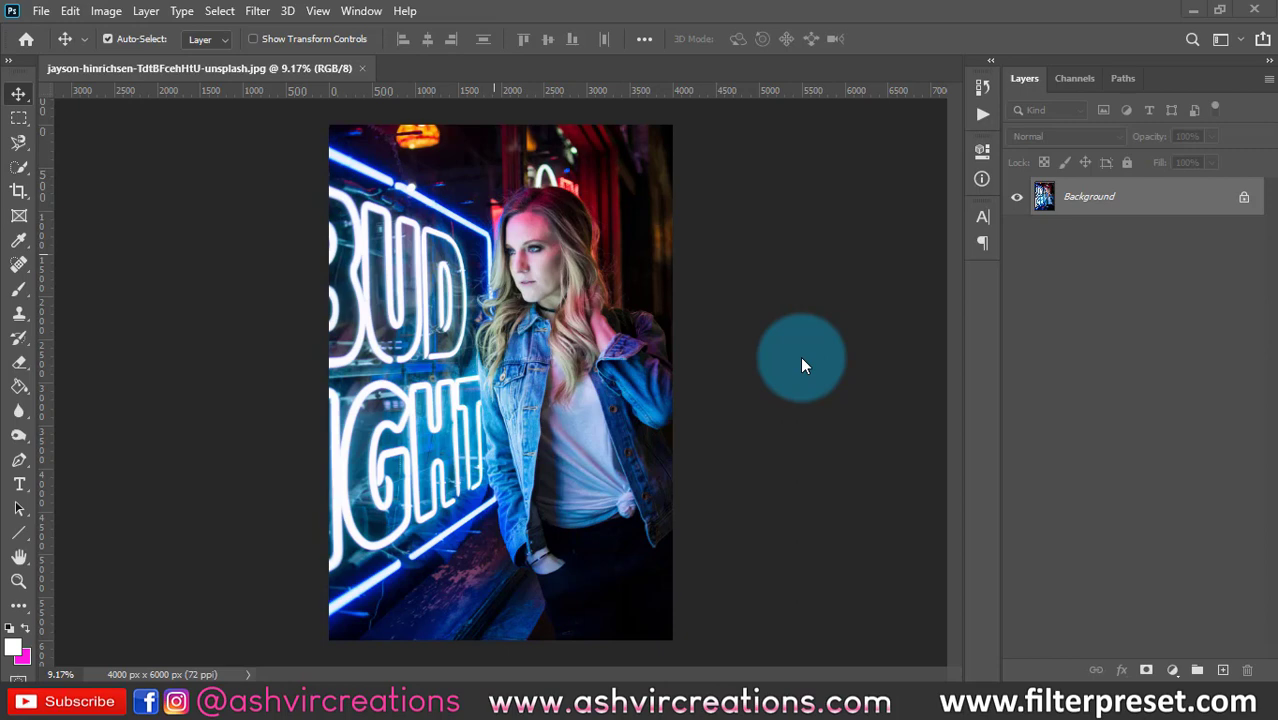
Create a new white RGB document 5 by 5 inches in size at 100 pixels/inch.
scroll(738, 319, up, 1)
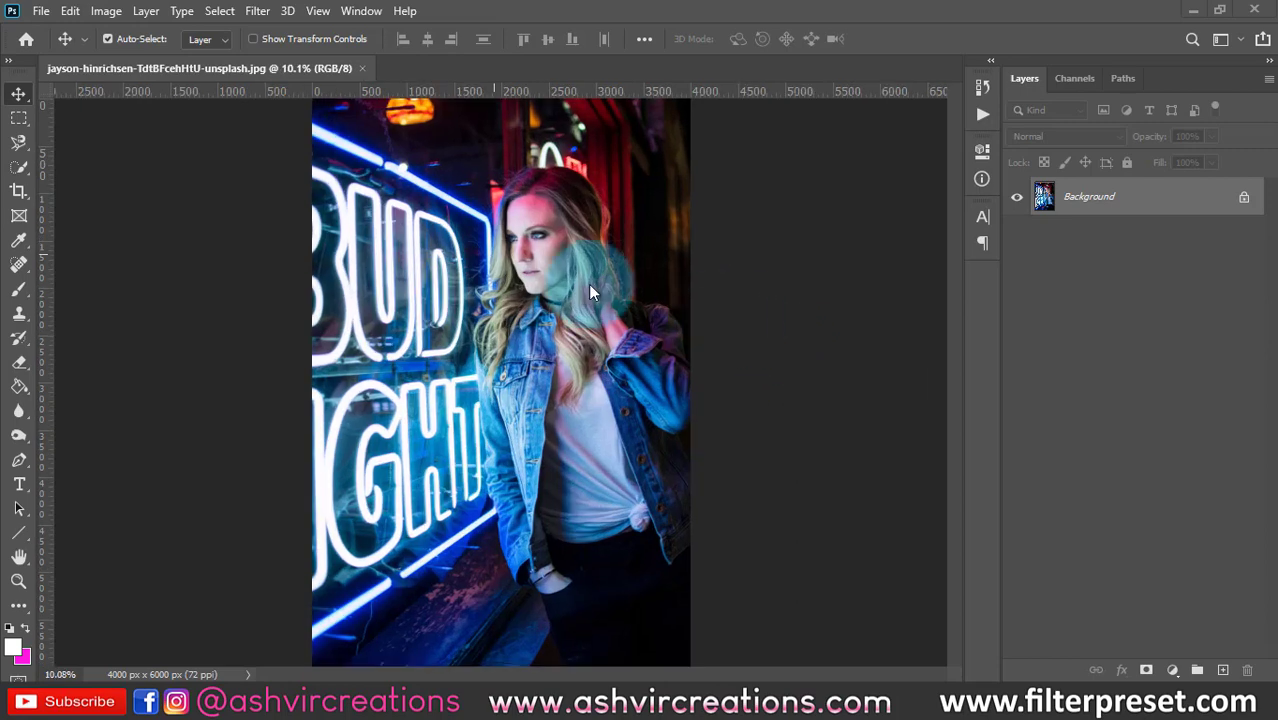
click(42, 14)
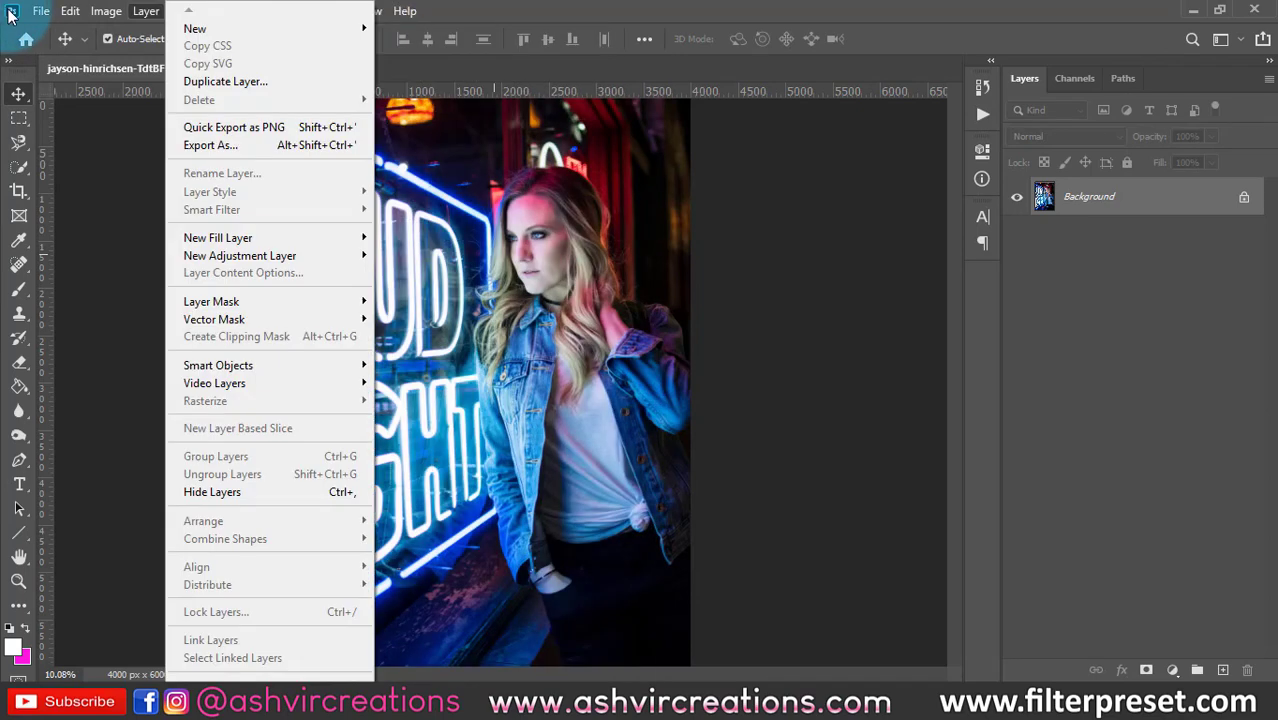
mouse_move(48, 12)
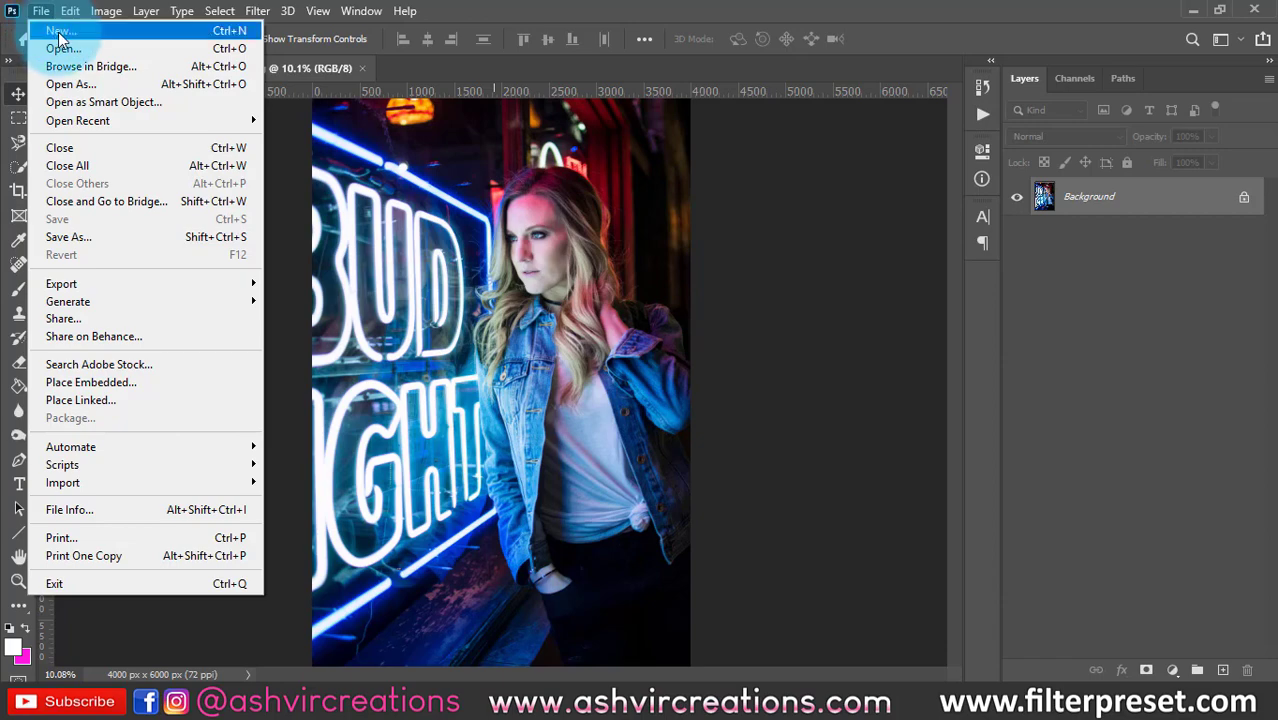
click(112, 33)
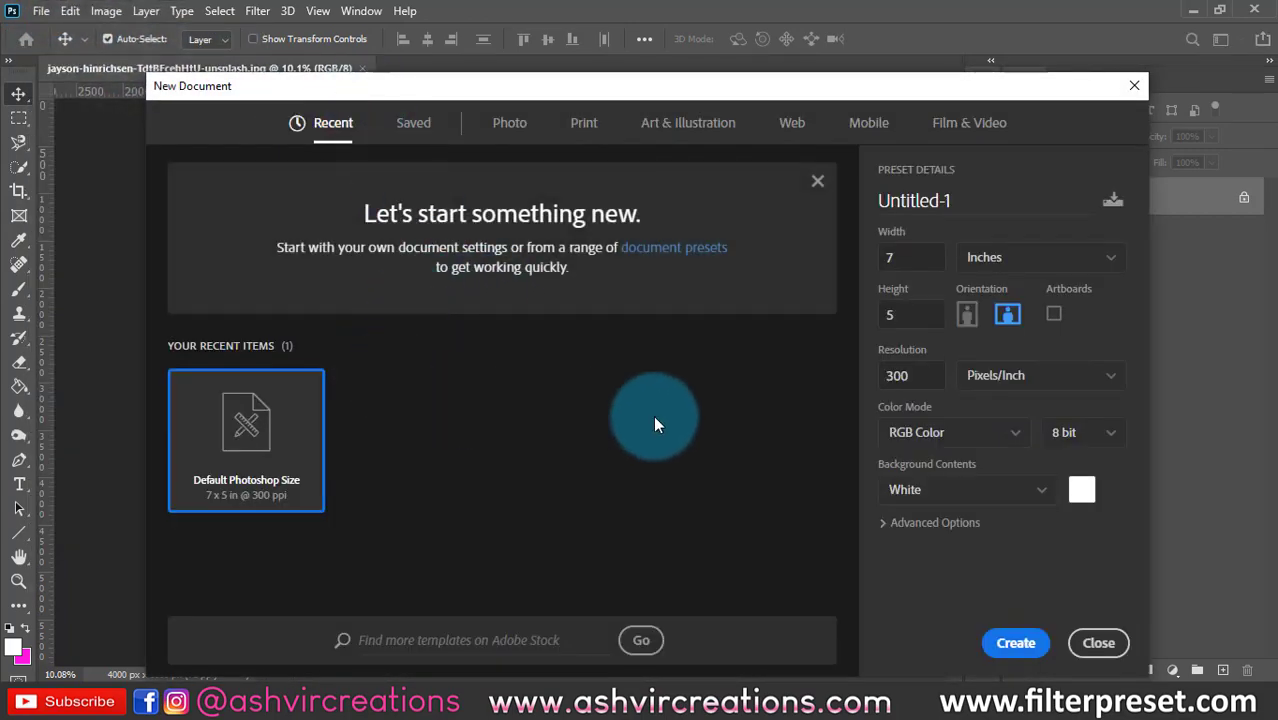
click(900, 257)
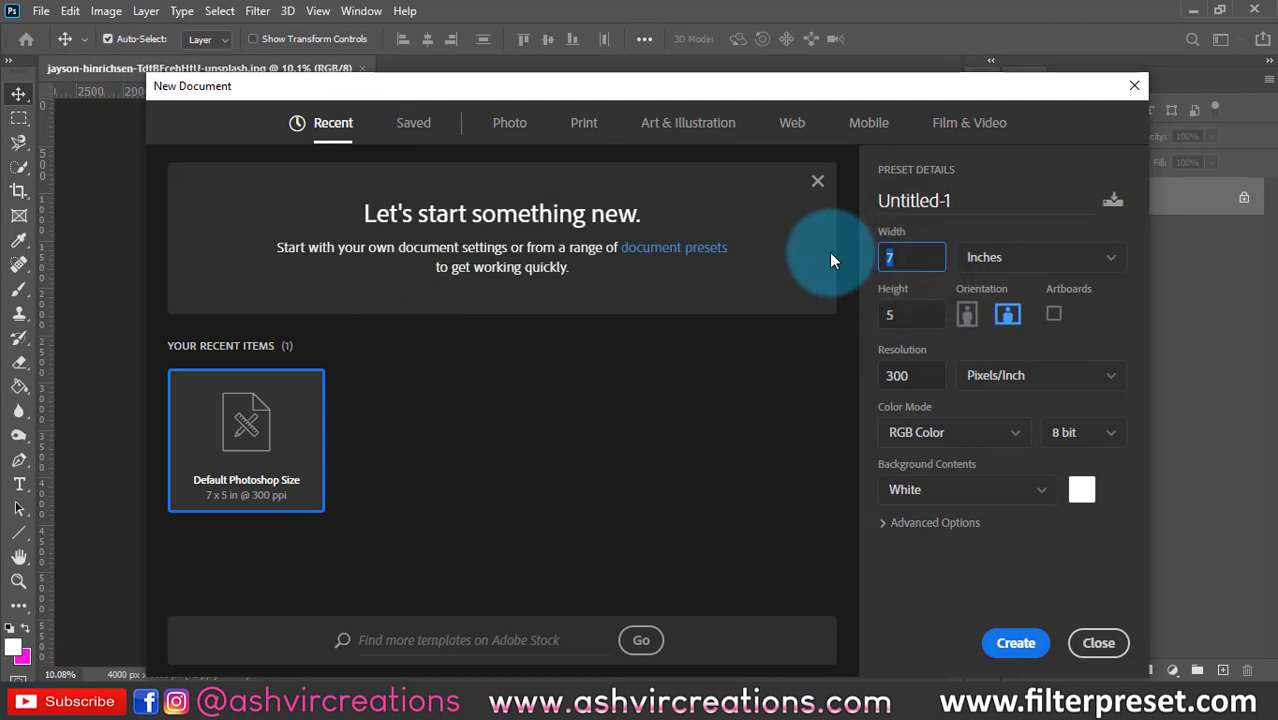
text(5)
click(1030, 258)
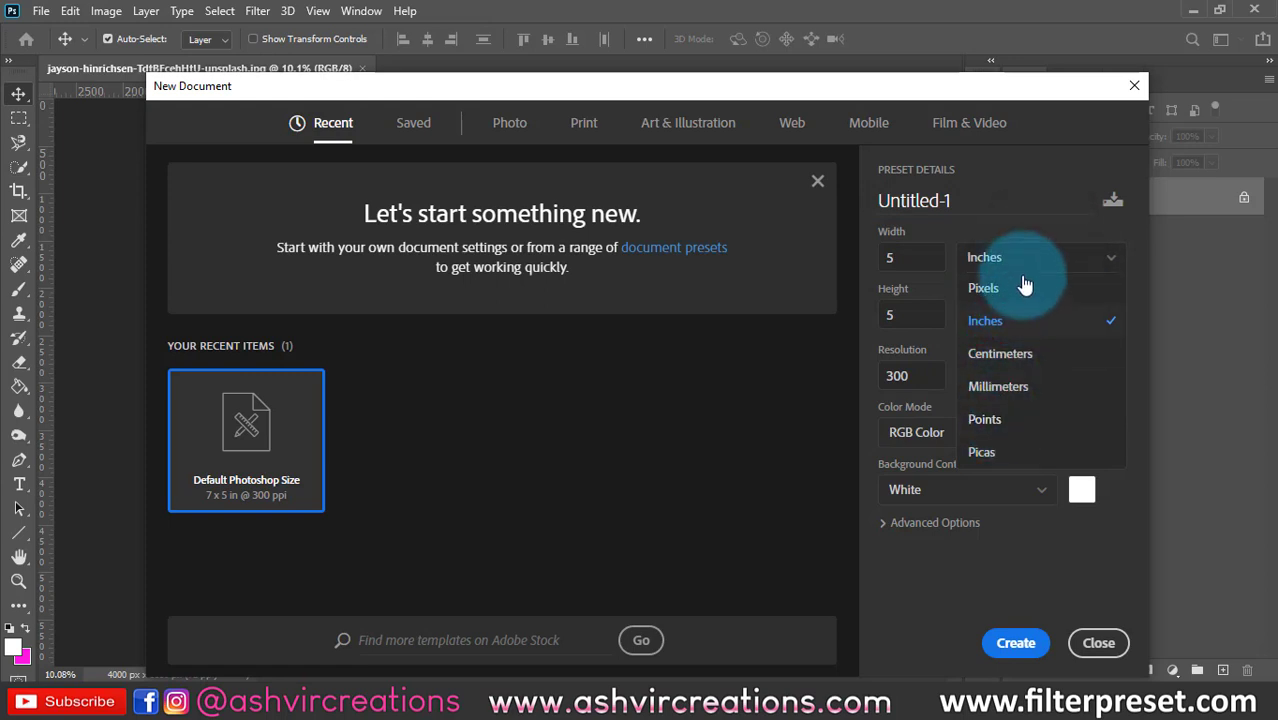
click(1000, 220)
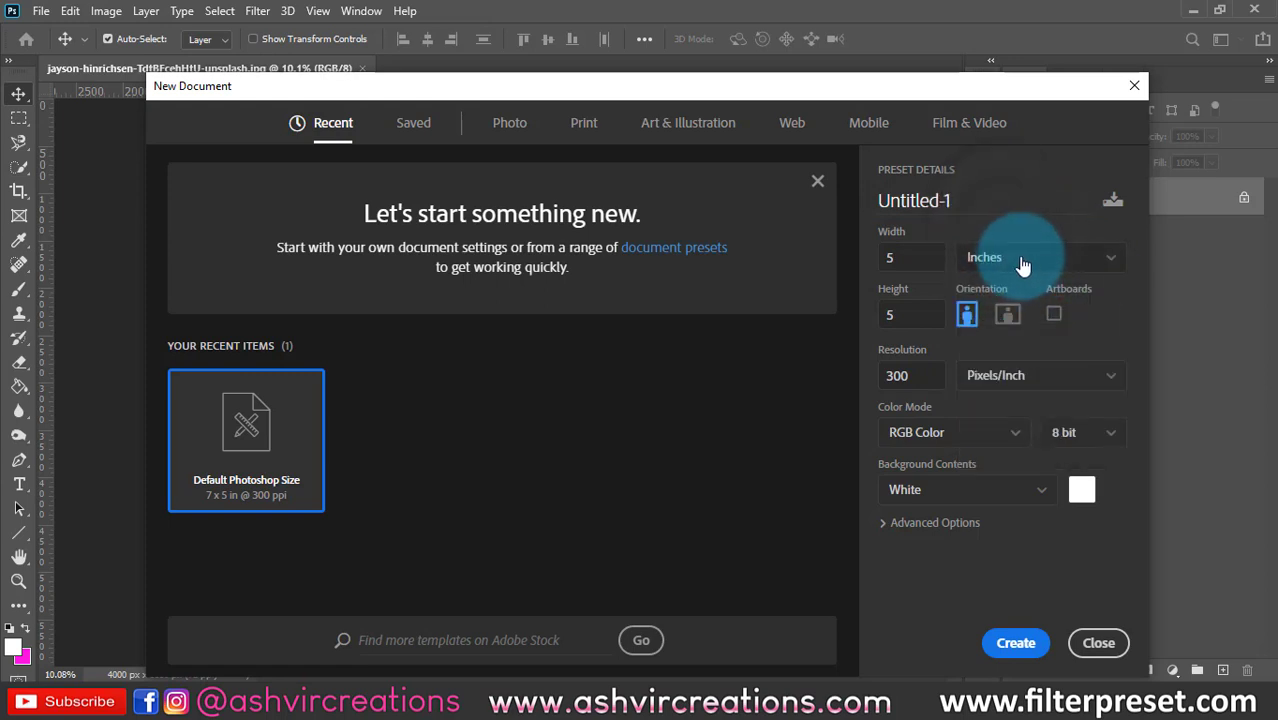
double_click(895, 375)
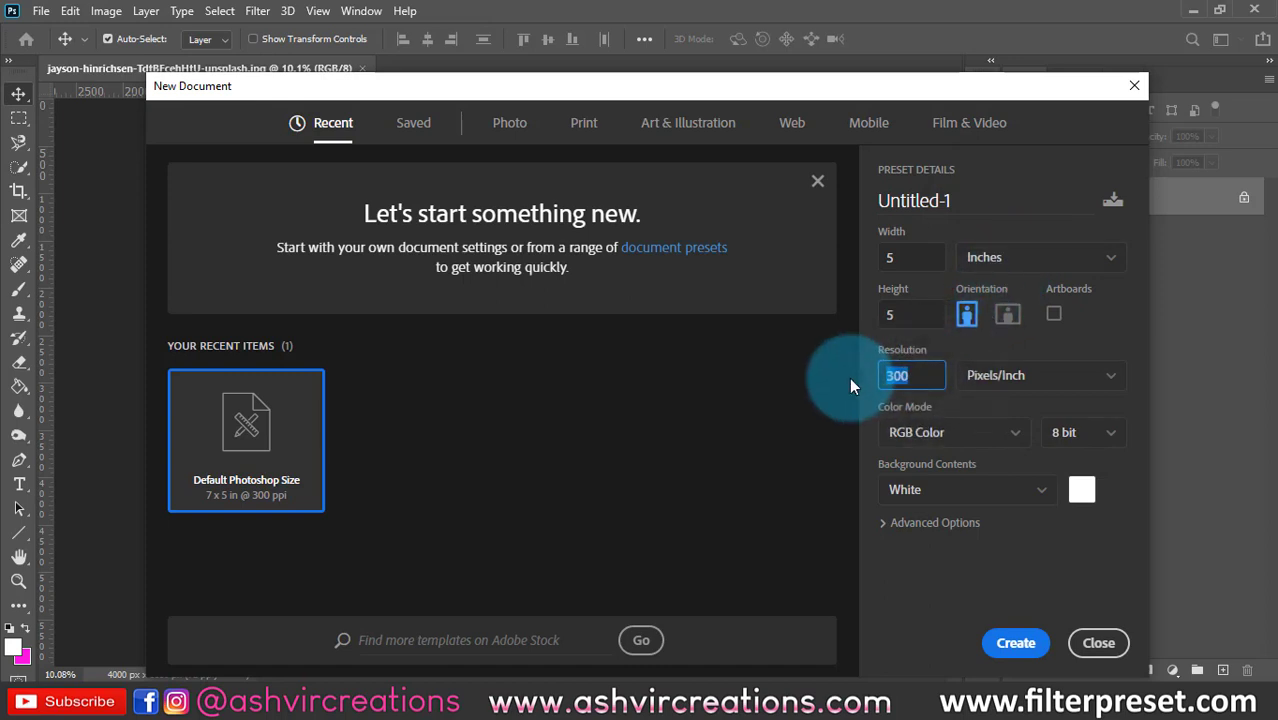
text(100)
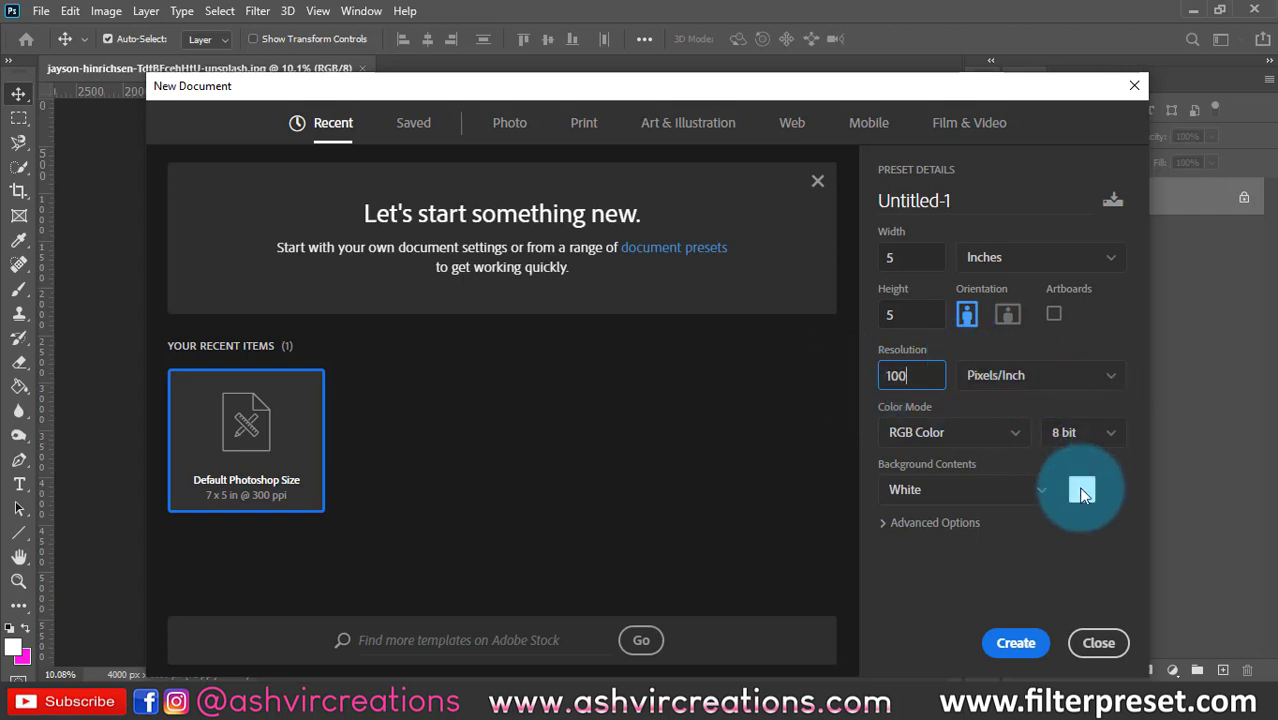
click(1016, 643)
scroll(615, 339, up, 1)
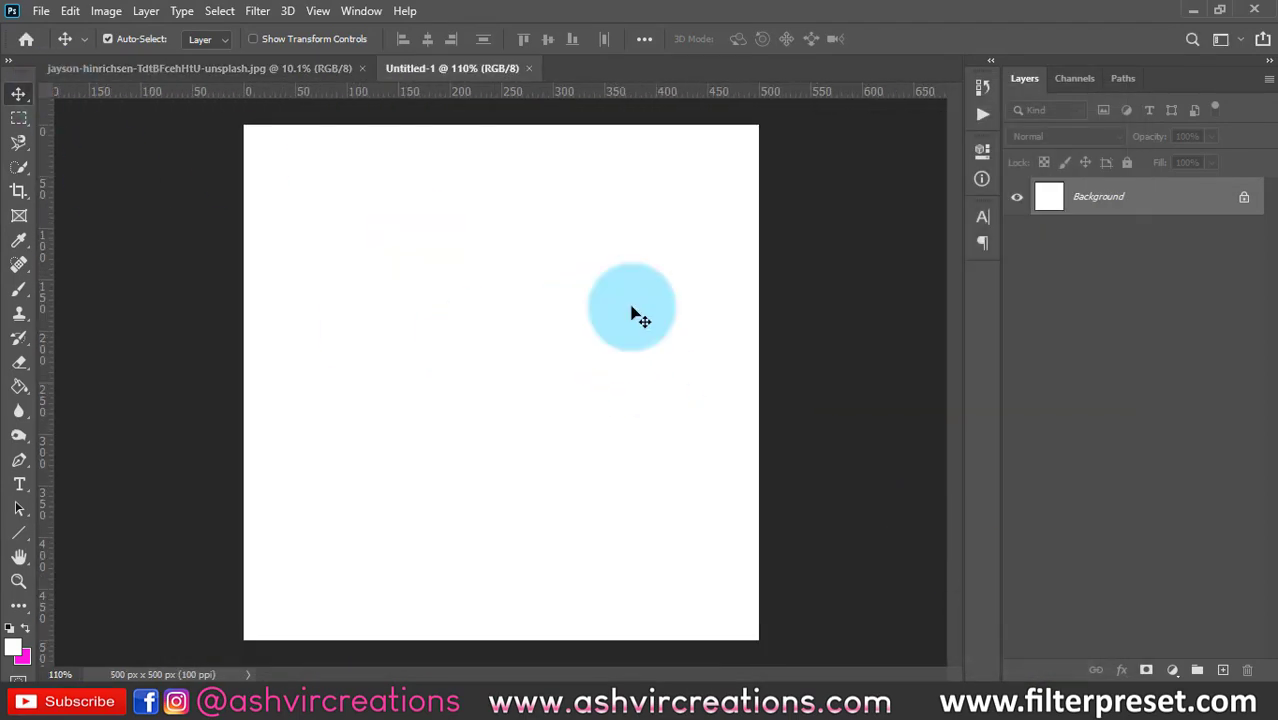
Open the bridge photo rt from the Desktop folder.
click(41, 12)
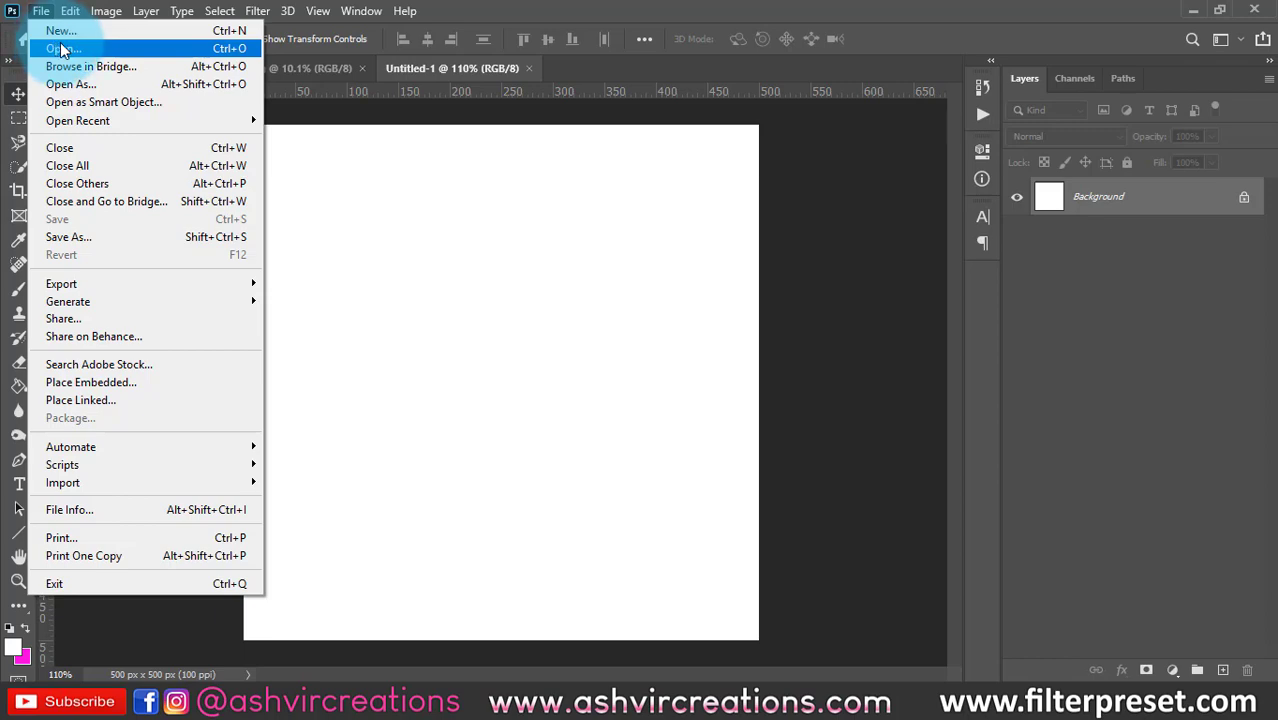
click(62, 49)
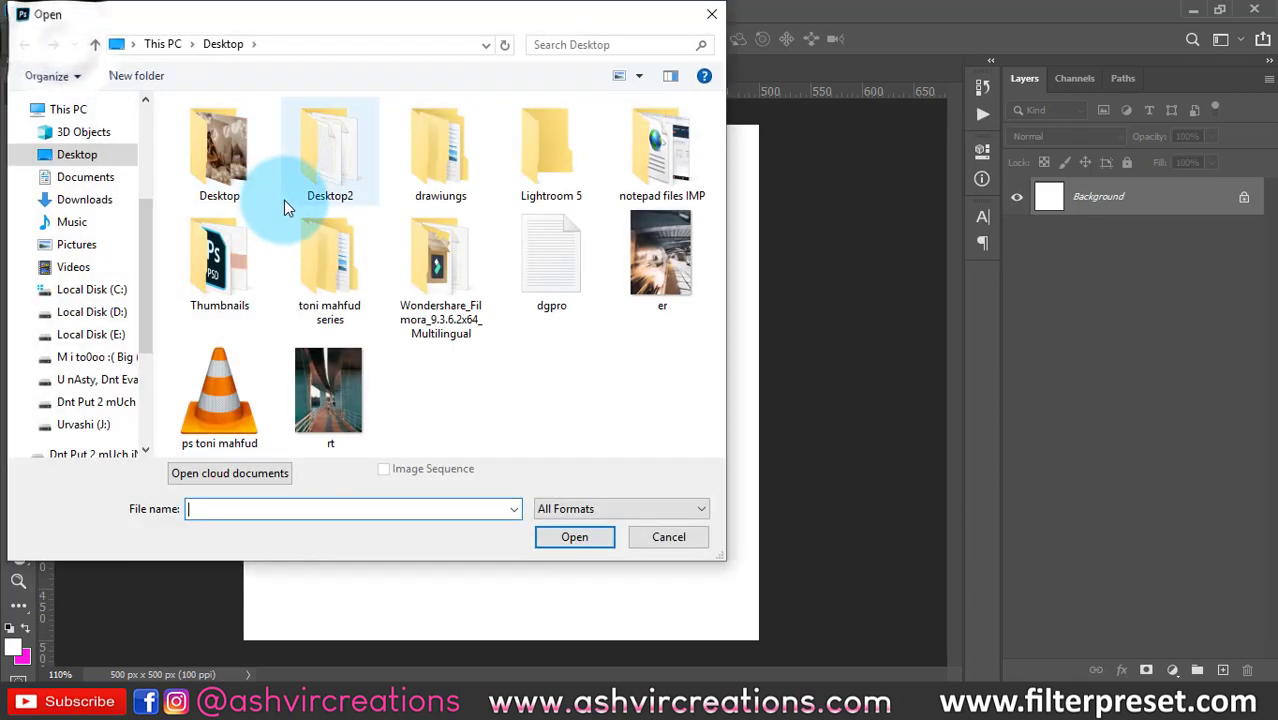
click(332, 382)
double_click(330, 378)
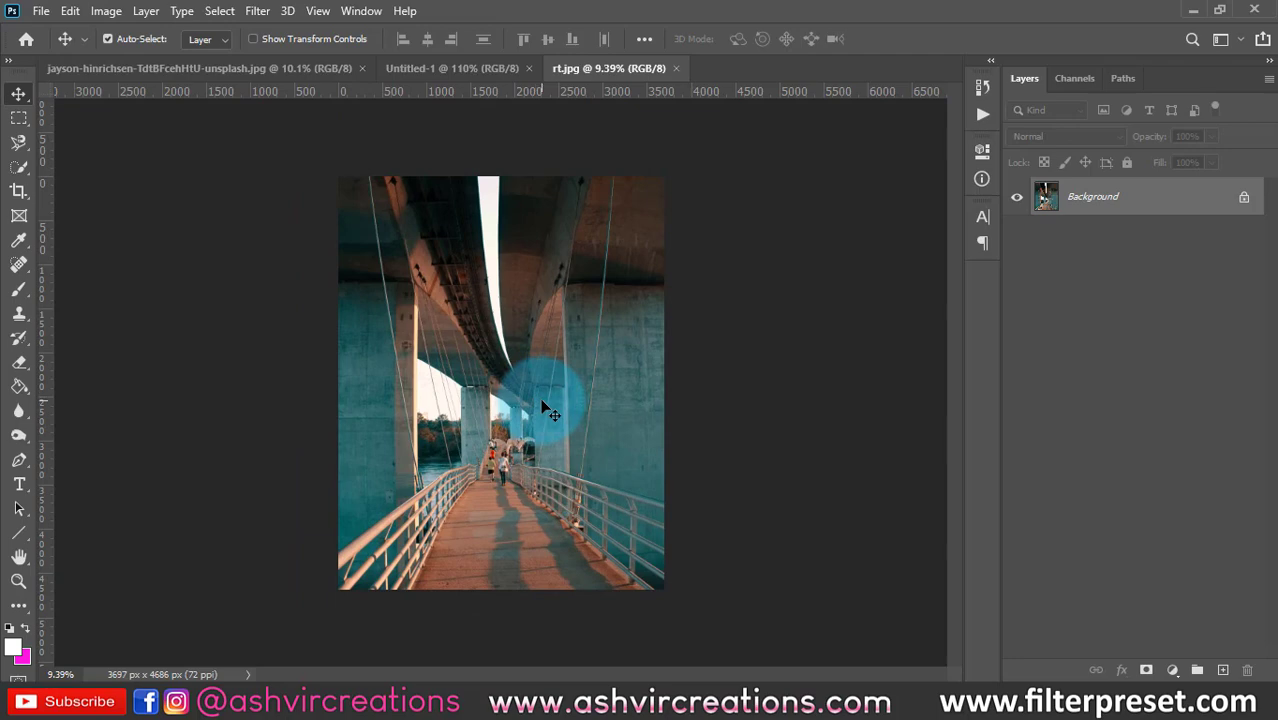
click(483, 66)
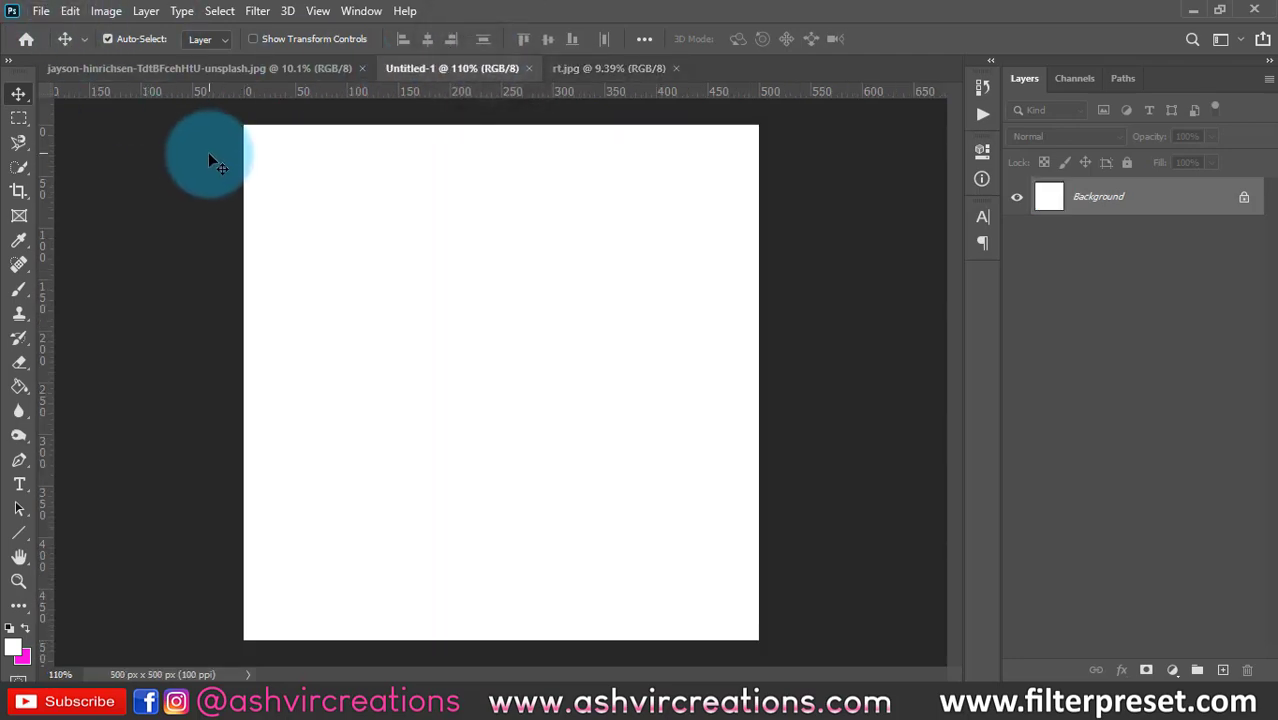
key(ctrl+n)
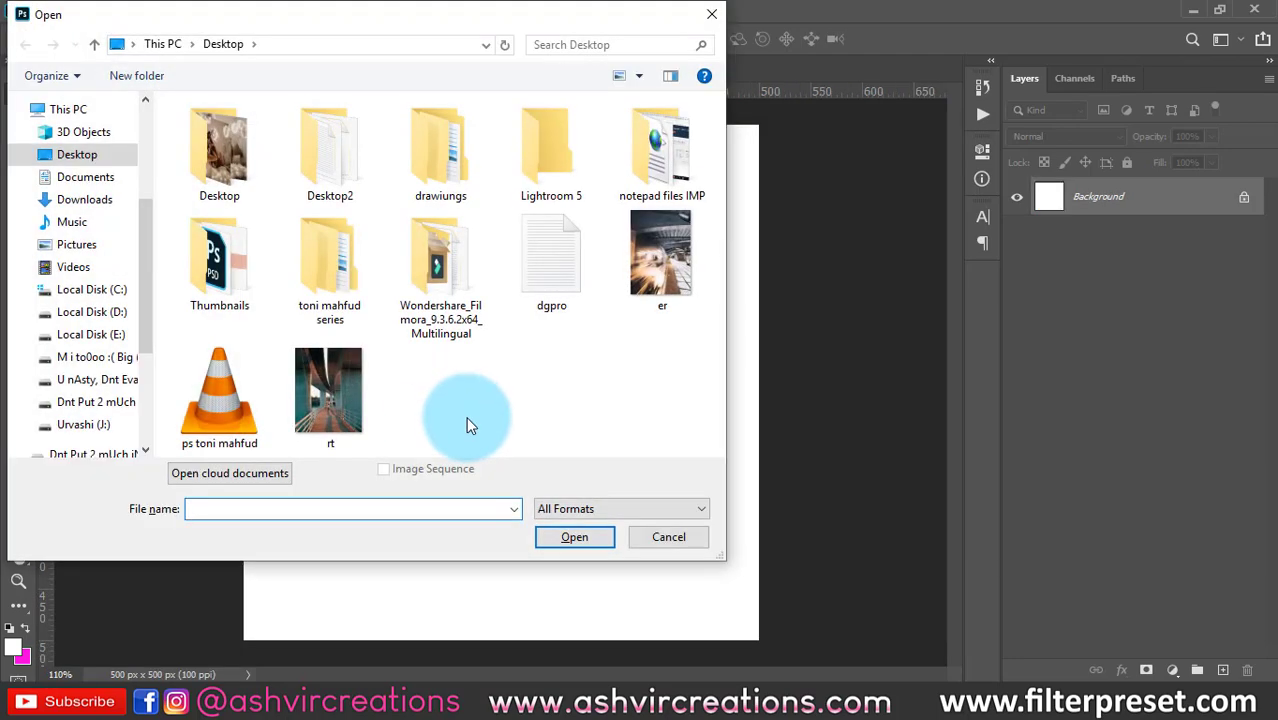
click(669, 540)
Open the rt image from the Desktop as a Smart Object.
click(41, 11)
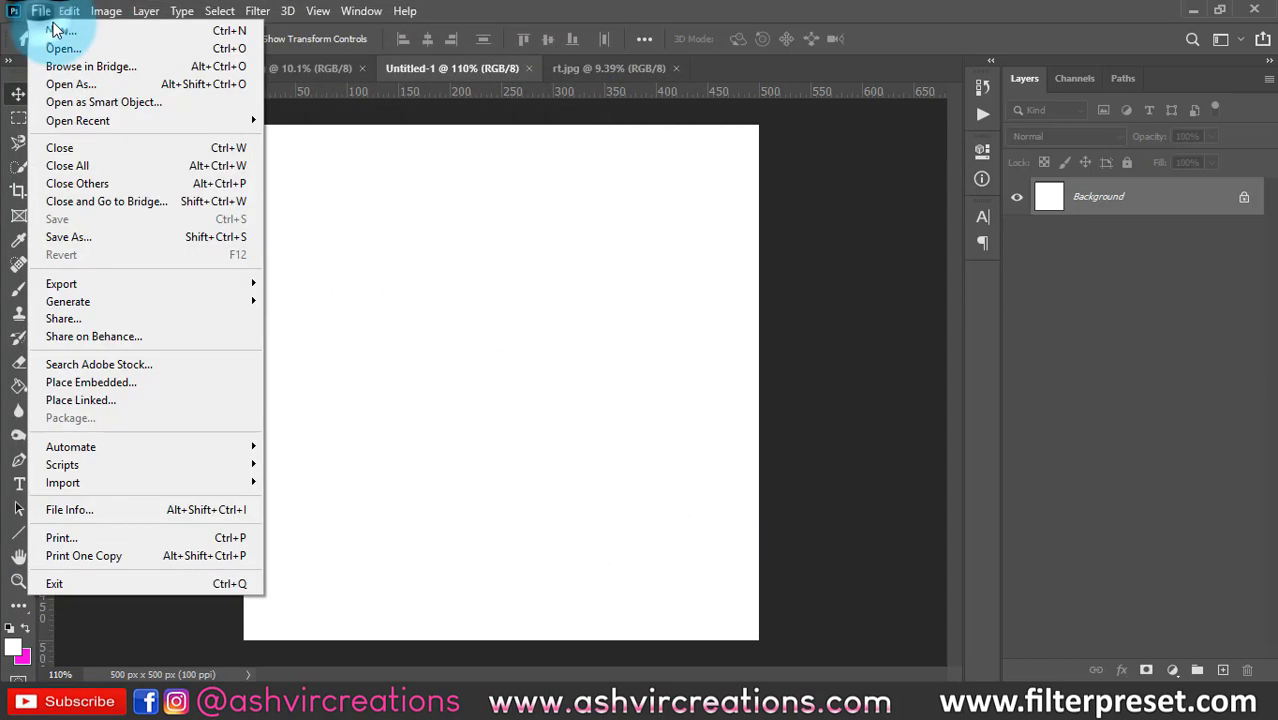
click(99, 103)
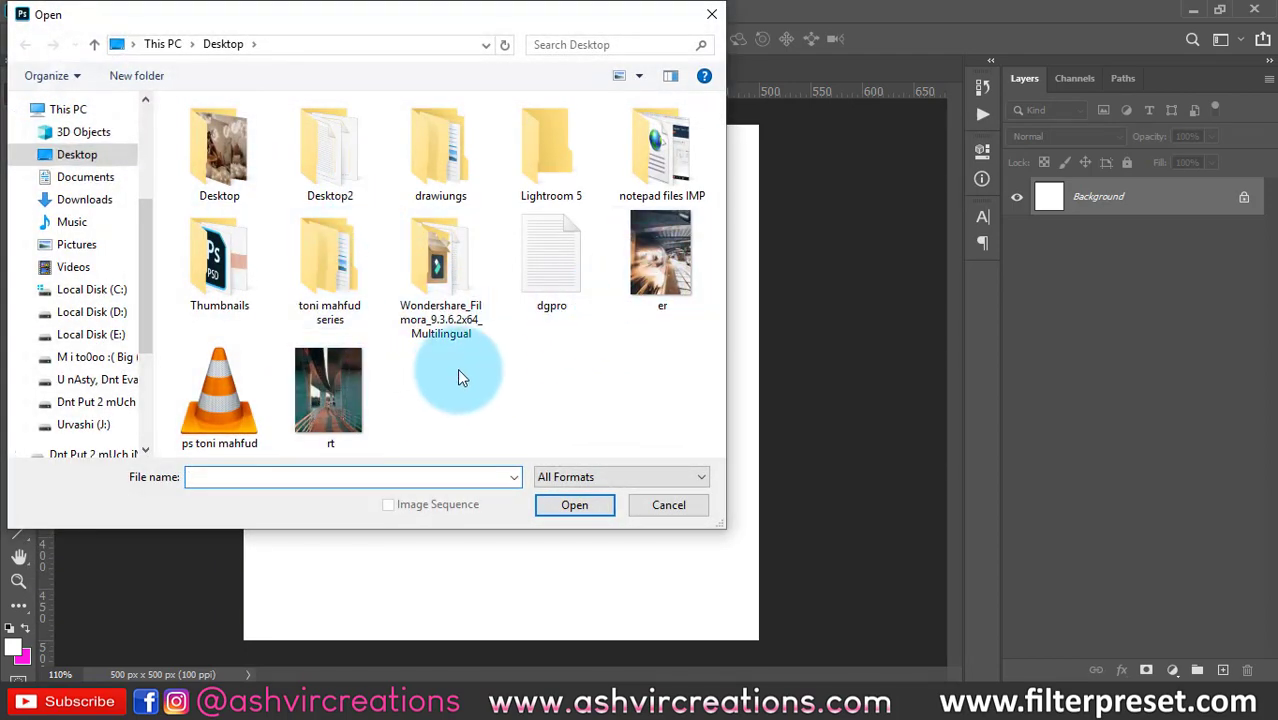
double_click(349, 390)
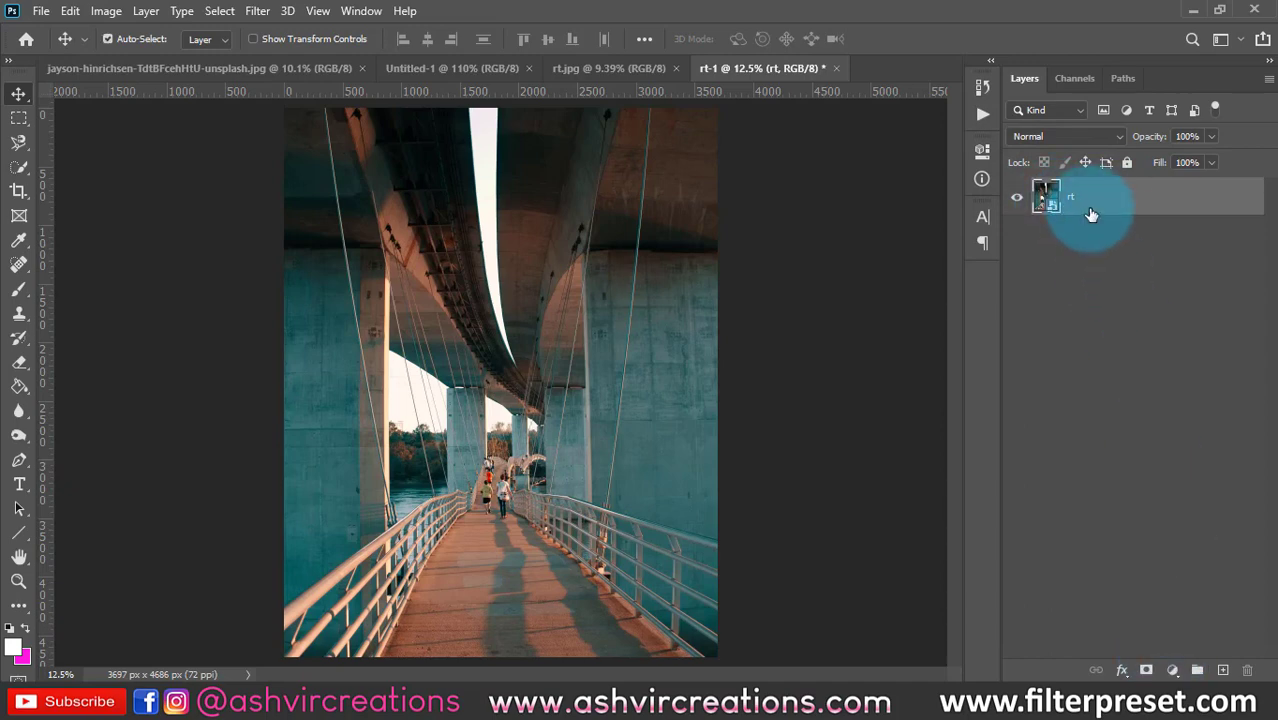
Apply a Levels adjustment to the rt smart object layer with the black input level at 39.
right_click(1104, 212)
click(1118, 198)
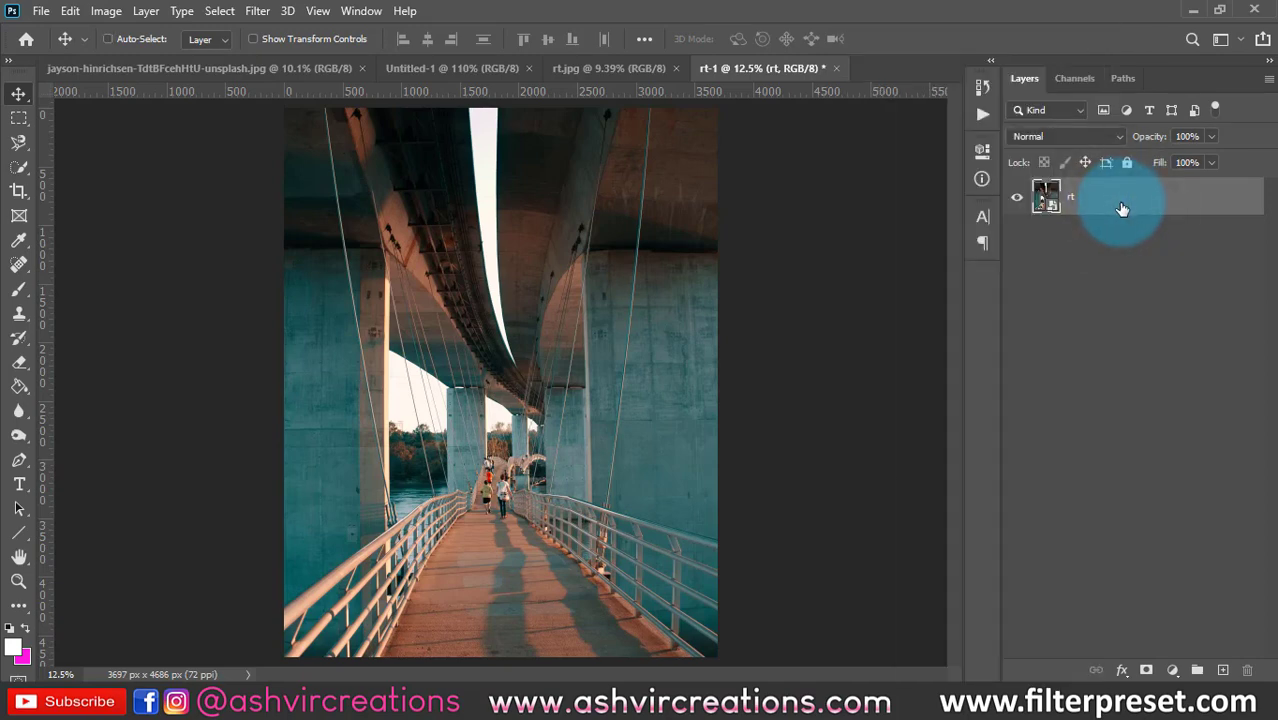
key(ctrl+l)
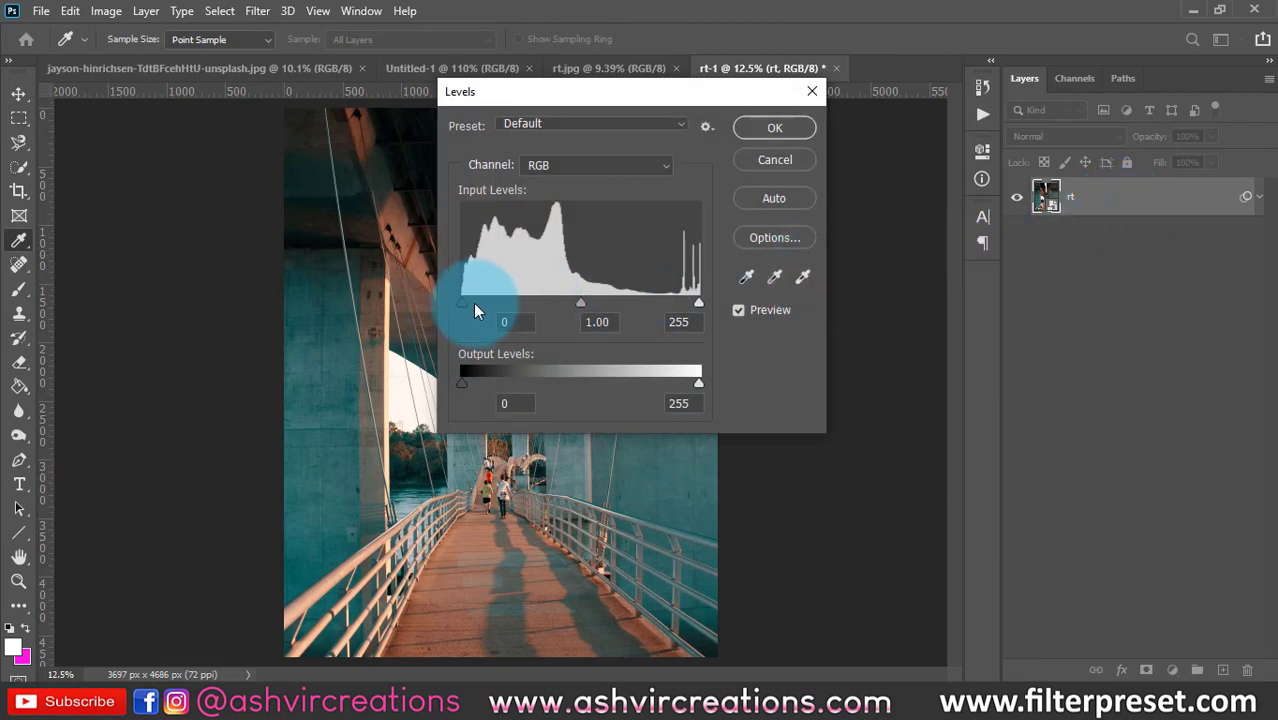
drag(466, 302, 499, 294)
click(770, 128)
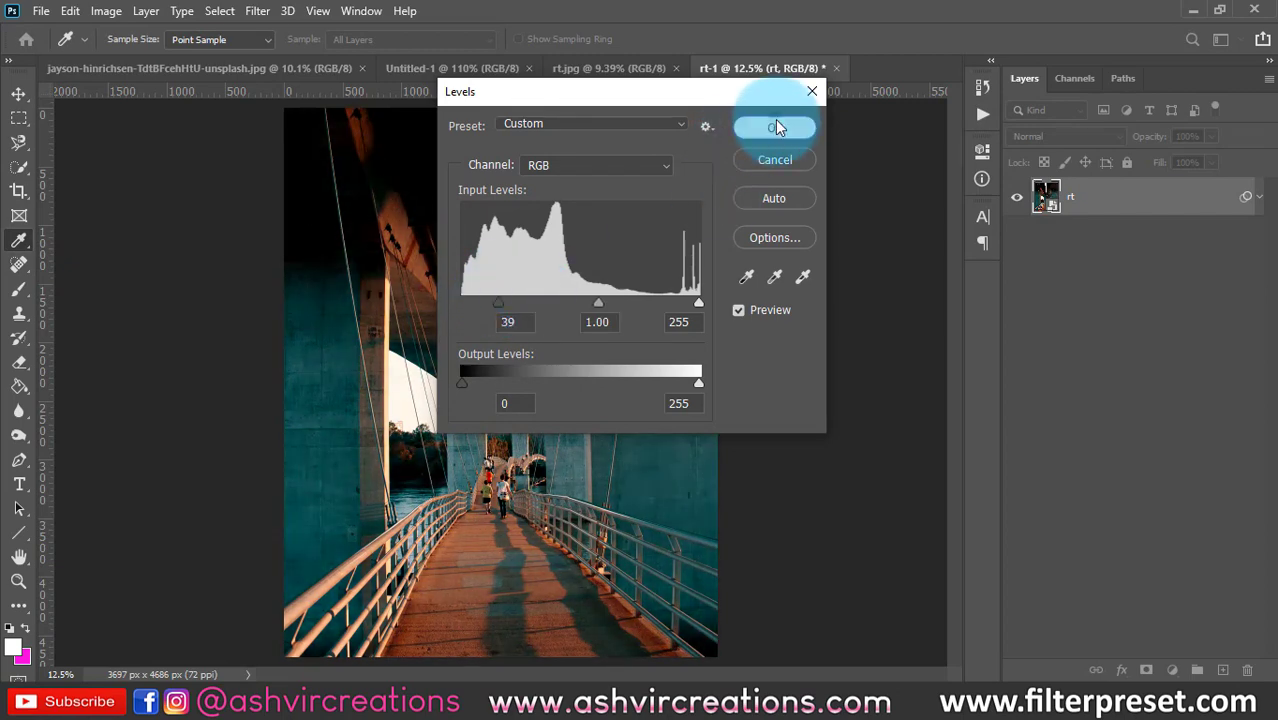
Turn the rt layer's smart filters off and on again to compare the image with and without Levels.
click(1075, 233)
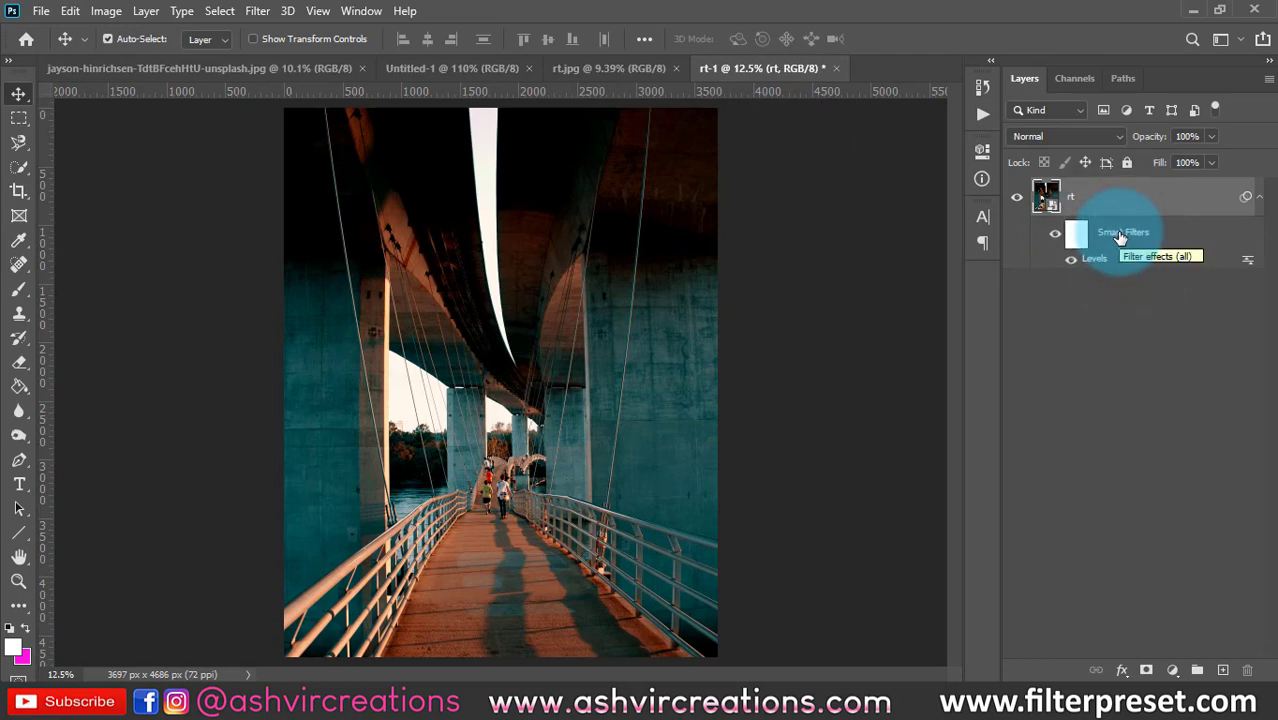
click(1057, 237)
click(1058, 238)
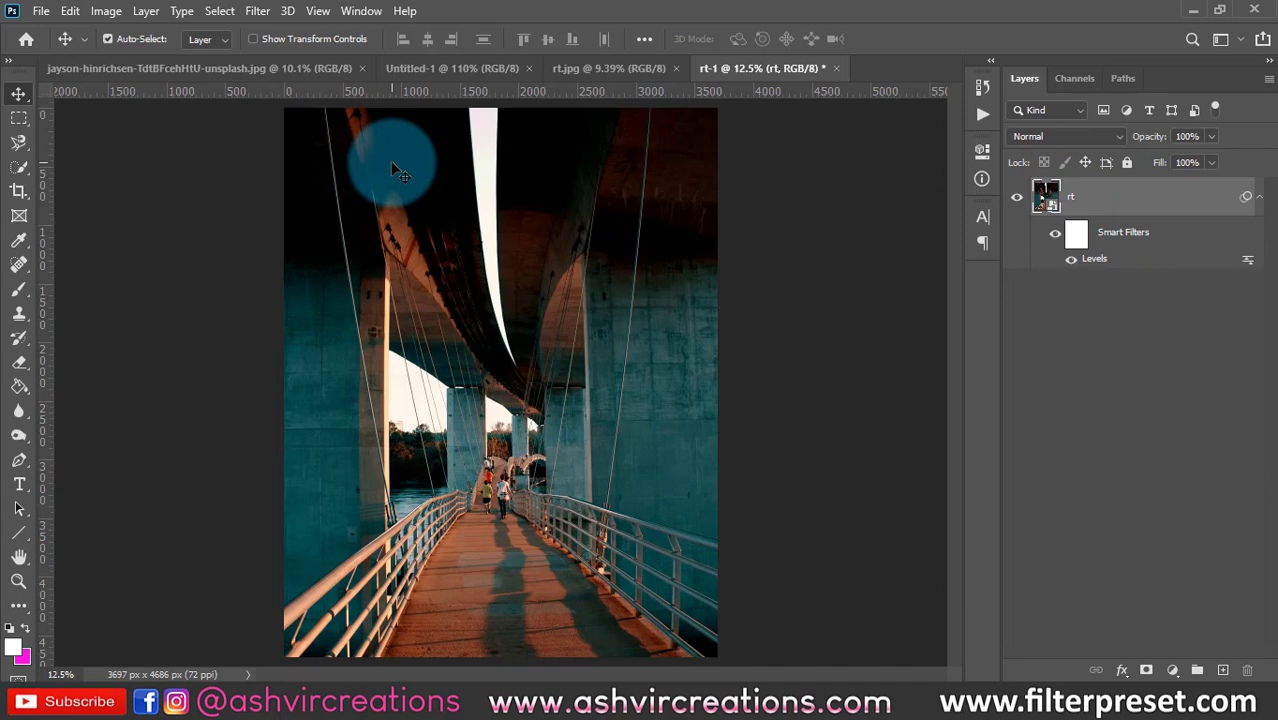
Close the rt-1 document without saving its changes.
click(44, 13)
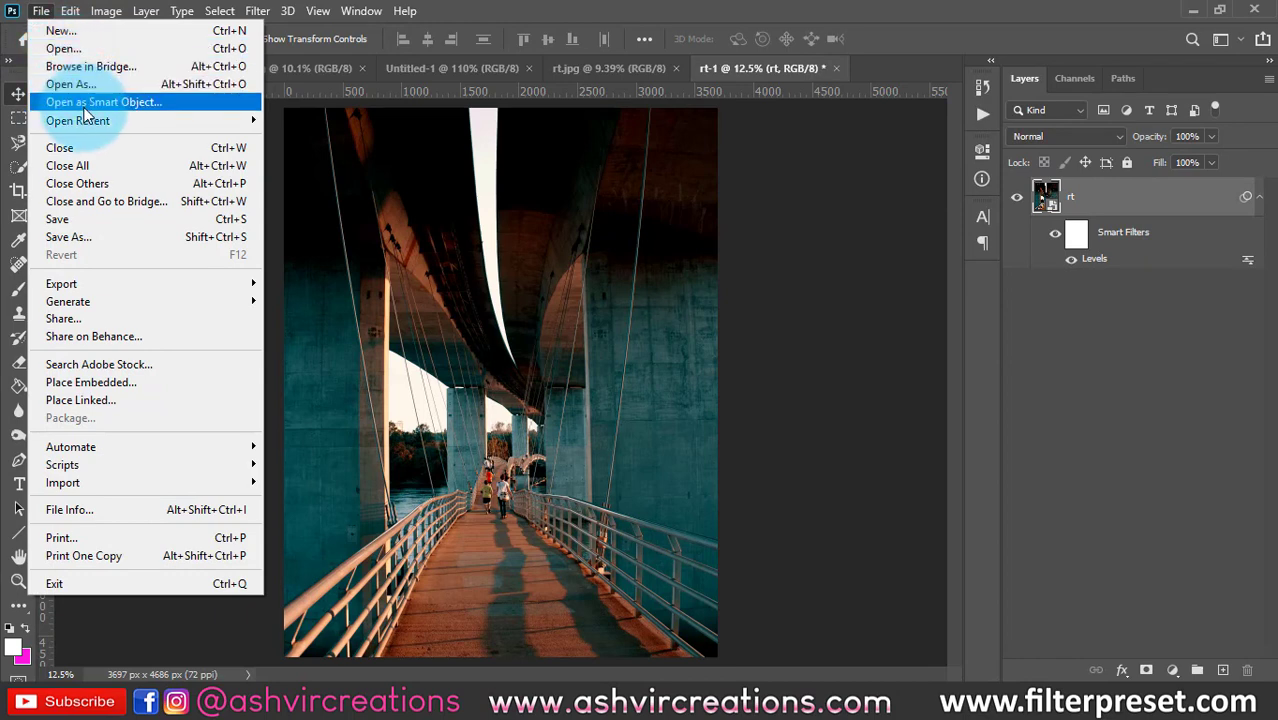
mouse_move(92, 126)
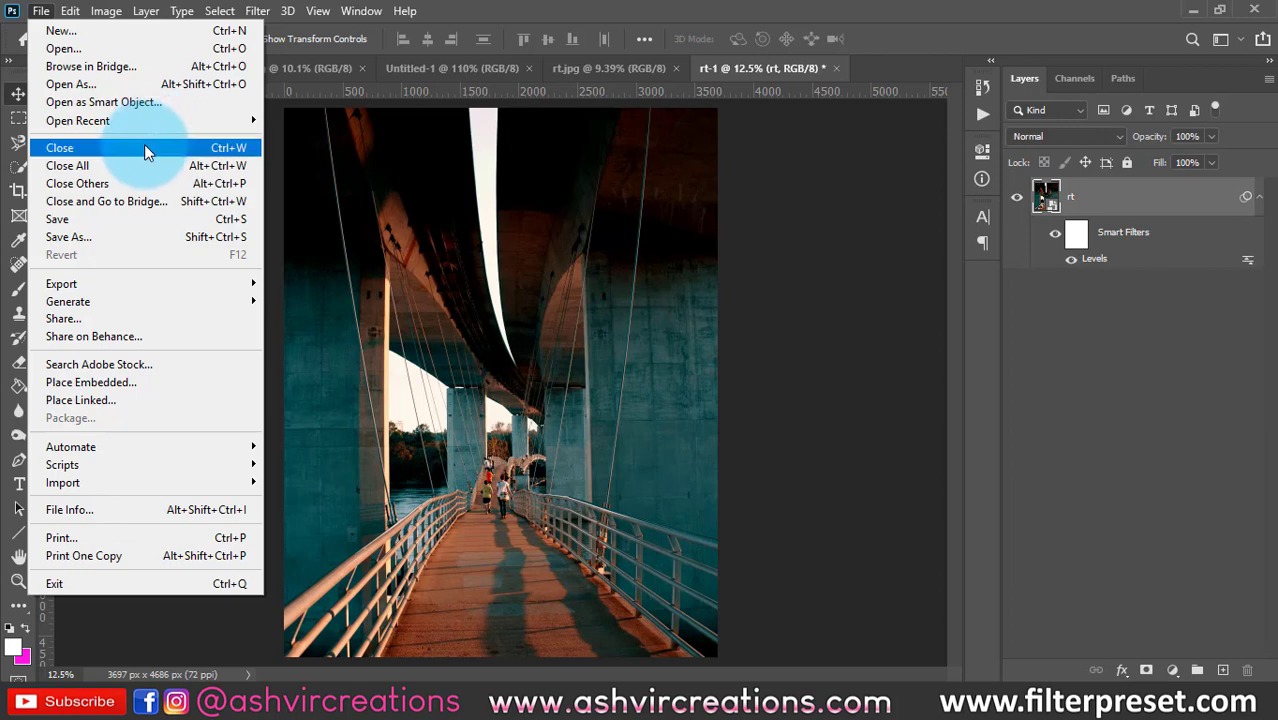
click(144, 147)
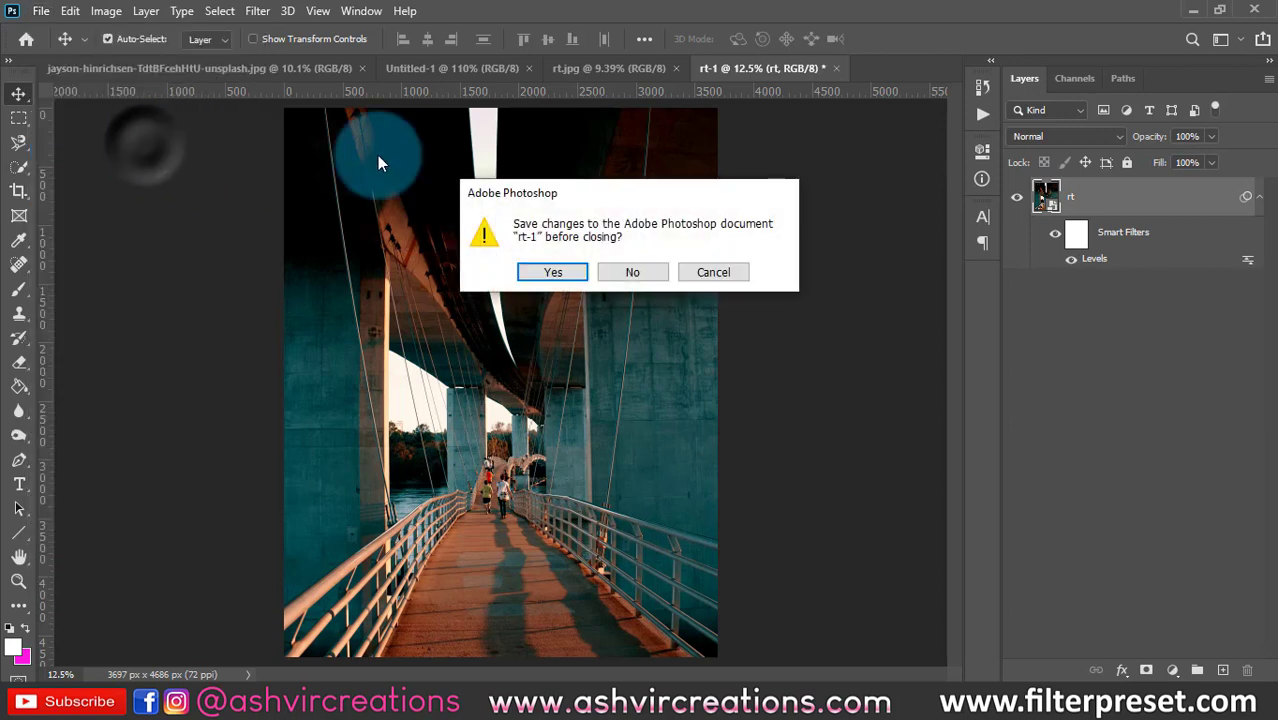
click(633, 270)
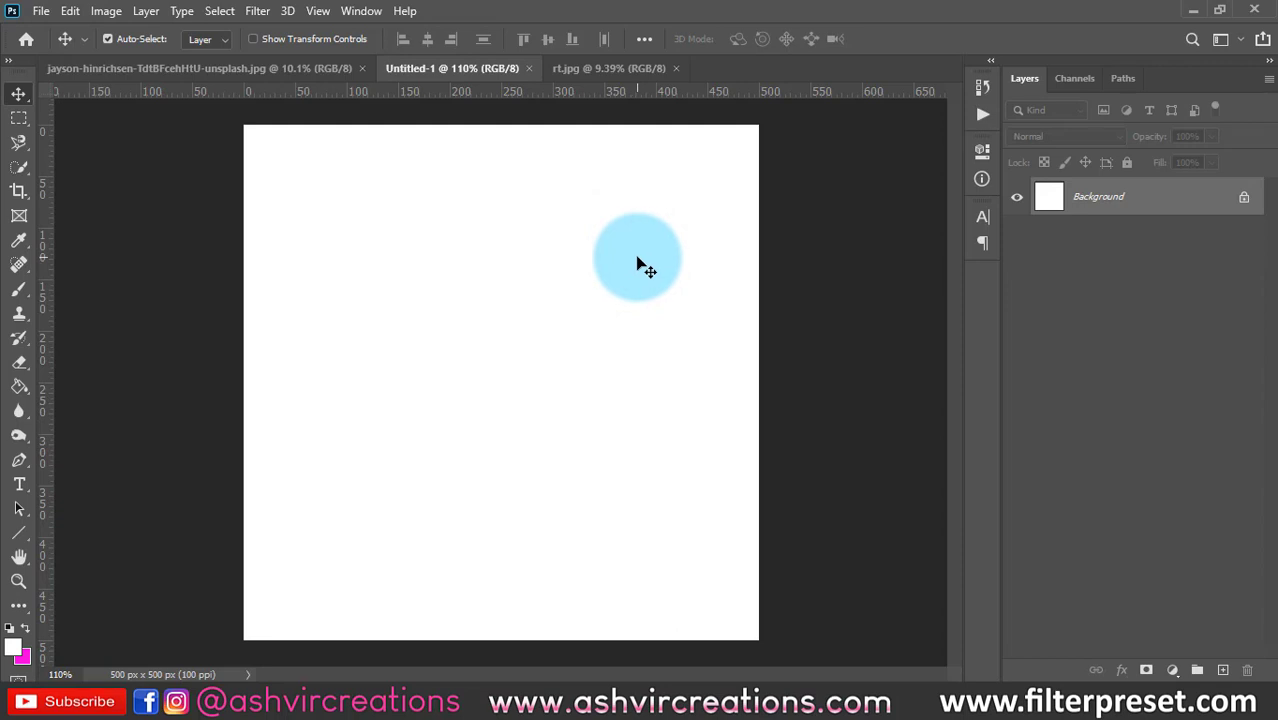
click(41, 10)
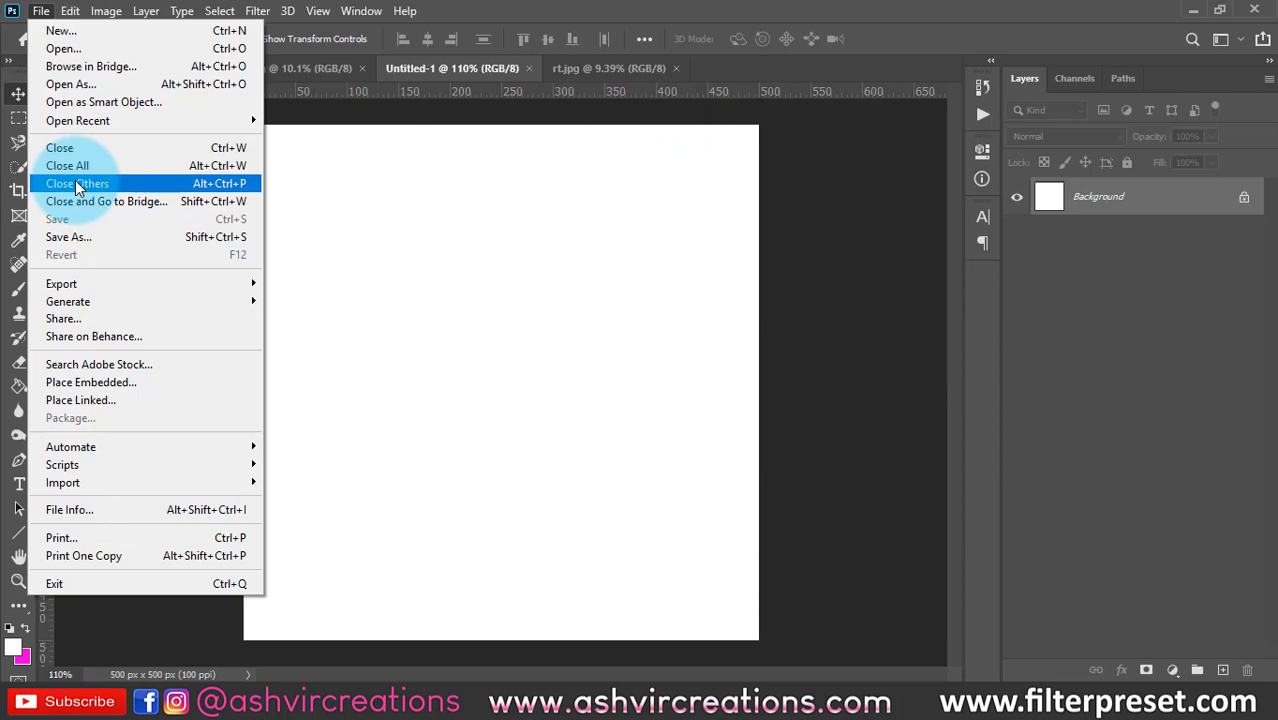
click(467, 82)
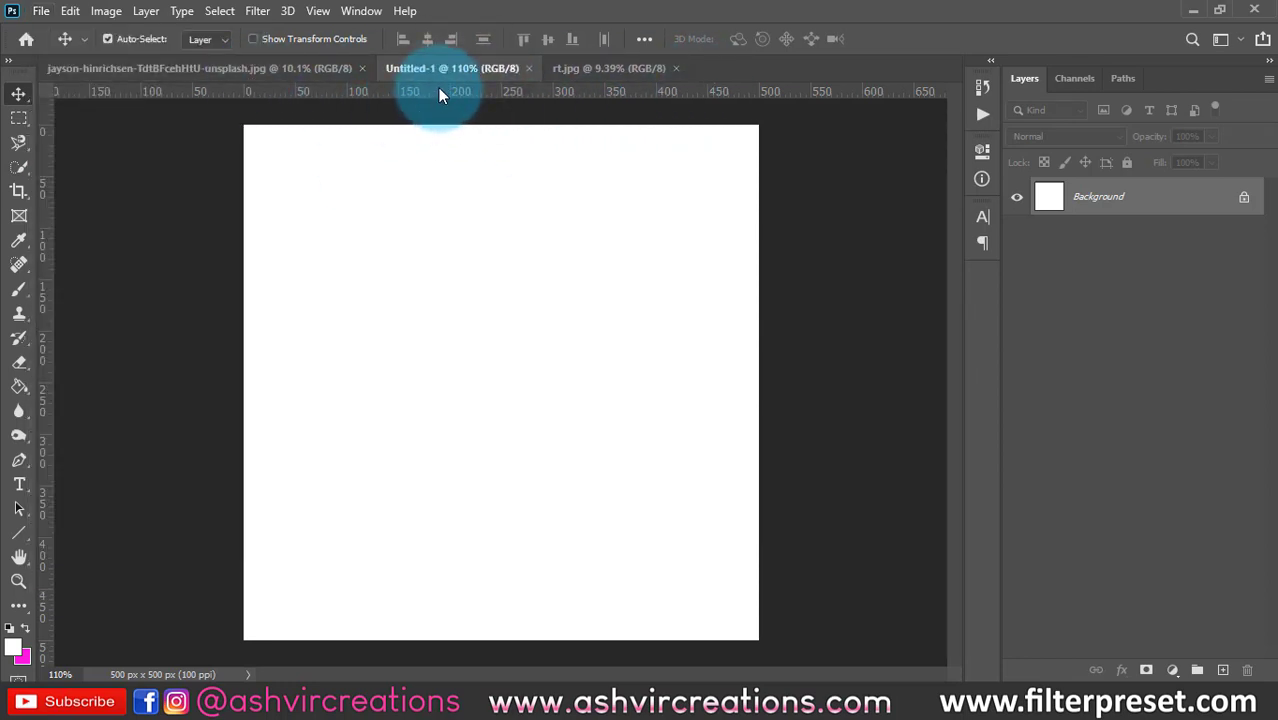
click(41, 11)
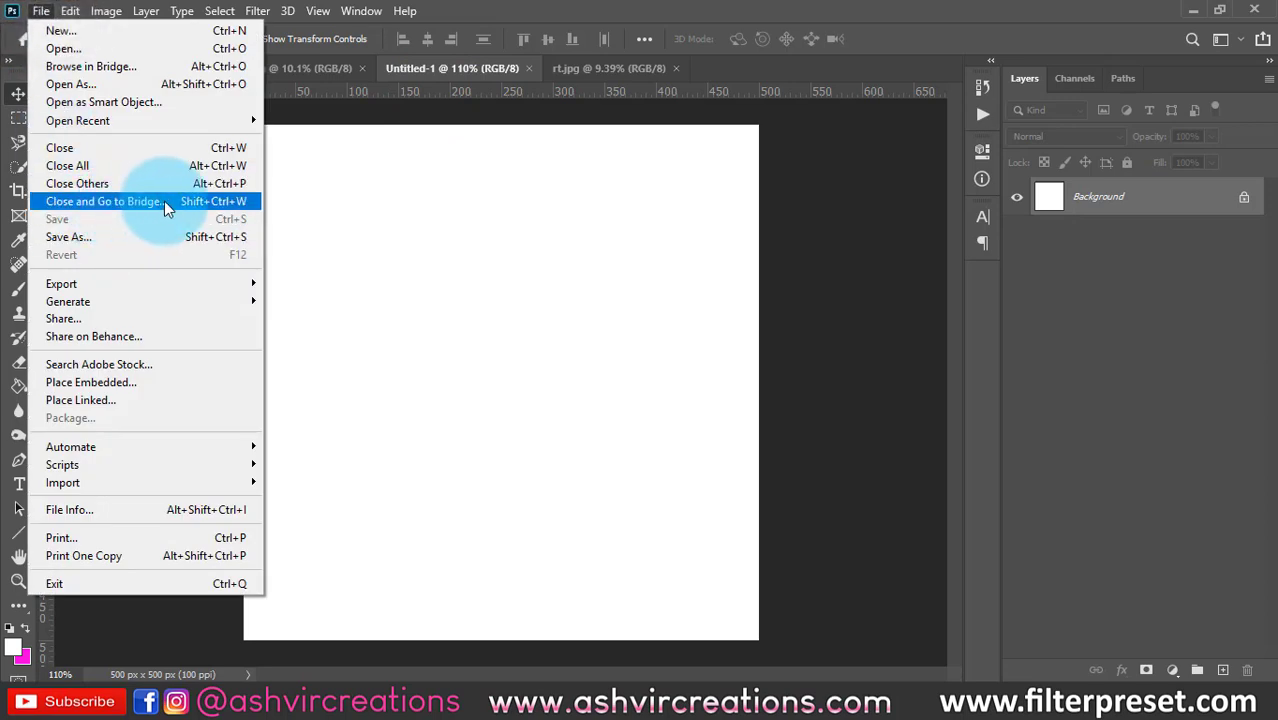
click(295, 183)
Darken the portrait photo with the neon sign using Levels, setting the RGB midtone input to 0.51.
click(285, 68)
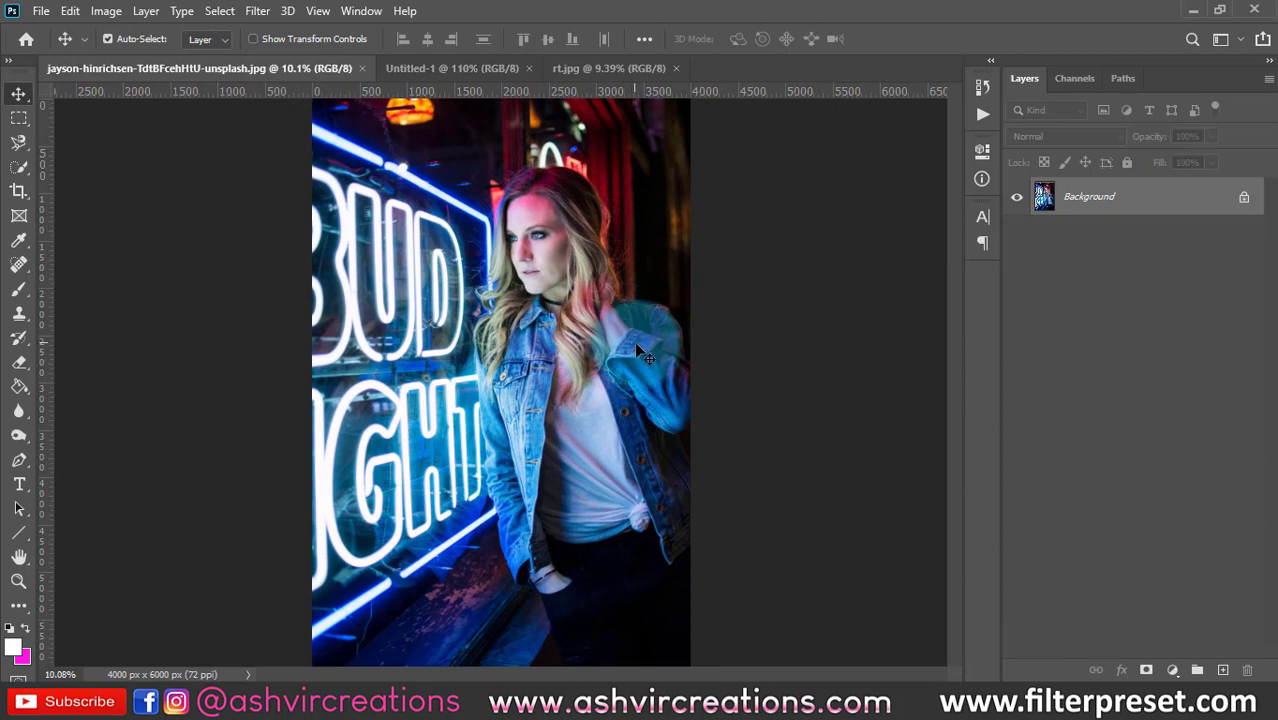
click(18, 289)
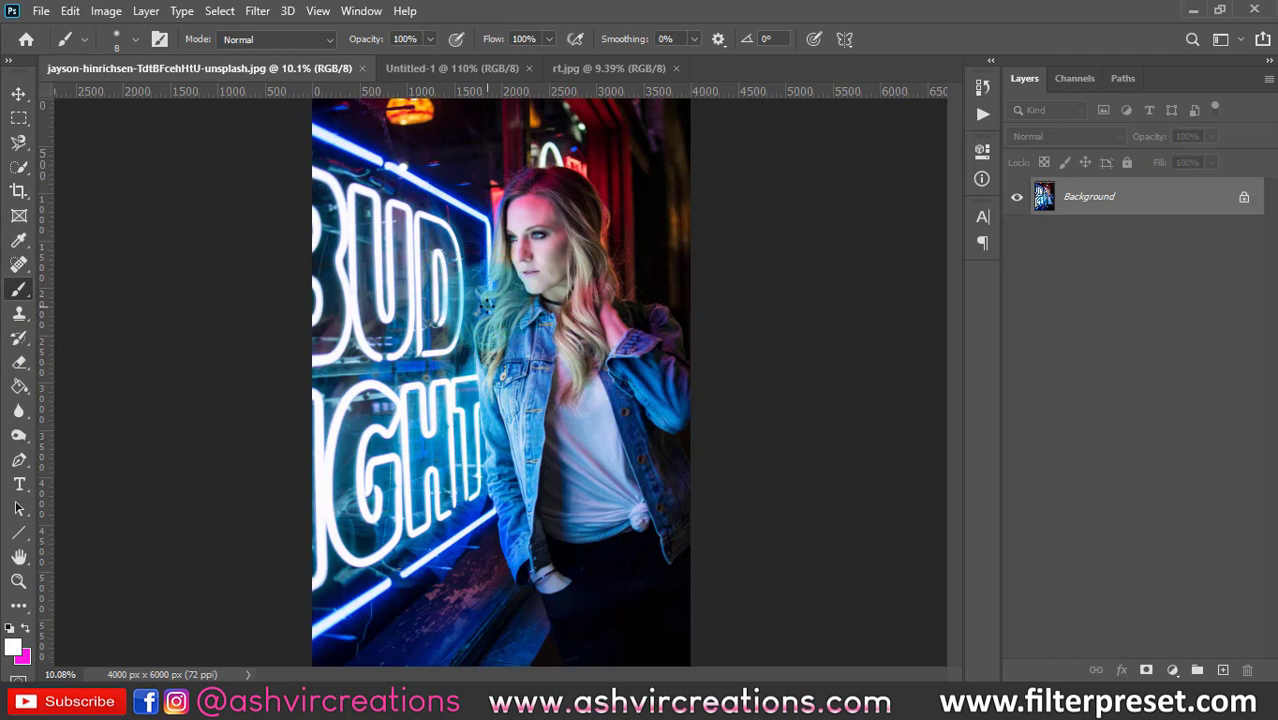
key(ctrl+l)
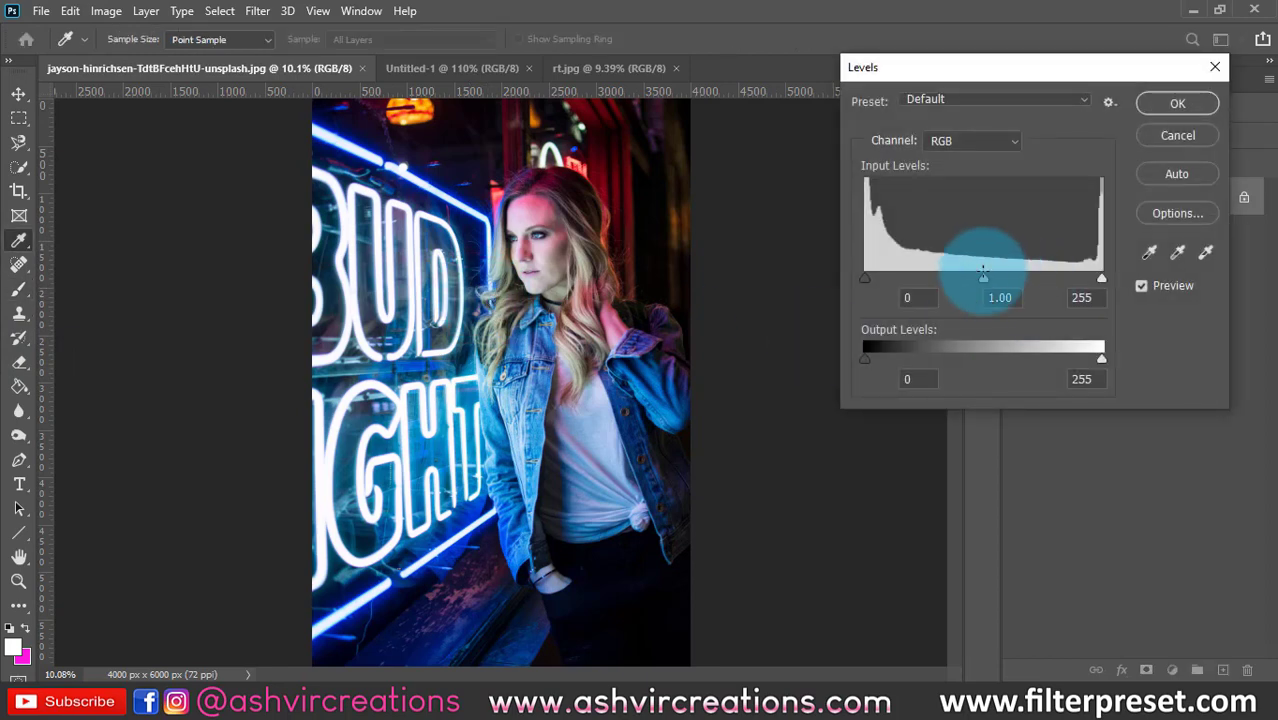
drag(983, 278, 1040, 280)
click(1177, 103)
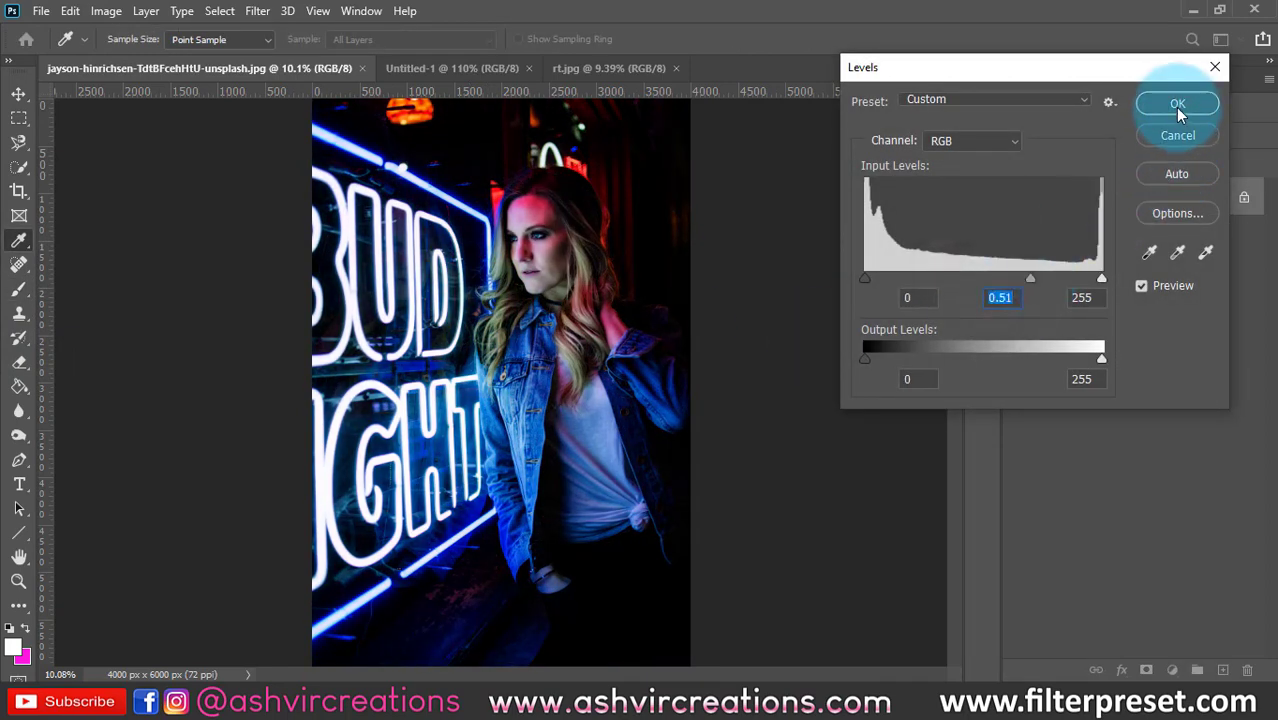
click(18, 93)
Save the edited portrait photo as a separate JPEG on the Desktop under the file name sdfsdafsda.
click(40, 10)
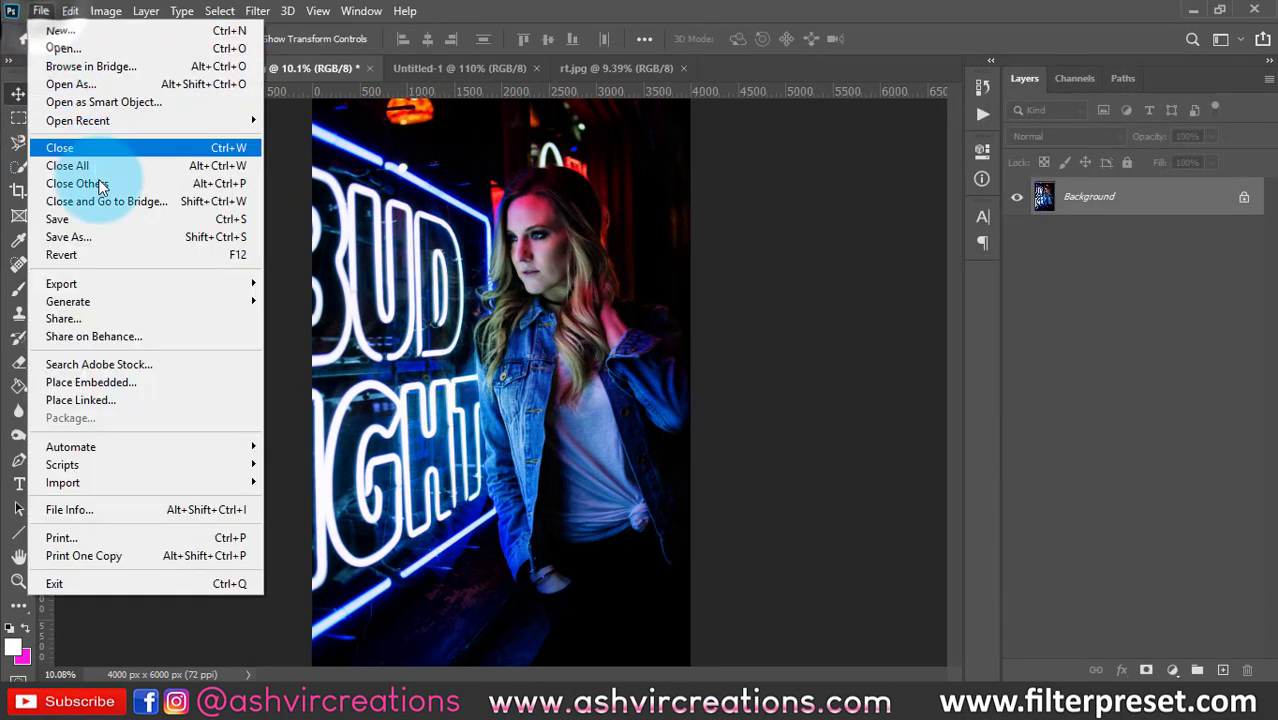
click(92, 236)
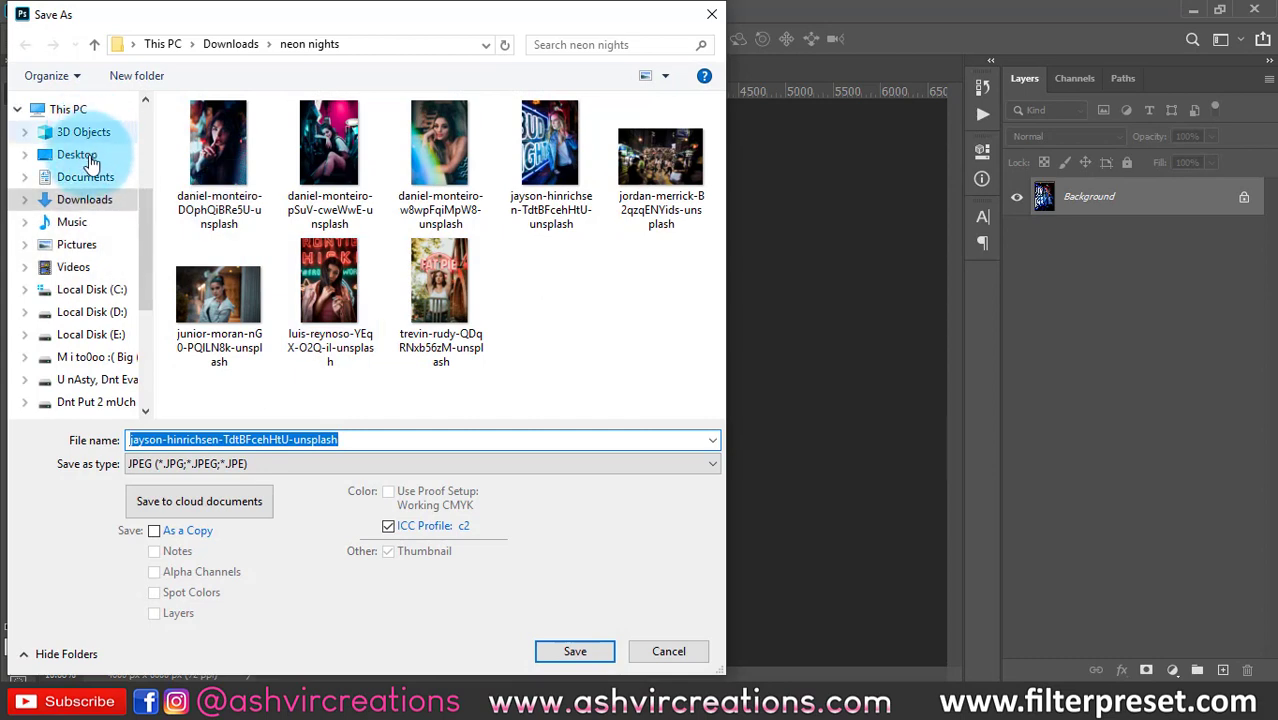
click(76, 154)
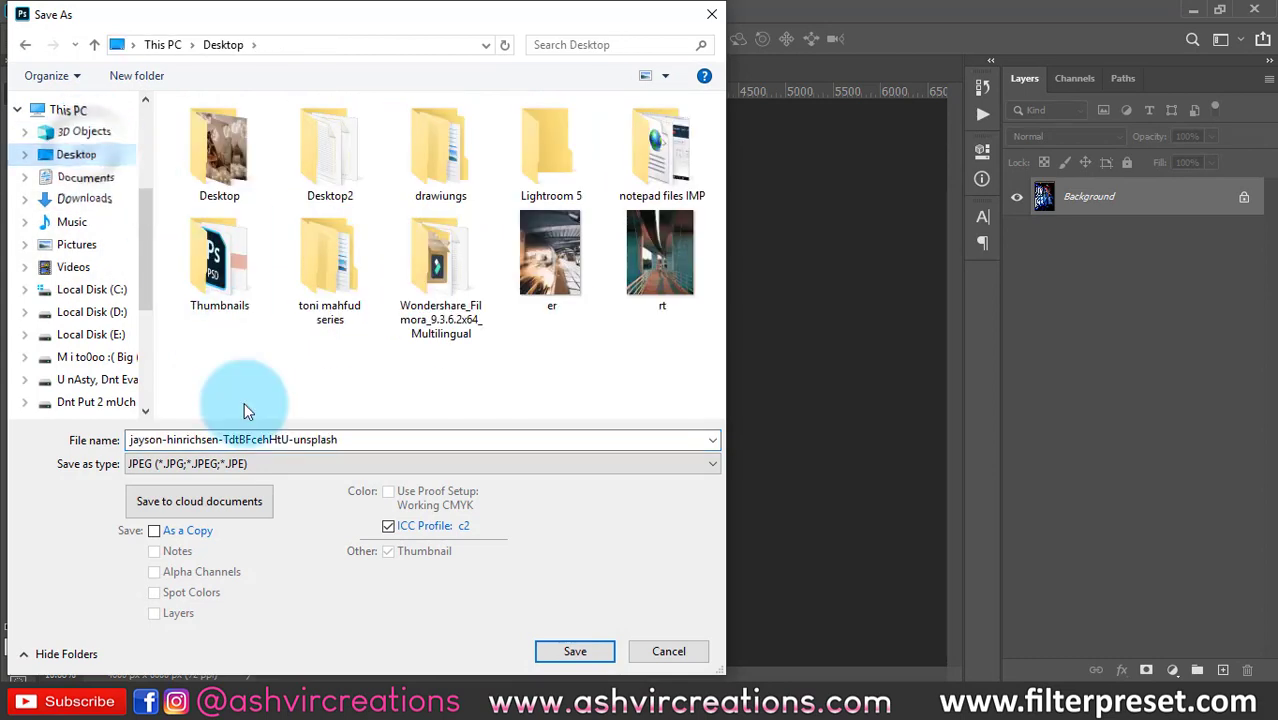
double_click(290, 440)
text(sdfsdafsda)
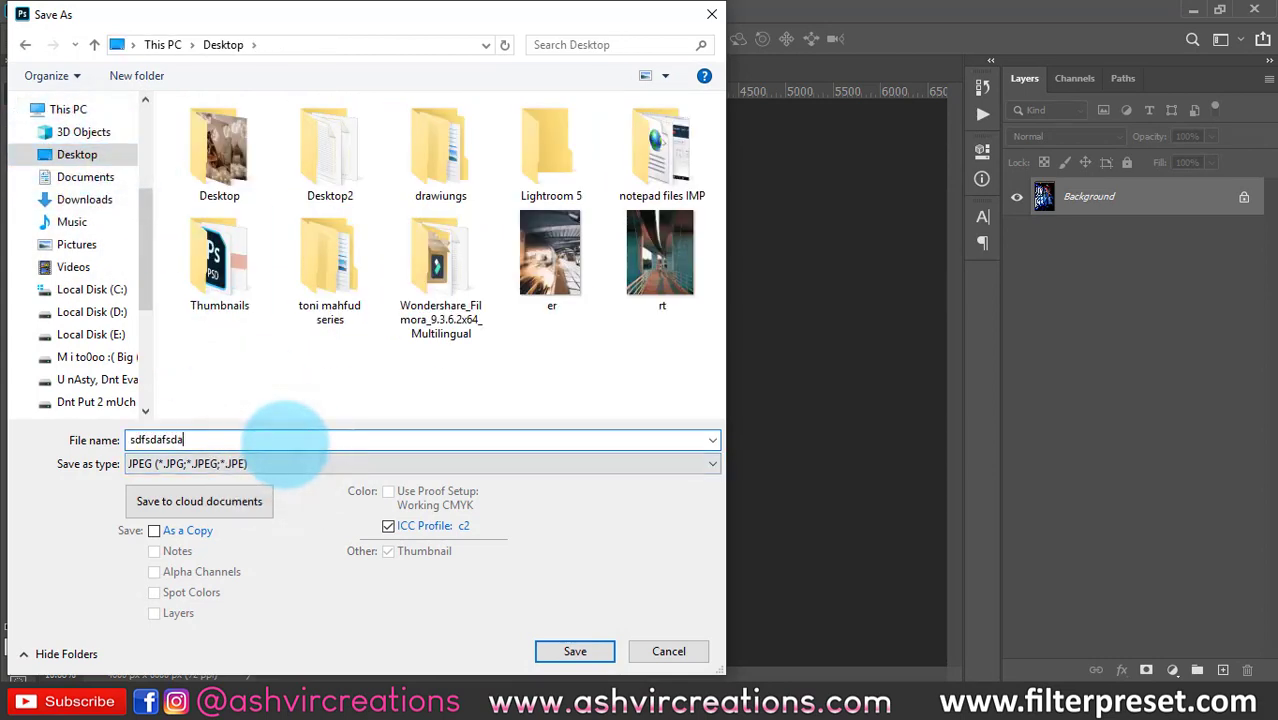
click(575, 652)
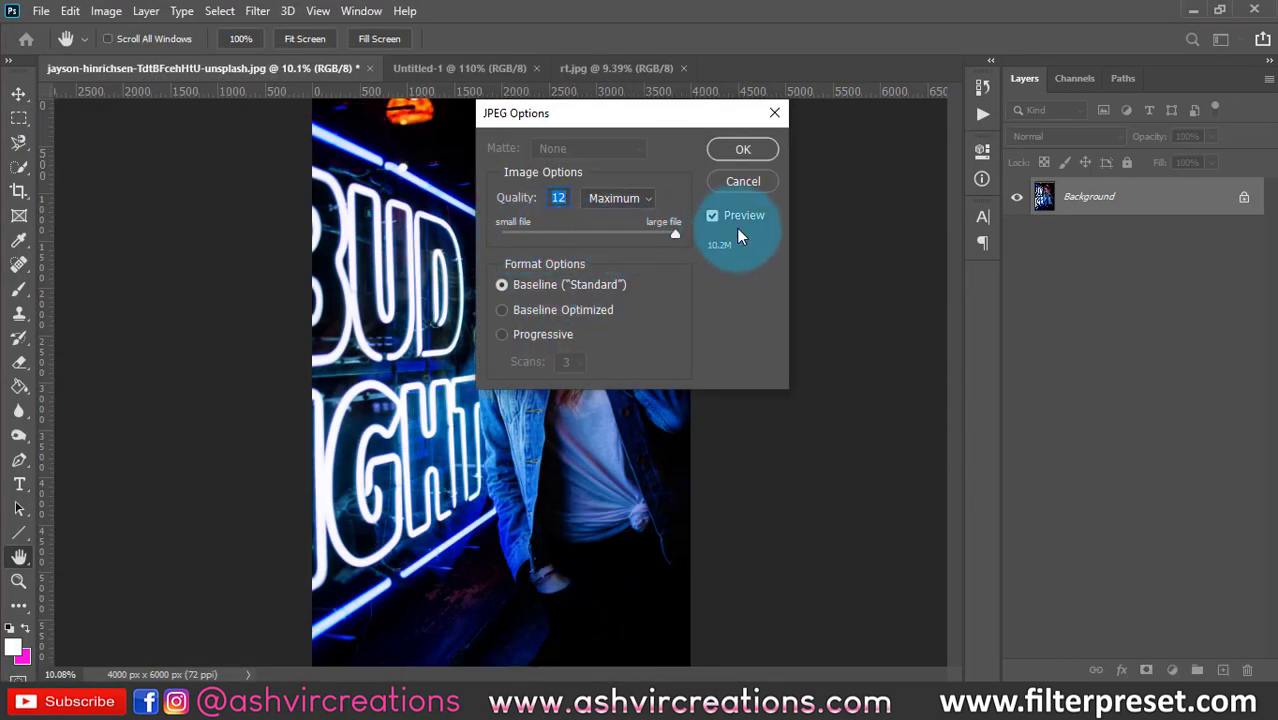
Try JPEG quality levels 5, 4 and 3 to compare file sizes, and save the image at quality 12 (Maximum).
drag(672, 234, 574, 233)
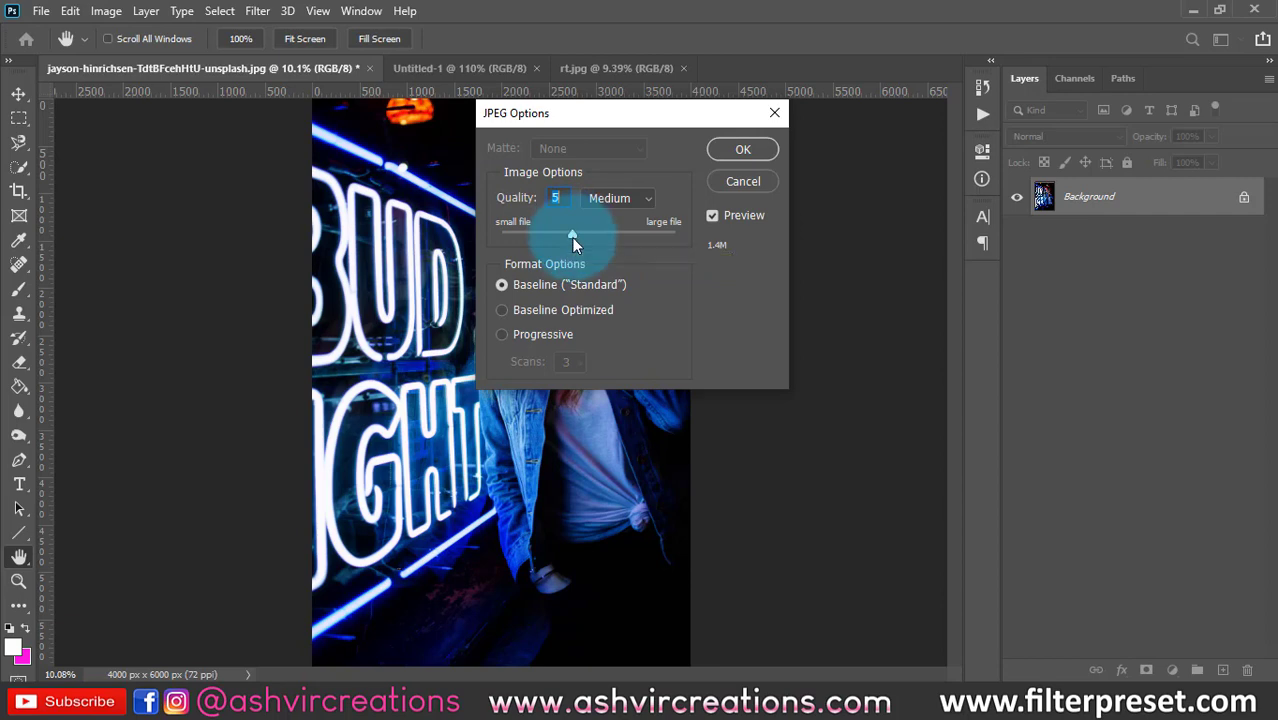
mouse_move(571, 239)
mouse_down()
mouse_move(559, 241)
mouse_move(571, 241)
mouse_up()
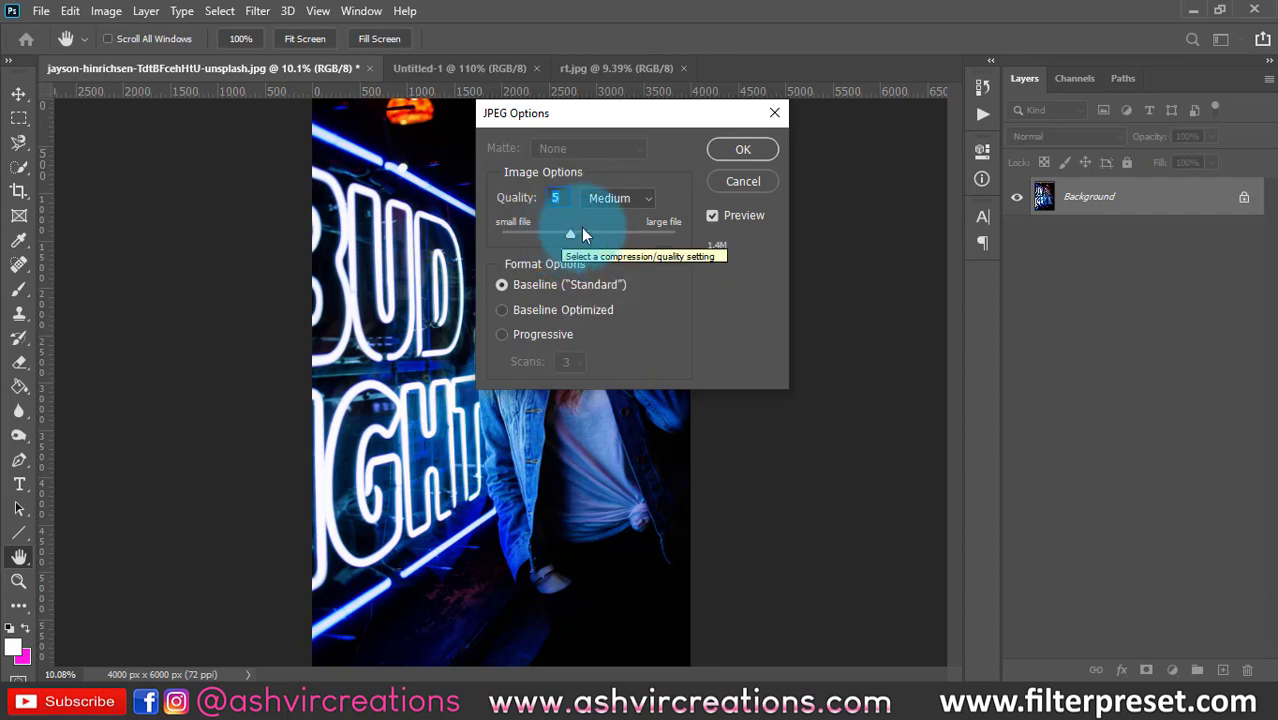
click(558, 239)
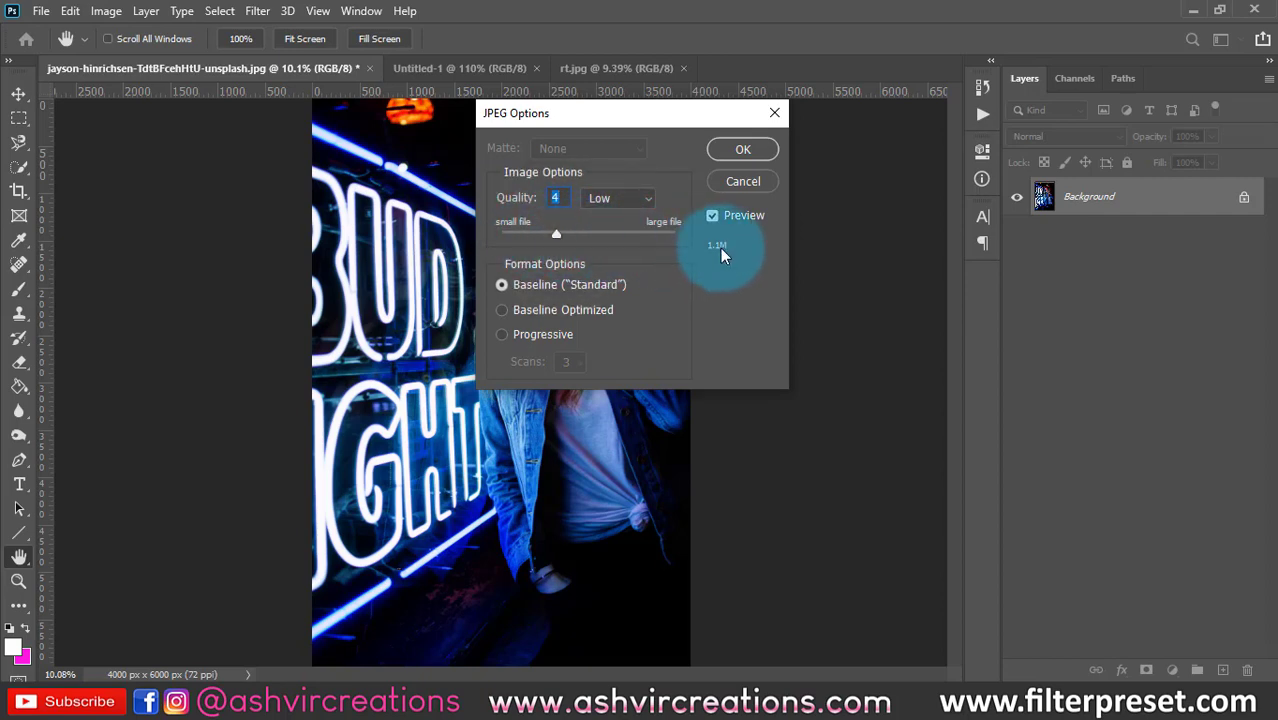
click(545, 235)
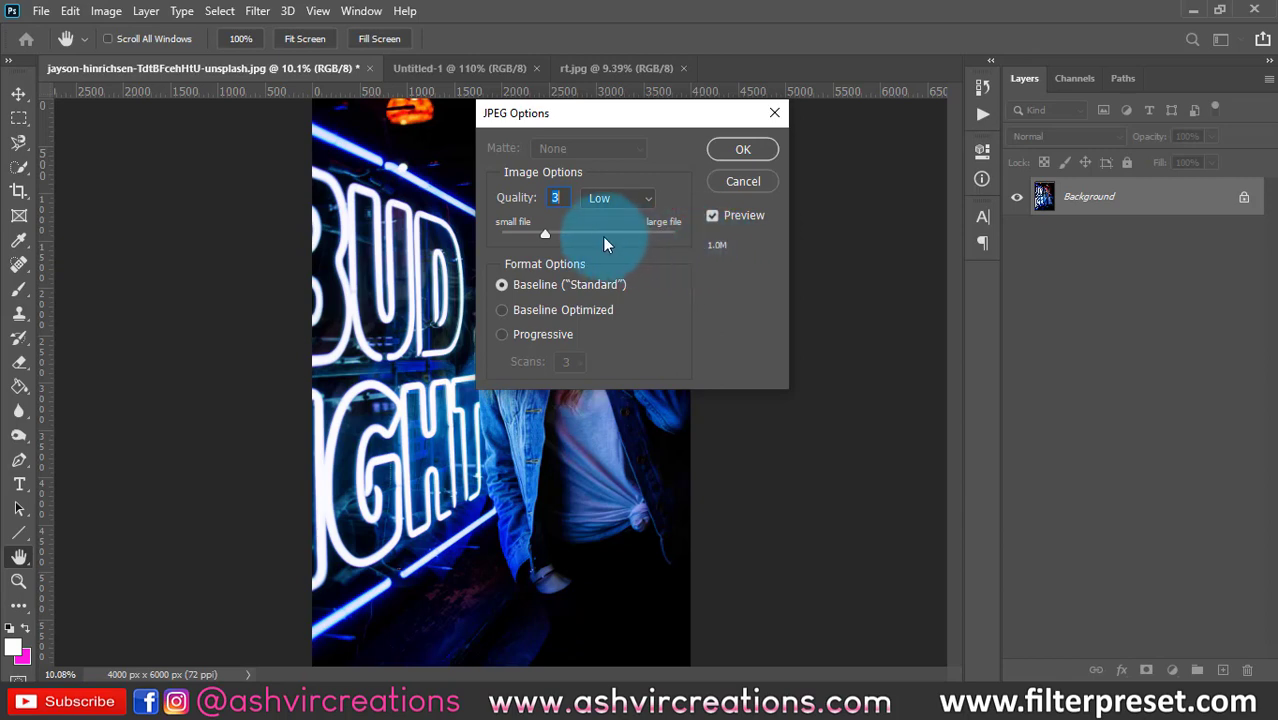
drag(541, 232, 676, 254)
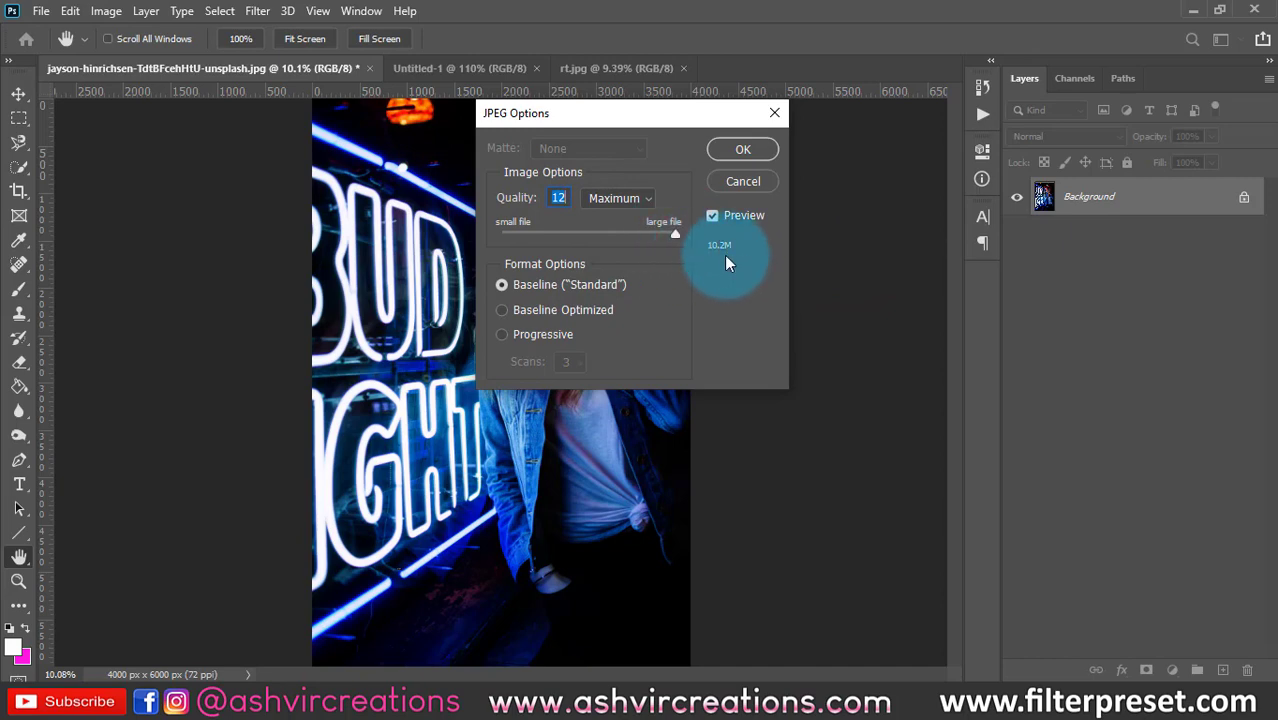
click(748, 152)
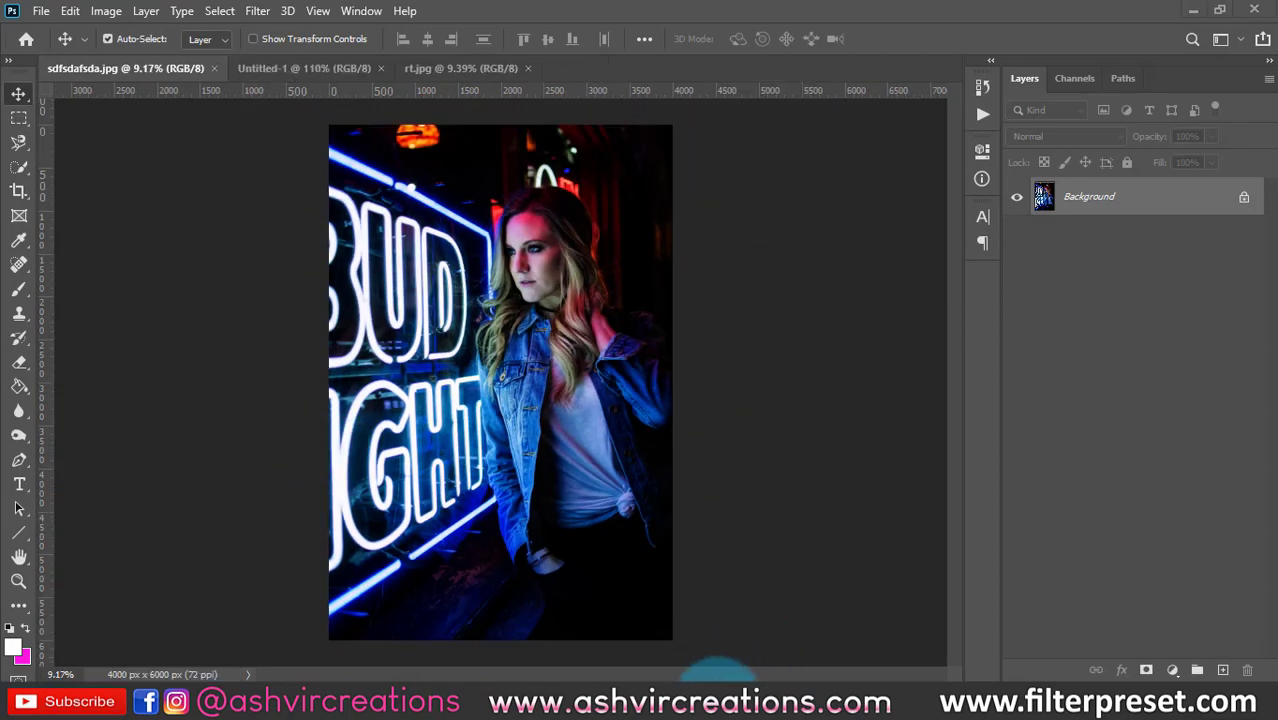
Switch to the Windows desktop, view the saved sdfsdafsda image in the photo viewer, and return to Photoshop.
click(716, 704)
click(1122, 90)
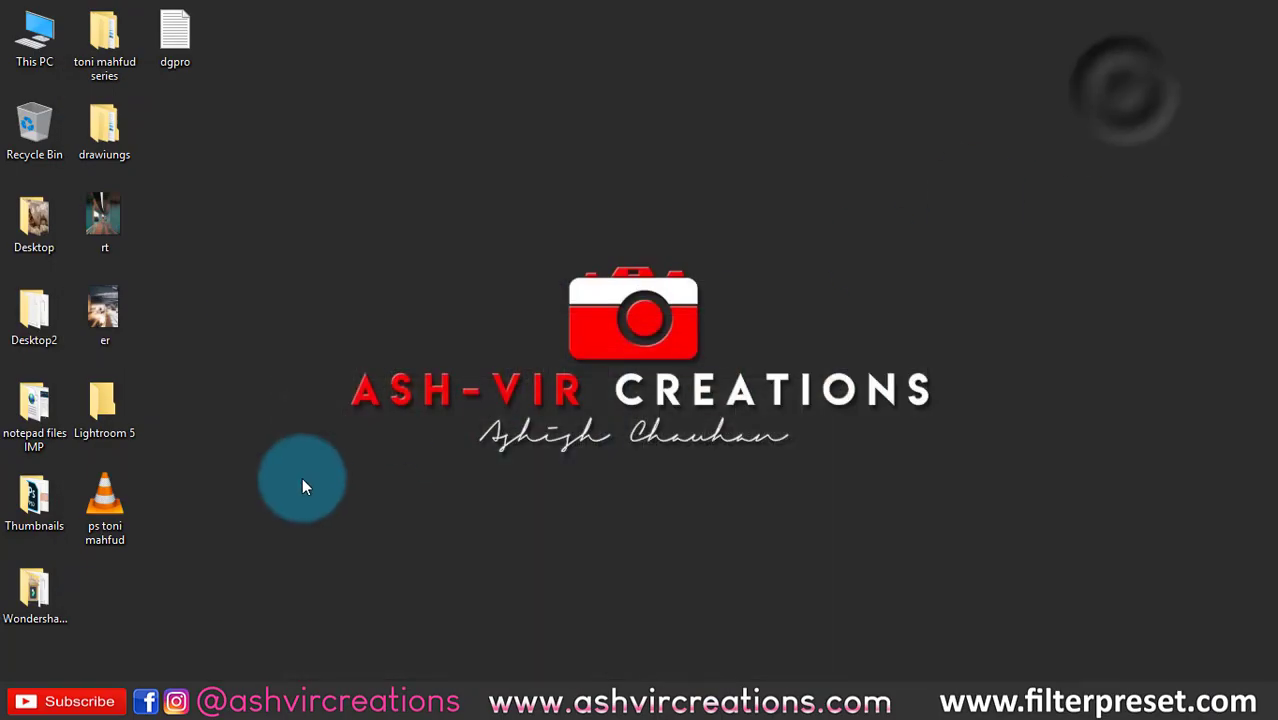
right_click(197, 112)
click(228, 158)
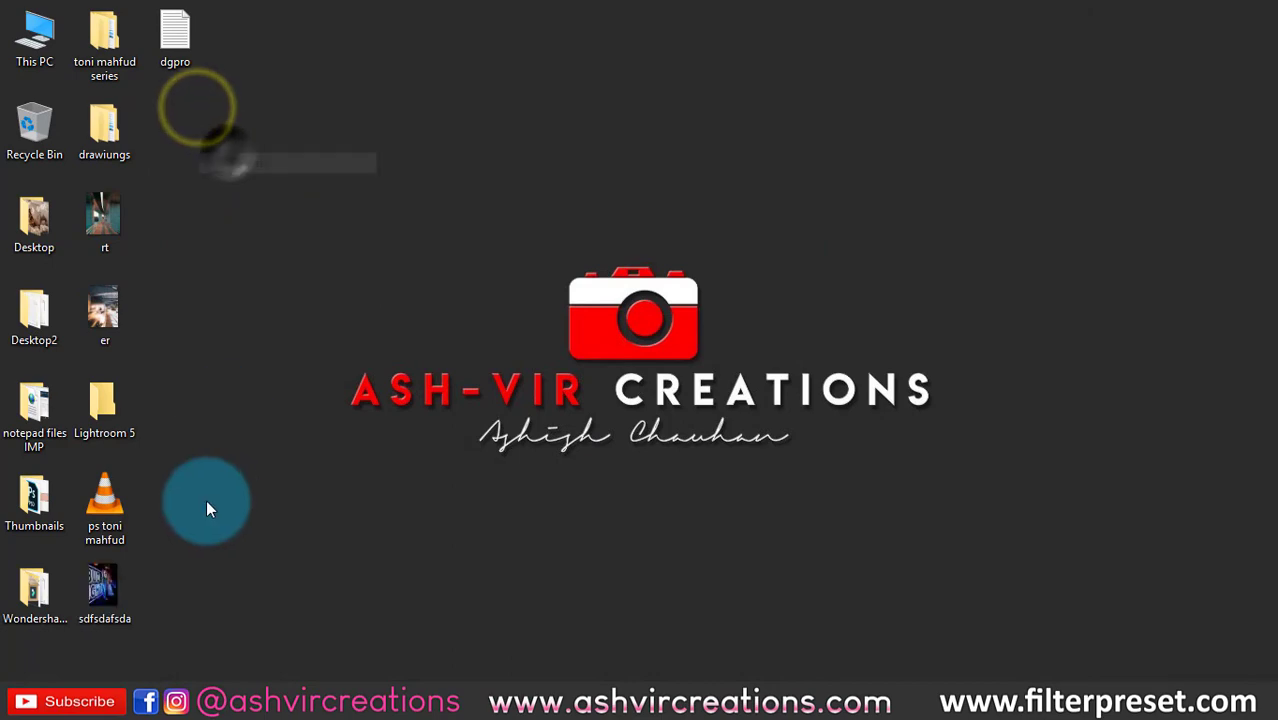
drag(105, 583, 604, 87)
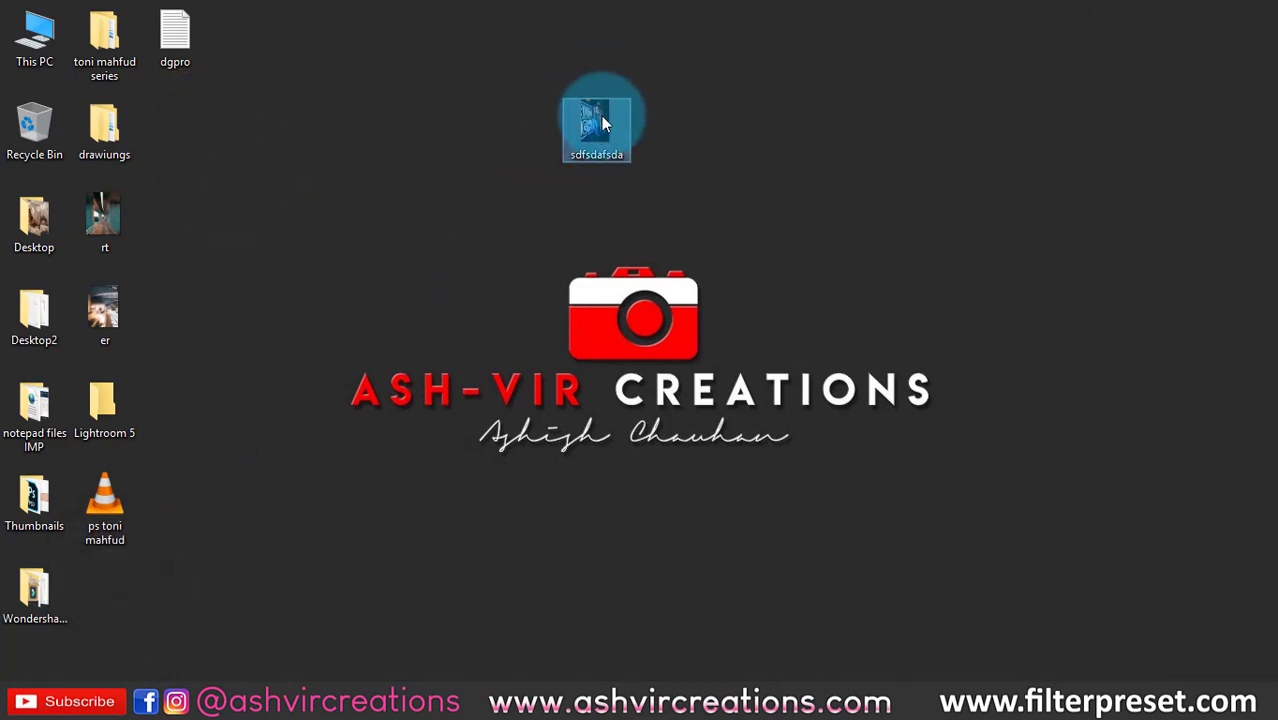
double_click(598, 122)
click(1263, 14)
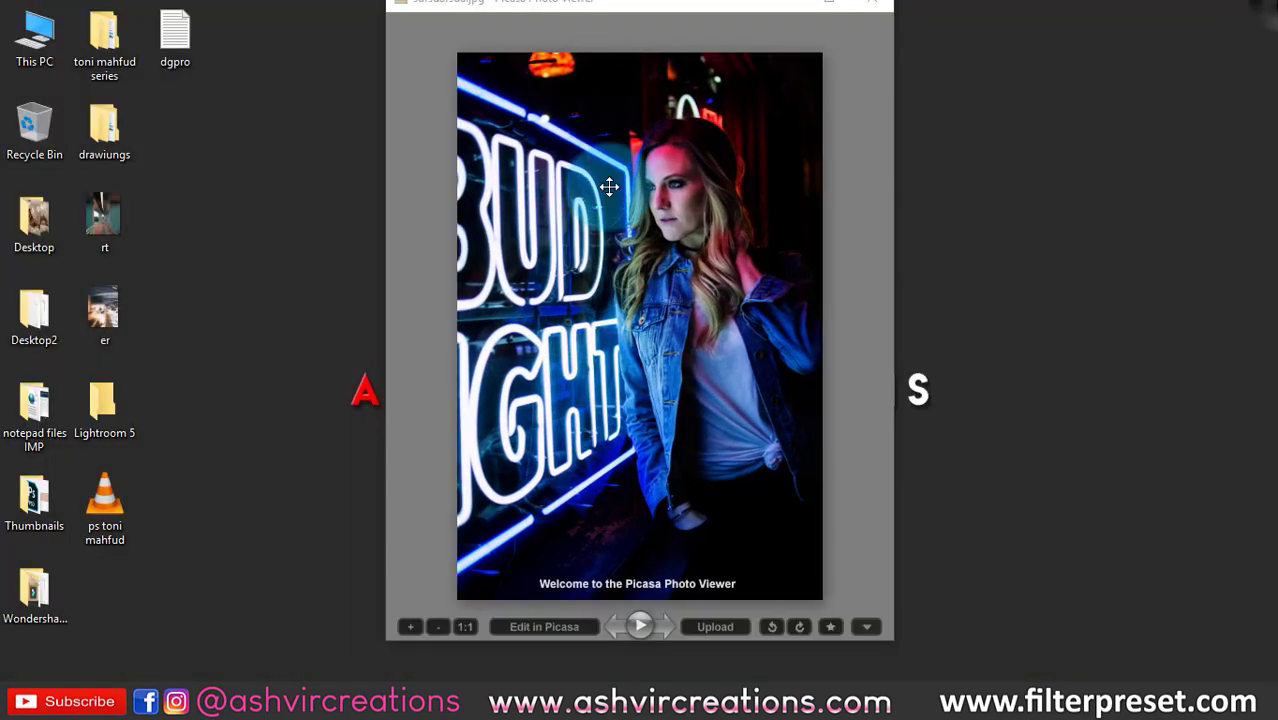
click(878, 8)
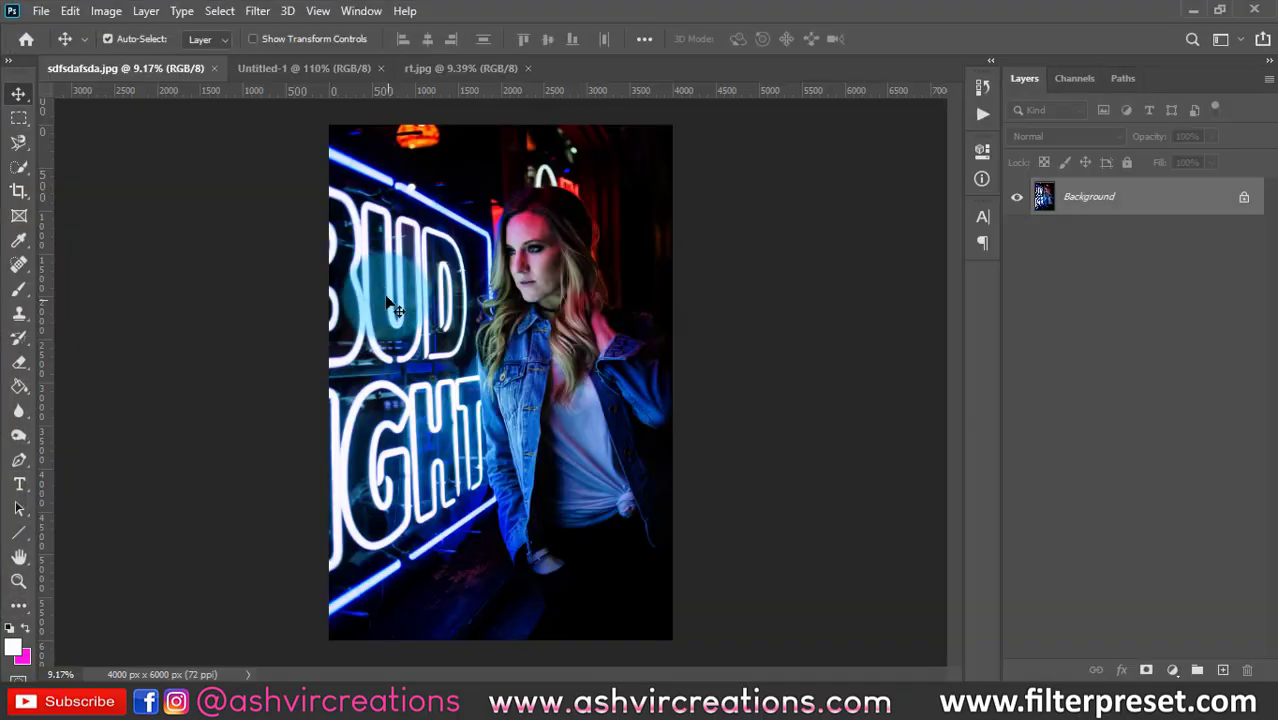
Brighten the sdfsdafsda photo with an automatic tone correction.
click(339, 232)
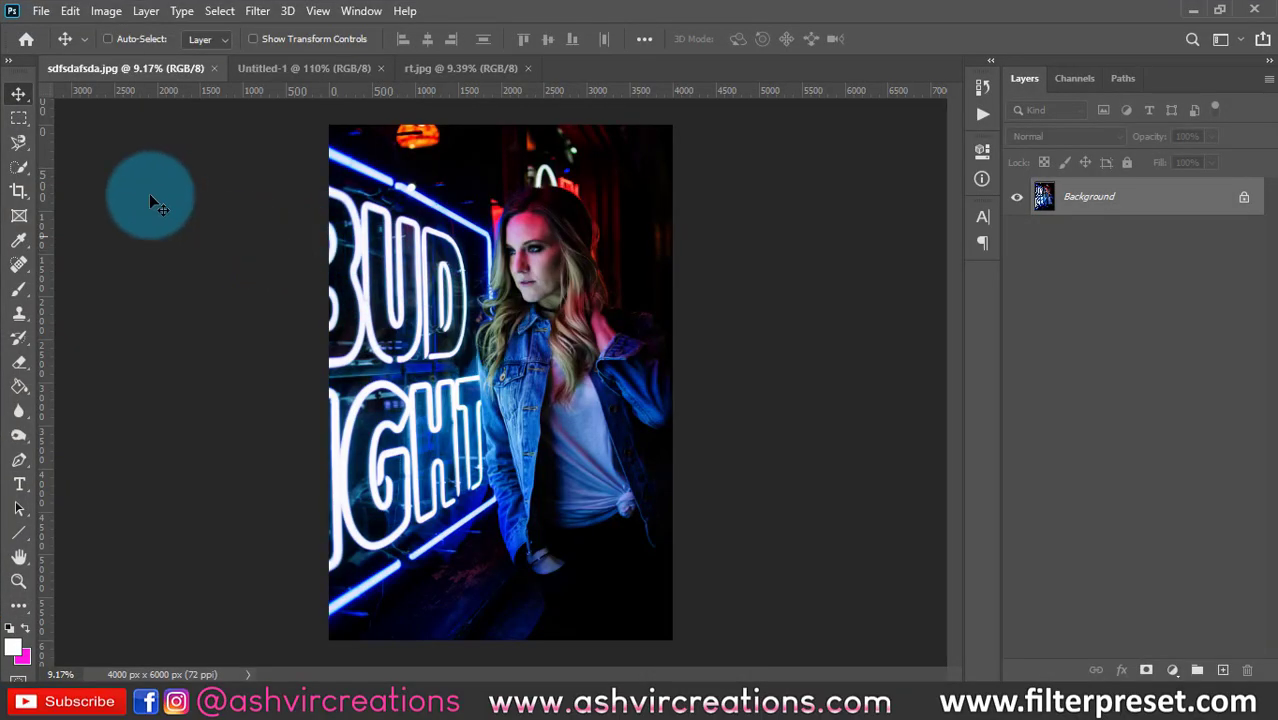
key(ctrl+shift+l)
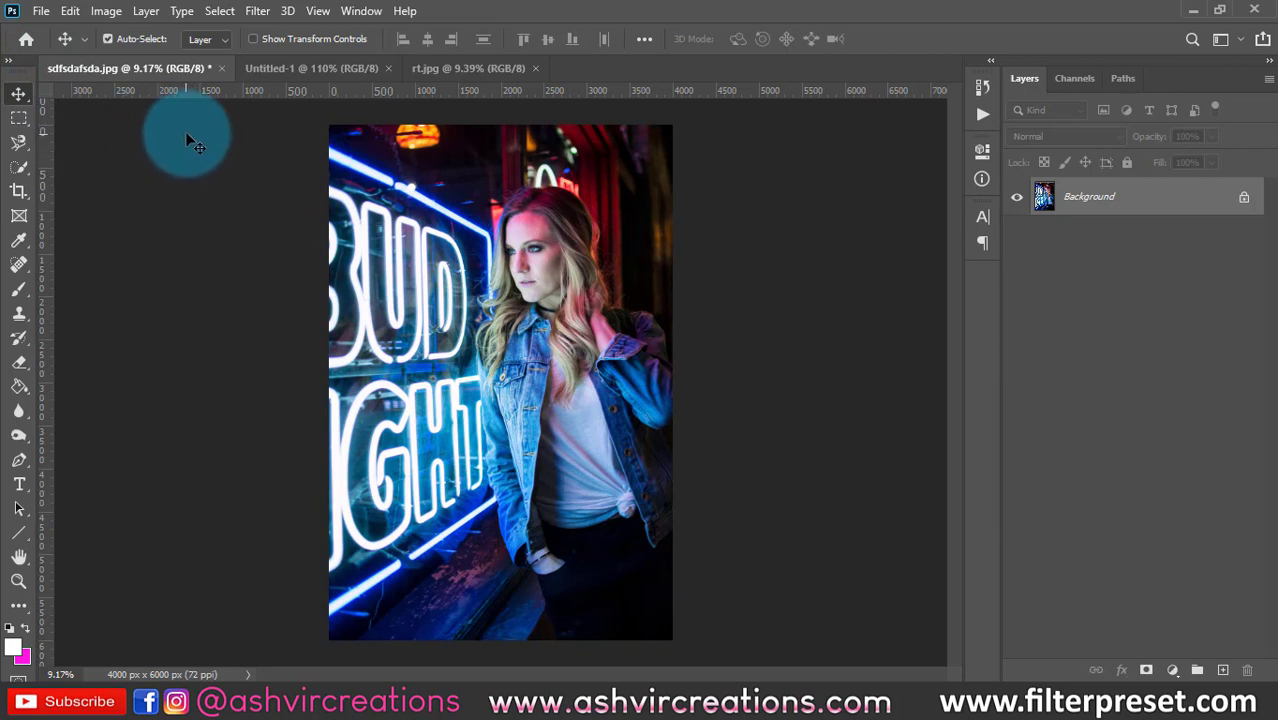
Revert the sdfsdafsda document to its last saved version, and undo the revert.
click(41, 11)
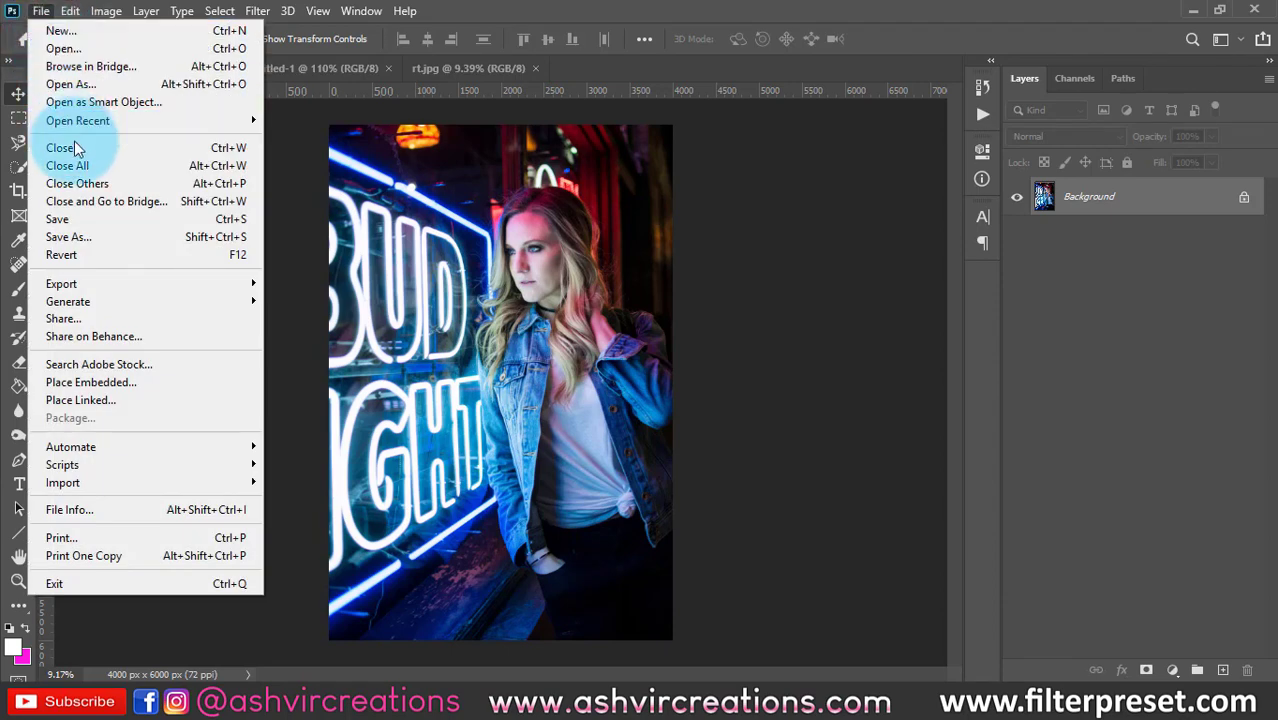
click(84, 257)
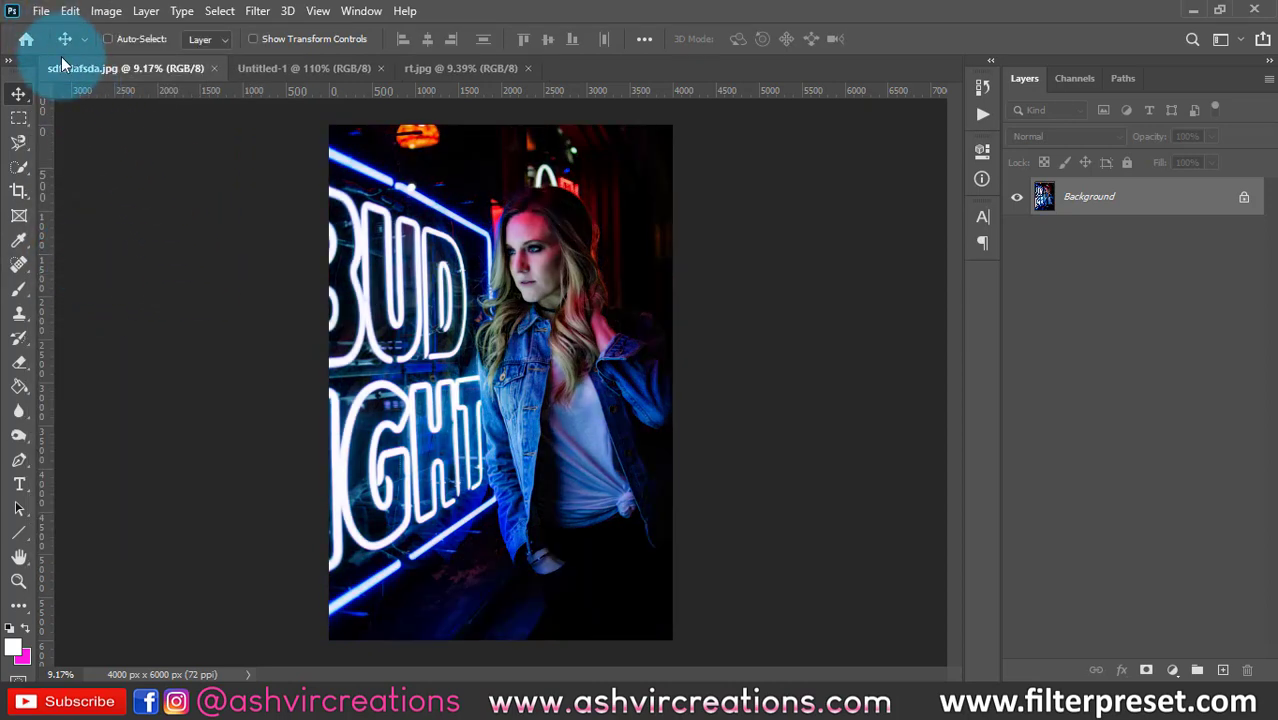
key(ctrl+z)
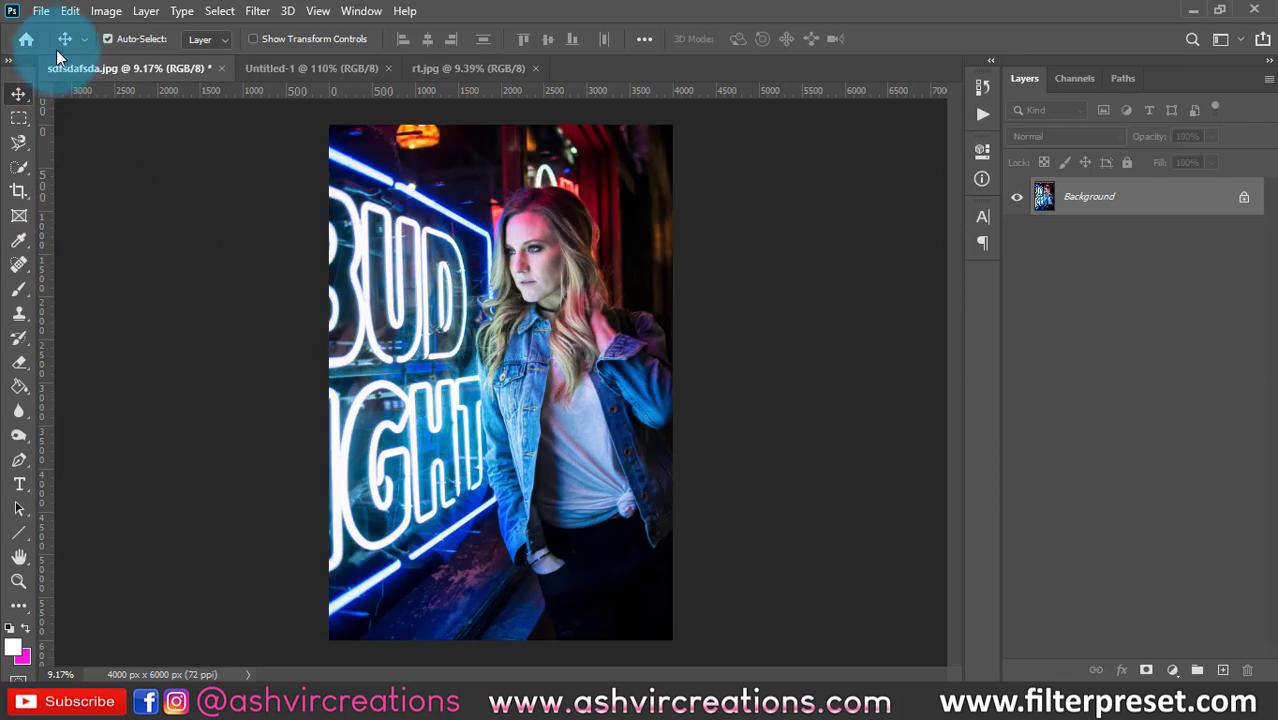
Review the available file, export and edit commands, including opening and dismissing the Search feature.
click(41, 11)
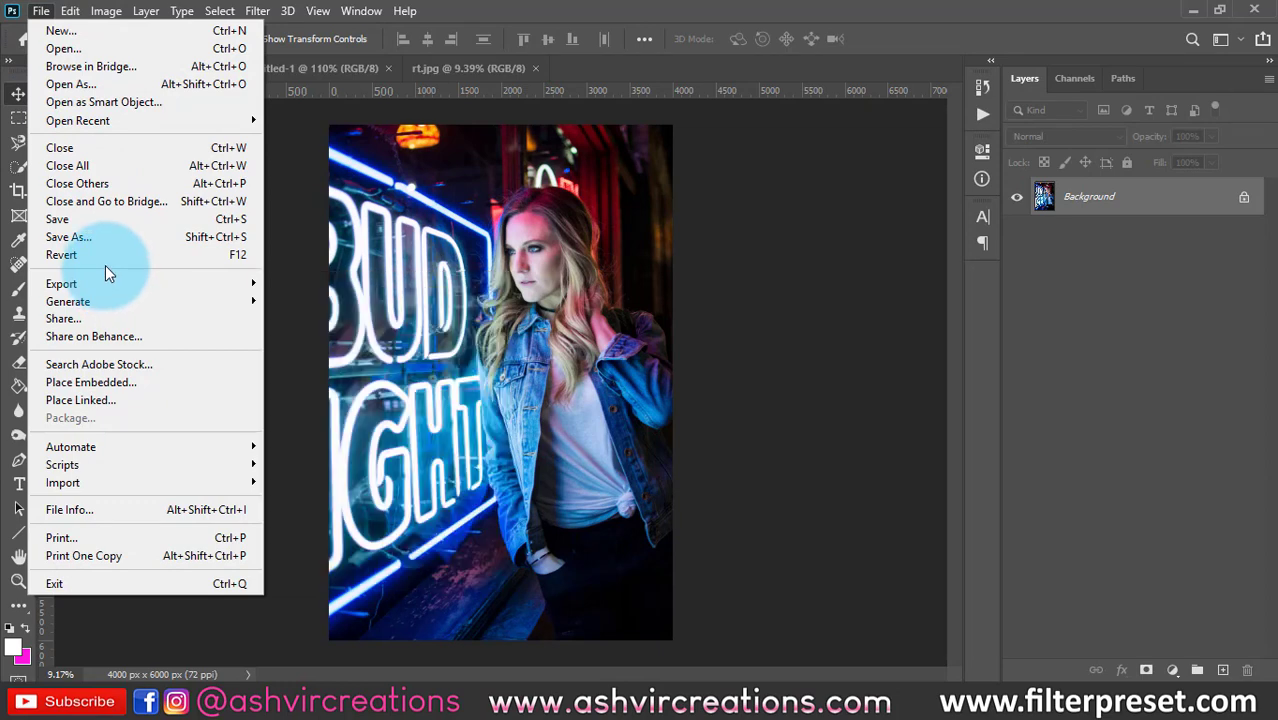
mouse_move(104, 283)
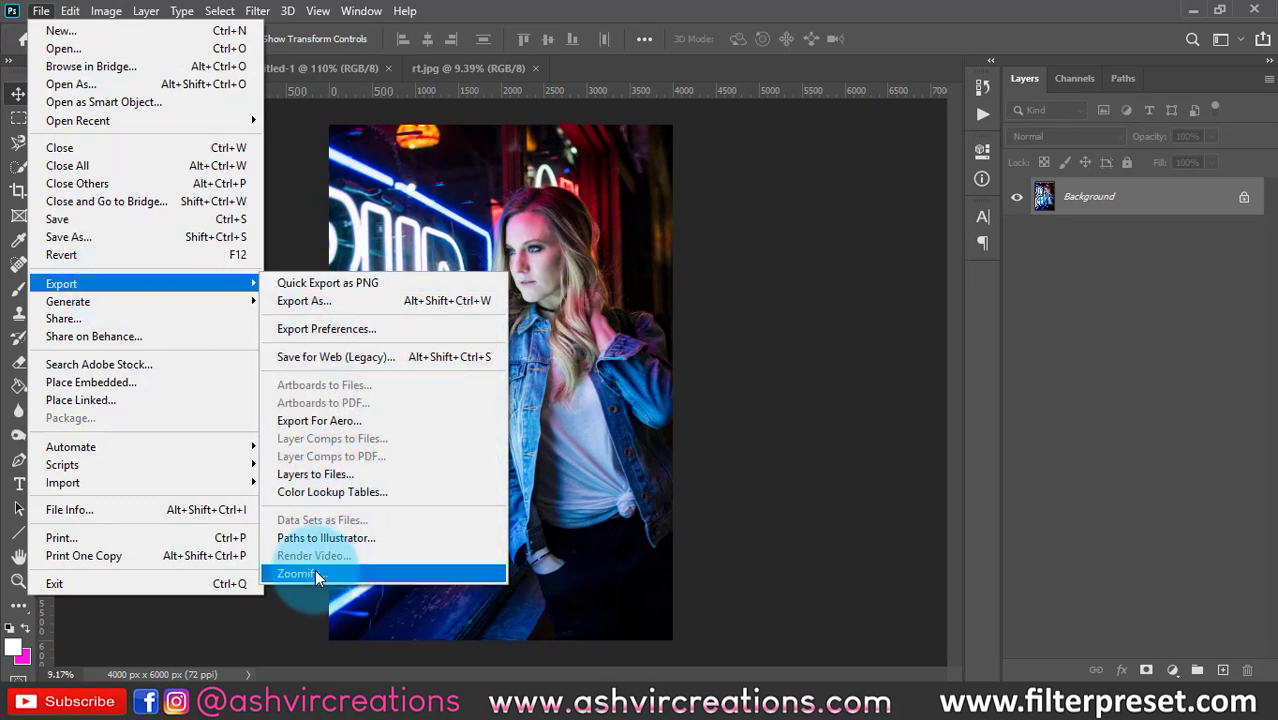
mouse_move(207, 302)
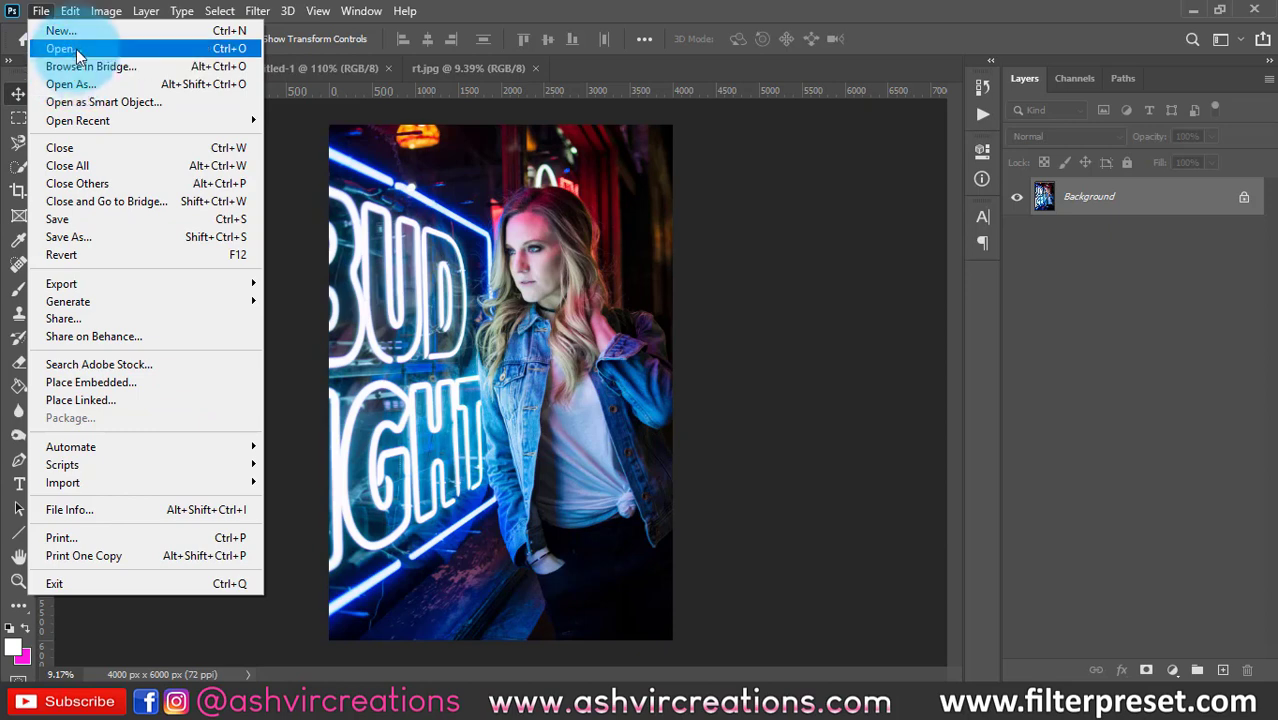
mouse_move(72, 18)
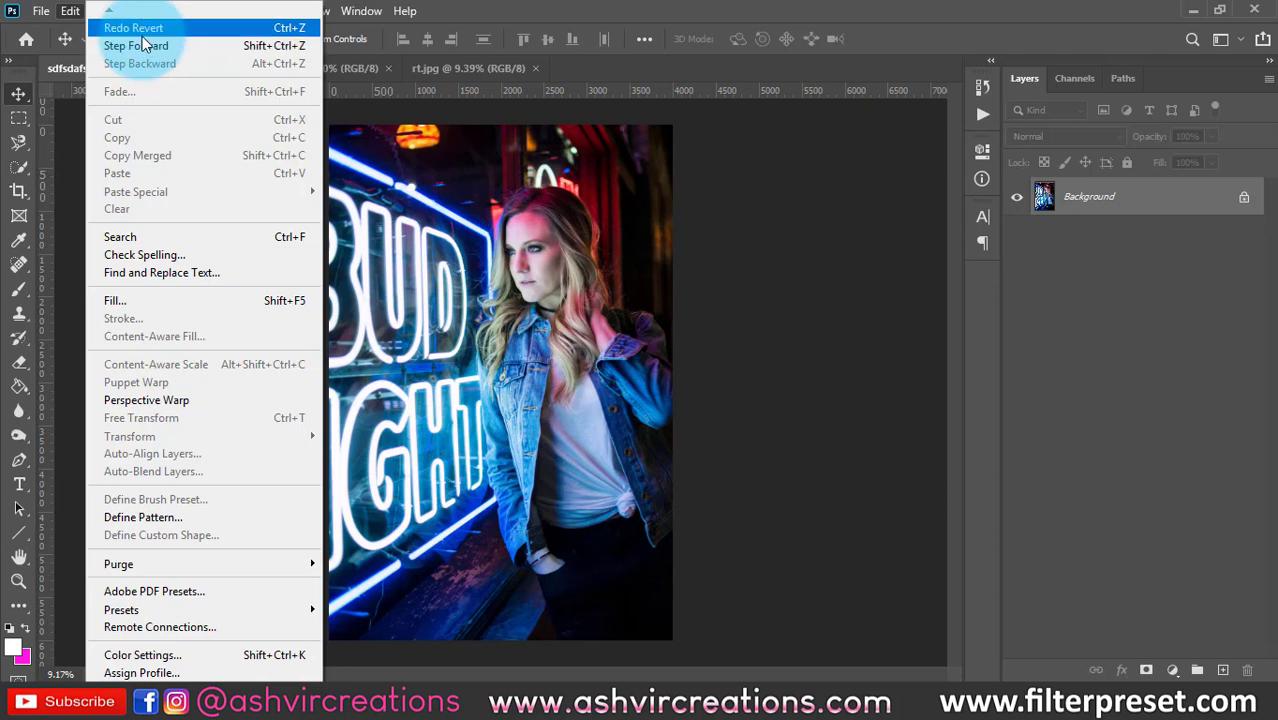
click(135, 237)
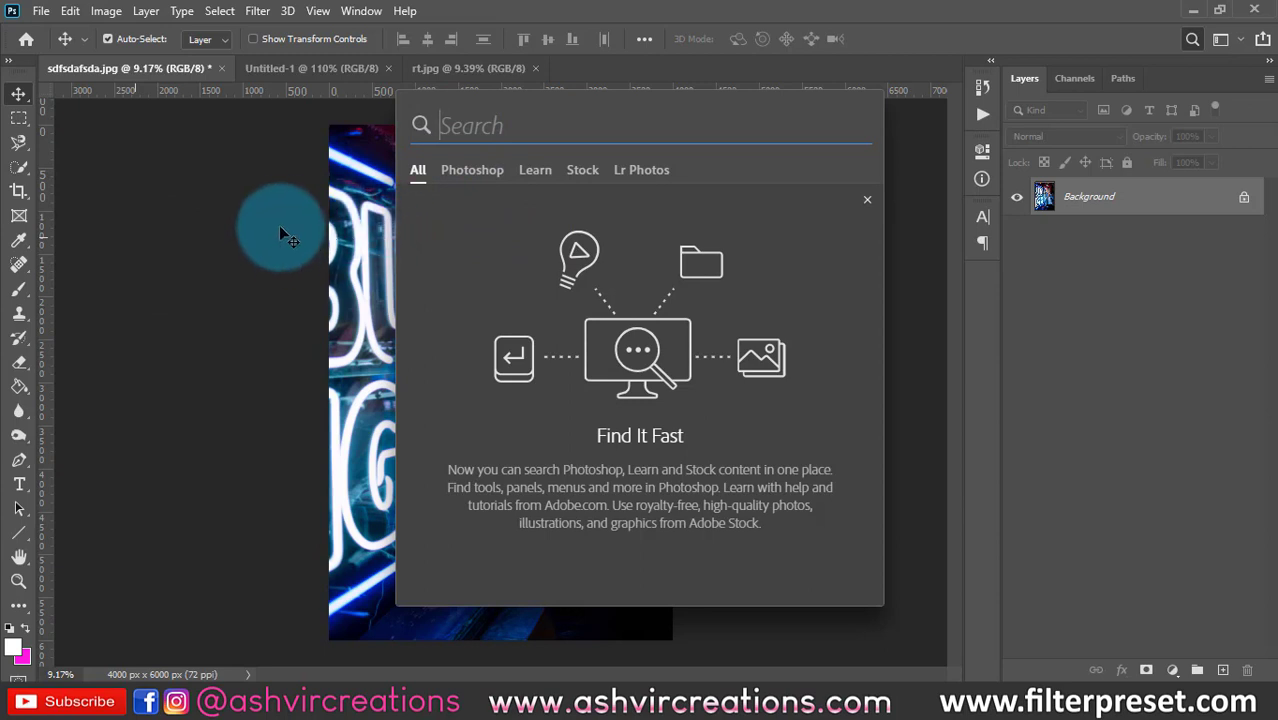
click(242, 141)
Examine the Fill command's contents and blending options, and cancel without filling the image.
click(41, 10)
mouse_move(70, 10)
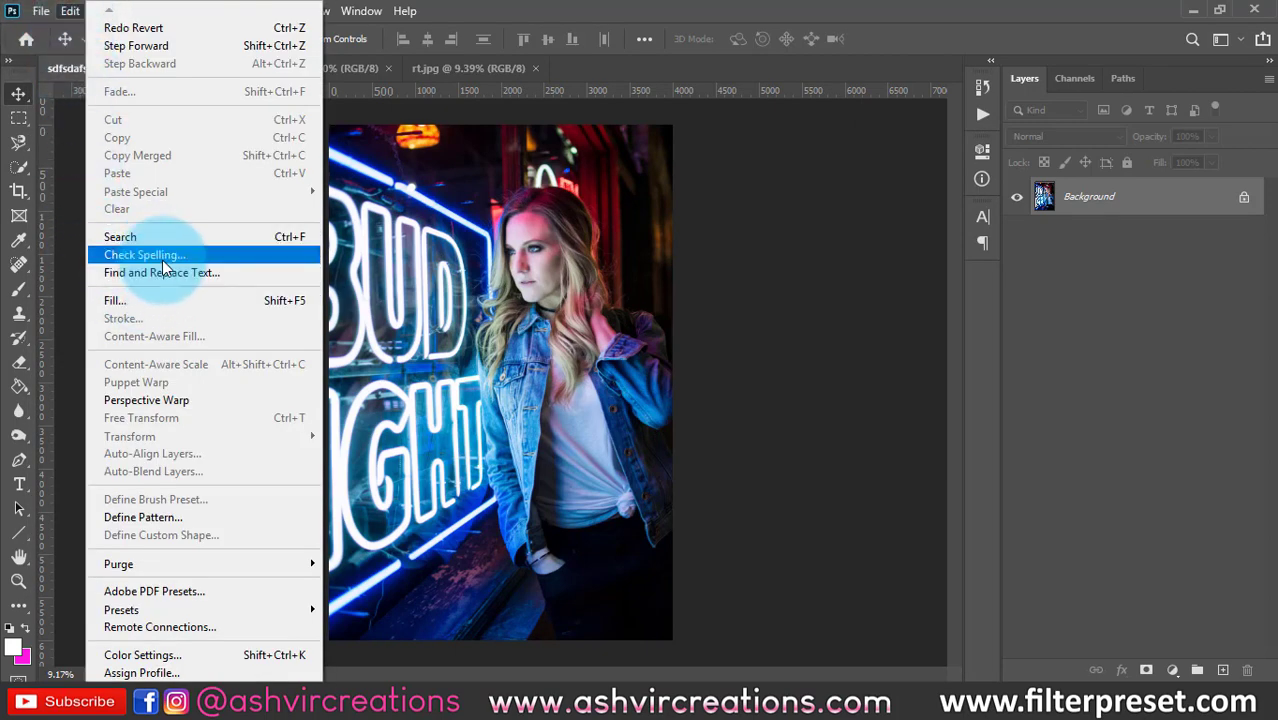
click(157, 300)
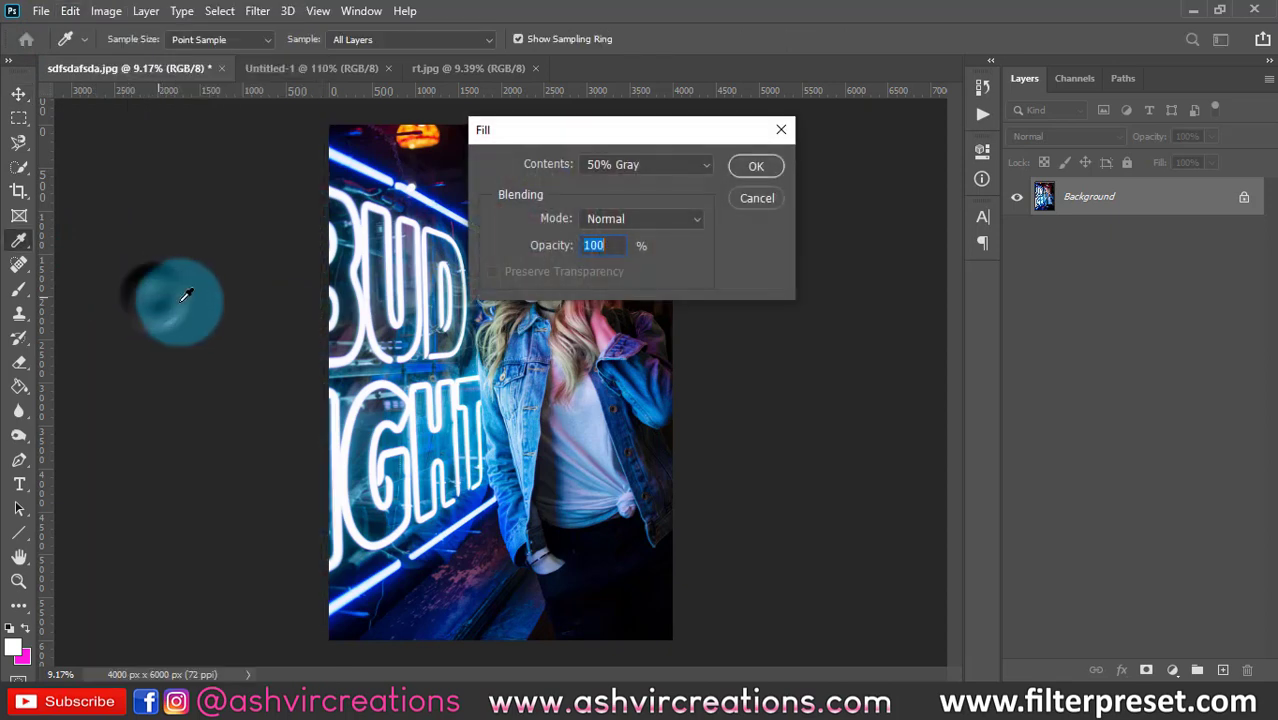
click(757, 198)
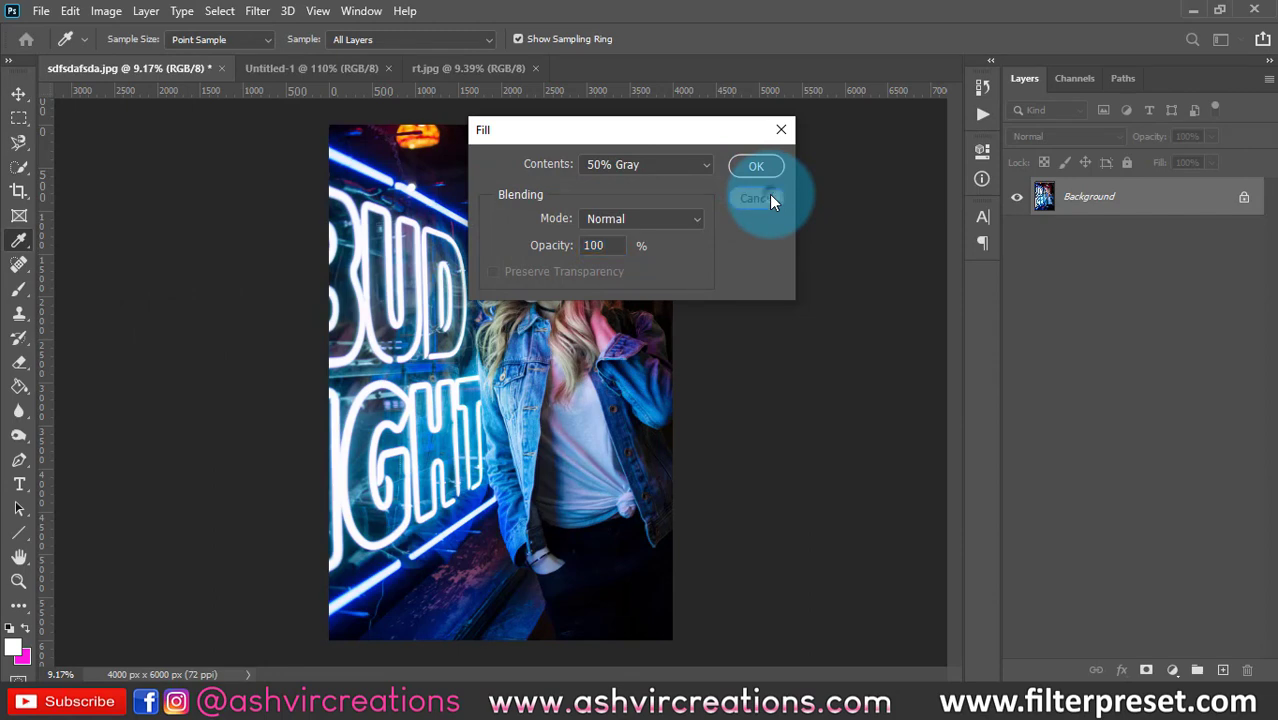
key(v)
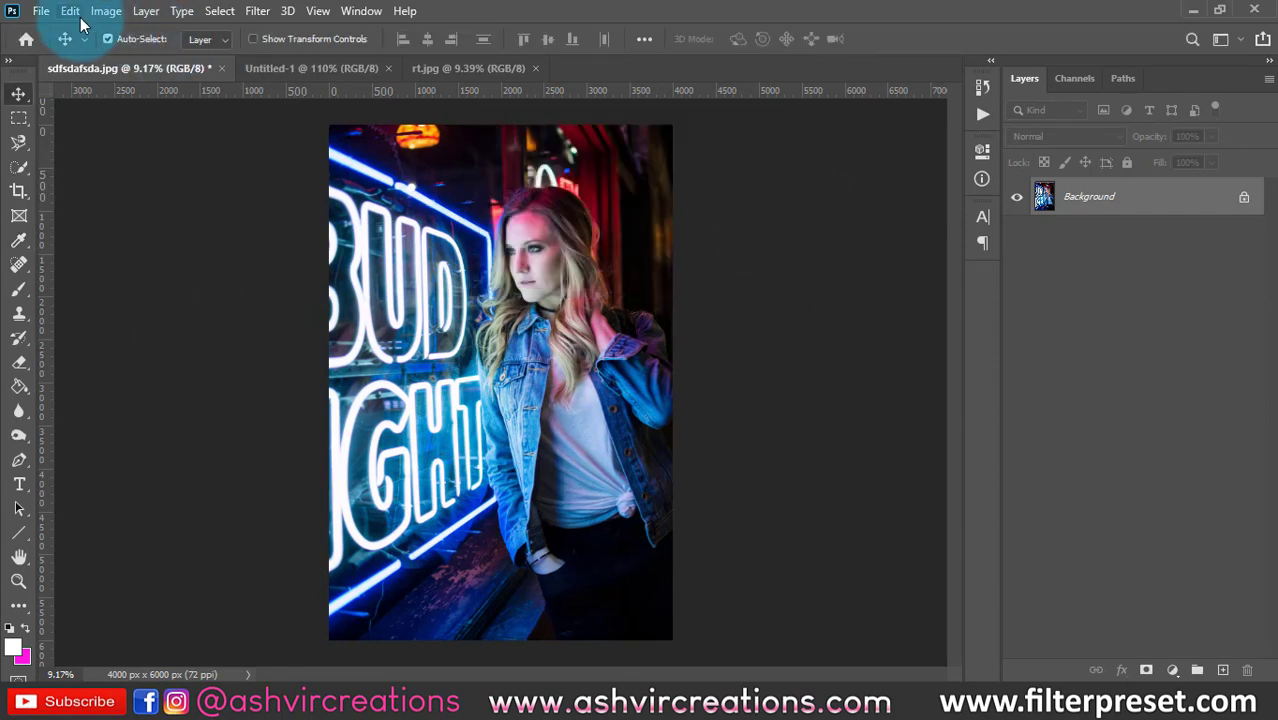
Convert the locked Background into an editable layer named Layer 0.
click(72, 12)
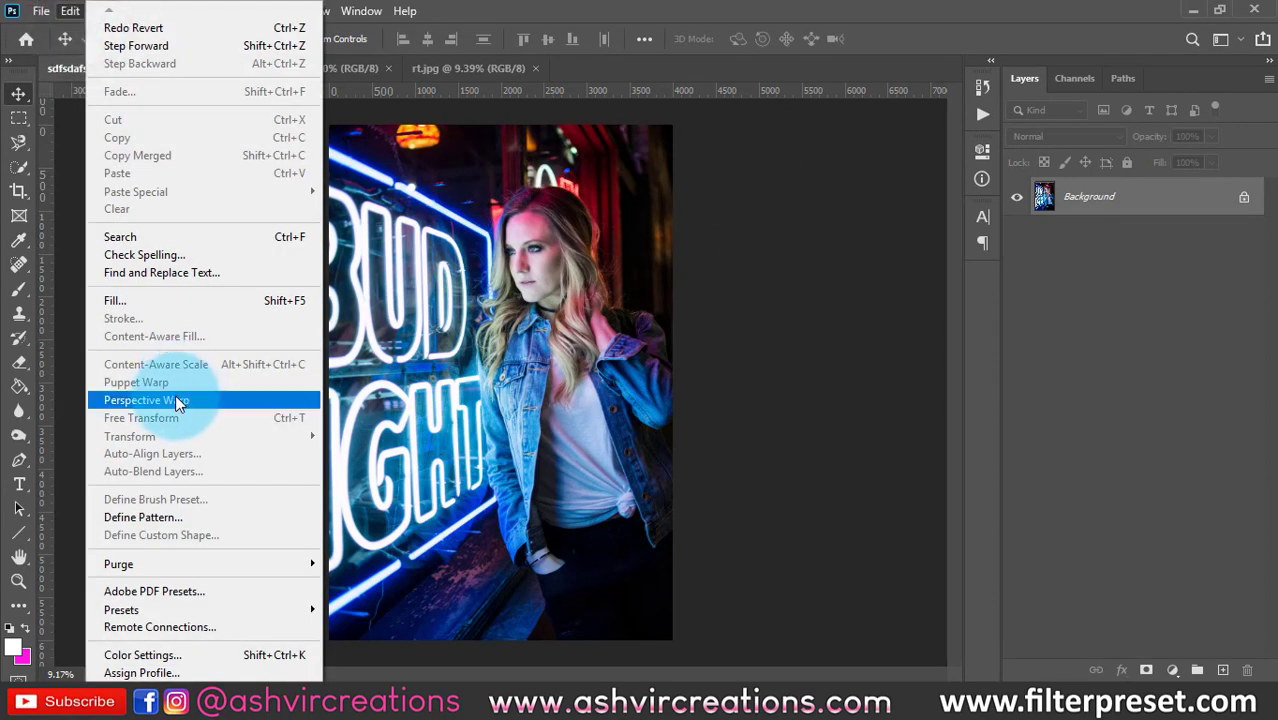
click(1160, 195)
double_click(1168, 192)
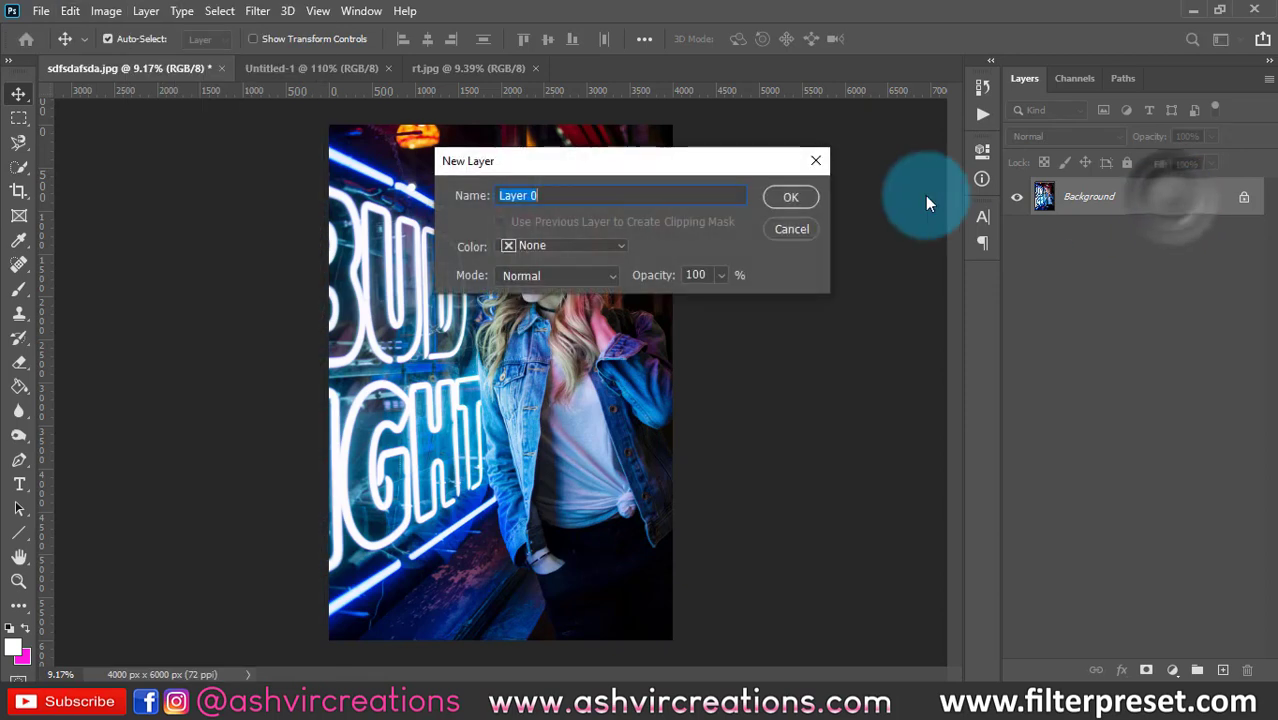
click(792, 197)
Free-transform Layer 0, shifting it to the right, scaling it to about 79.9% and rotating it to about -55.5°.
click(70, 11)
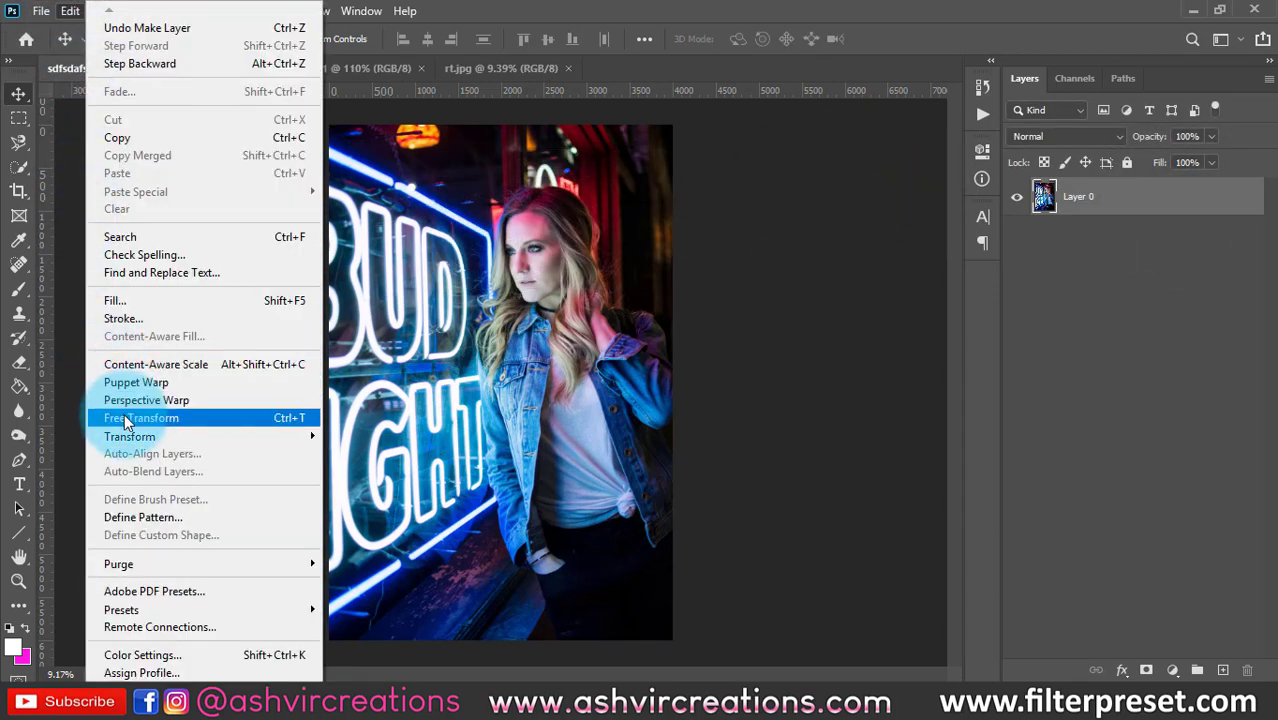
click(124, 418)
mouse_move(545, 382)
mouse_down()
mouse_move(637, 358)
mouse_move(446, 436)
mouse_move(563, 463)
mouse_move(535, 359)
mouse_up()
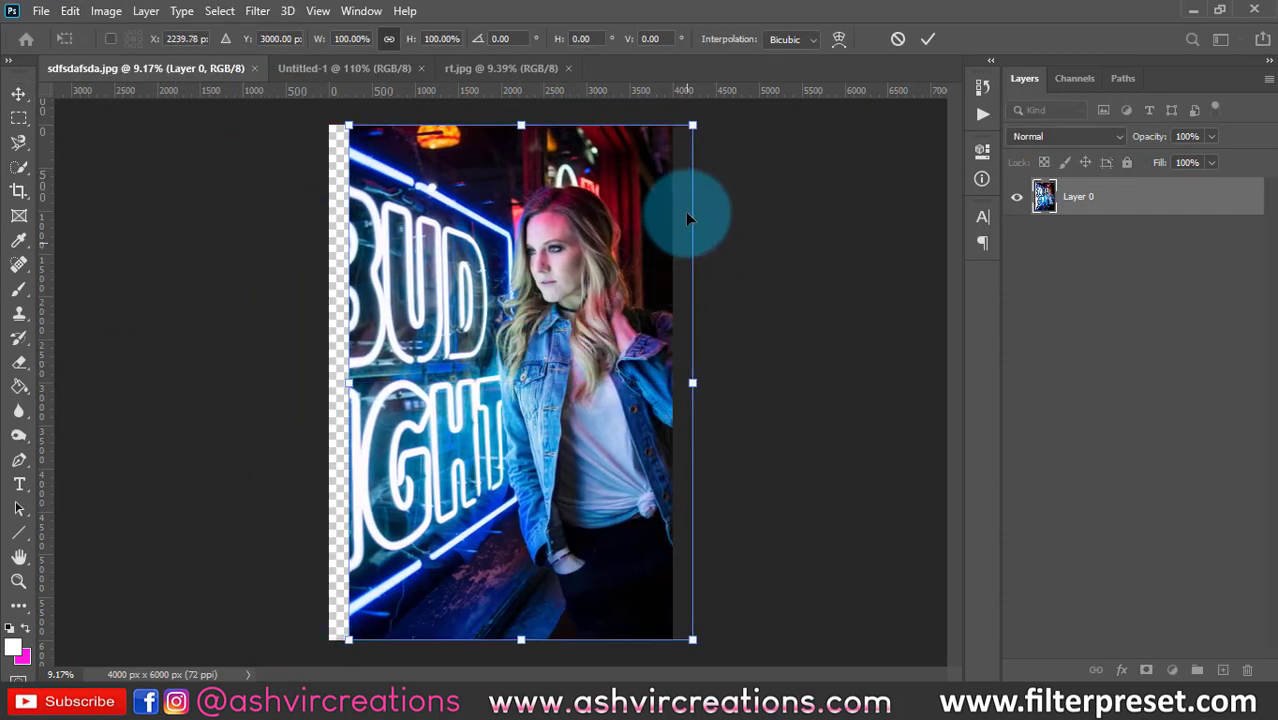
drag(693, 126, 438, 316)
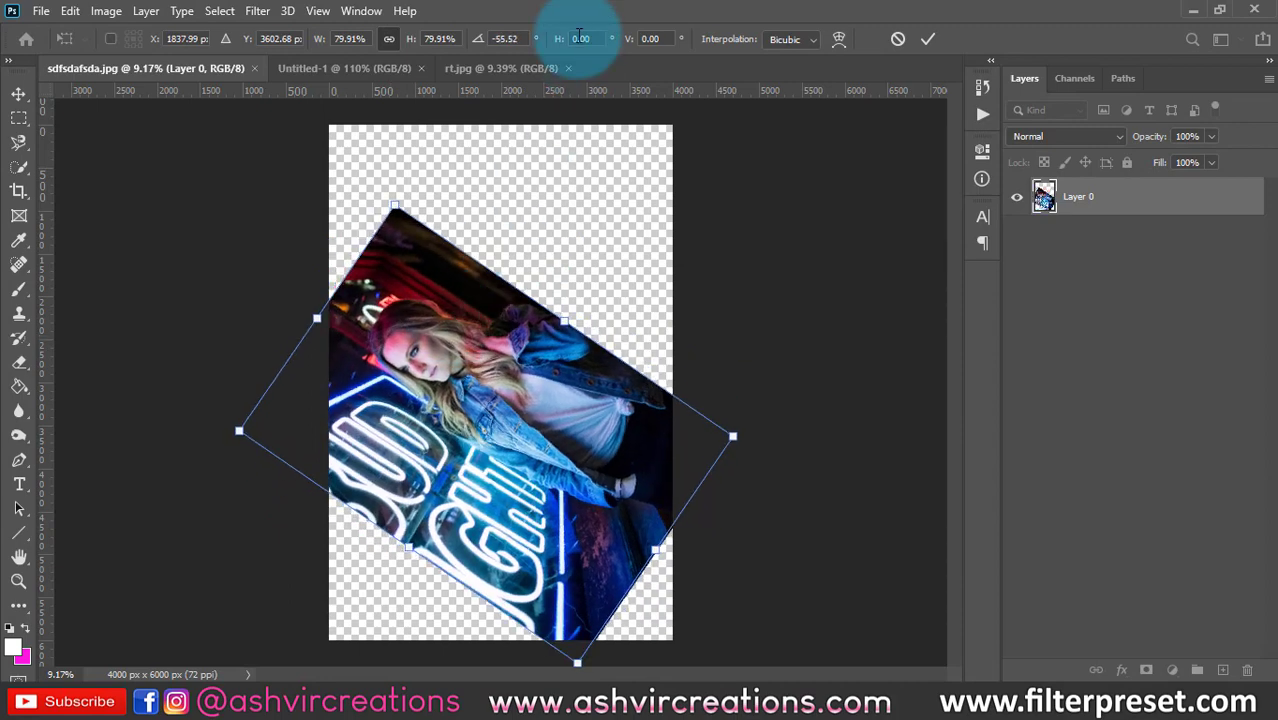
Set the transform's rotation angle to 45°, and change it to -45°.
click(510, 38)
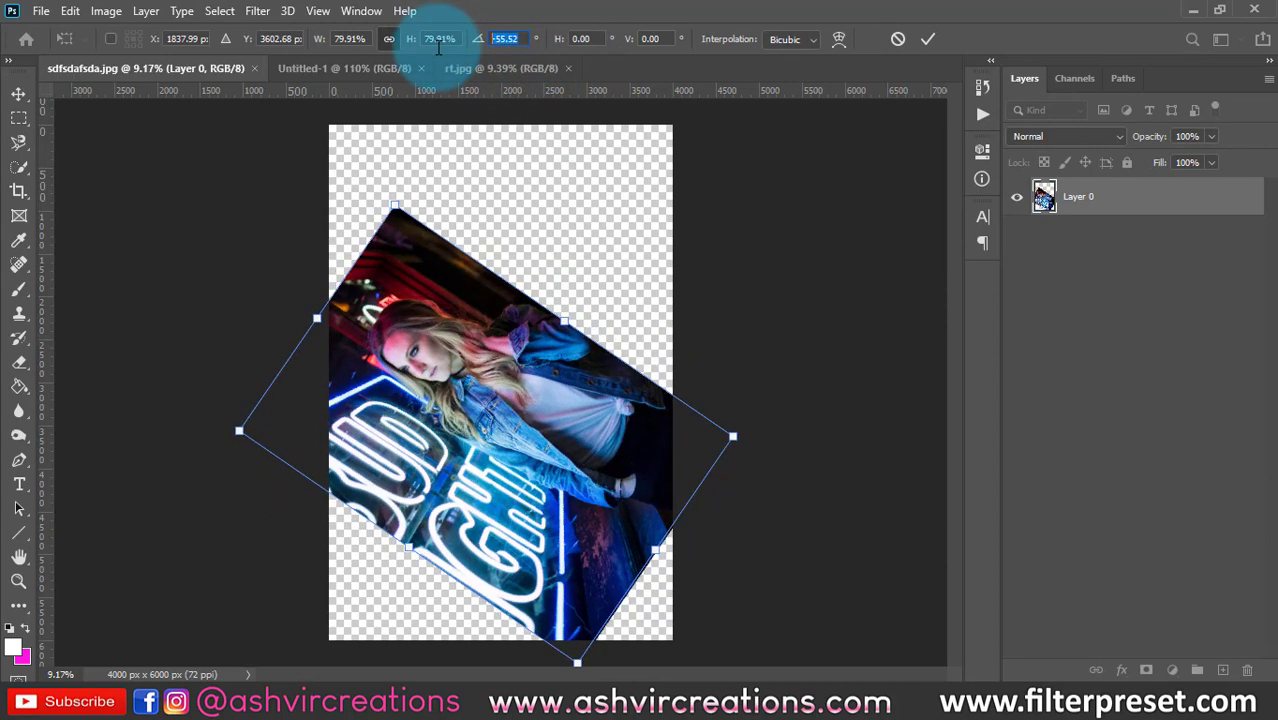
text(45)
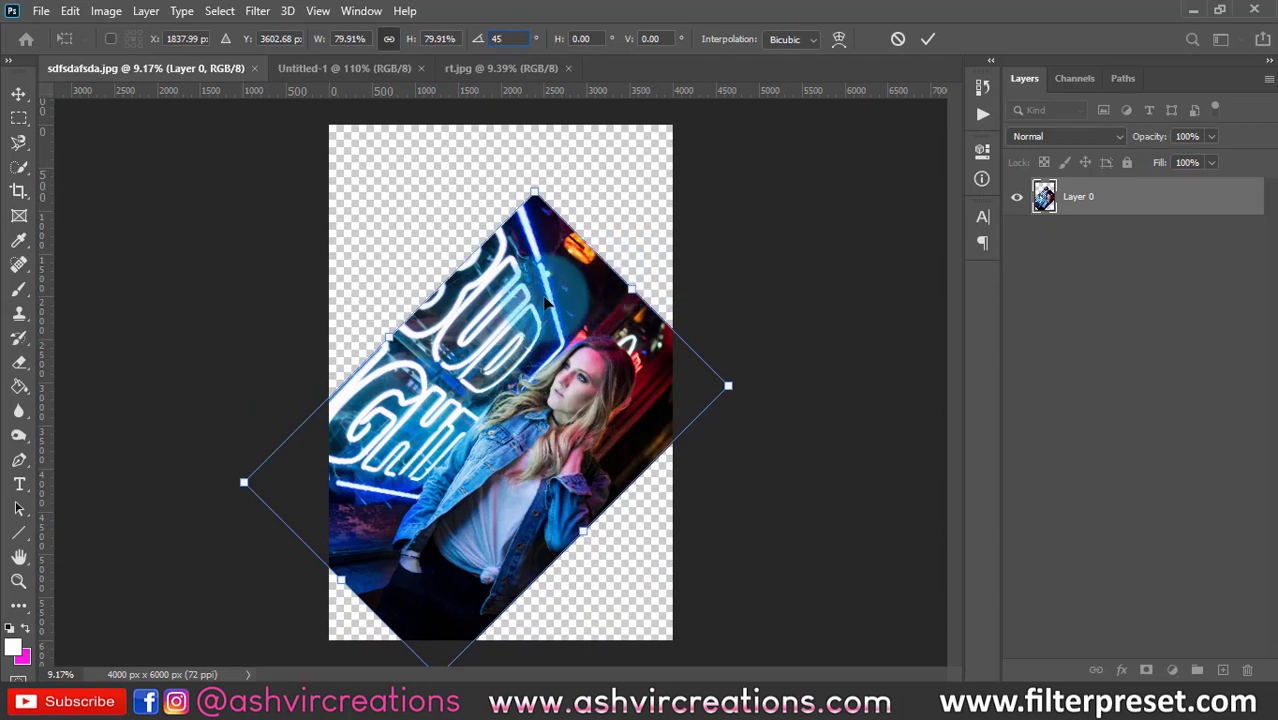
click(491, 38)
click(522, 26)
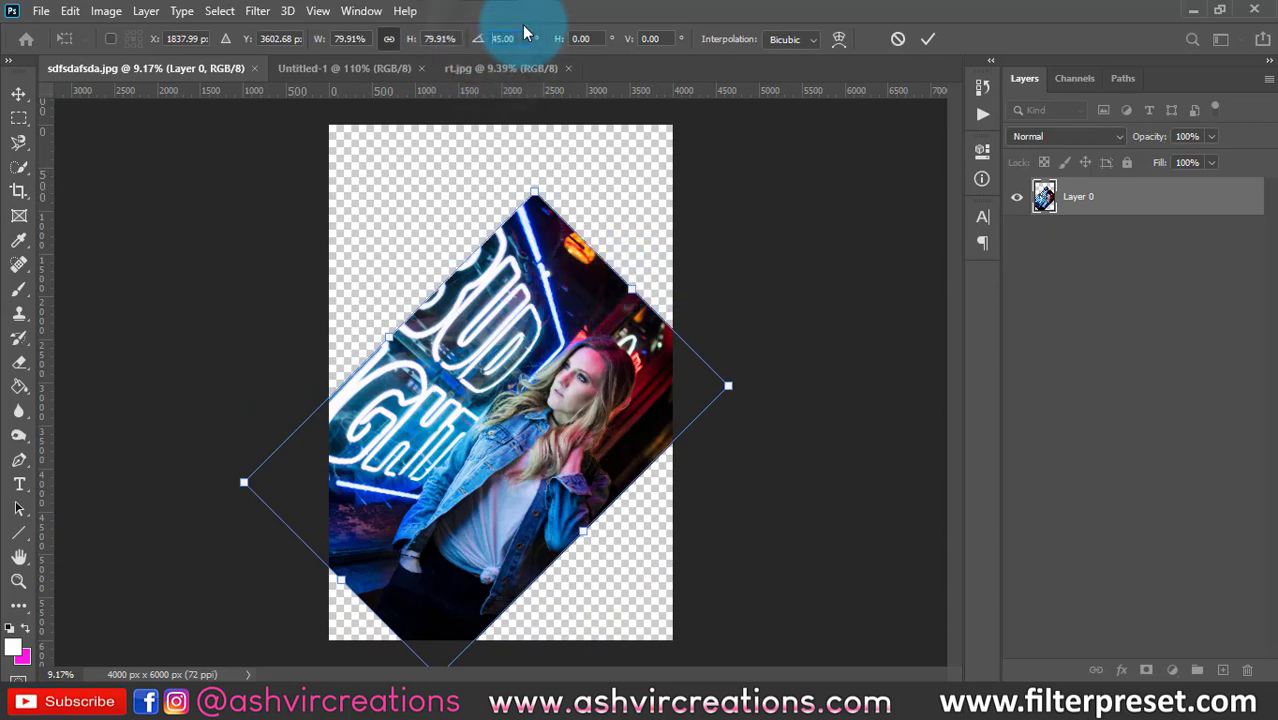
text(-)
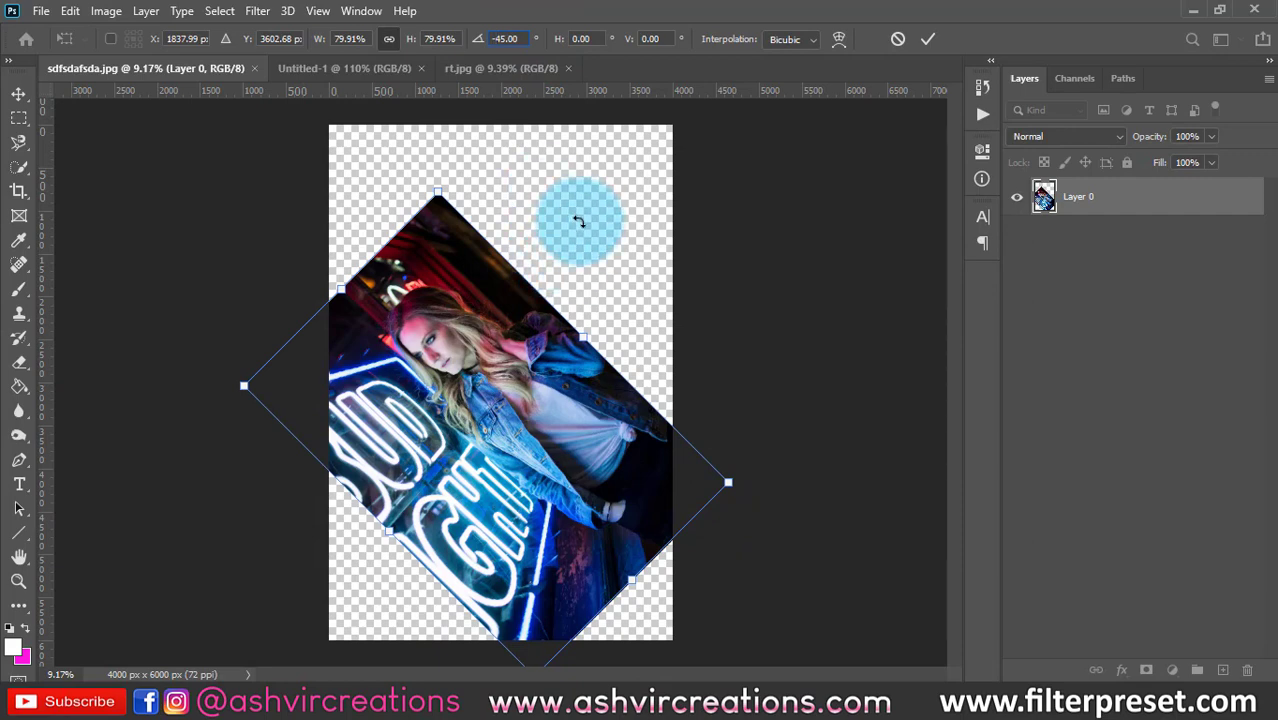
Rotate the layer freehand to about 2°, move it up near the canvas centre, and apply the transform.
drag(581, 201, 615, 335)
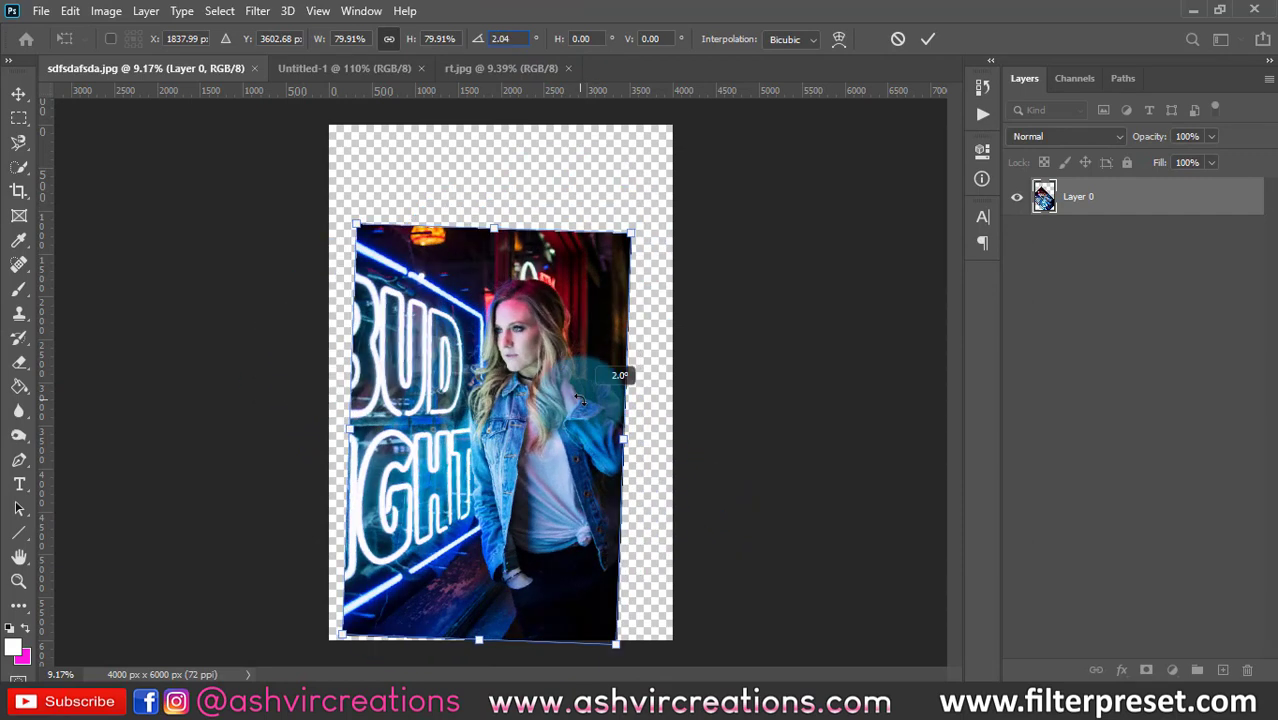
drag(502, 335, 557, 303)
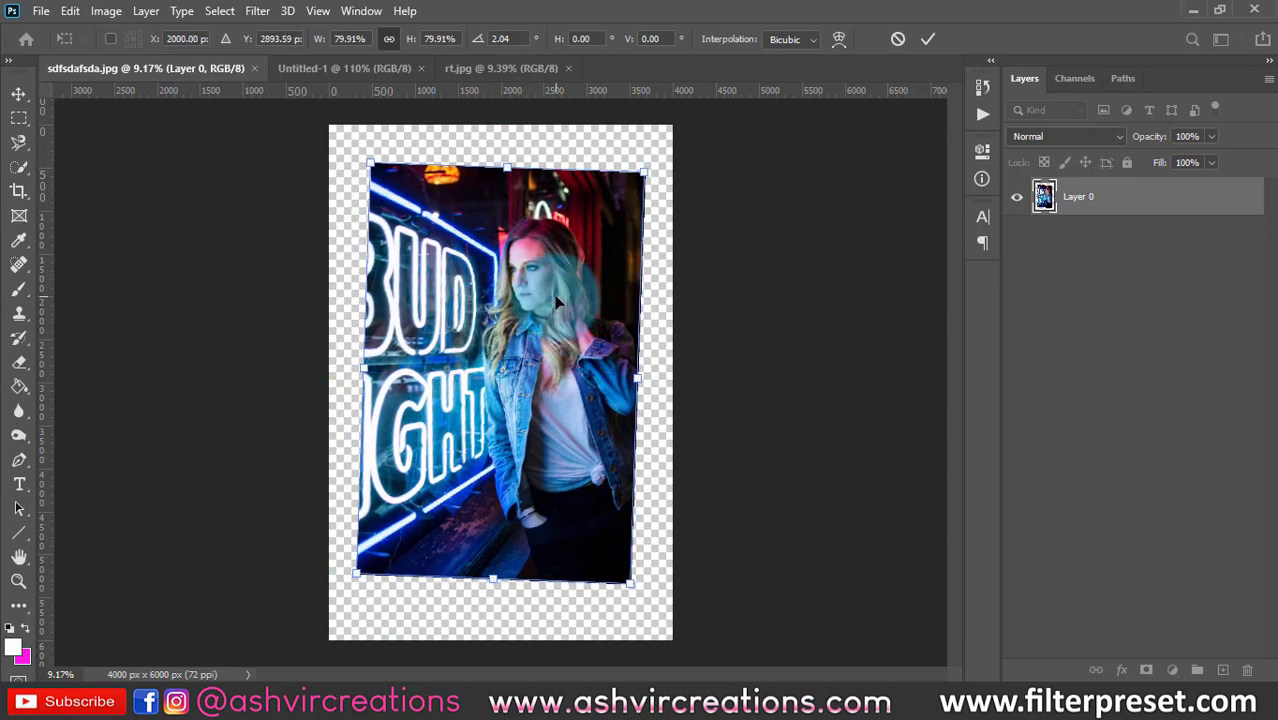
key(Return)
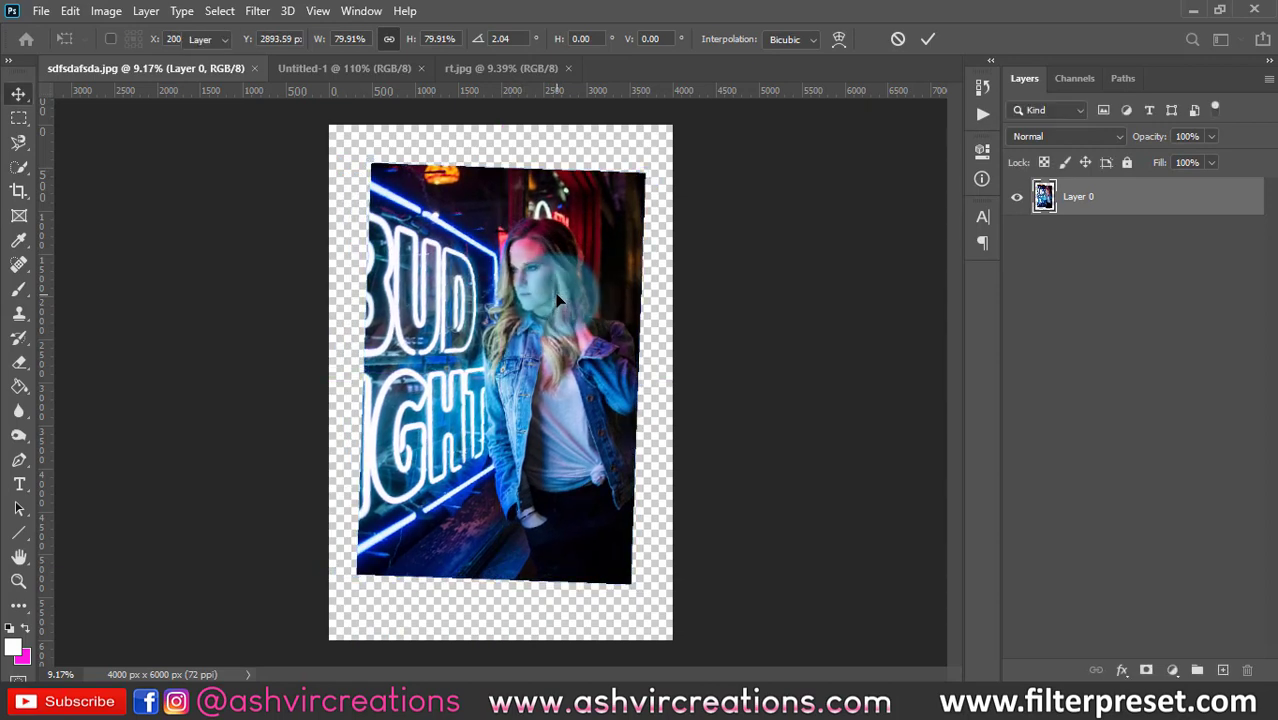
Start another Free Transform on Layer 0, scale it to about 84.5%, and move it toward the canvas centre.
key(ctrl+t)
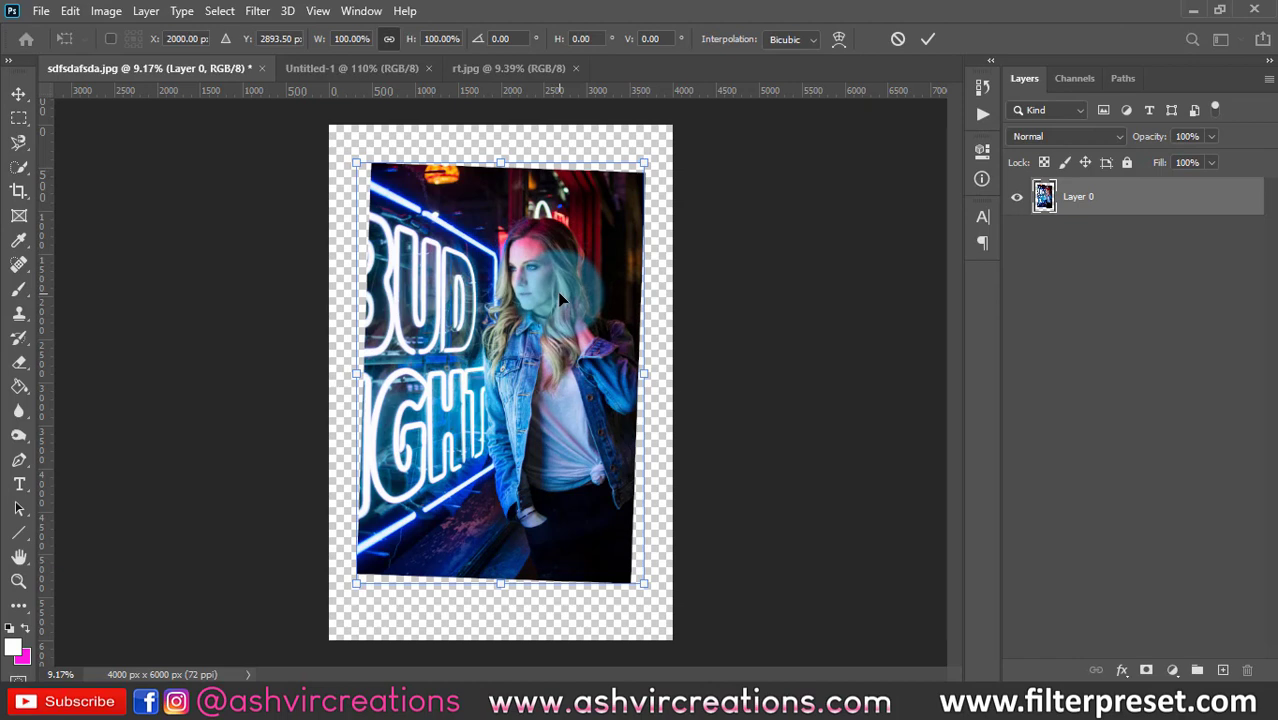
right_click(560, 296)
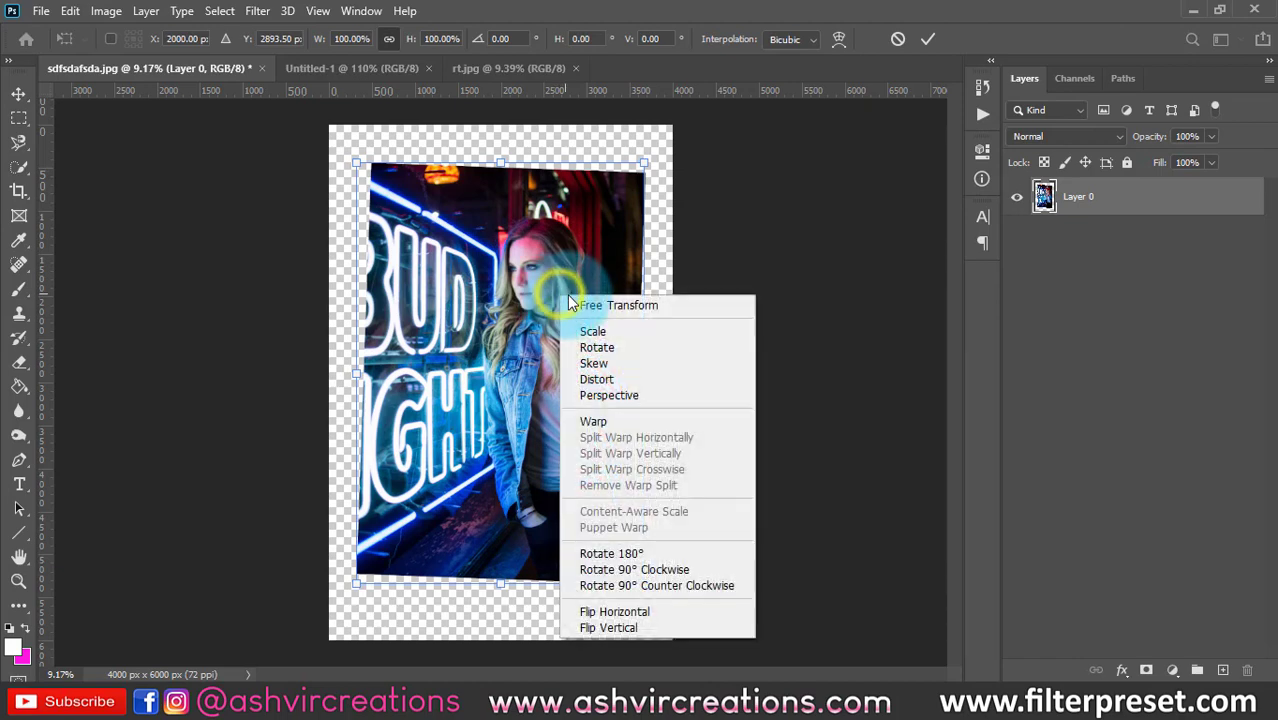
right_click(480, 257)
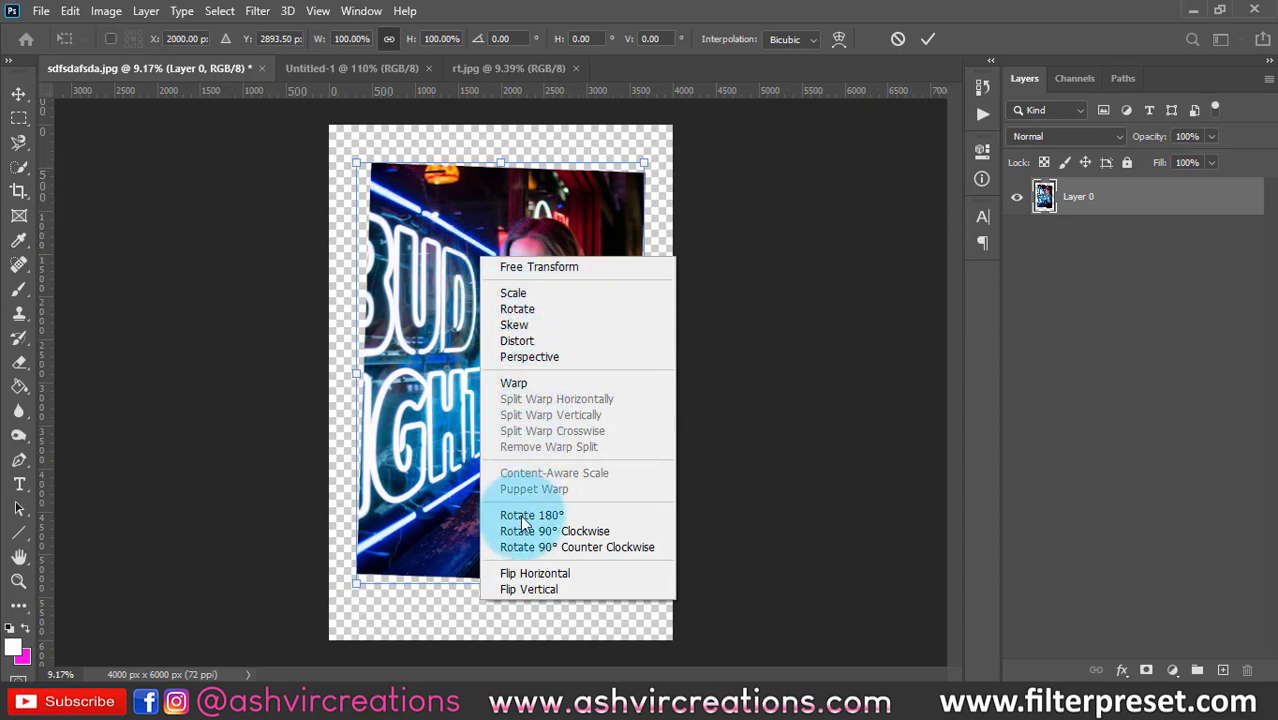
click(543, 304)
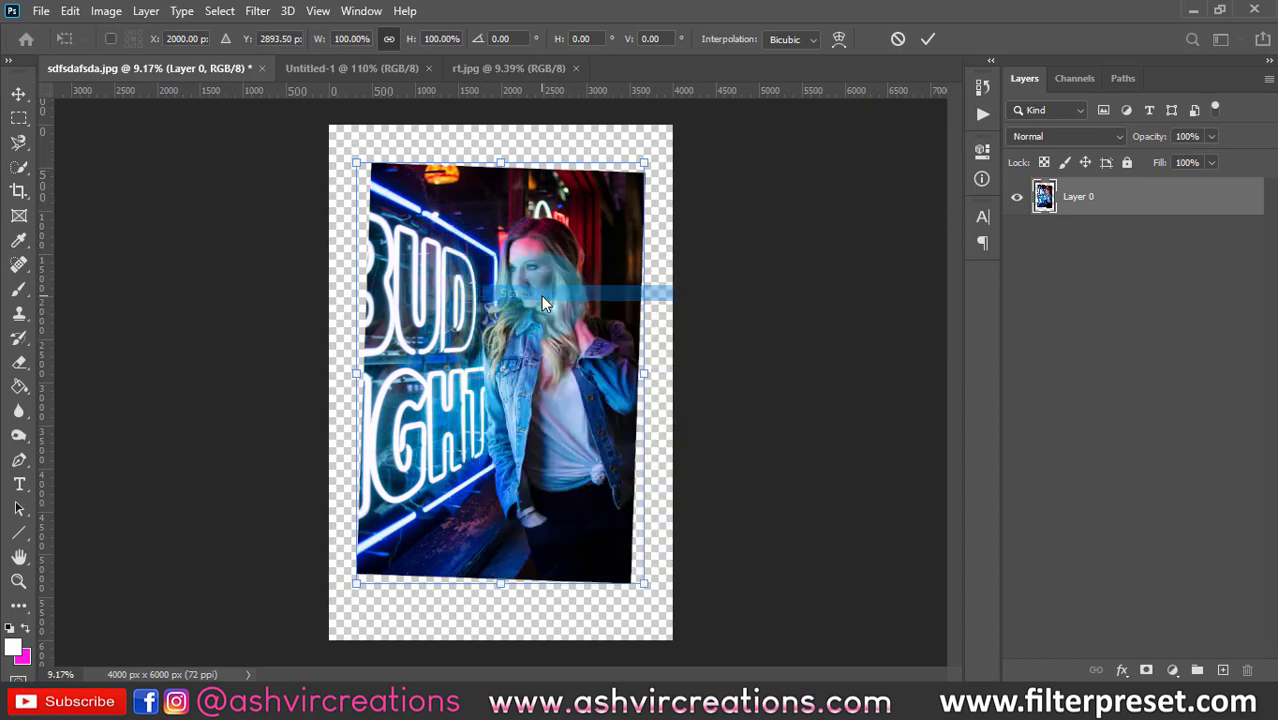
drag(649, 166, 586, 248)
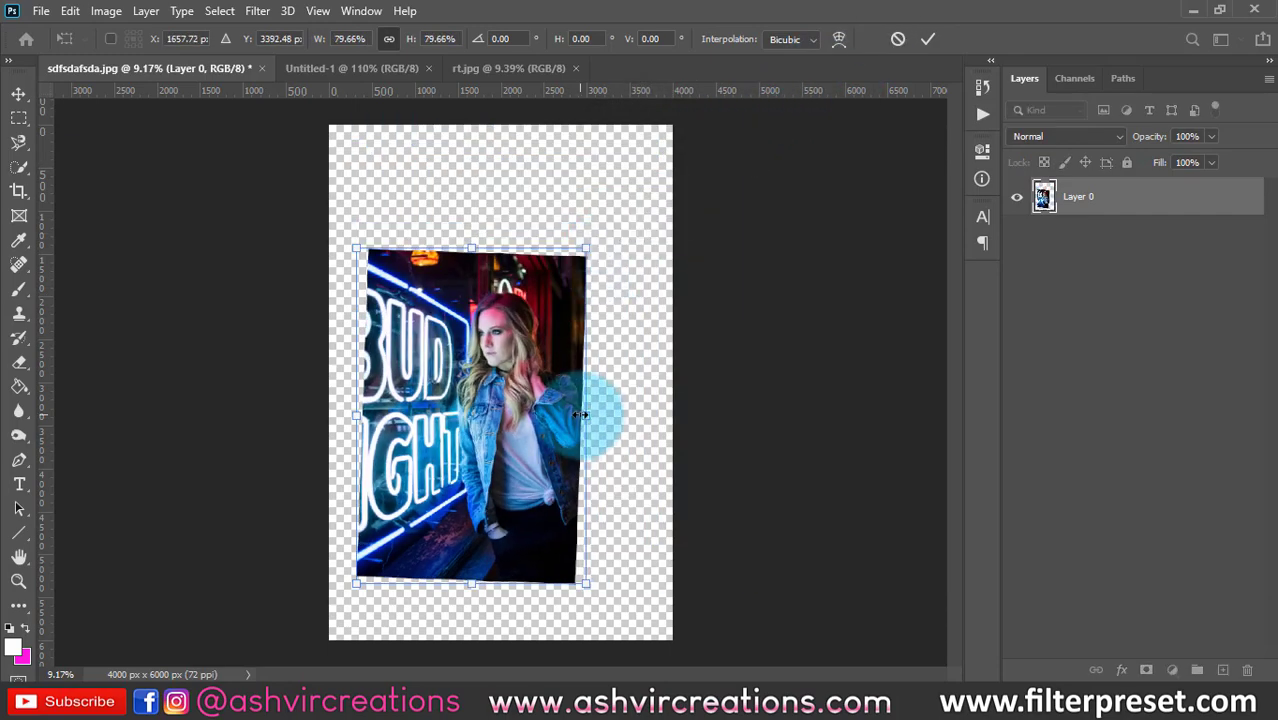
mouse_move(581, 414)
mouse_down()
mouse_move(670, 408)
mouse_move(513, 365)
mouse_move(625, 365)
mouse_move(600, 412)
mouse_up()
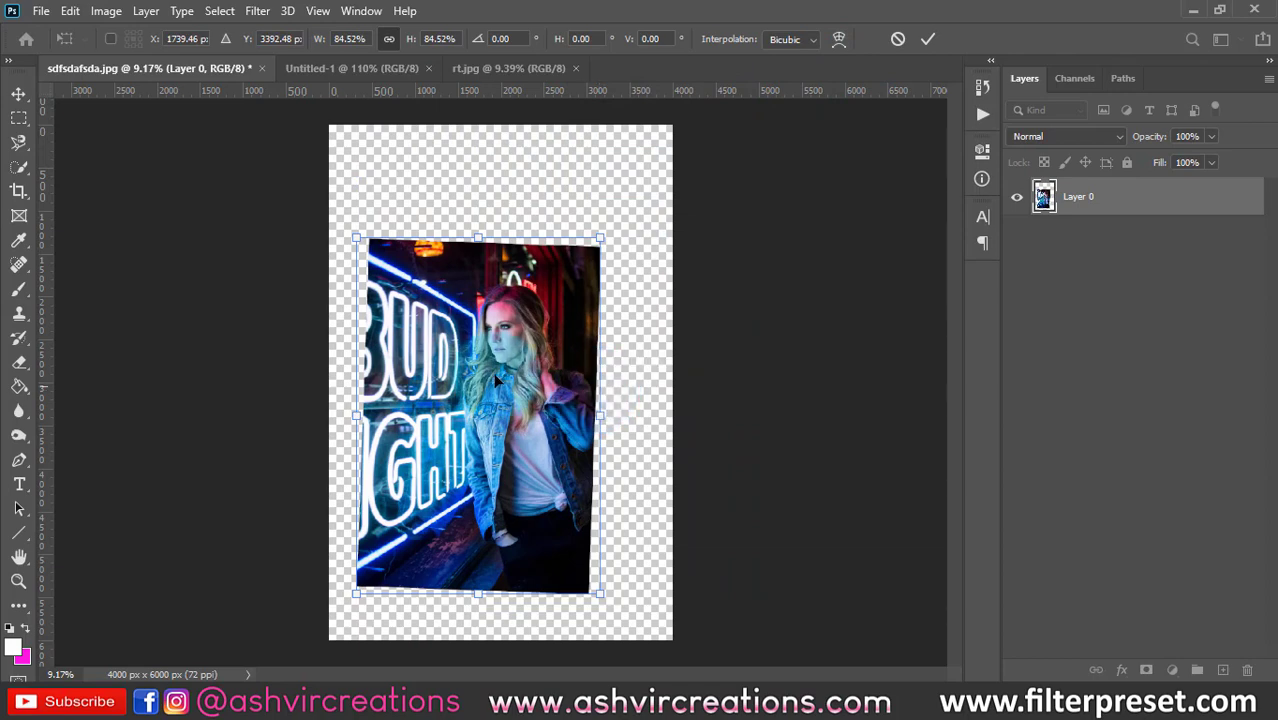
drag(496, 381, 505, 343)
Rotate the layer to about -4.2° and skew its right edge slightly upward.
right_click(505, 343)
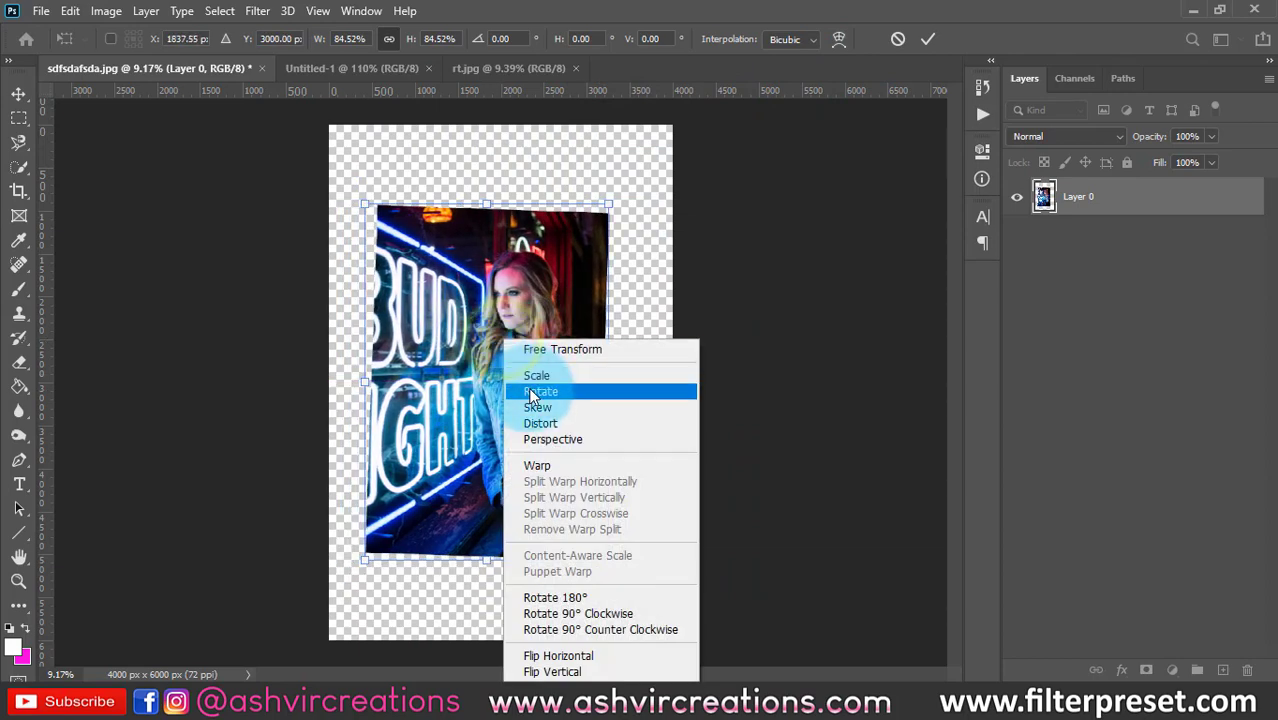
click(530, 391)
drag(625, 337, 608, 316)
right_click(500, 330)
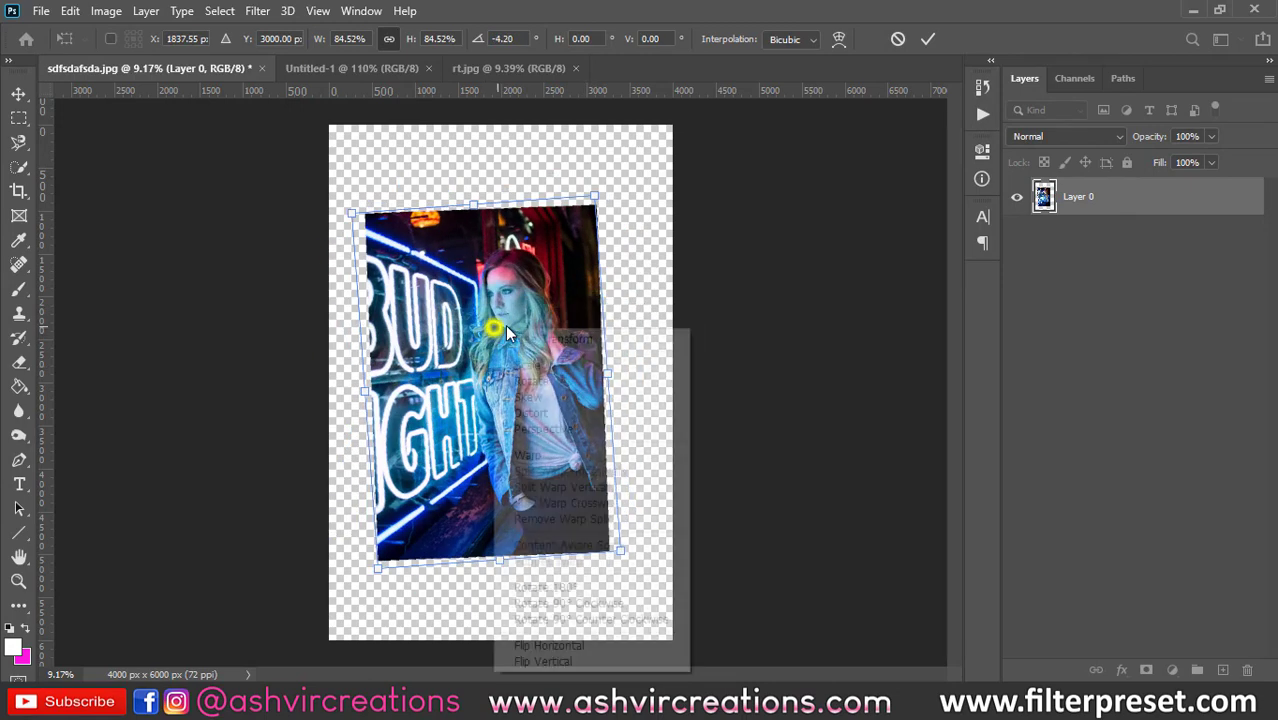
click(545, 397)
drag(601, 385, 670, 360)
Distort the layer by pulling its right edge outward to about 86.7% width.
right_click(456, 322)
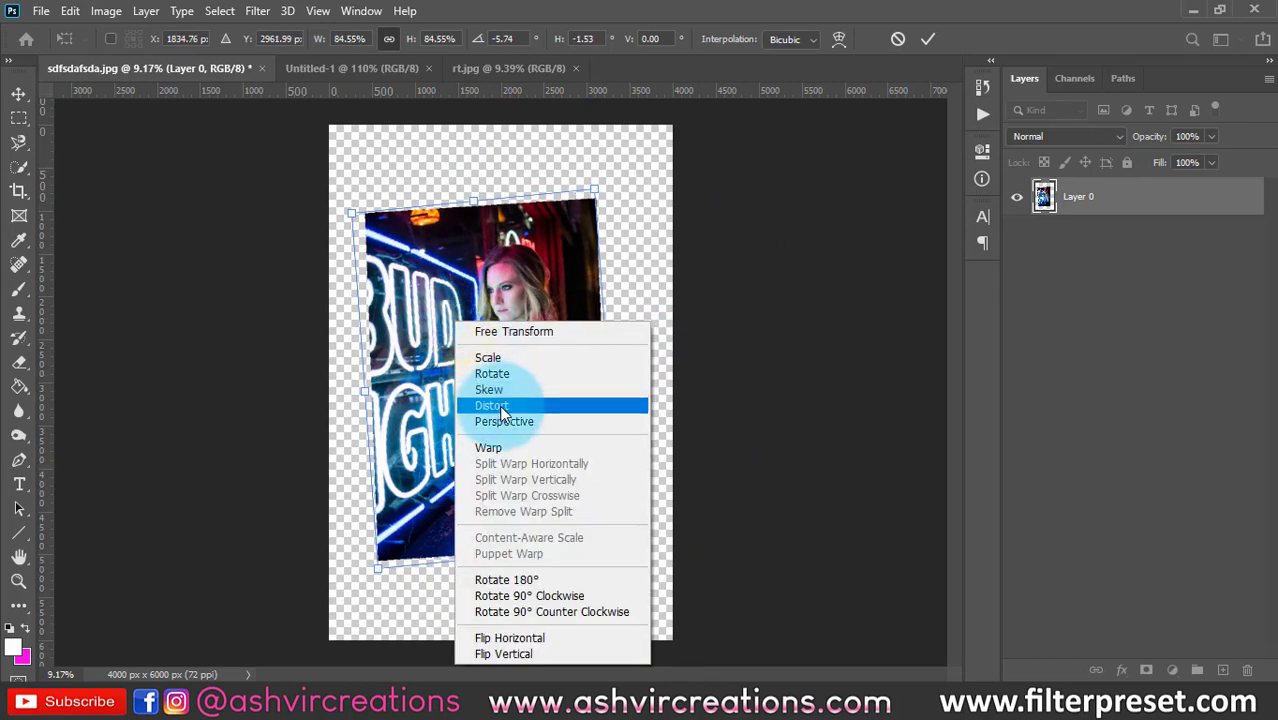
click(549, 405)
mouse_move(603, 371)
mouse_down()
mouse_move(553, 340)
mouse_move(514, 286)
mouse_move(548, 460)
mouse_move(390, 392)
mouse_move(531, 280)
mouse_move(585, 656)
mouse_move(633, 414)
mouse_move(662, 375)
mouse_move(941, 186)
mouse_move(938, 485)
mouse_move(685, 222)
mouse_move(749, 172)
mouse_move(775, 513)
mouse_move(820, 604)
mouse_move(852, 620)
mouse_move(782, 313)
mouse_move(590, 290)
mouse_move(585, 205)
mouse_move(581, 335)
mouse_move(609, 346)
mouse_move(613, 370)
mouse_up()
Apply a Perspective transform that shrinks the layer's right side and enlarges its left side, and shift the layer left.
right_click(522, 330)
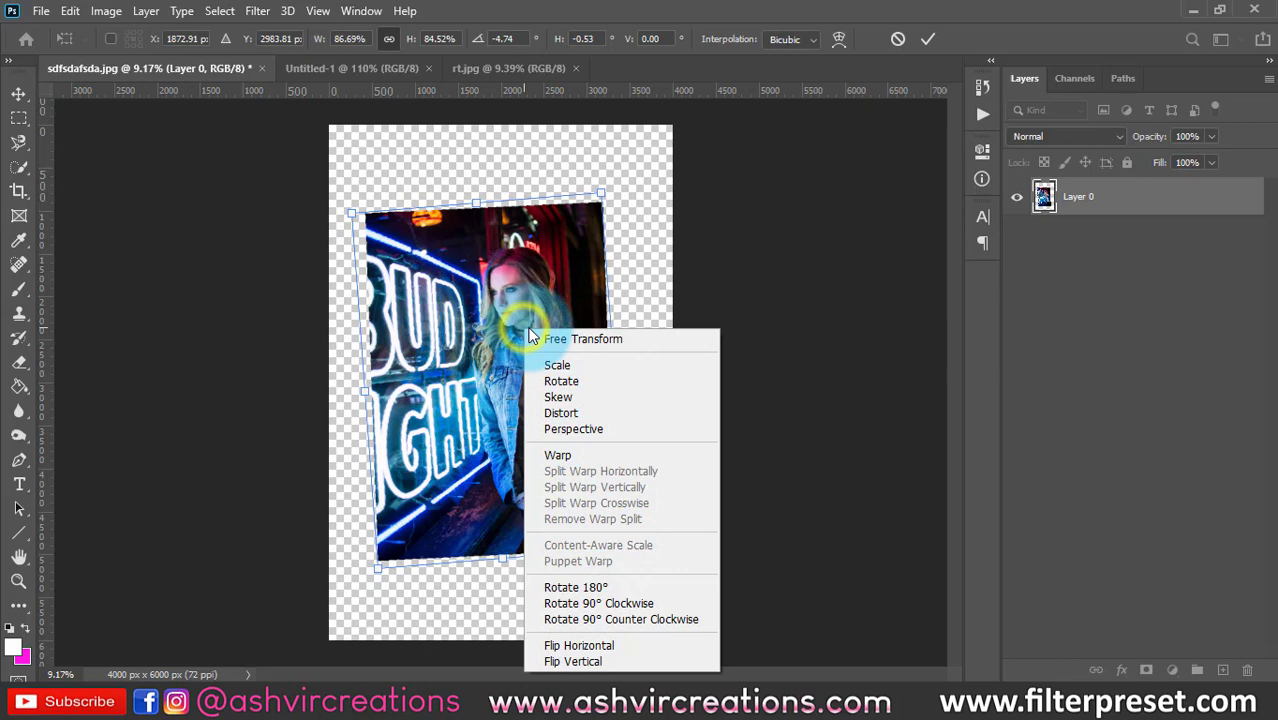
click(571, 429)
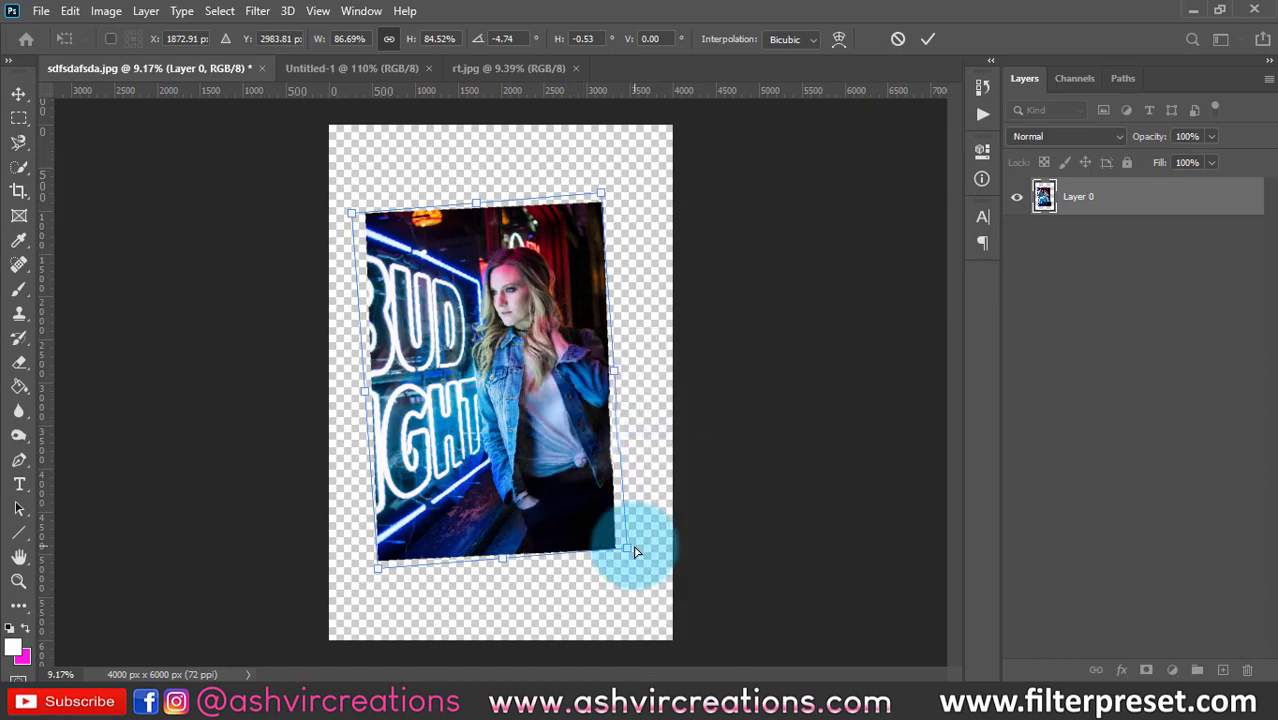
drag(626, 552, 661, 430)
mouse_move(351, 213)
mouse_down()
mouse_move(321, 174)
mouse_move(343, 189)
mouse_up()
drag(379, 592, 370, 680)
drag(510, 417, 439, 416)
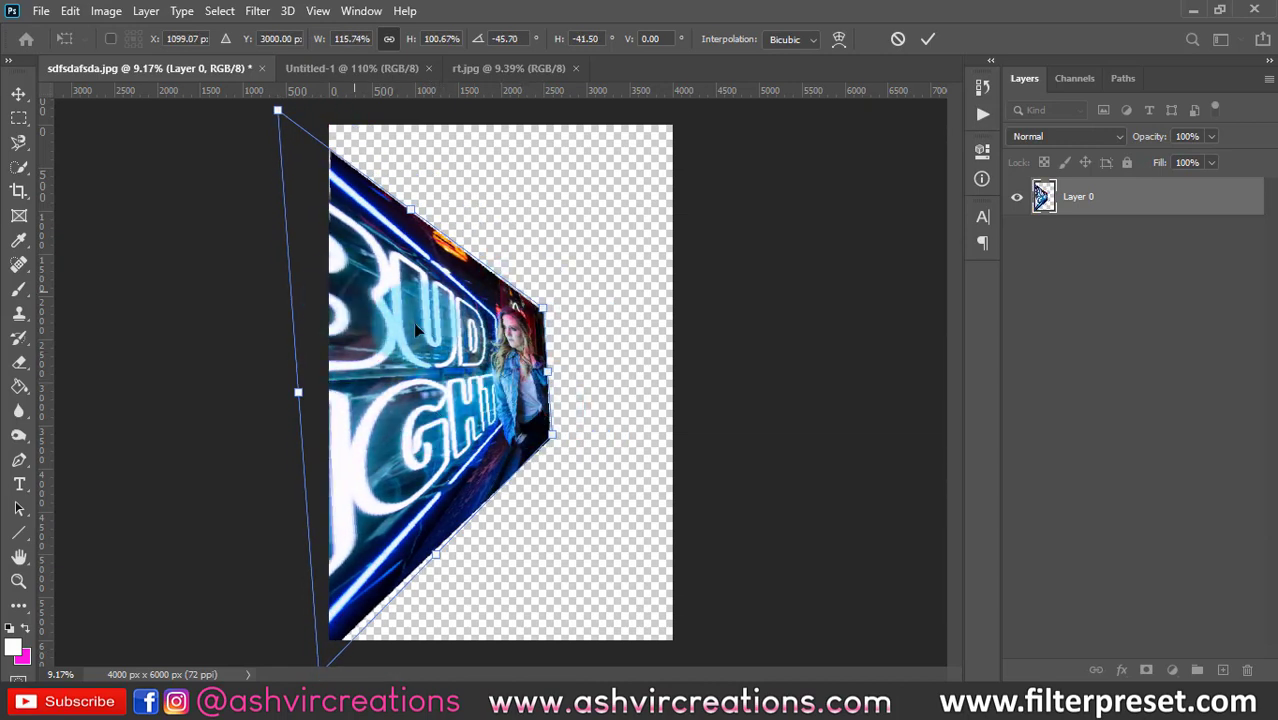
drag(414, 296, 410, 296)
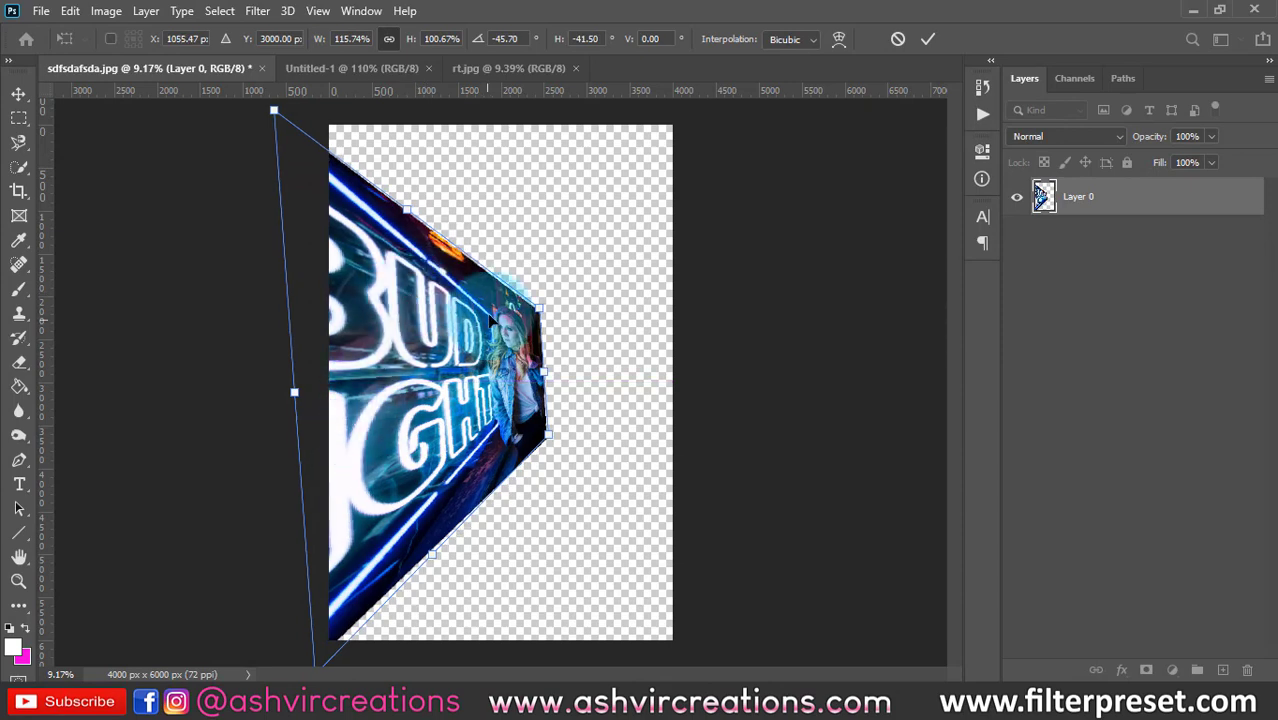
Refine the perspective shape at the layer's right edge and upper-right corner, and apply the transform.
click(546, 378)
drag(546, 378, 561, 360)
mouse_move(538, 316)
mouse_down()
mouse_move(535, 298)
mouse_move(543, 312)
mouse_up()
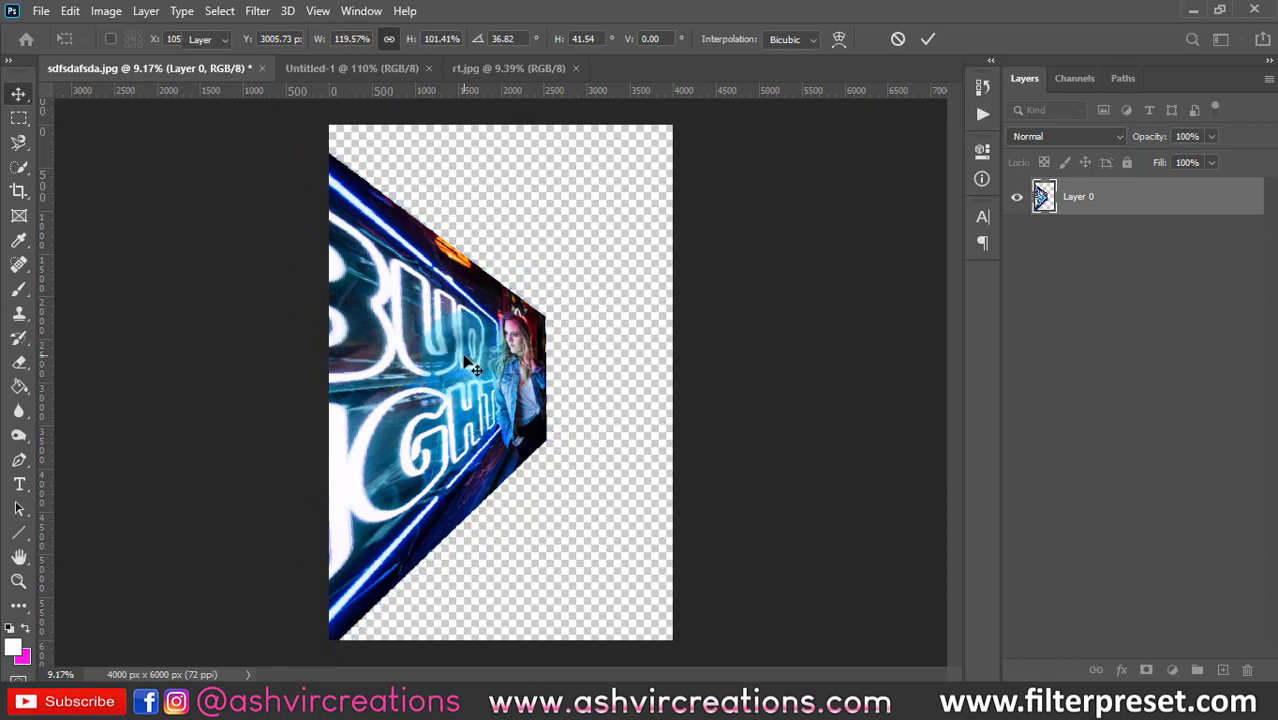
key(Return)
Warp the layer by bulging its right side outward past the canvas edge.
key(ctrl+t)
right_click(465, 355)
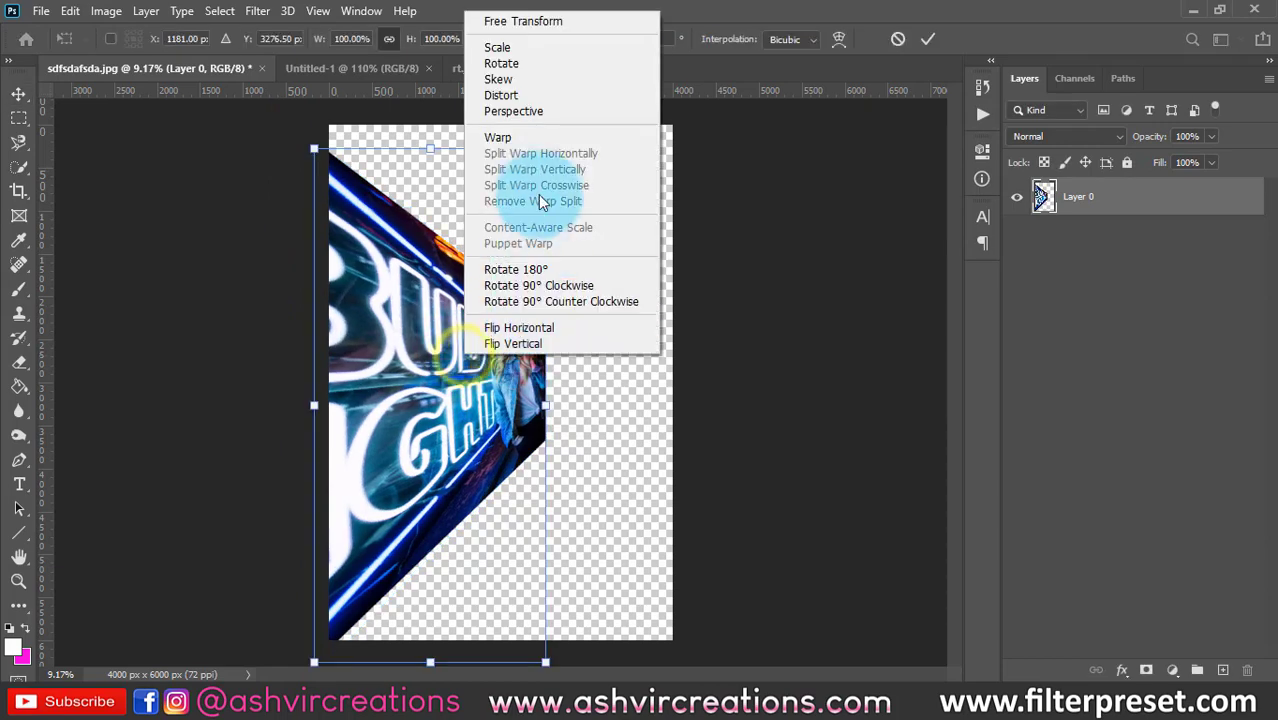
click(538, 137)
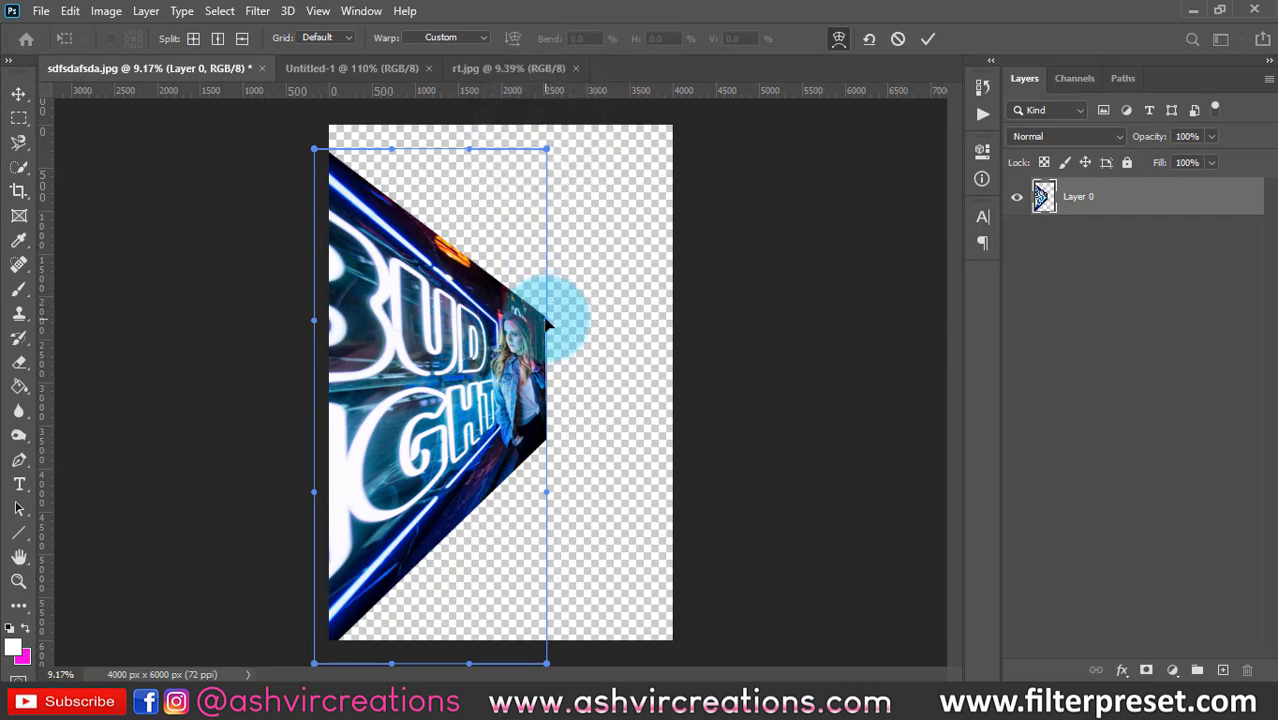
drag(546, 325, 595, 452)
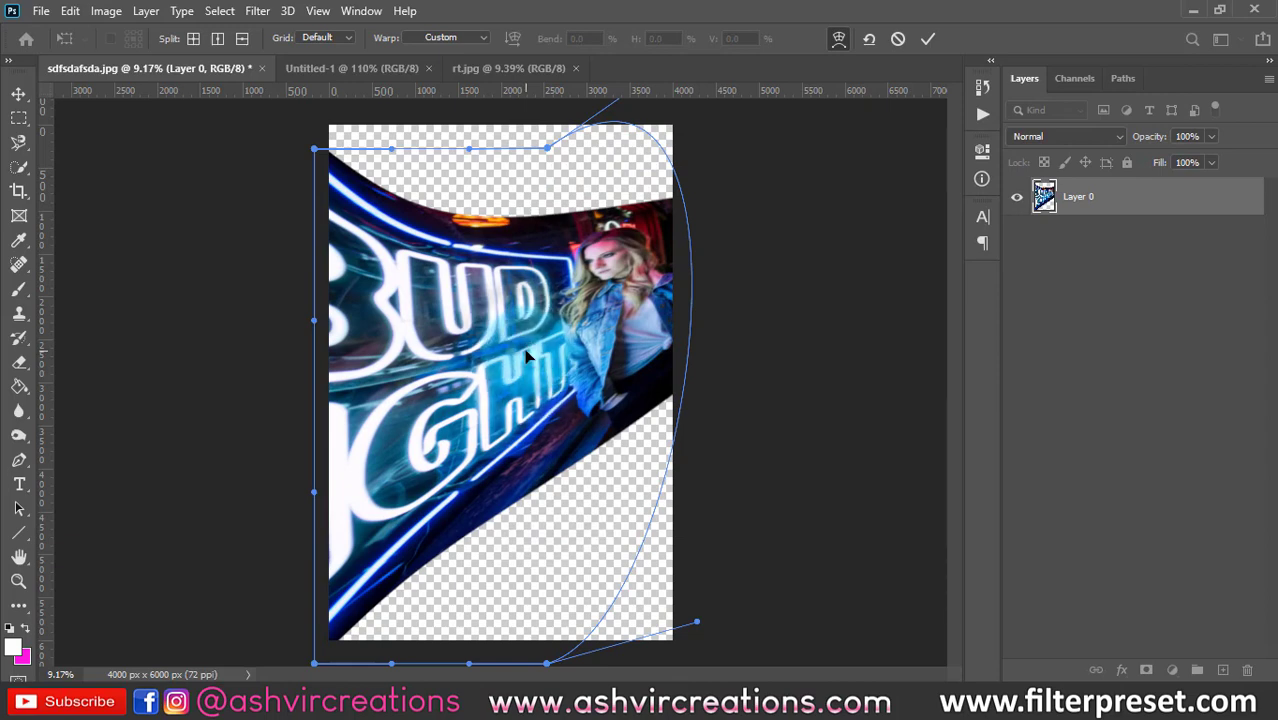
Cancel the warp and undo the last two applied transforms of Layer 0.
click(898, 38)
key(ctrl+z)
key(ctrl+z)
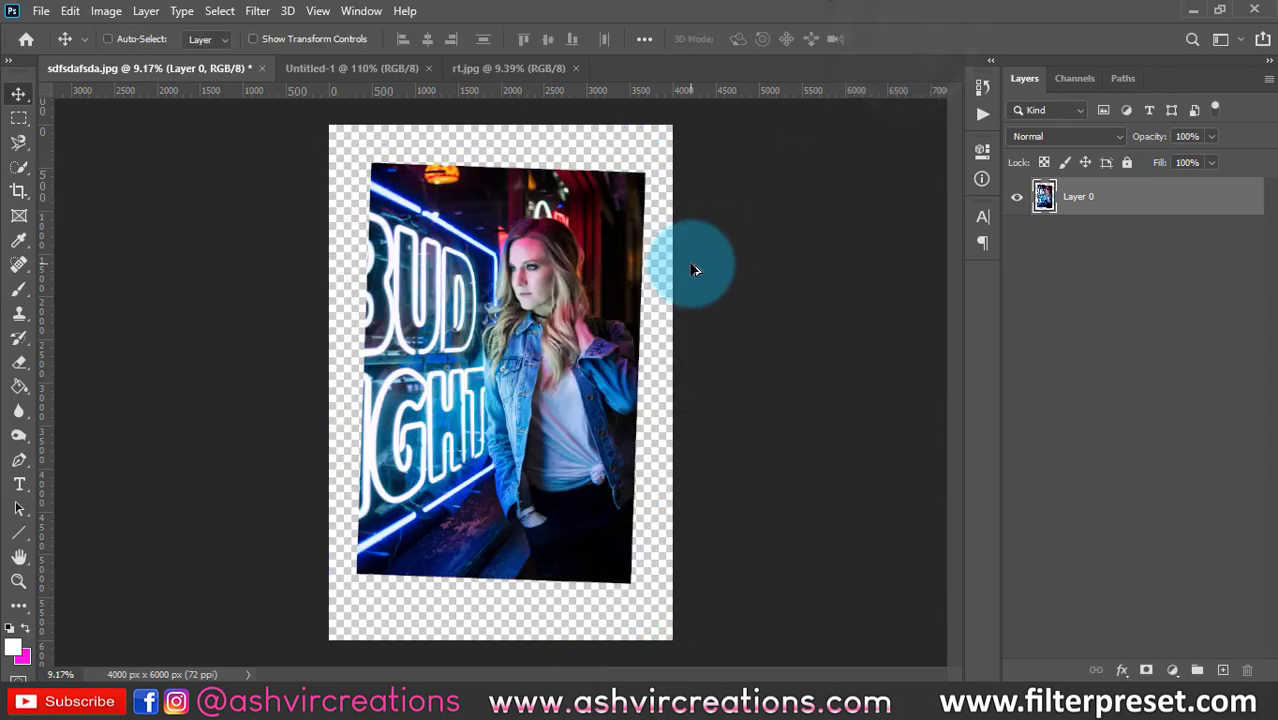
Scale Layer 0 to about 75.5% around its centre, warp all four corners inward, and apply the transform.
key(ctrl+t)
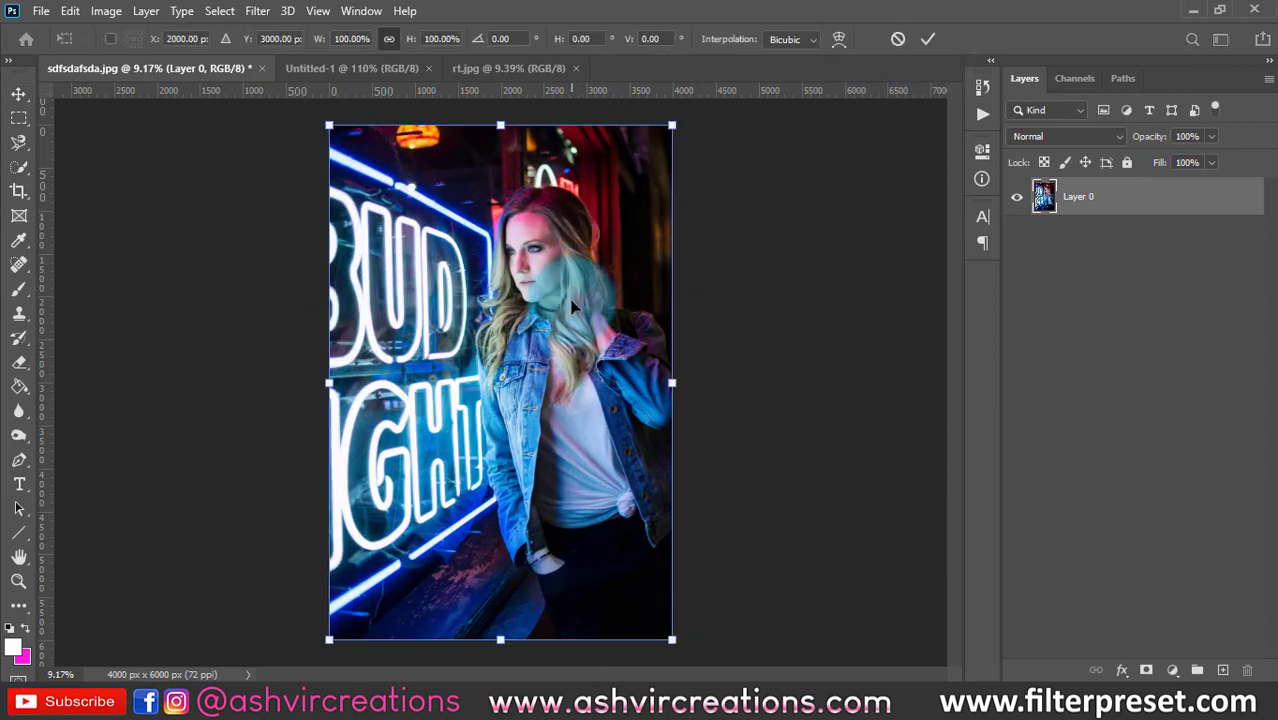
drag(672, 125, 608, 176)
right_click(548, 320)
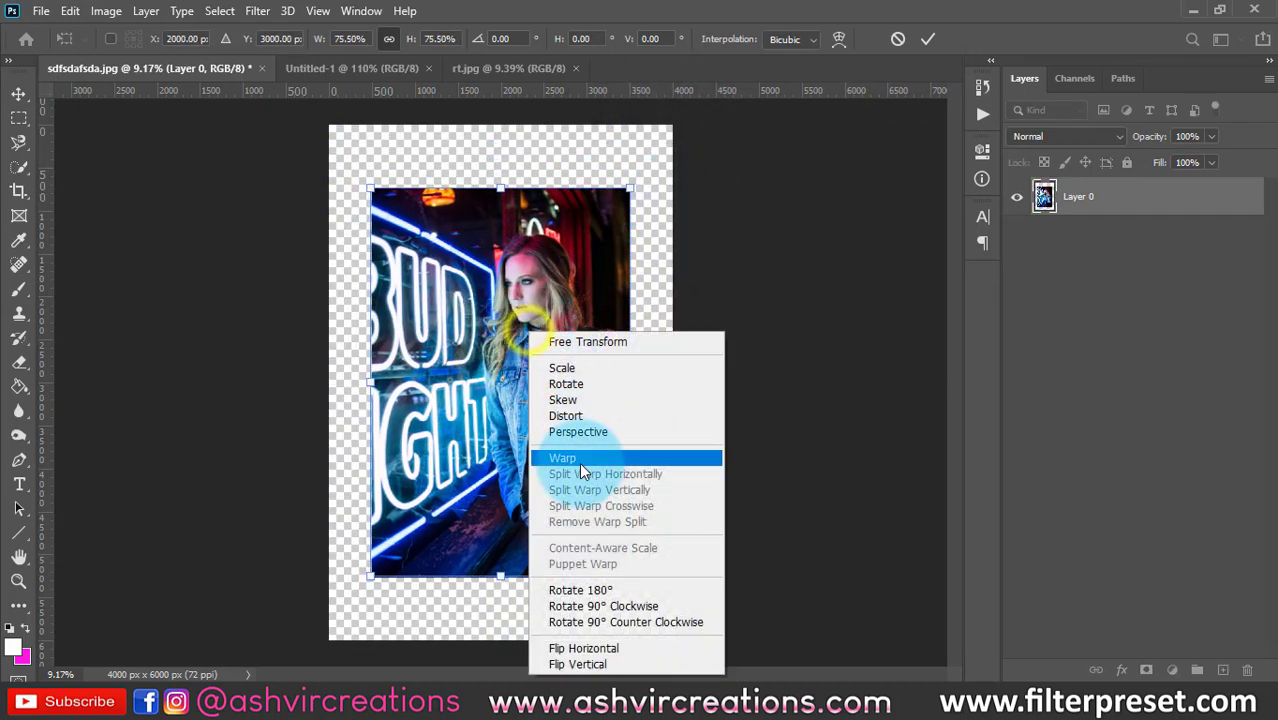
click(584, 462)
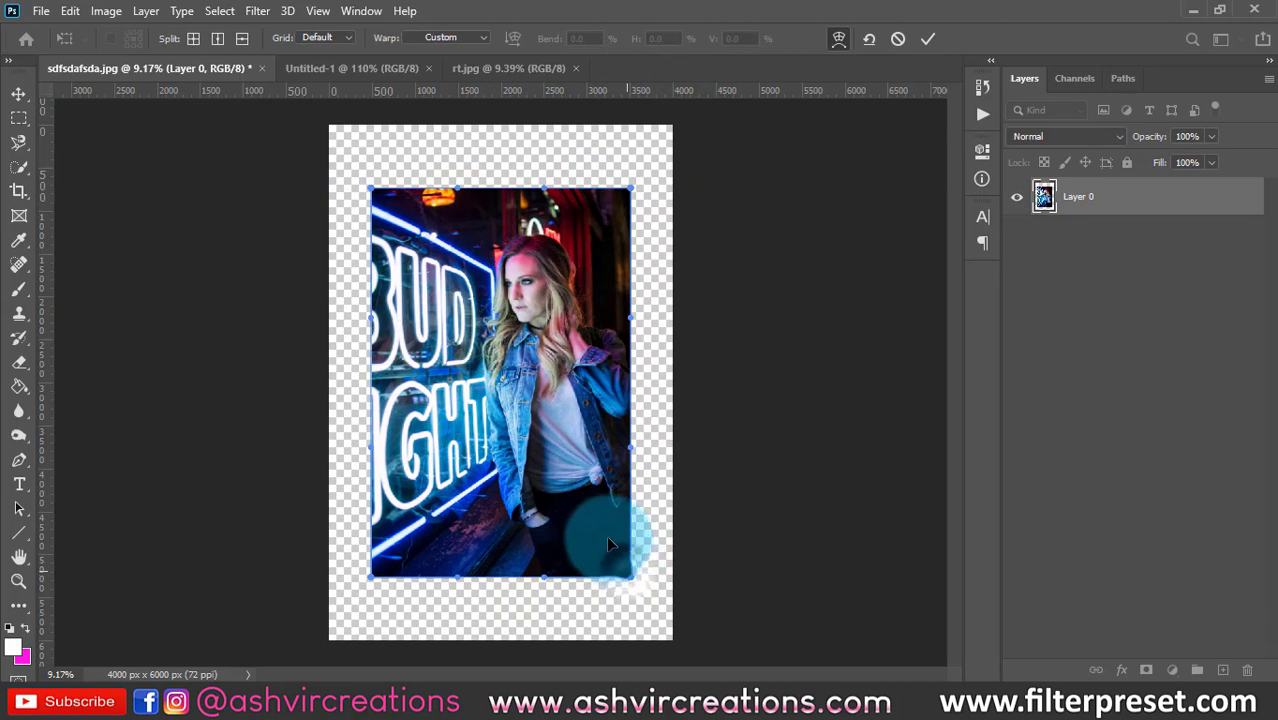
drag(610, 544, 535, 528)
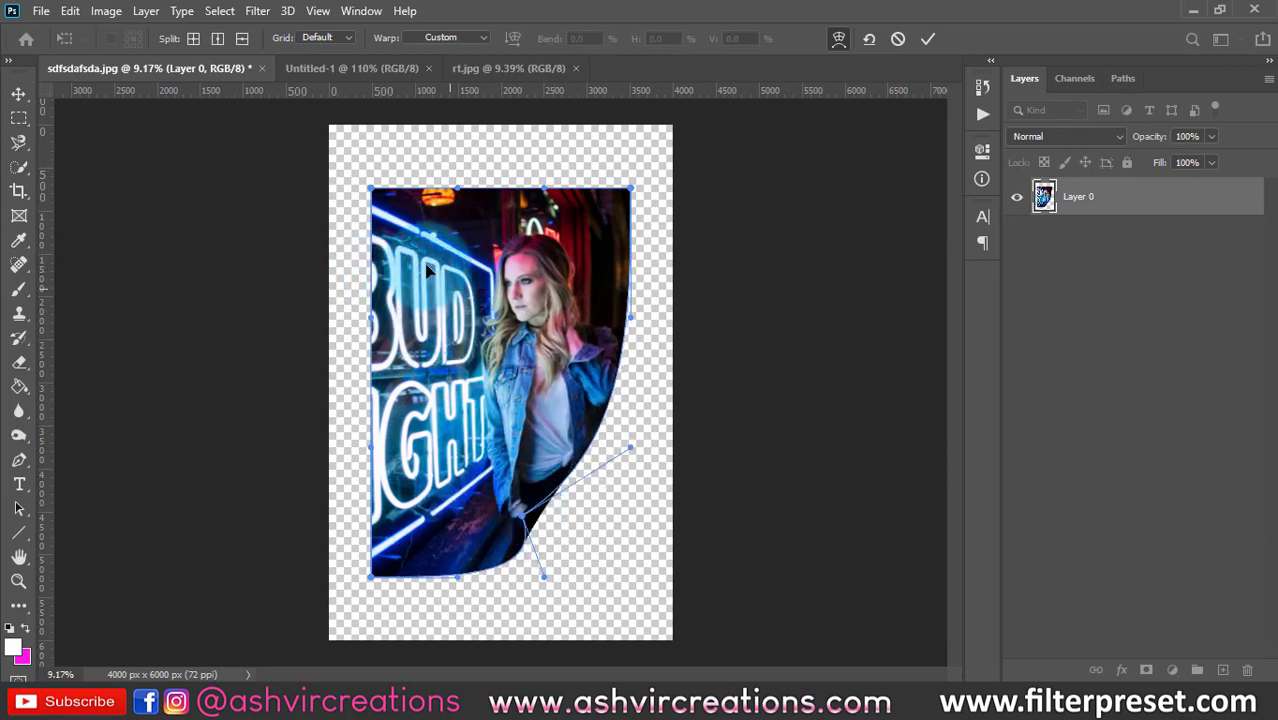
drag(369, 187, 397, 306)
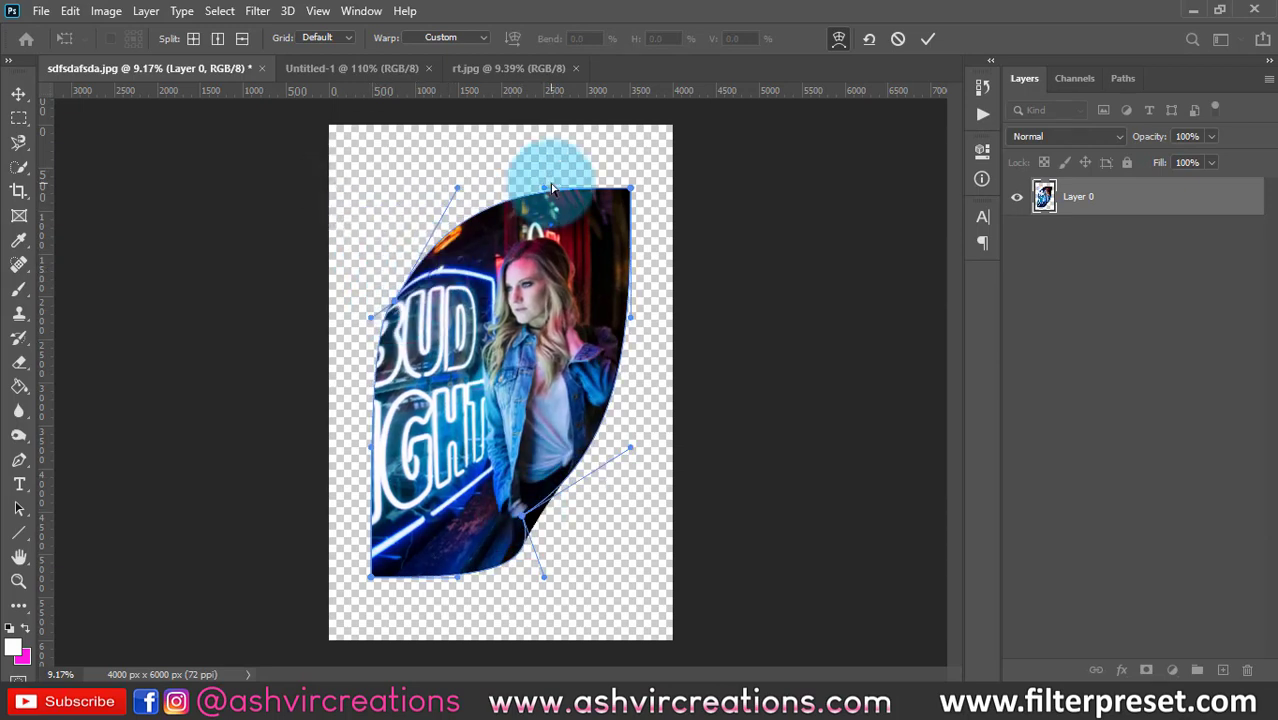
drag(628, 190, 557, 262)
drag(374, 583, 457, 379)
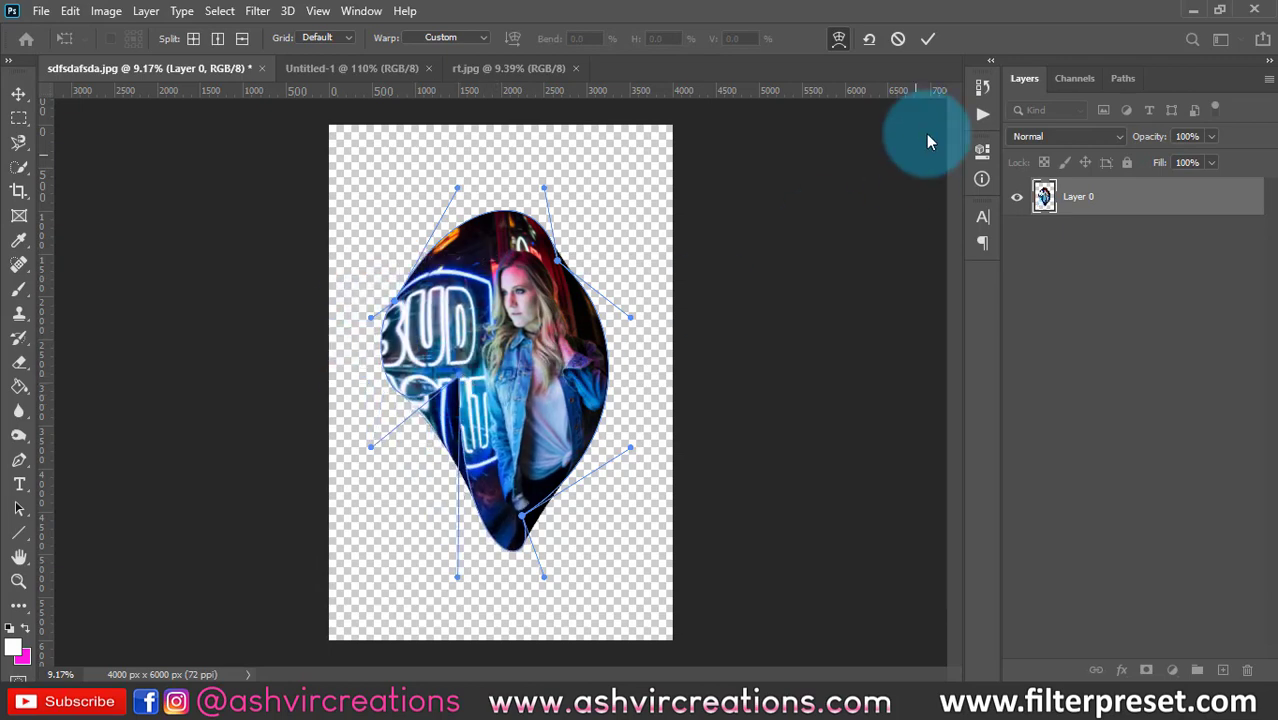
click(928, 38)
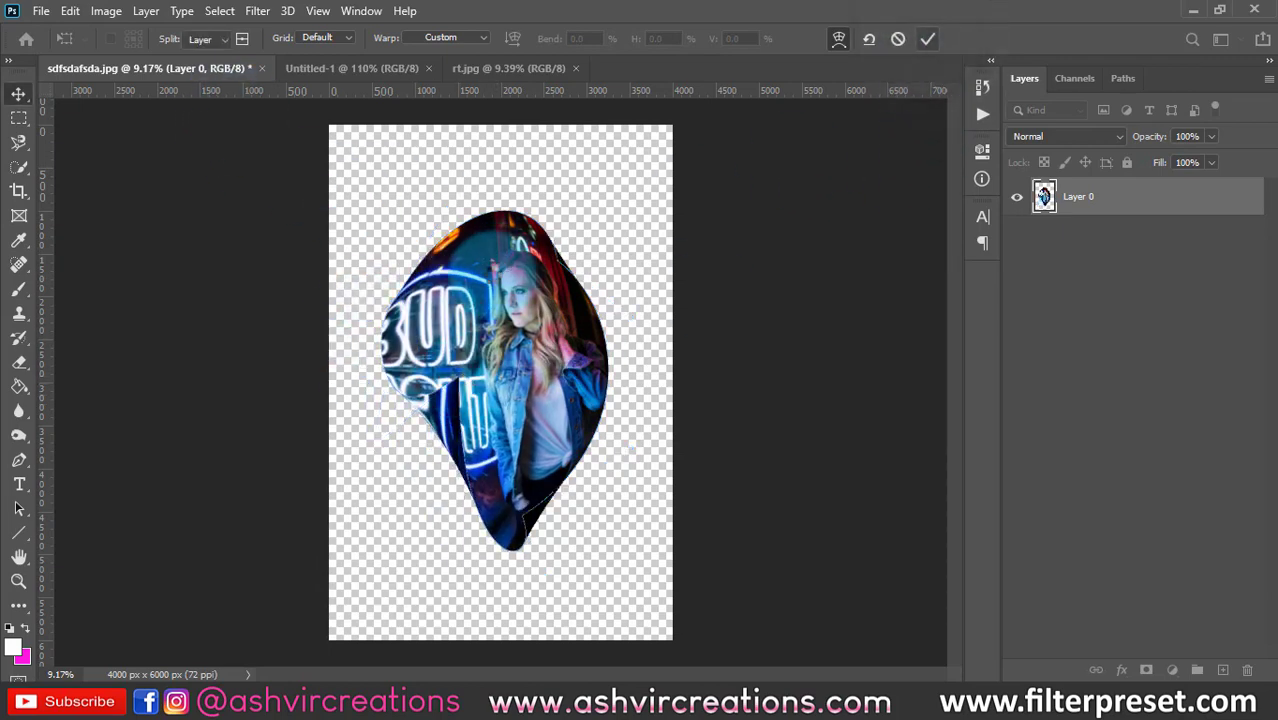
key(ctrl+t)
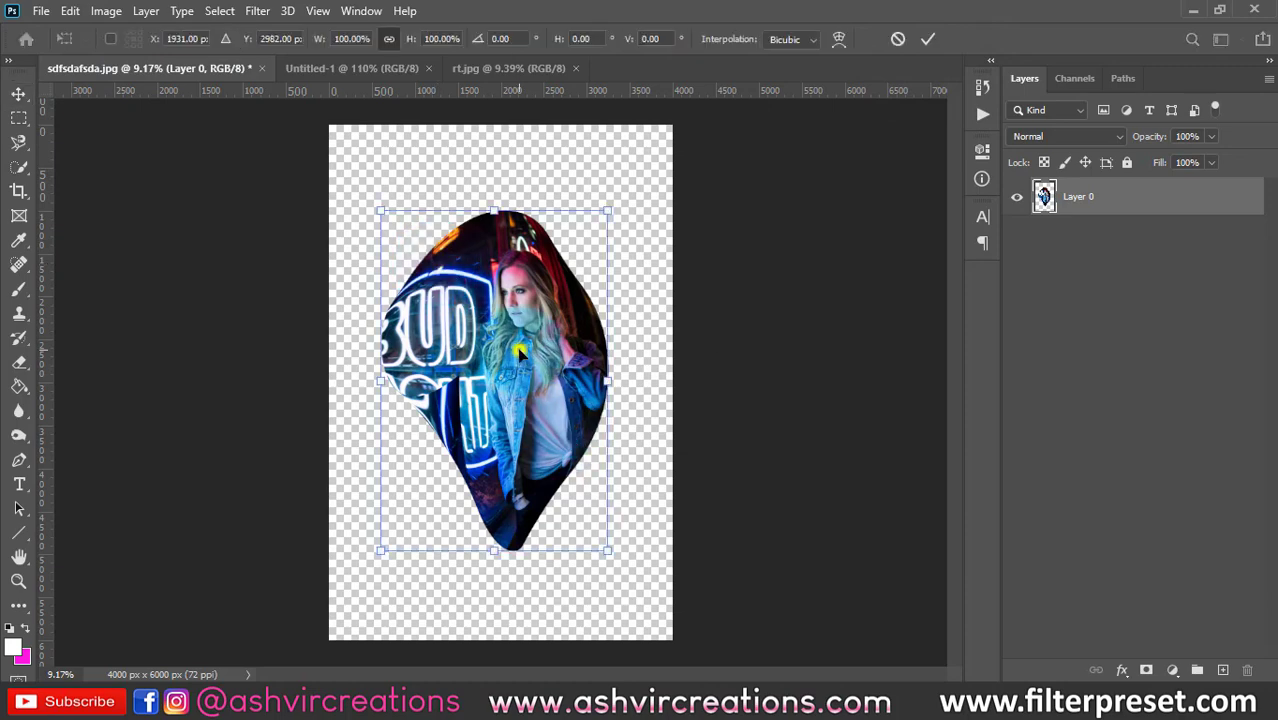
right_click(519, 352)
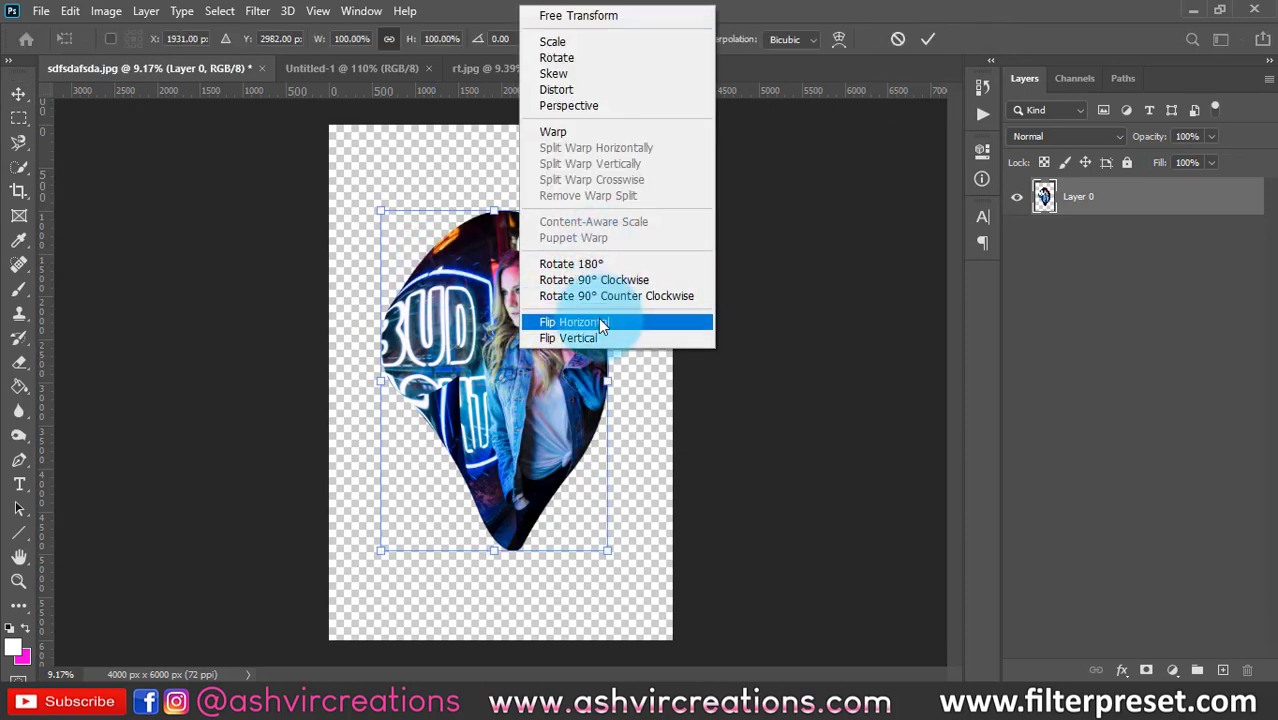
click(508, 446)
key(Escape)
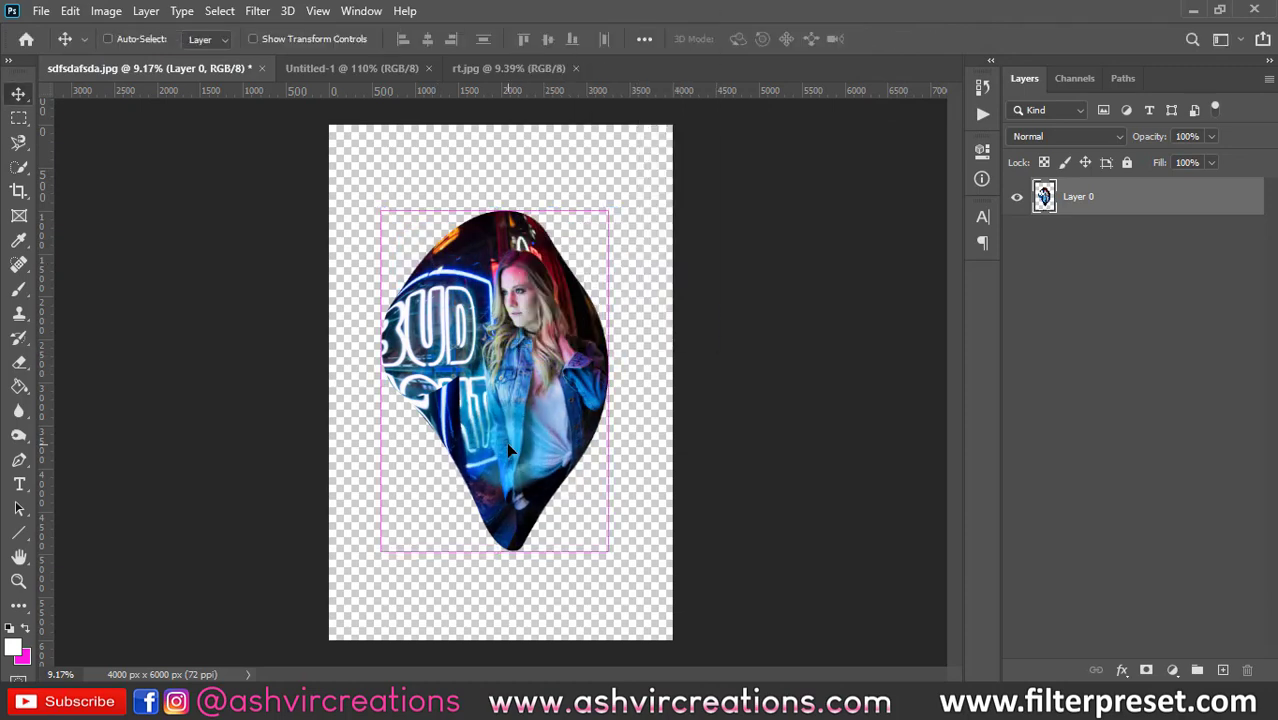
Undo the applied warp of Layer 0 and scale the layer to about 72.9% around its centre.
key(ctrl+z)
key(ctrl+t)
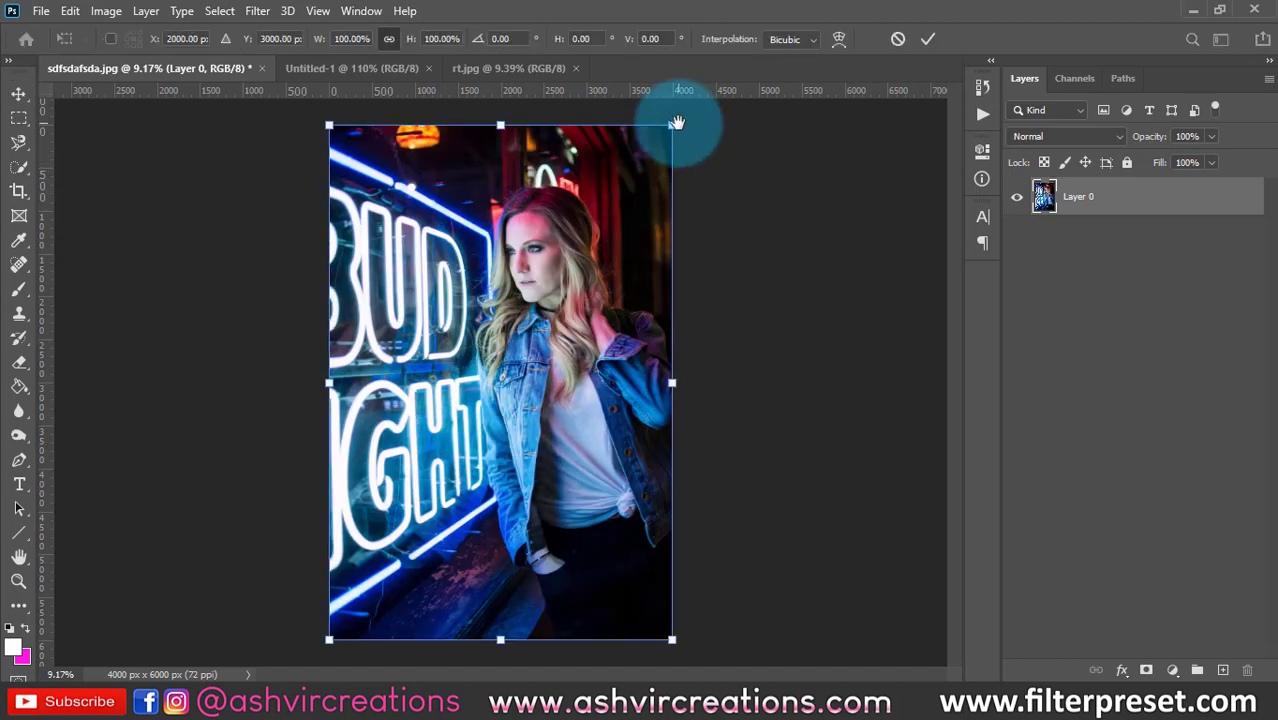
drag(670, 128, 627, 196)
Try rotating the scaled layer by 180° and undo the rotation.
right_click(479, 388)
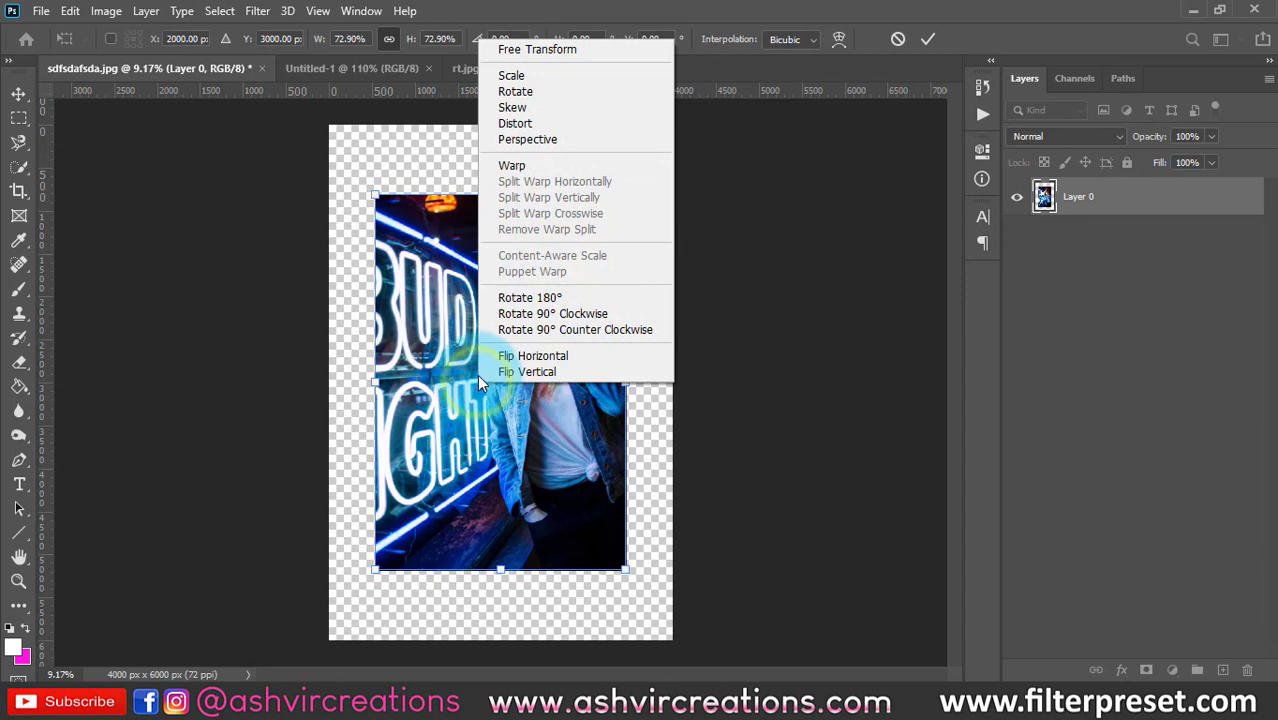
click(537, 297)
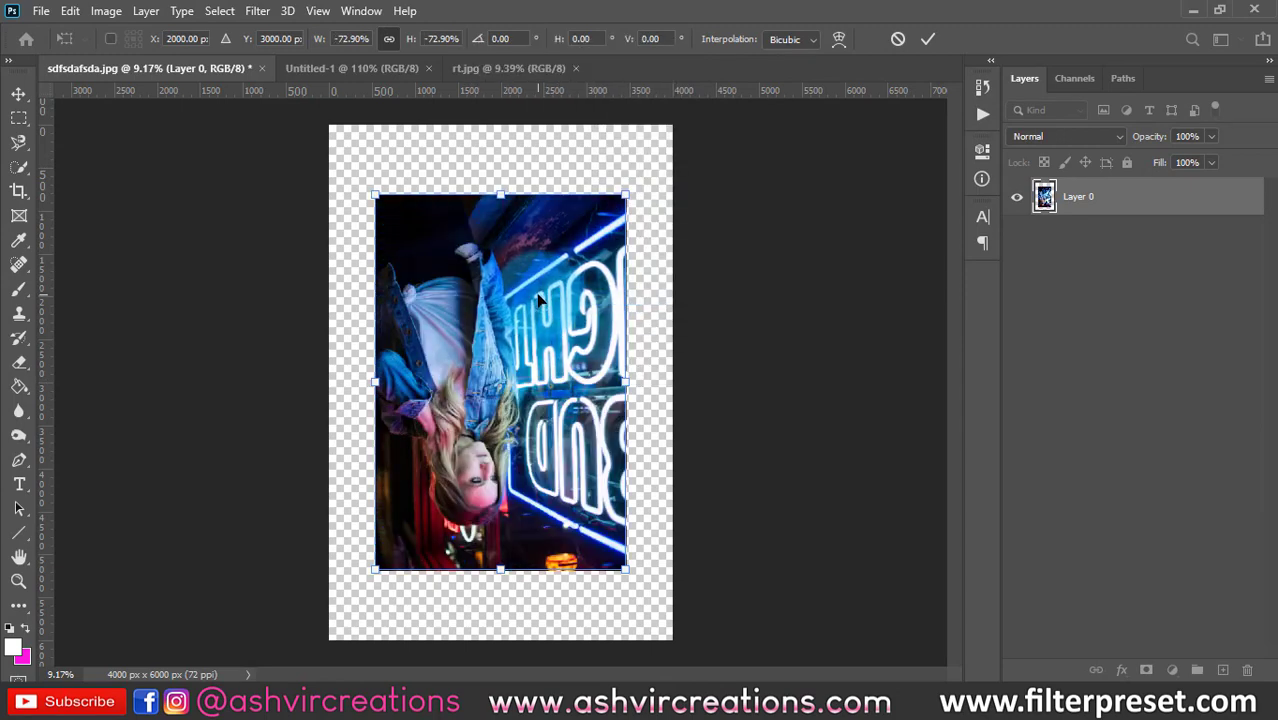
key(ctrl+z)
Try rotating the layer 90° clockwise and 90° counter-clockwise, undoing each rotation.
right_click(537, 297)
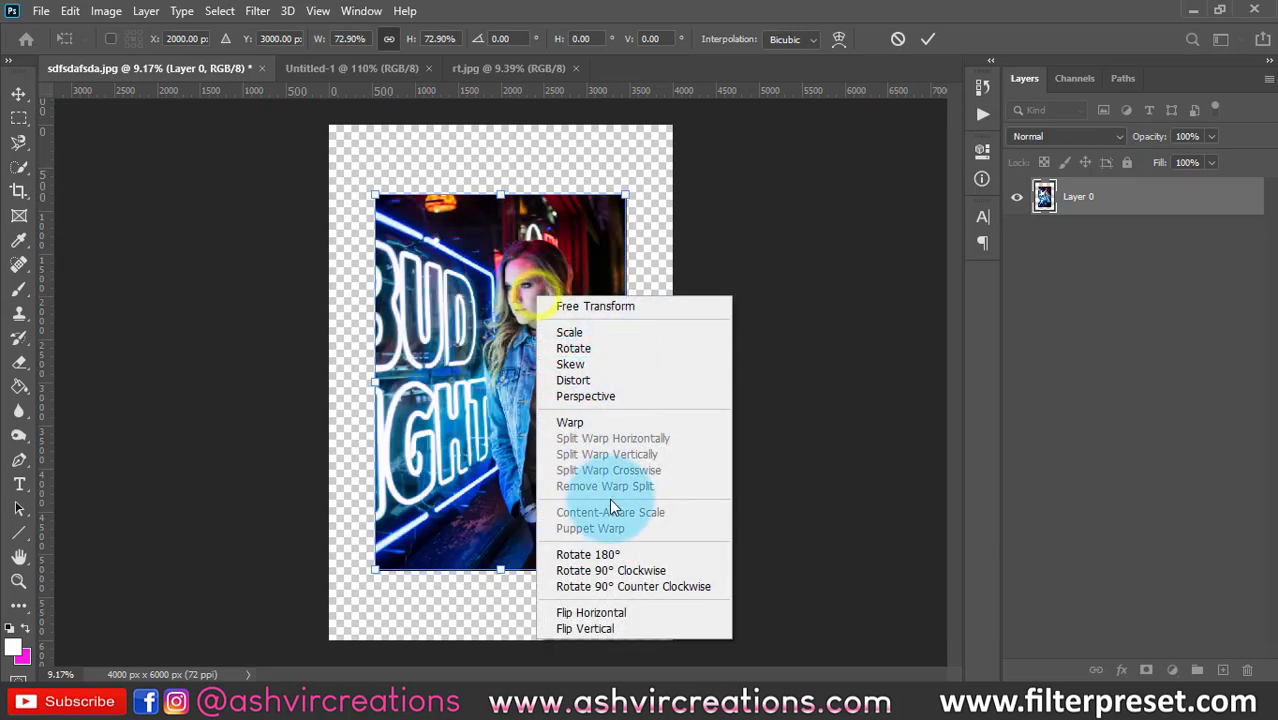
click(613, 569)
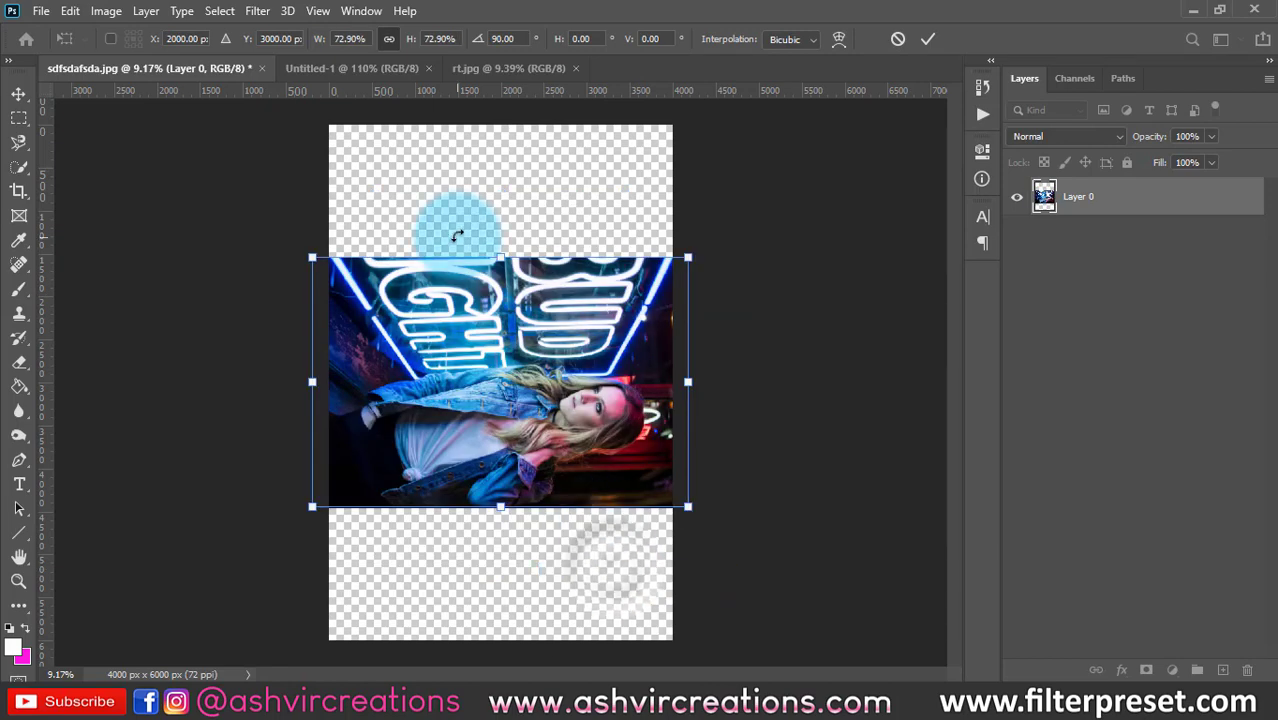
key(ctrl+z)
right_click(515, 283)
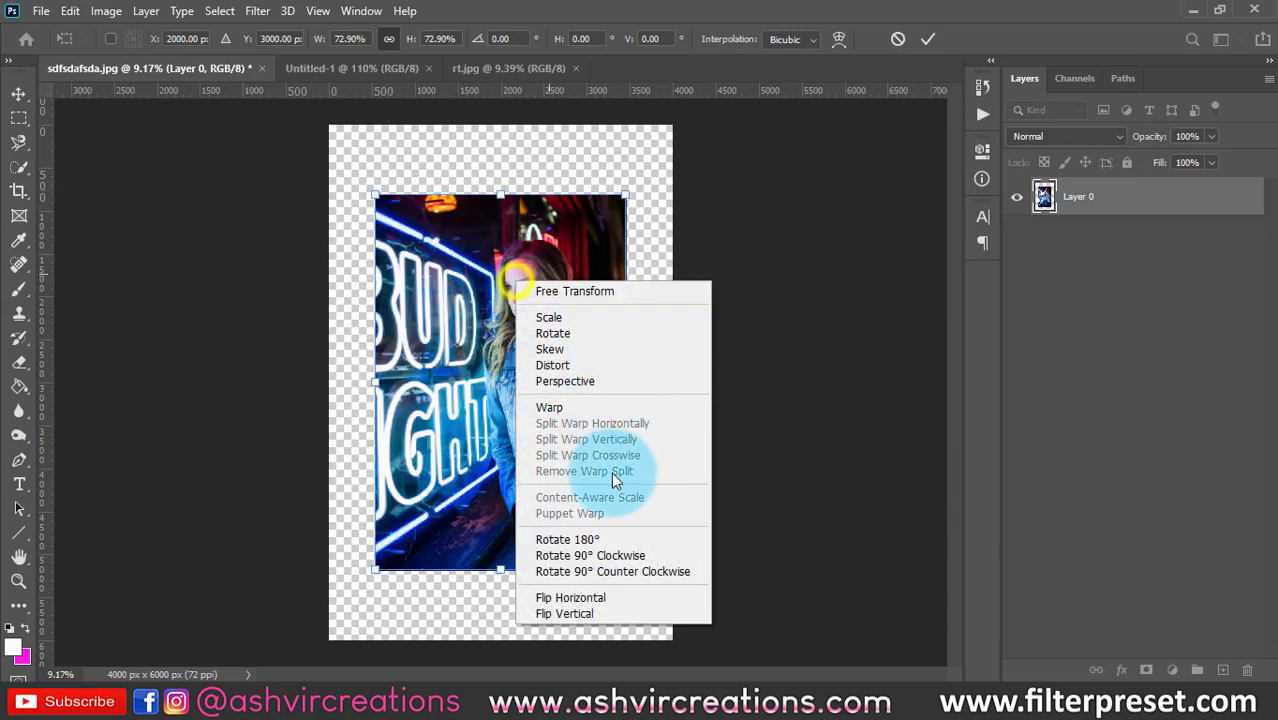
click(574, 575)
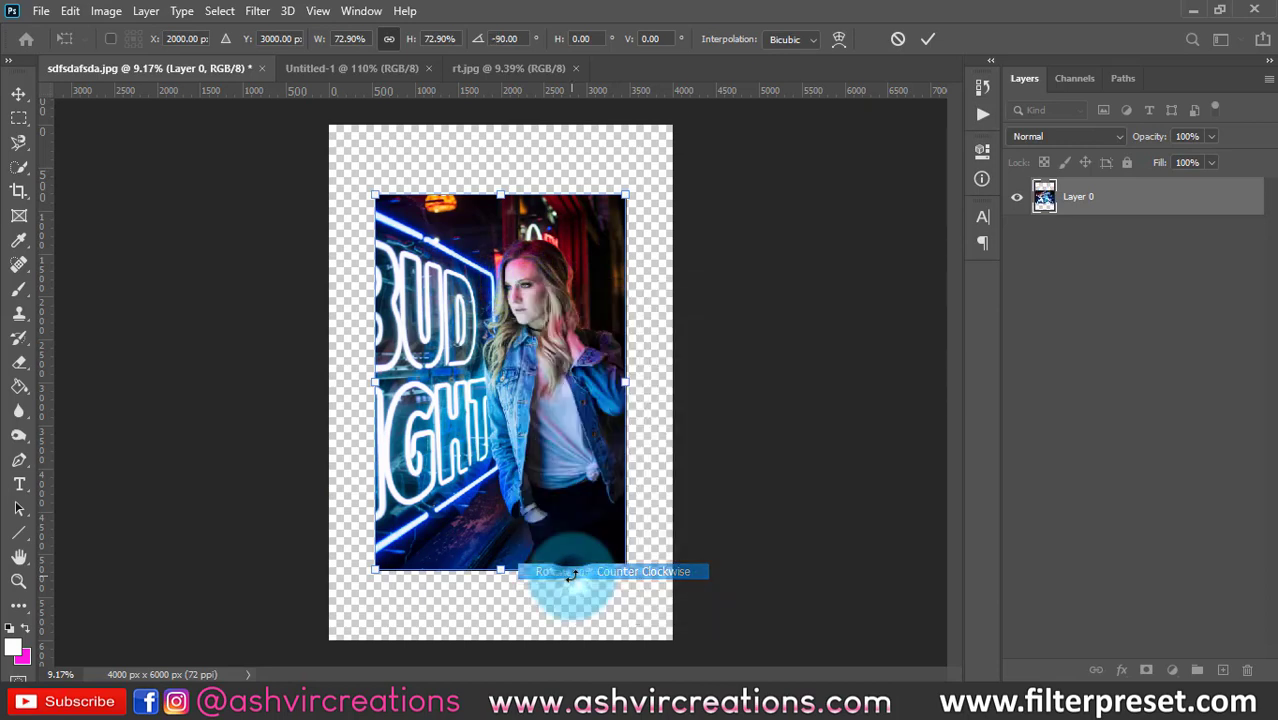
key(ctrl+z)
Flip the layer horizontally and move it against the canvas's right edge.
right_click(494, 297)
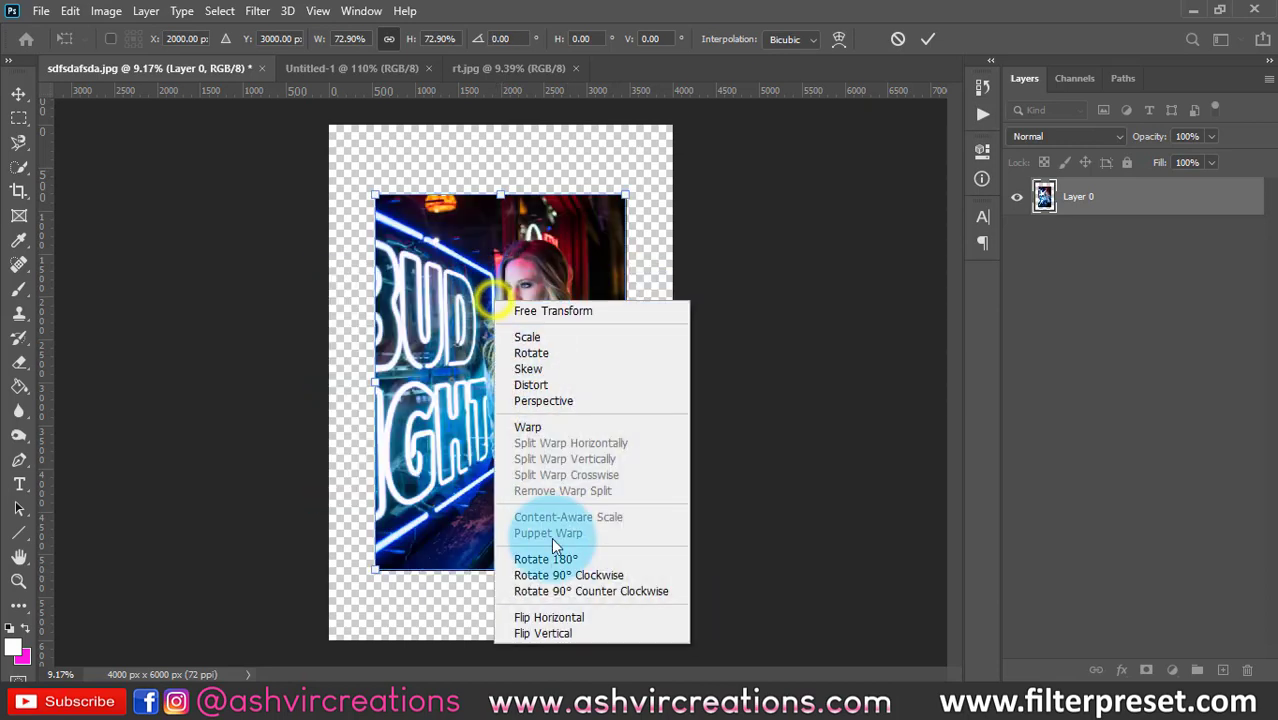
click(555, 617)
drag(528, 368, 577, 361)
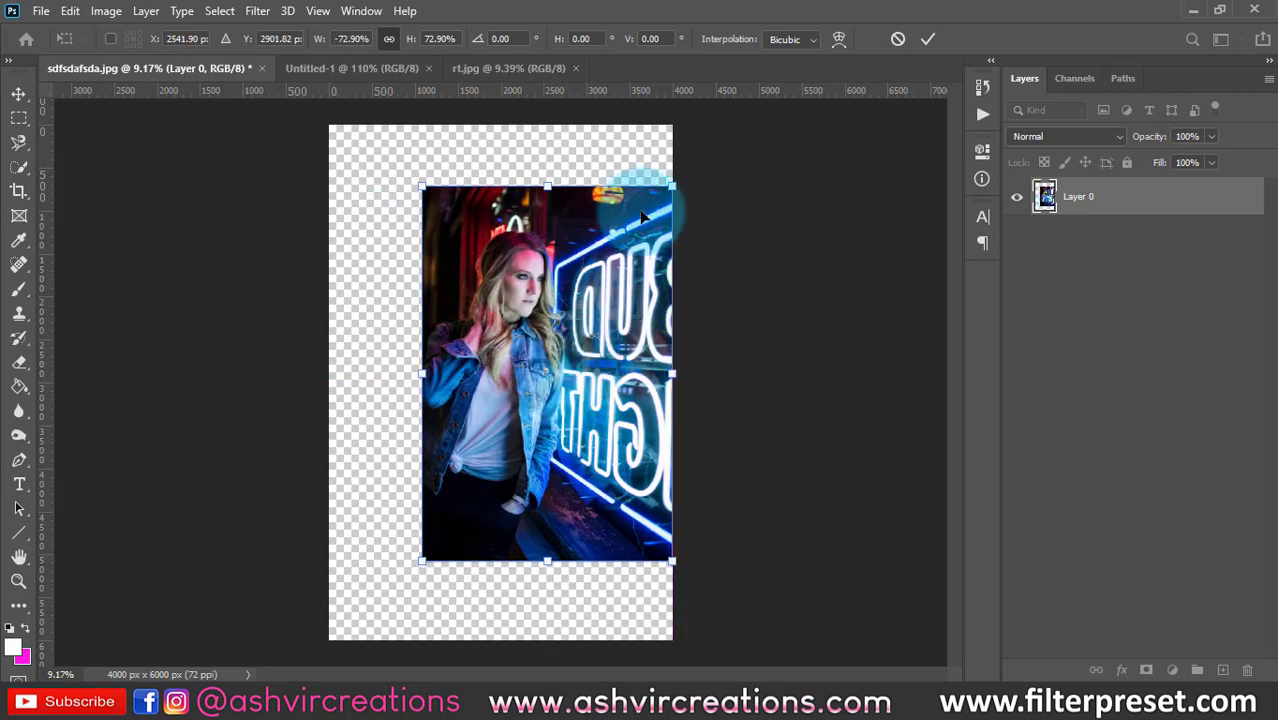
Try flipping the layer vertically and undo the flip.
right_click(533, 349)
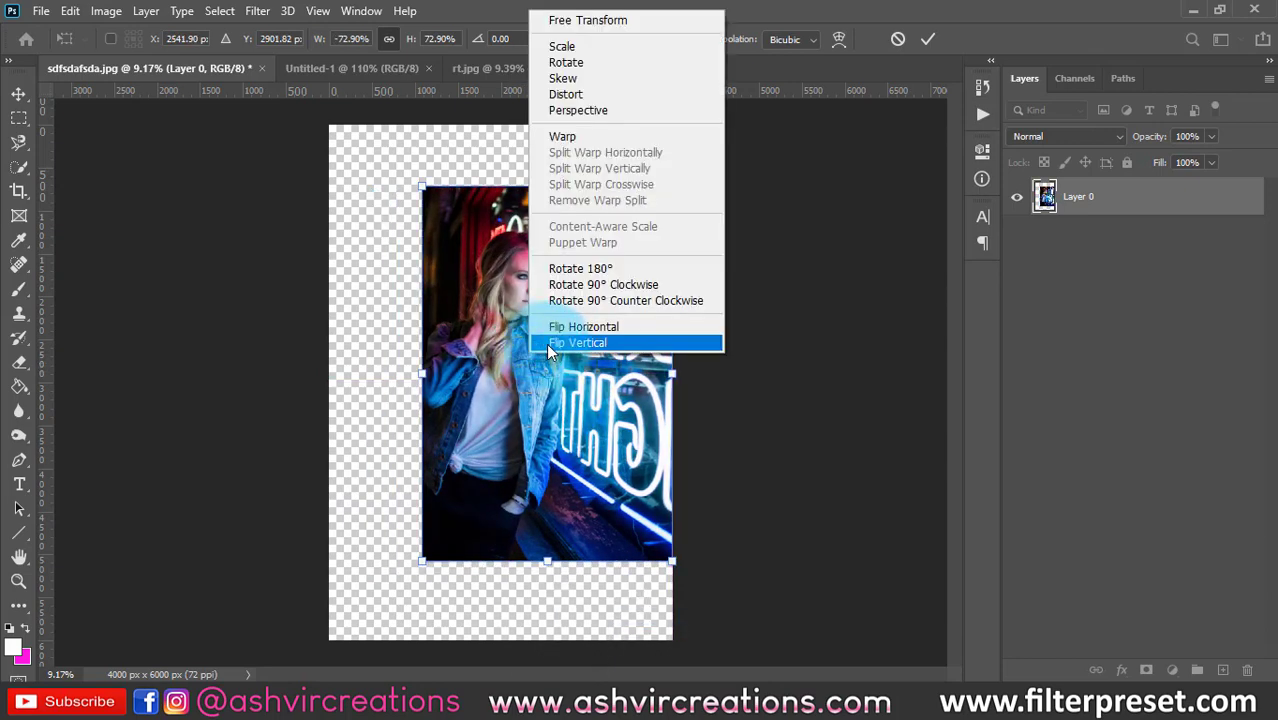
click(546, 343)
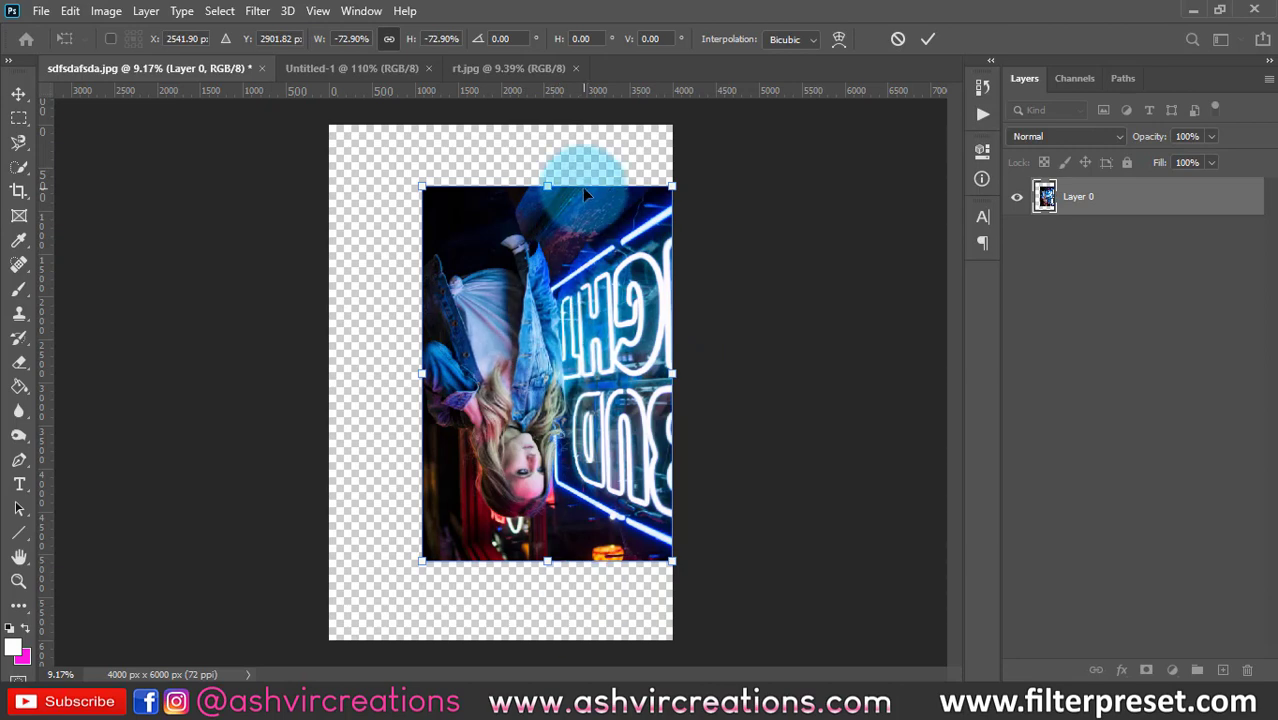
key(ctrl+z)
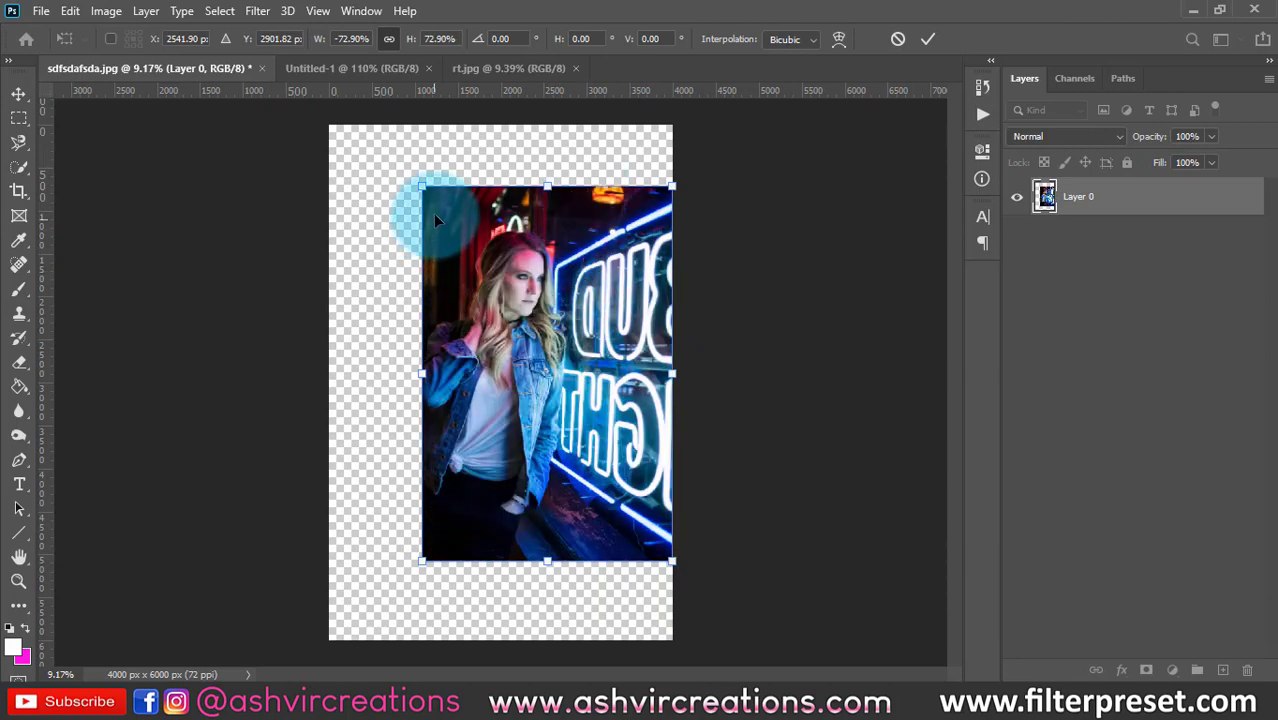
Enlarge the horizontally flipped layer to fill most of the canvas and apply the transform.
drag(403, 176, 352, 152)
key(Return)
click(41, 10)
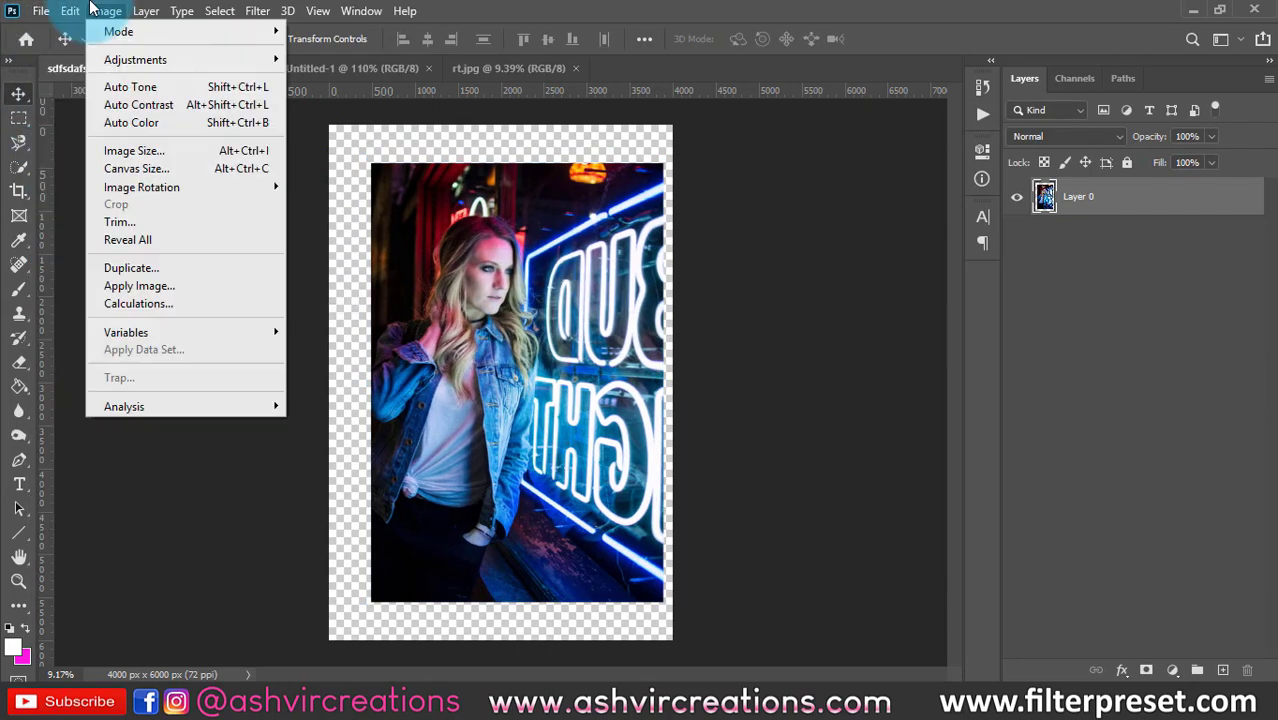
mouse_move(70, 12)
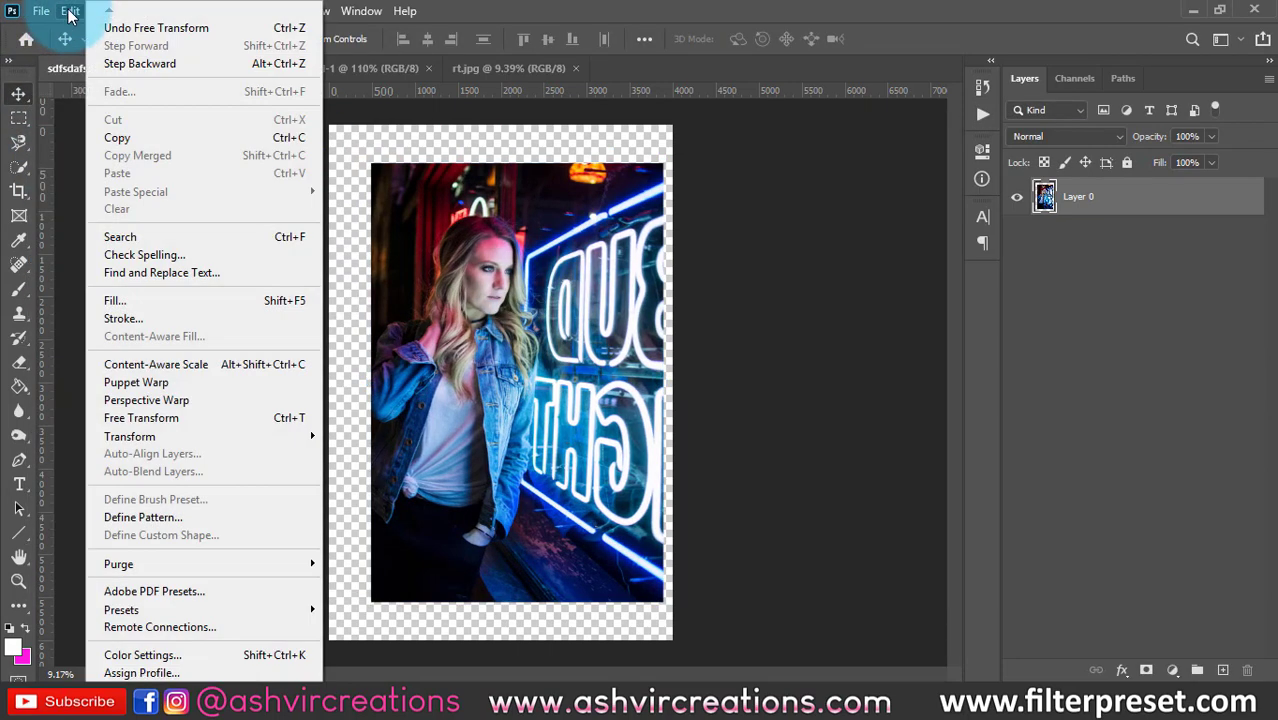
click(158, 575)
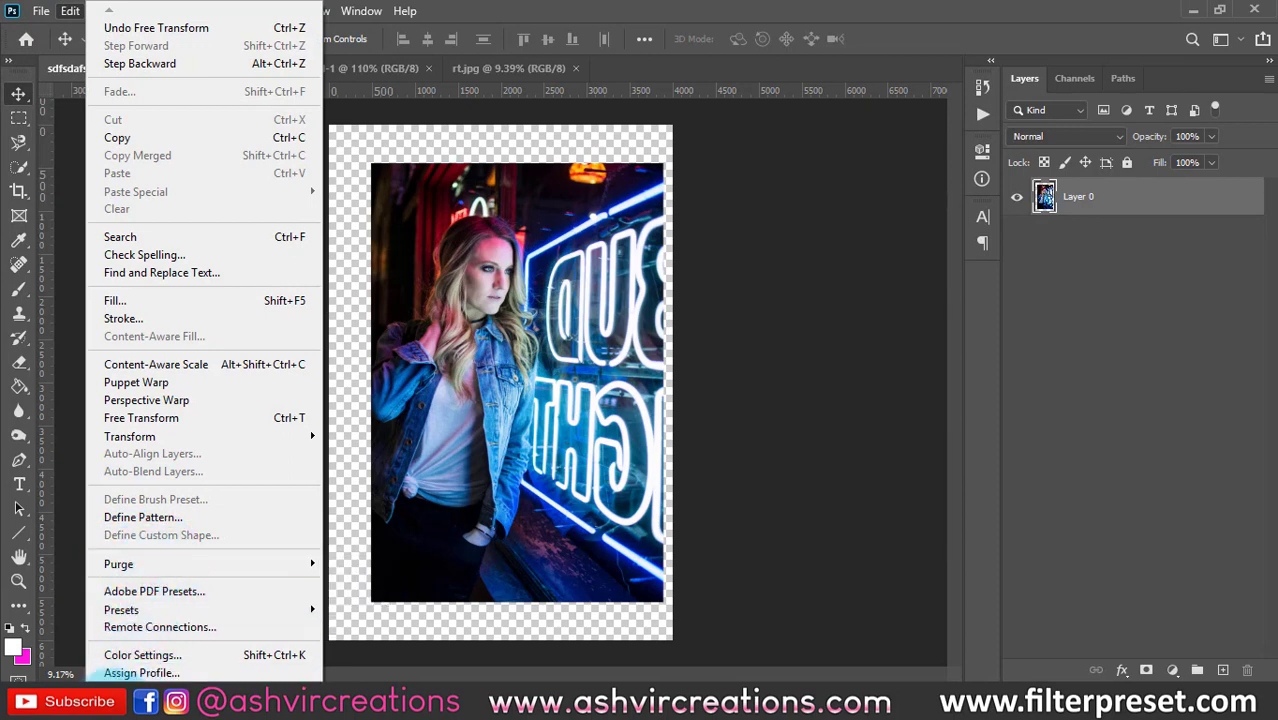
scroll(112, 676, down, 4)
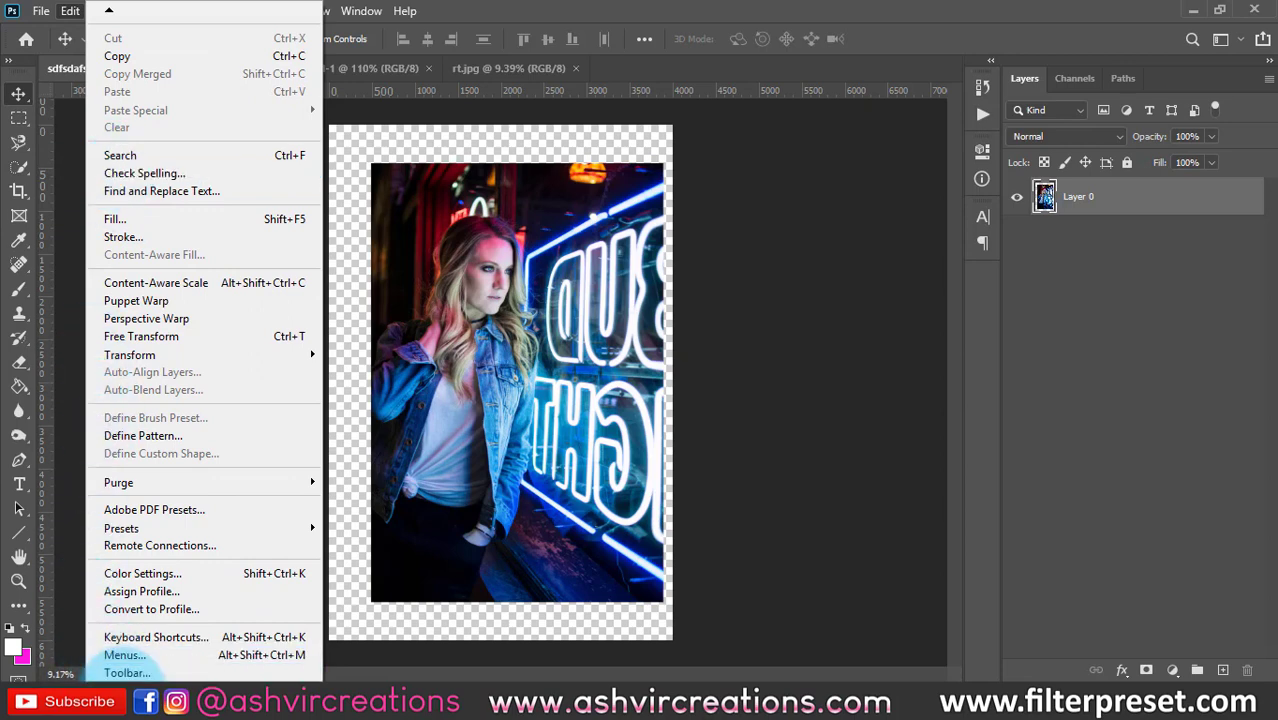
click(112, 678)
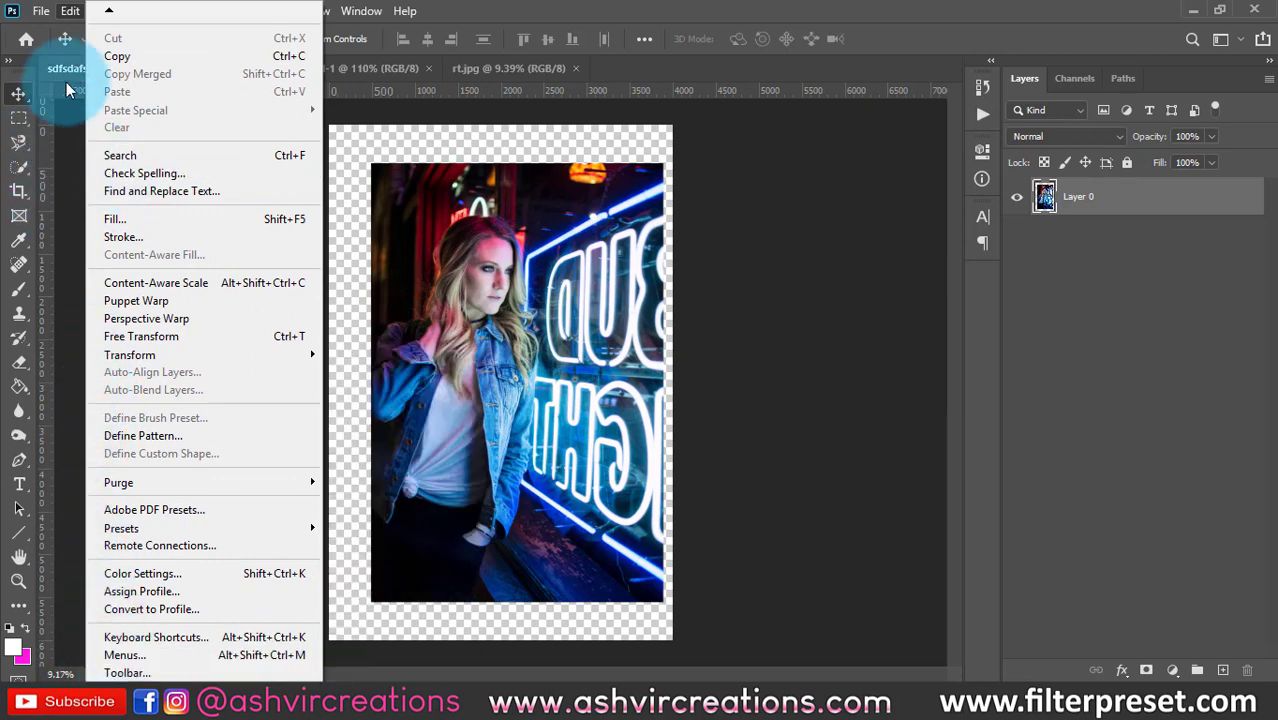
Examine the image's colour mode options and its individual RGB channels.
mouse_move(107, 12)
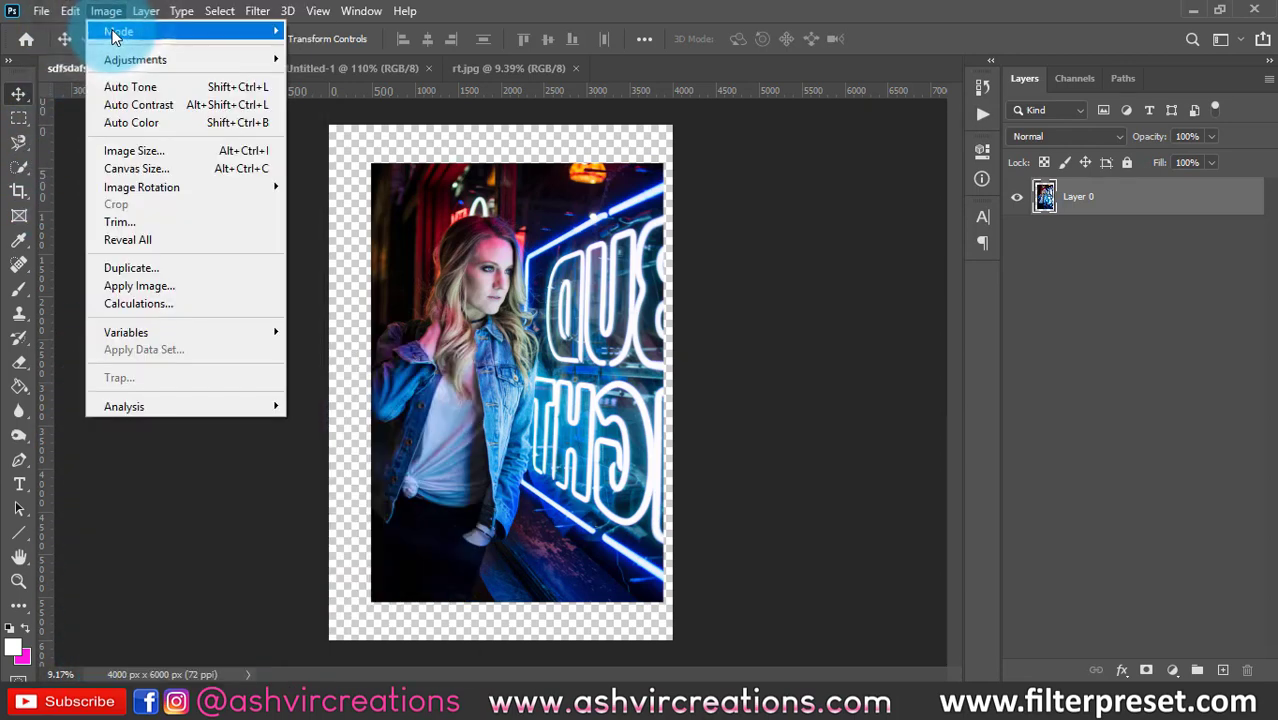
mouse_move(265, 31)
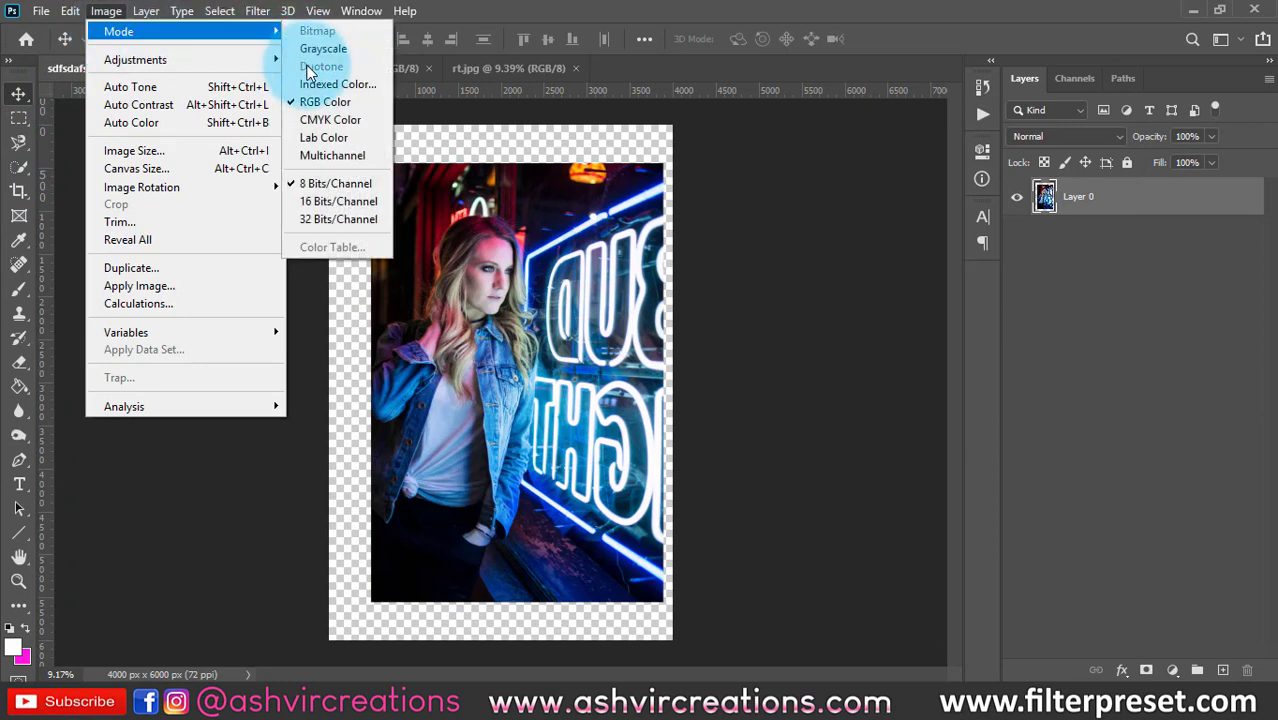
click(312, 103)
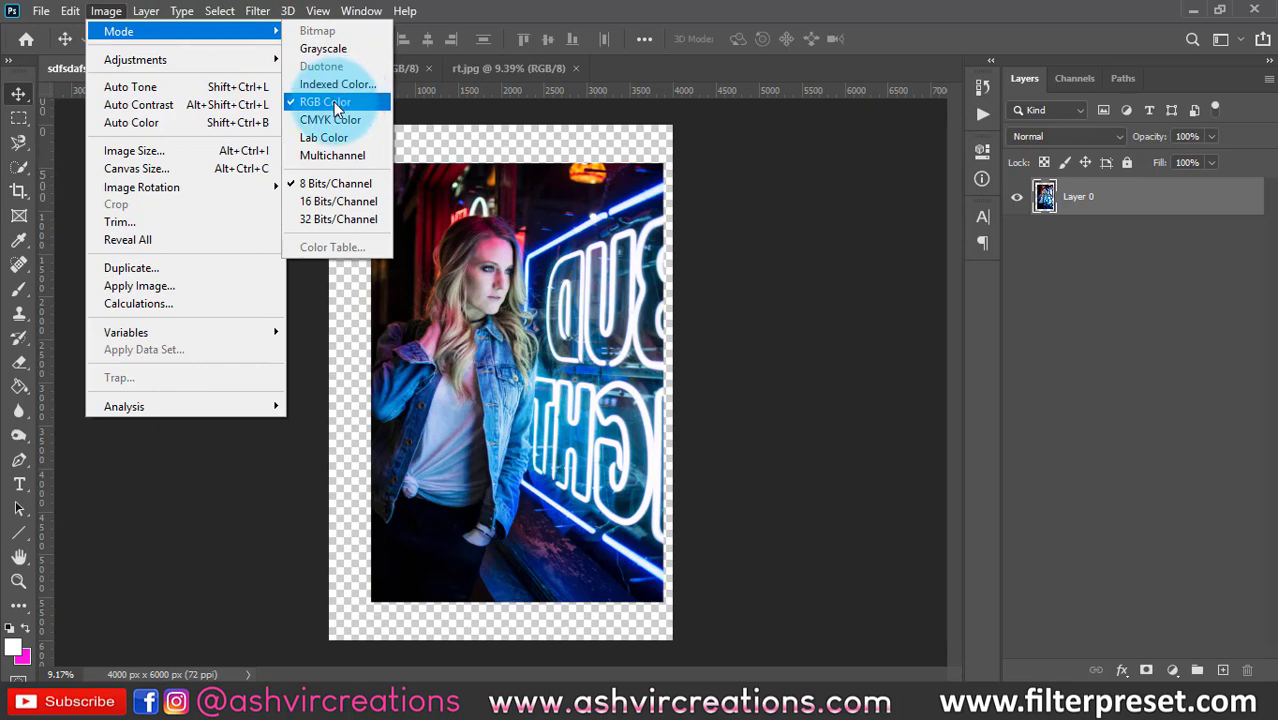
click(1082, 81)
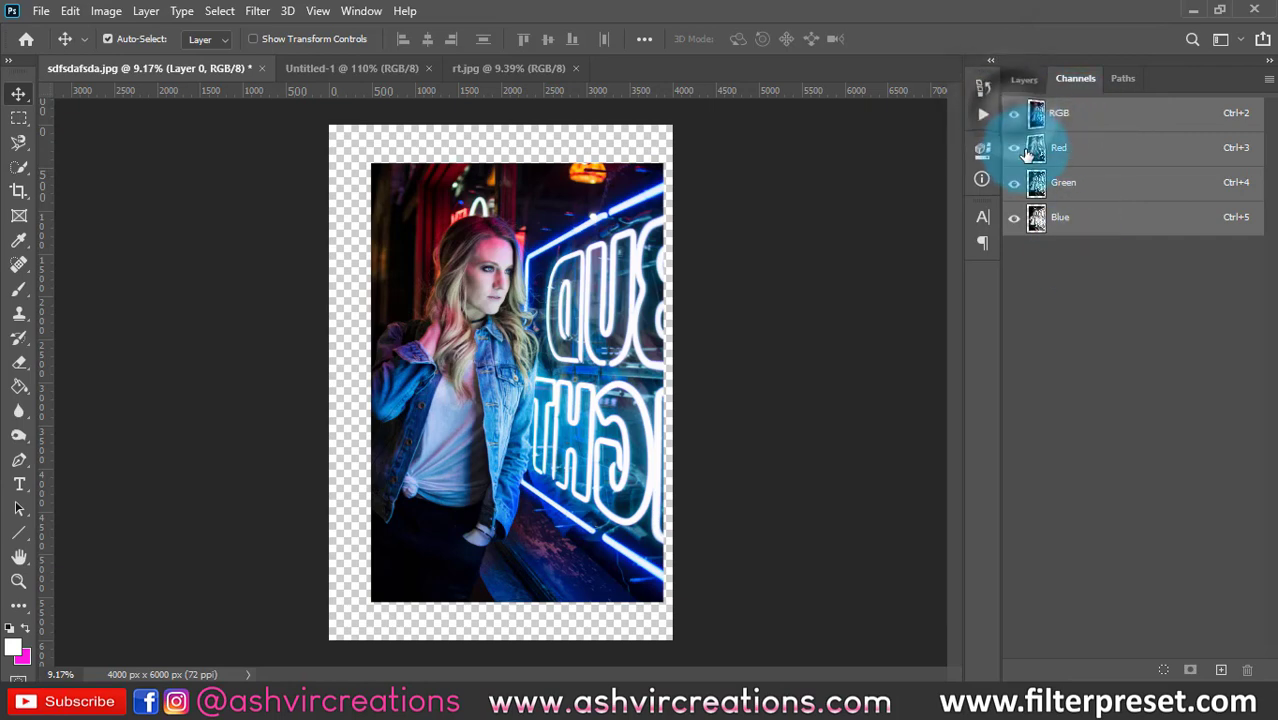
click(1021, 77)
Convert the image to CMYK Color mode and accept the U.S. Web Coated (SWOP) v2 profile.
click(106, 11)
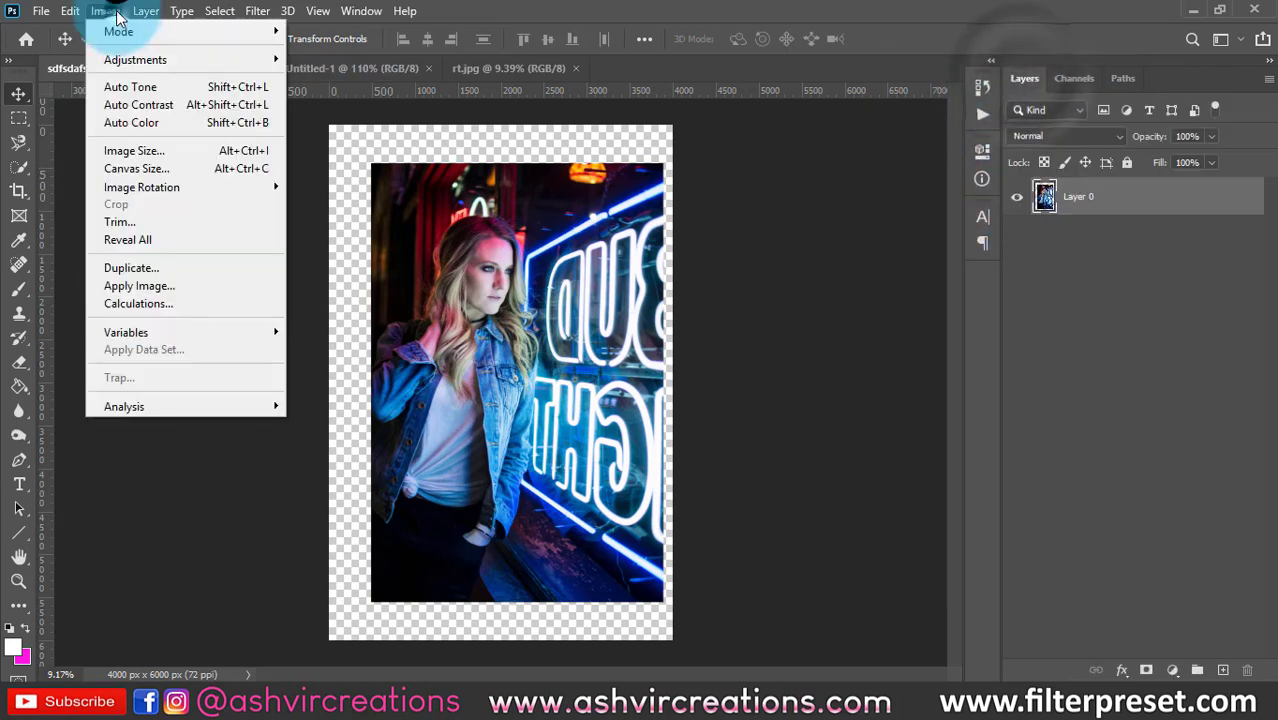
mouse_move(265, 32)
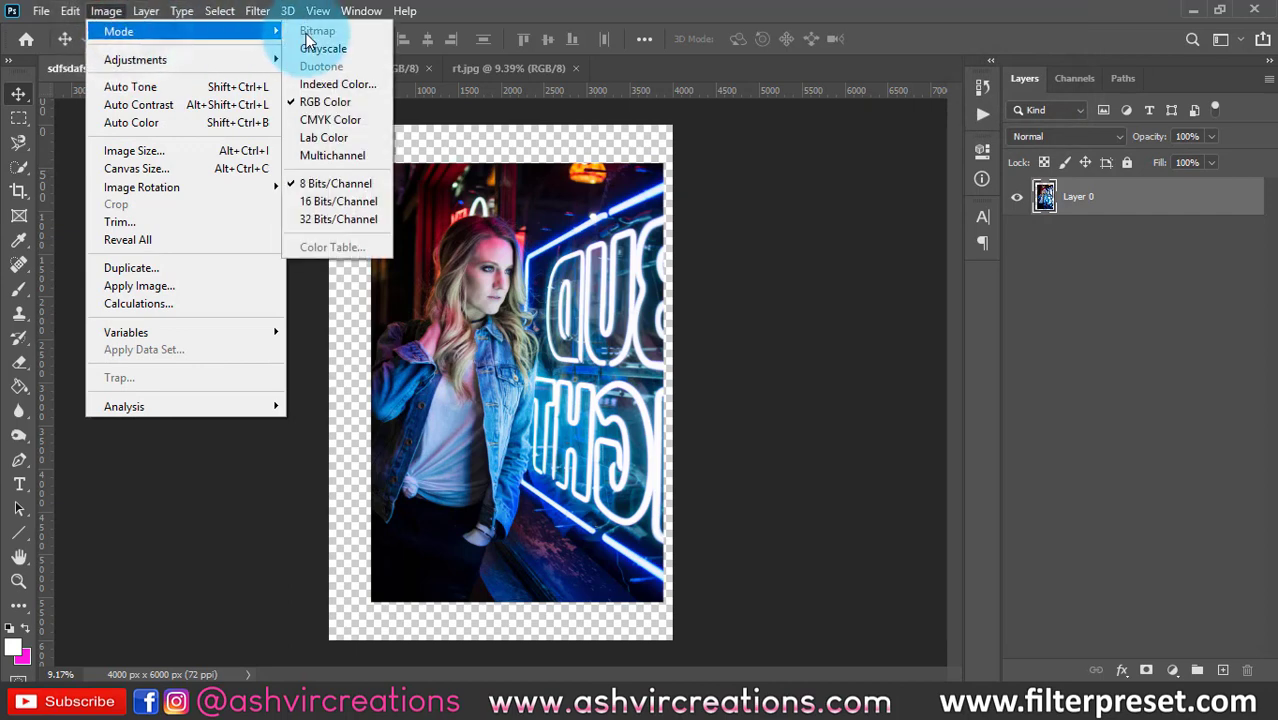
click(341, 121)
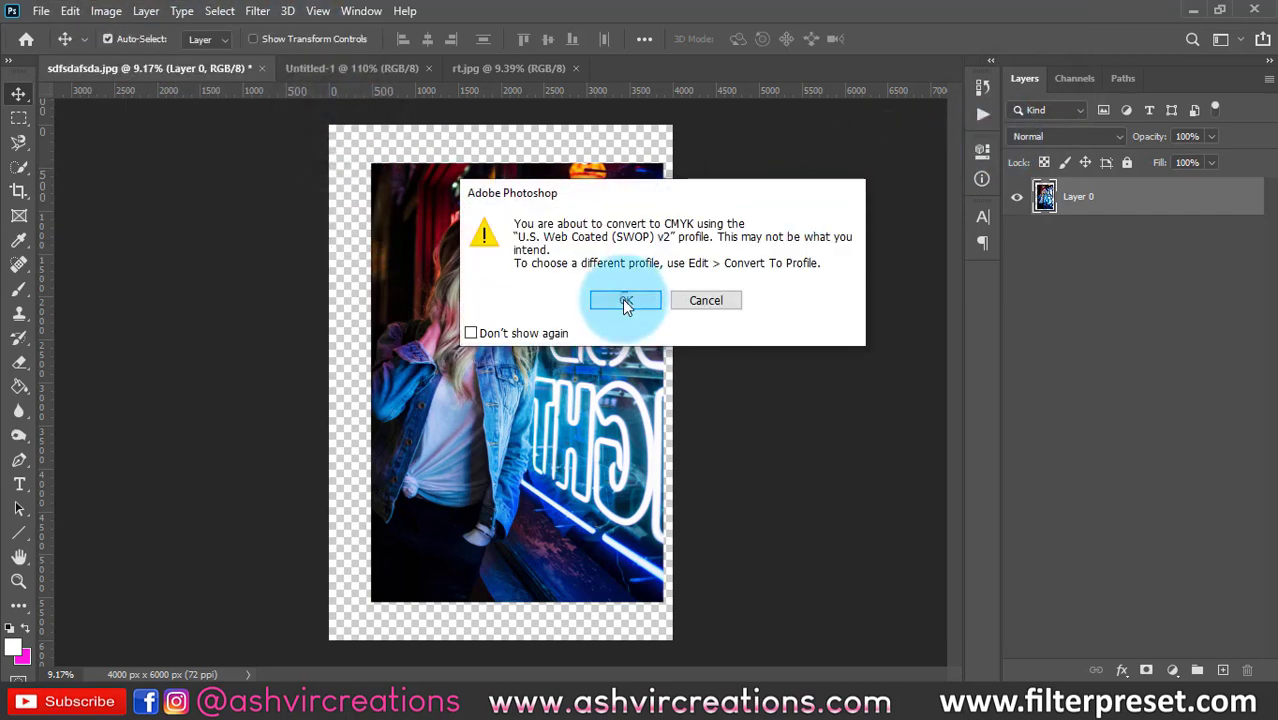
click(624, 298)
Inspect the CMYK channels by hiding Cyan, Magenta and Yellow, and show all channels again.
click(1076, 78)
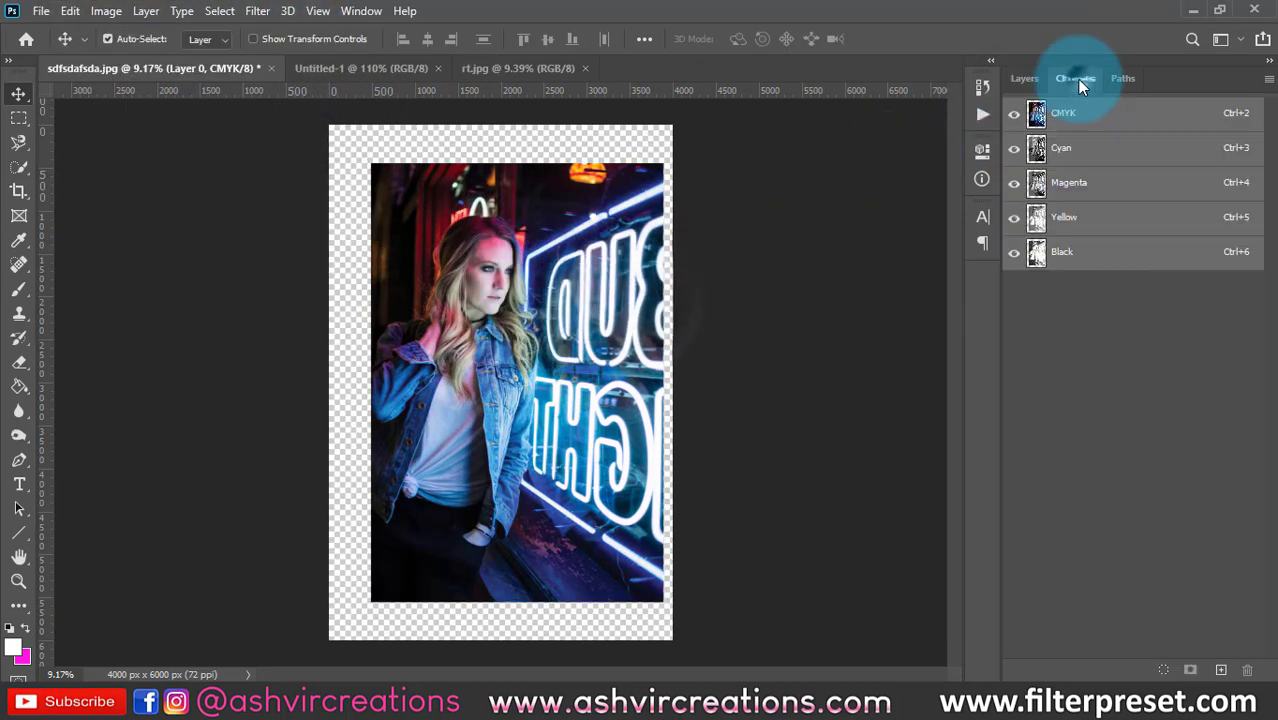
click(1014, 149)
click(1014, 149)
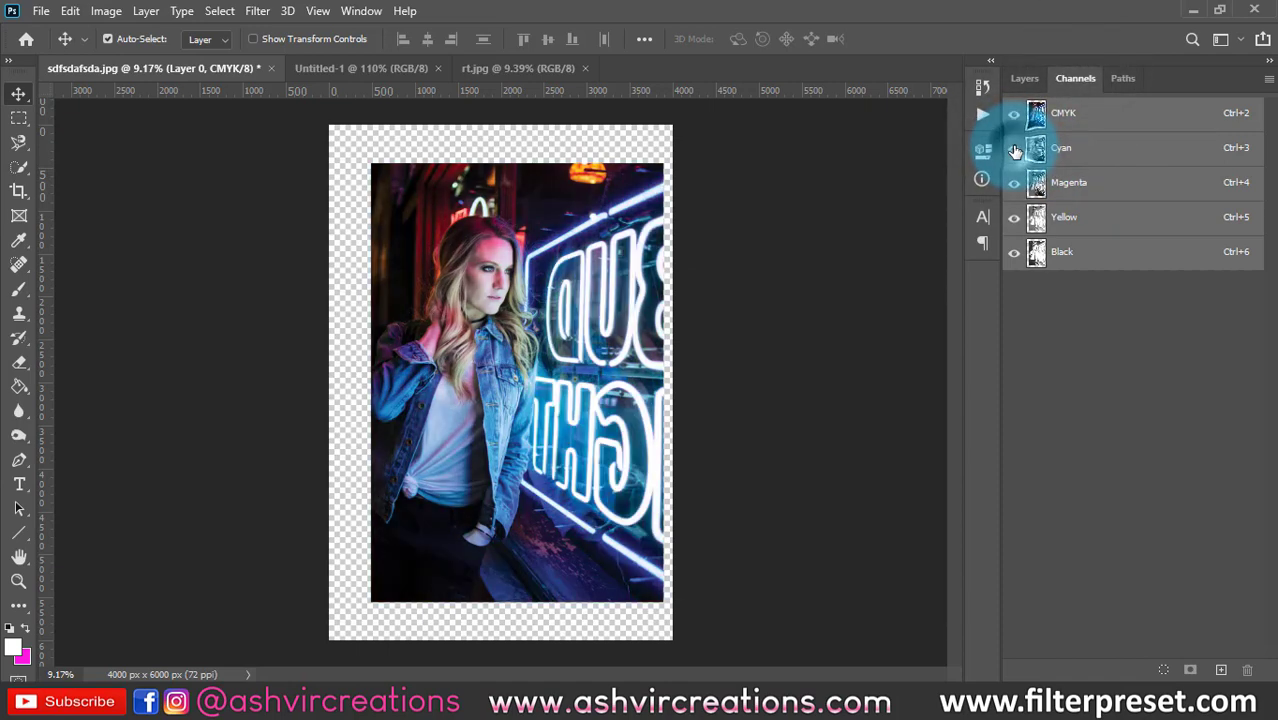
click(1014, 149)
click(1014, 182)
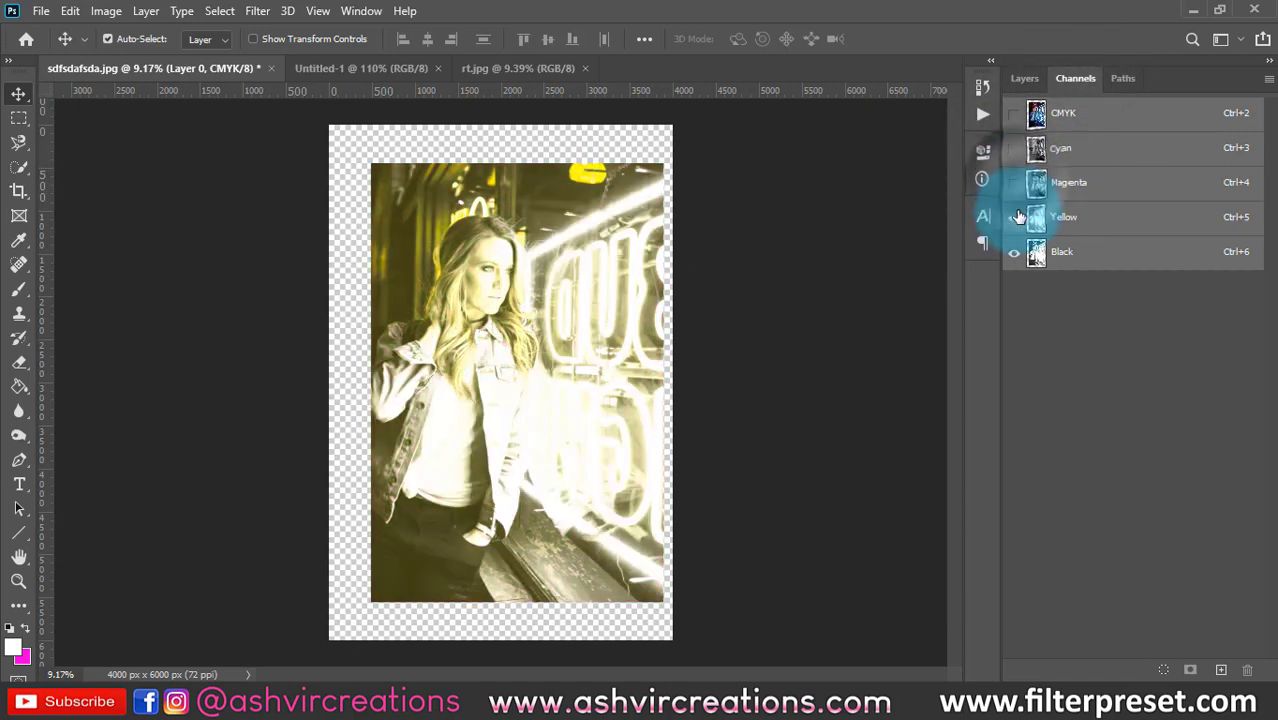
click(1014, 217)
click(1014, 113)
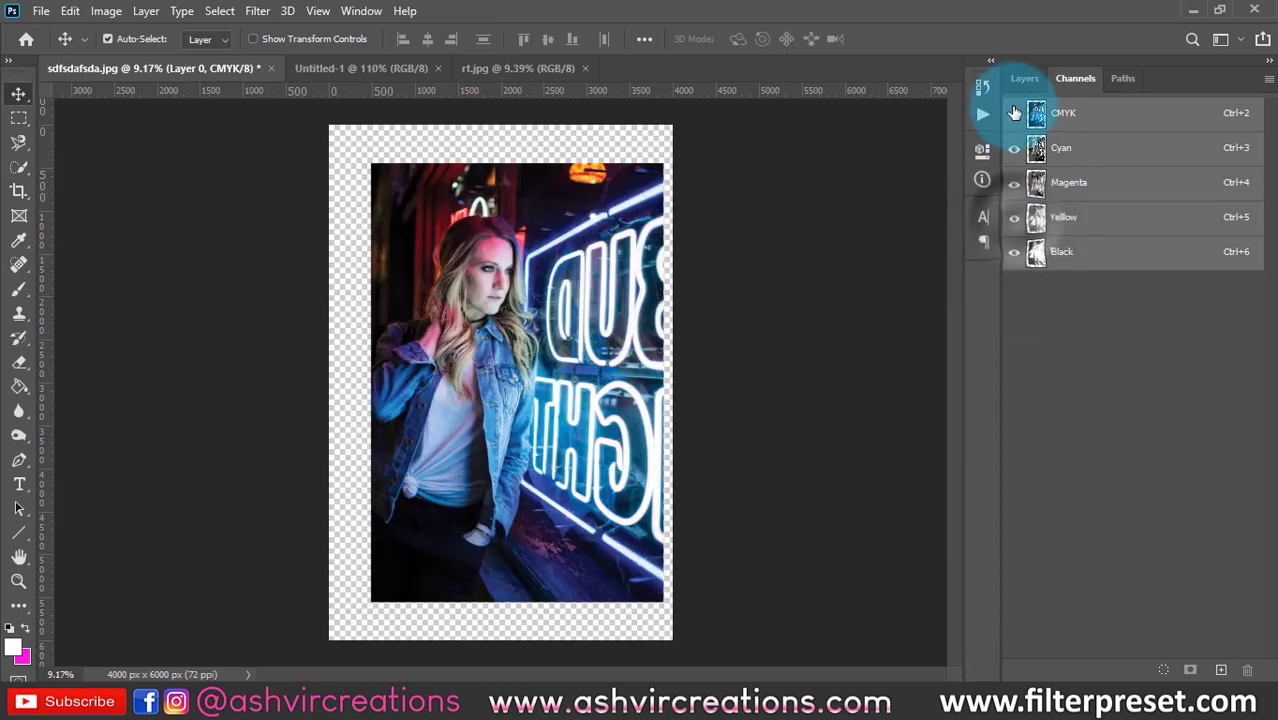
Undo the CMYK conversion and check the image's channels.
click(1024, 78)
click(548, 232)
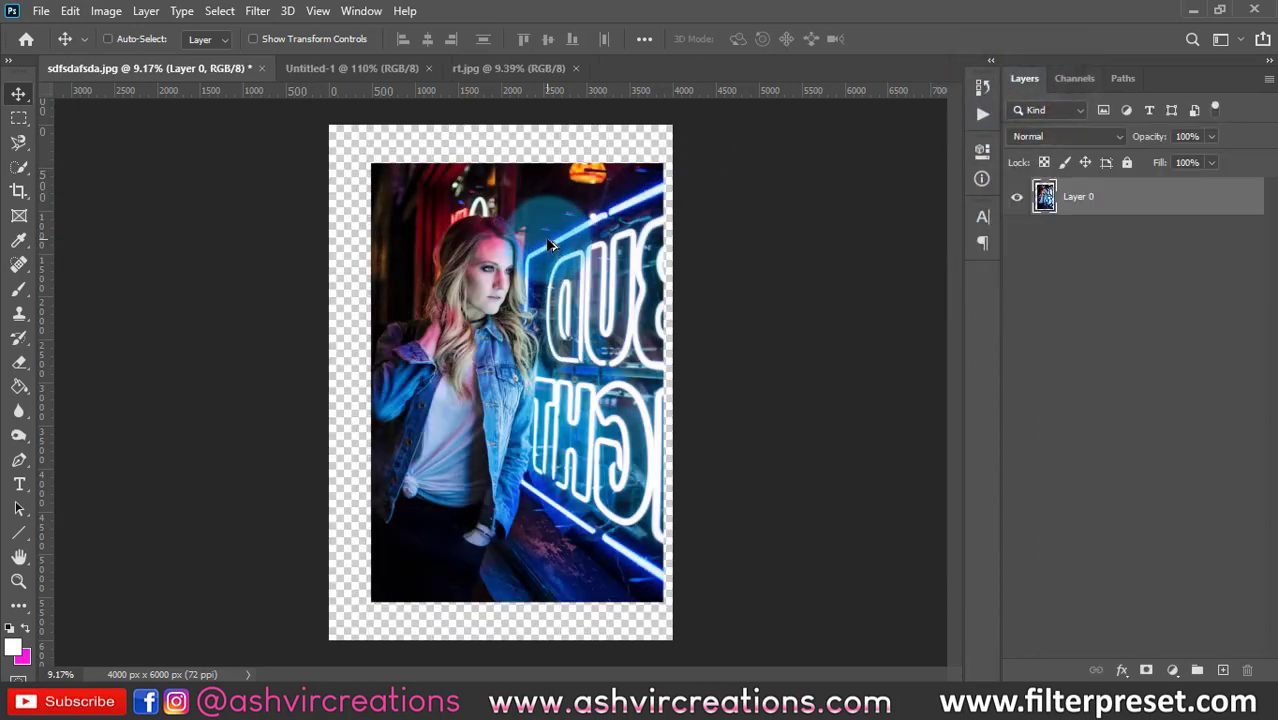
click(1060, 82)
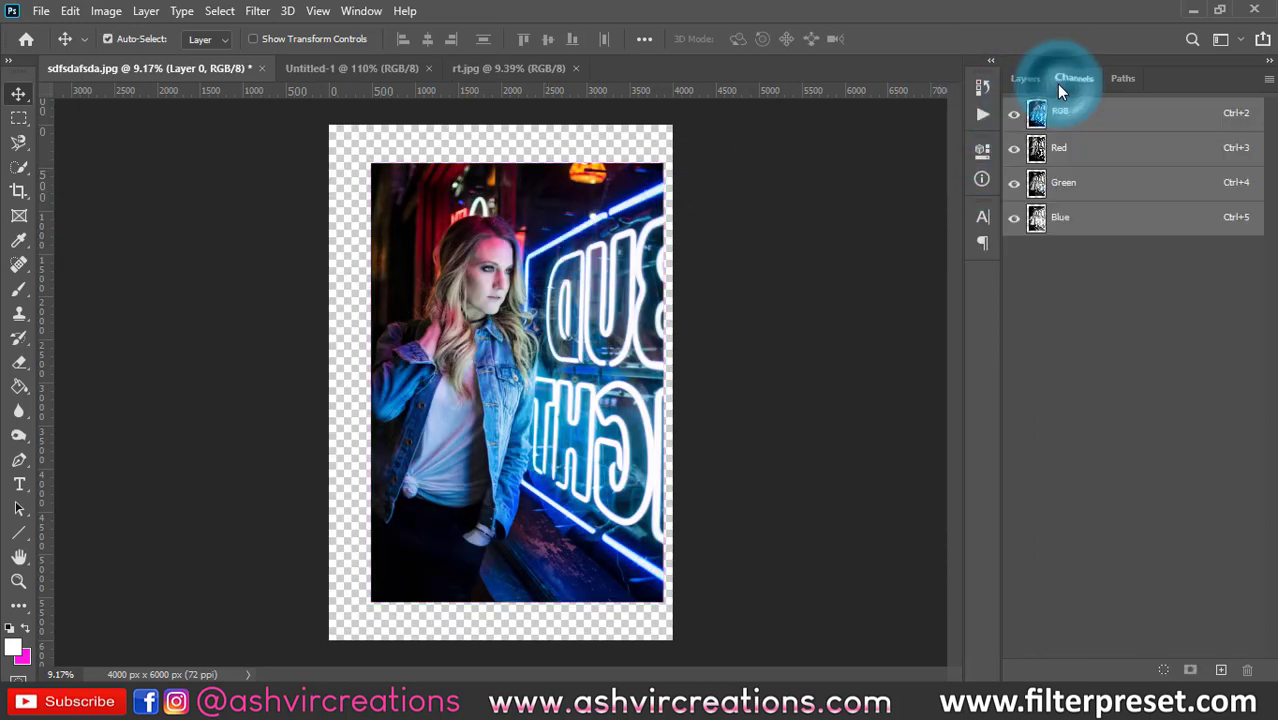
click(1026, 80)
Apply Auto Tone to the portrait layer and check the result up close.
click(106, 11)
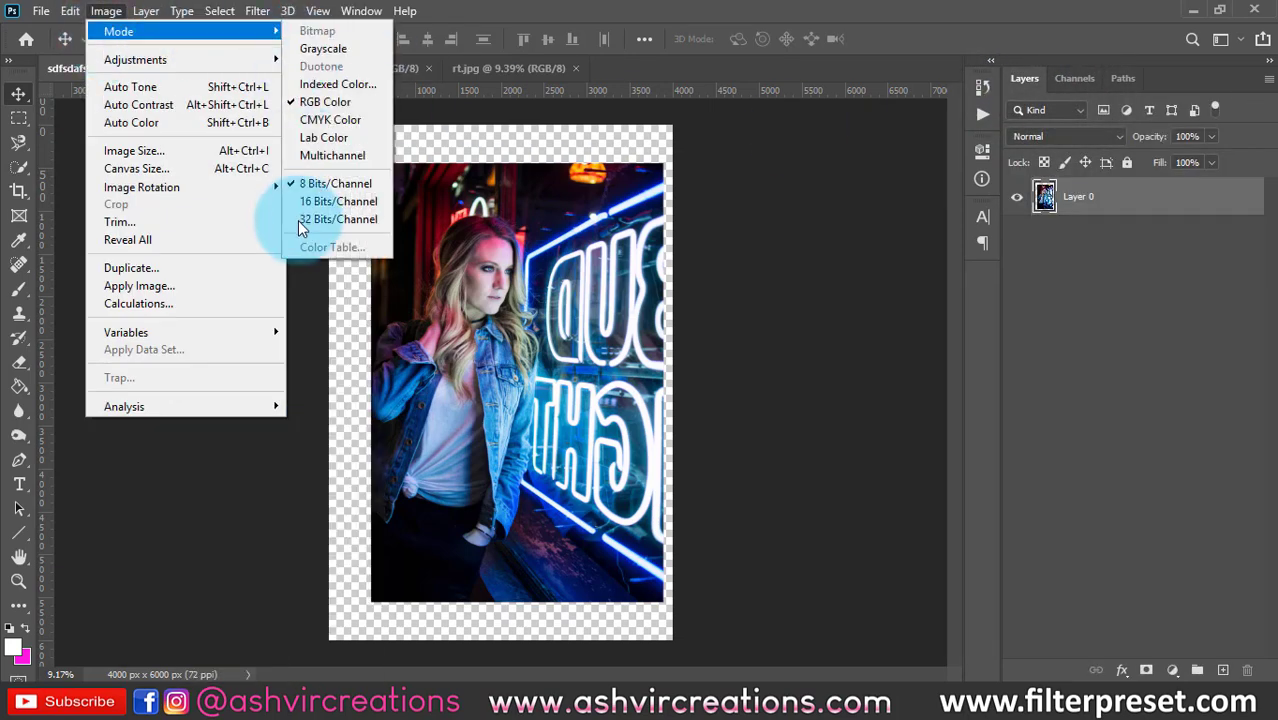
mouse_move(165, 63)
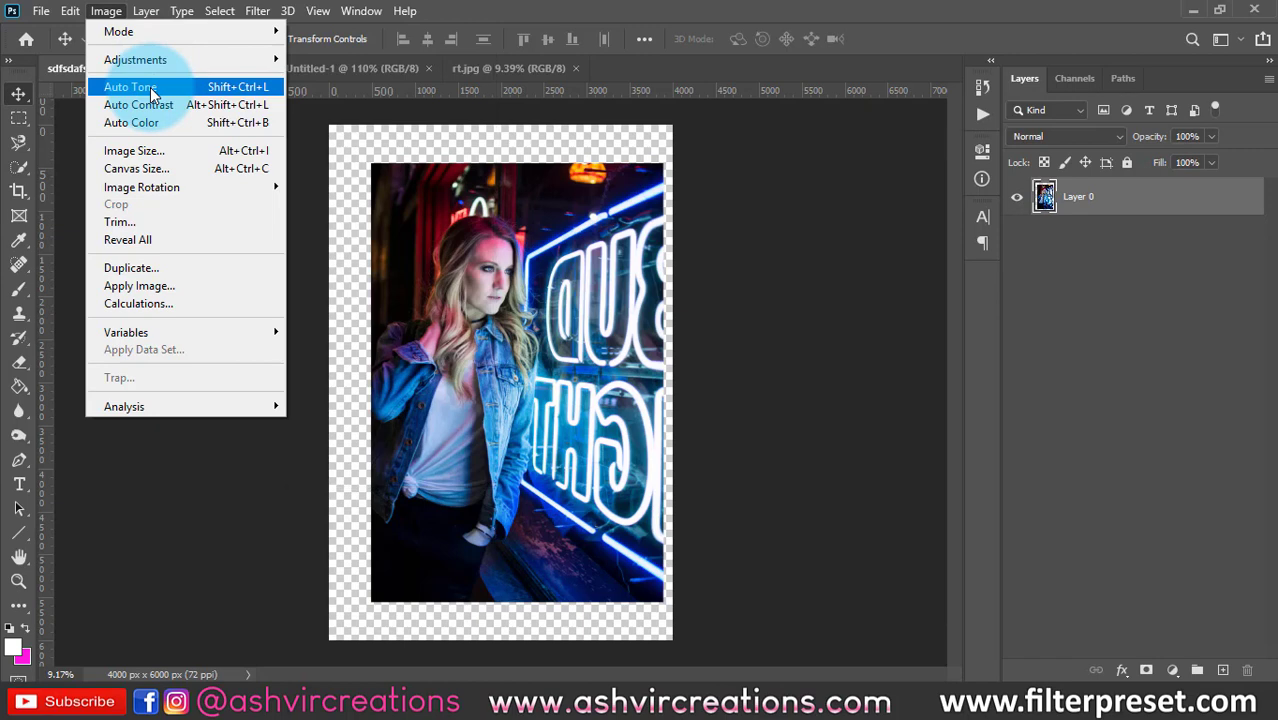
click(150, 88)
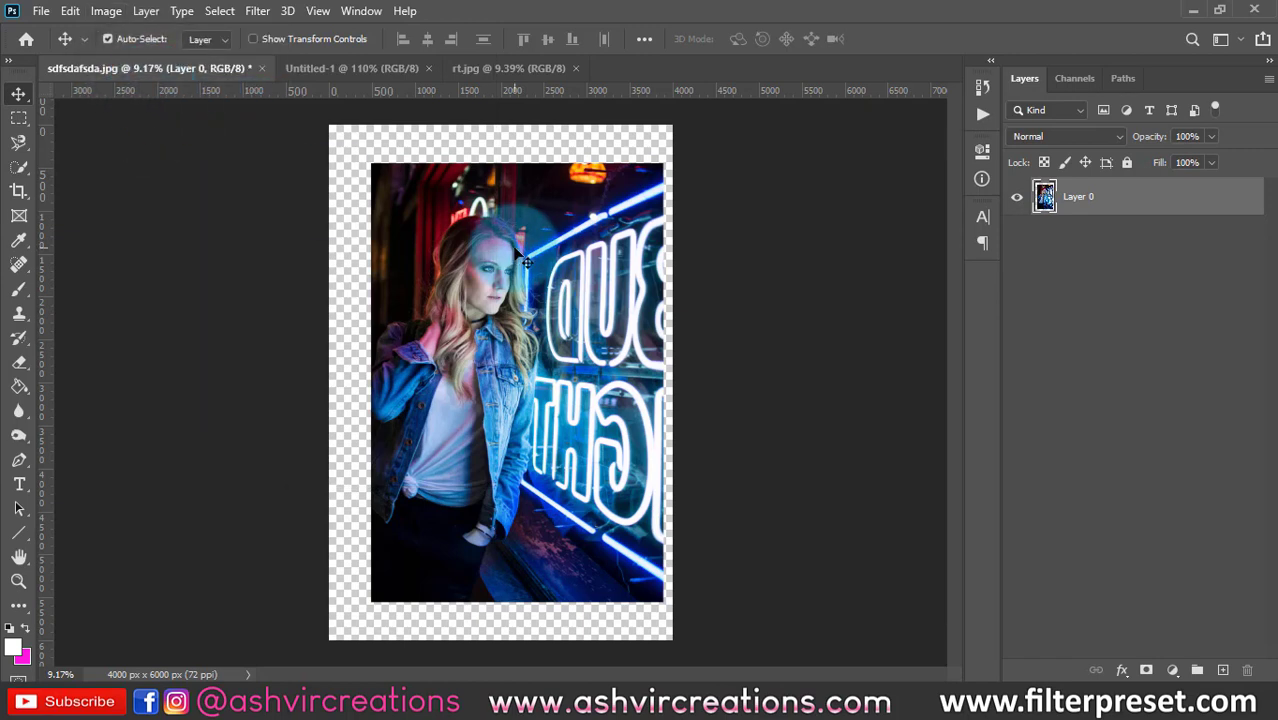
scroll(520, 258, up, 3)
scroll(520, 258, down, 2)
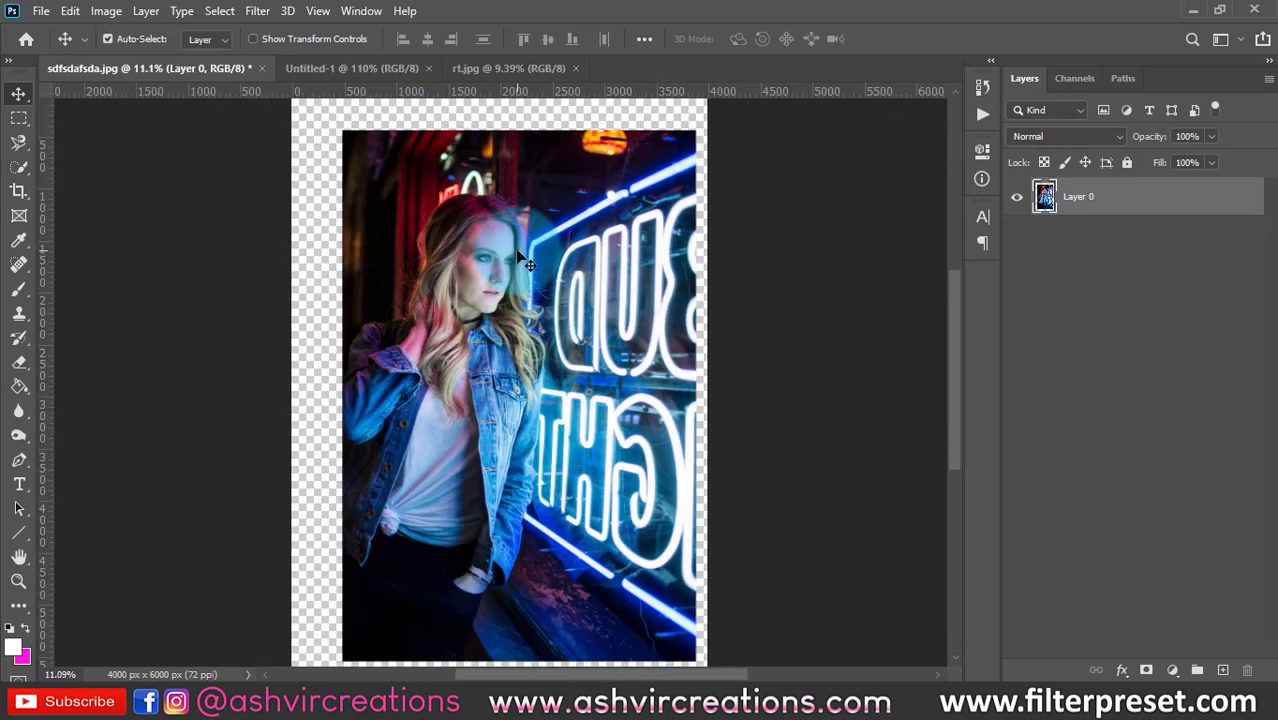
Try to resample the image to a resolution of 300 pixels/inch using Automatic resampling.
click(106, 11)
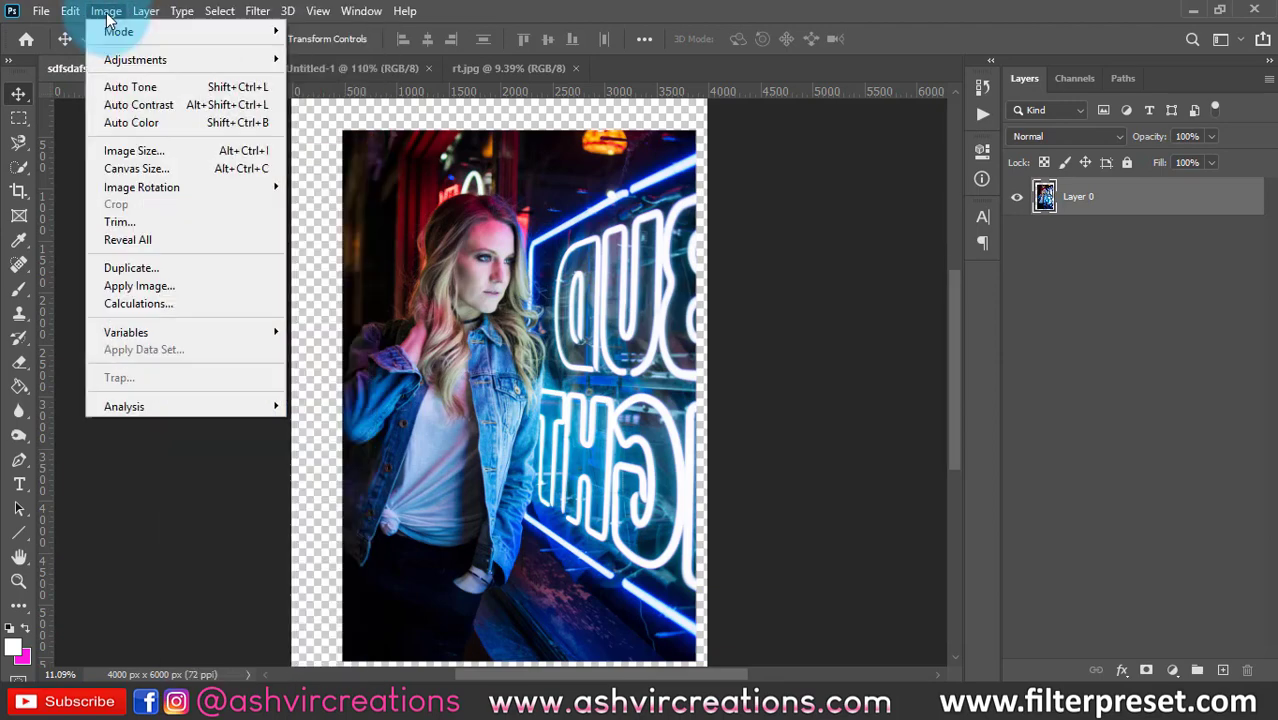
click(146, 155)
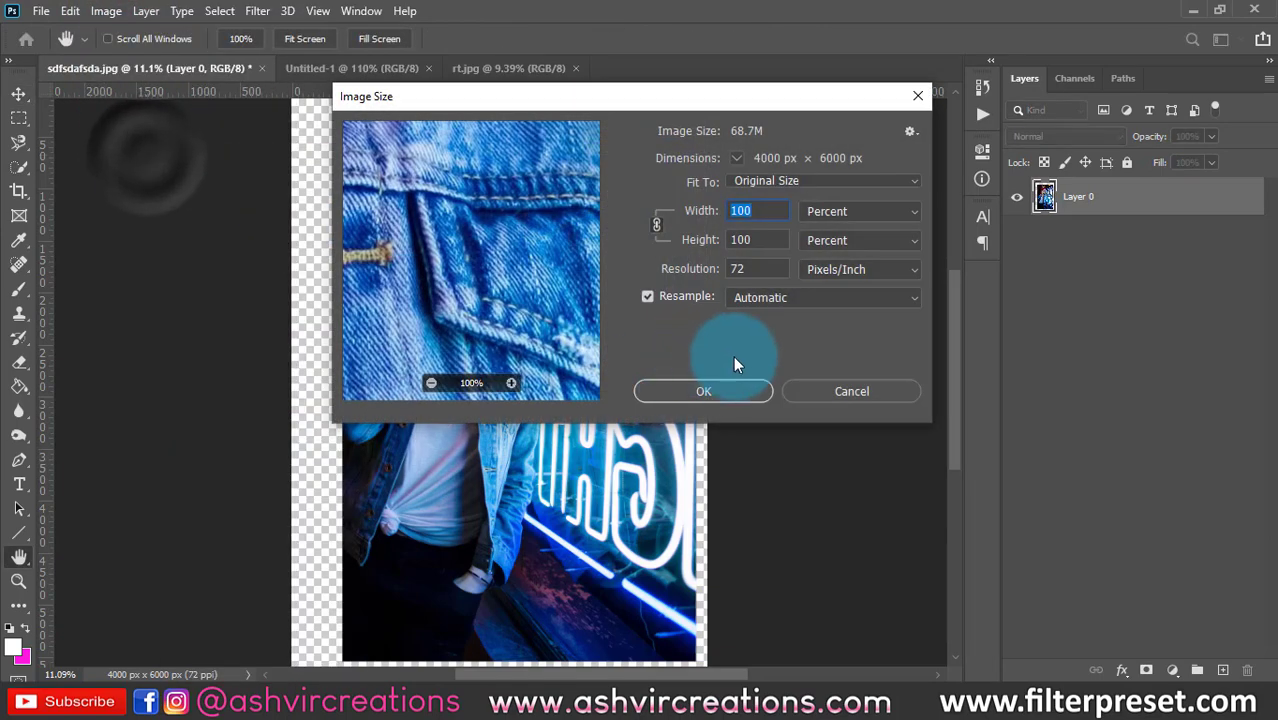
drag(722, 111, 882, 98)
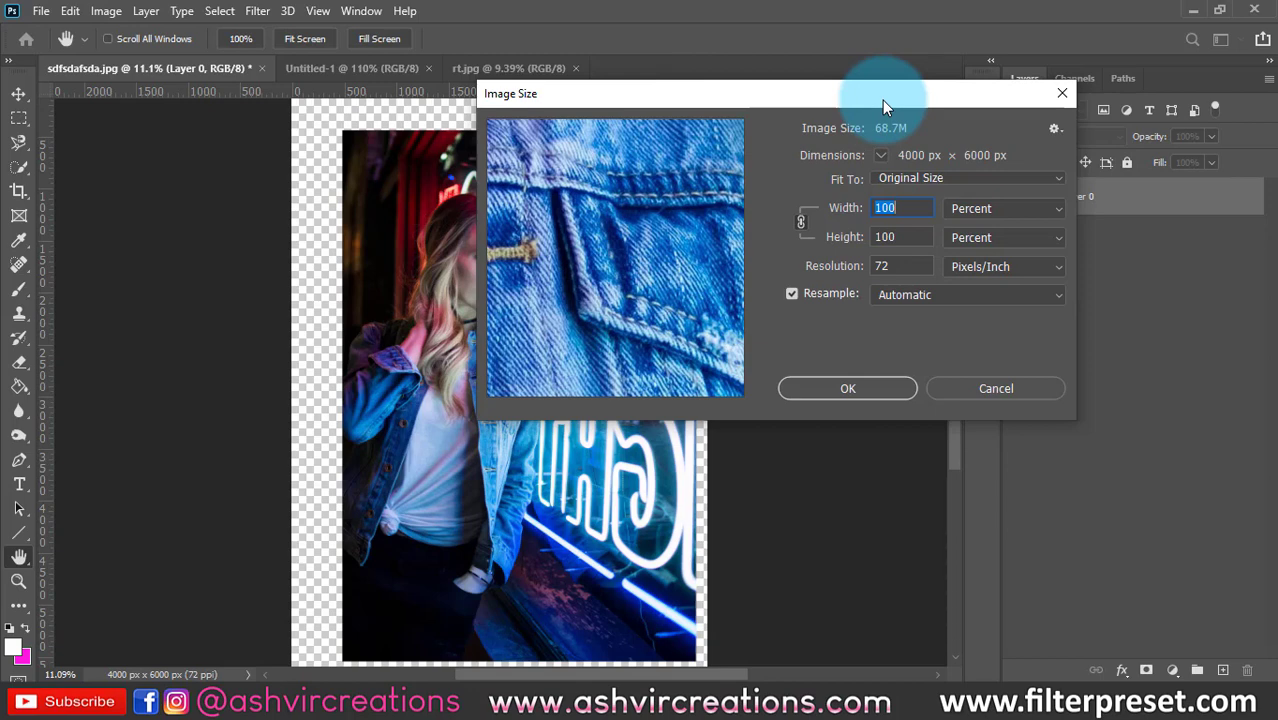
drag(788, 102, 938, 99)
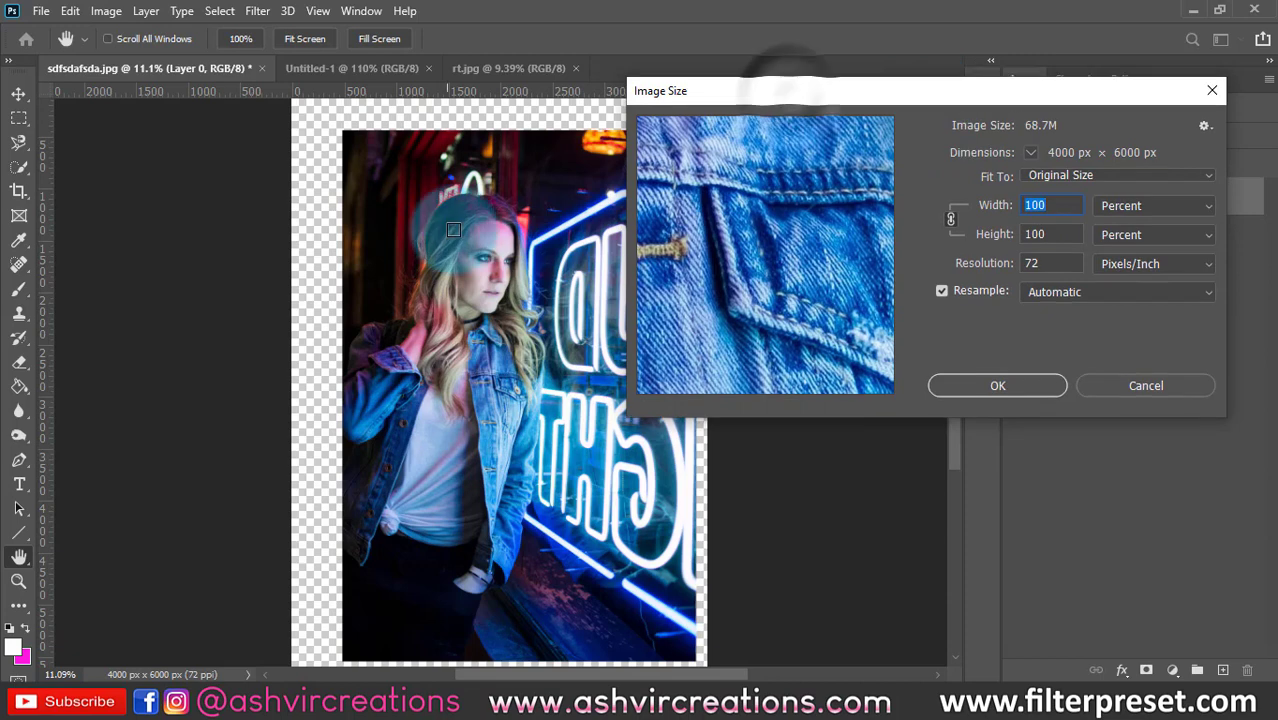
double_click(1049, 265)
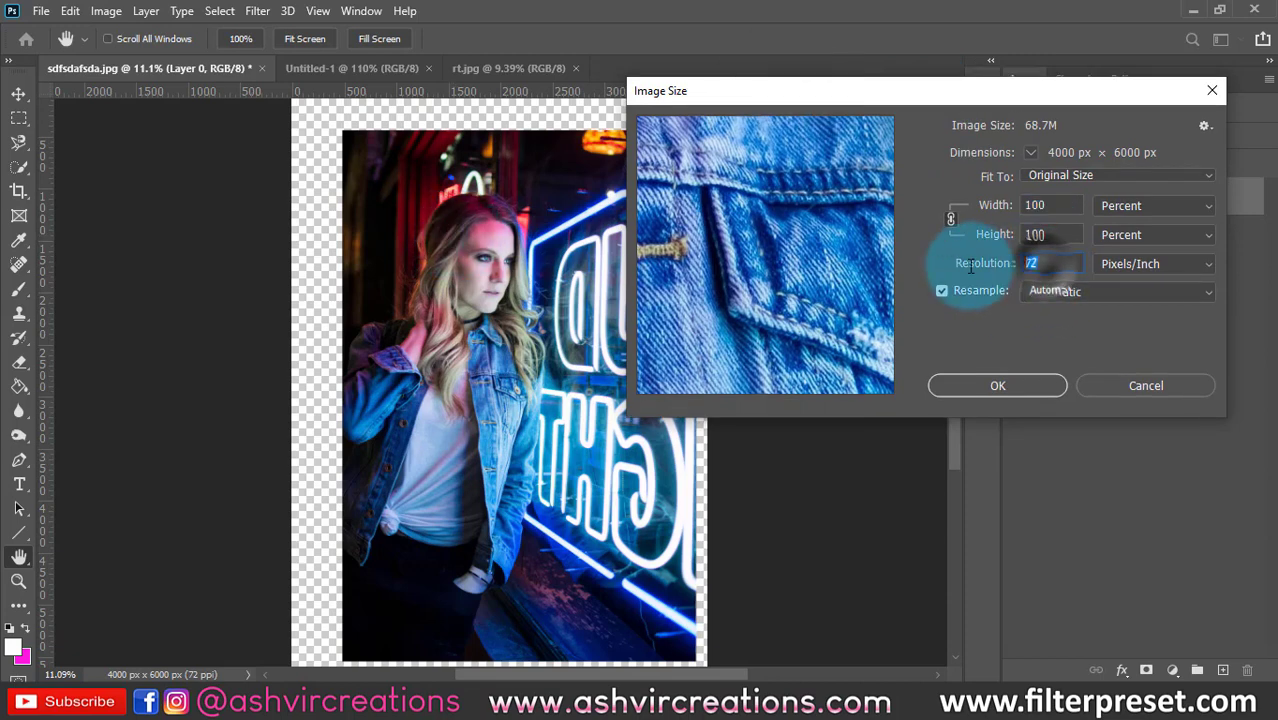
text(300)
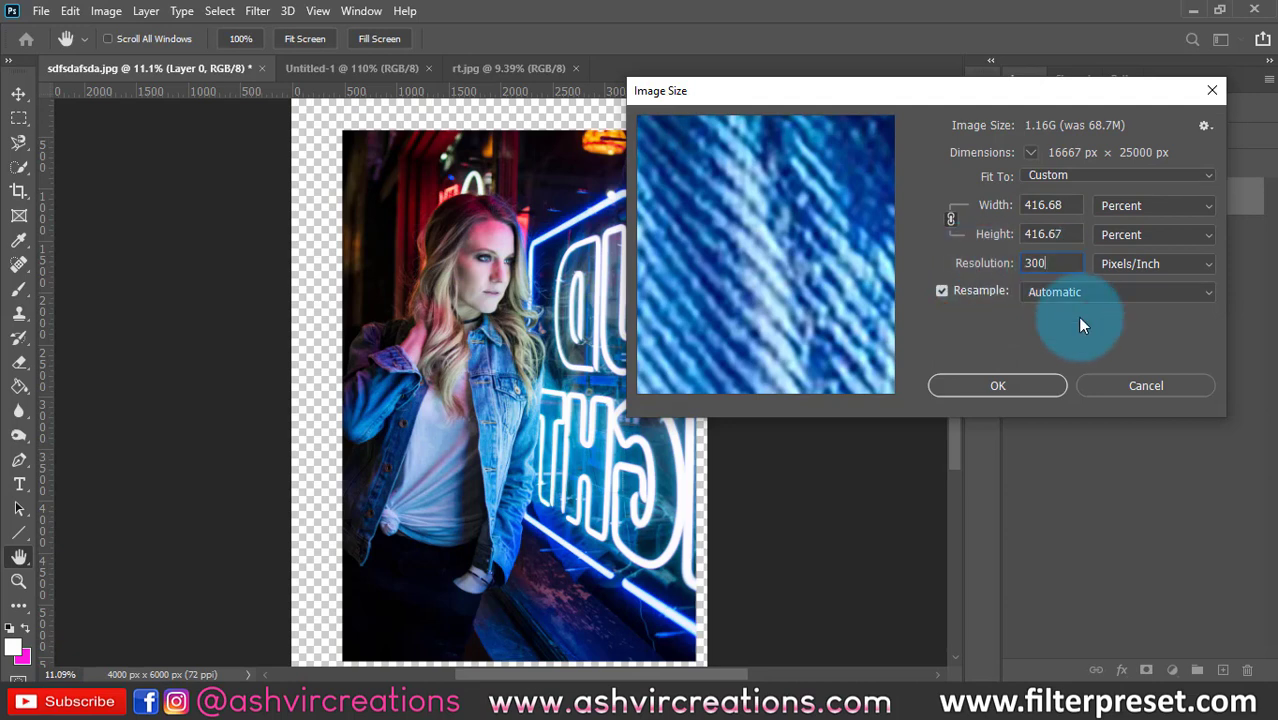
click(1000, 382)
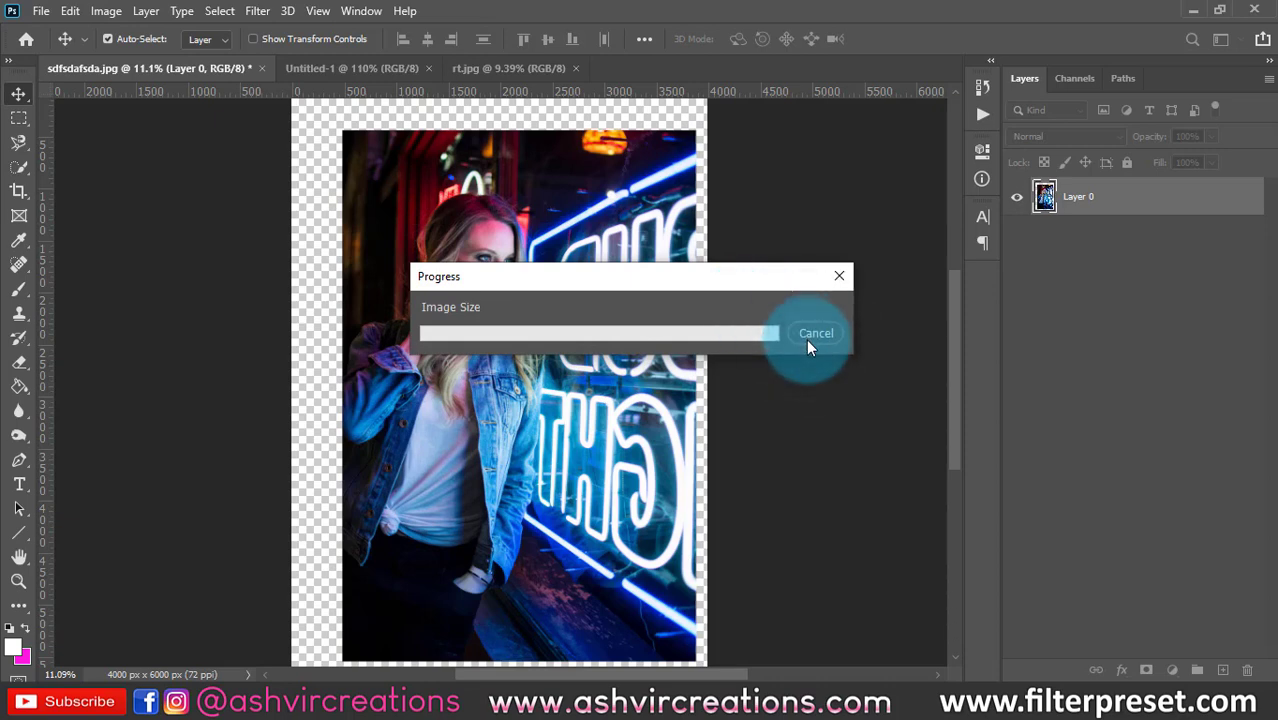
Check the image size settings and accept them without changes.
click(106, 11)
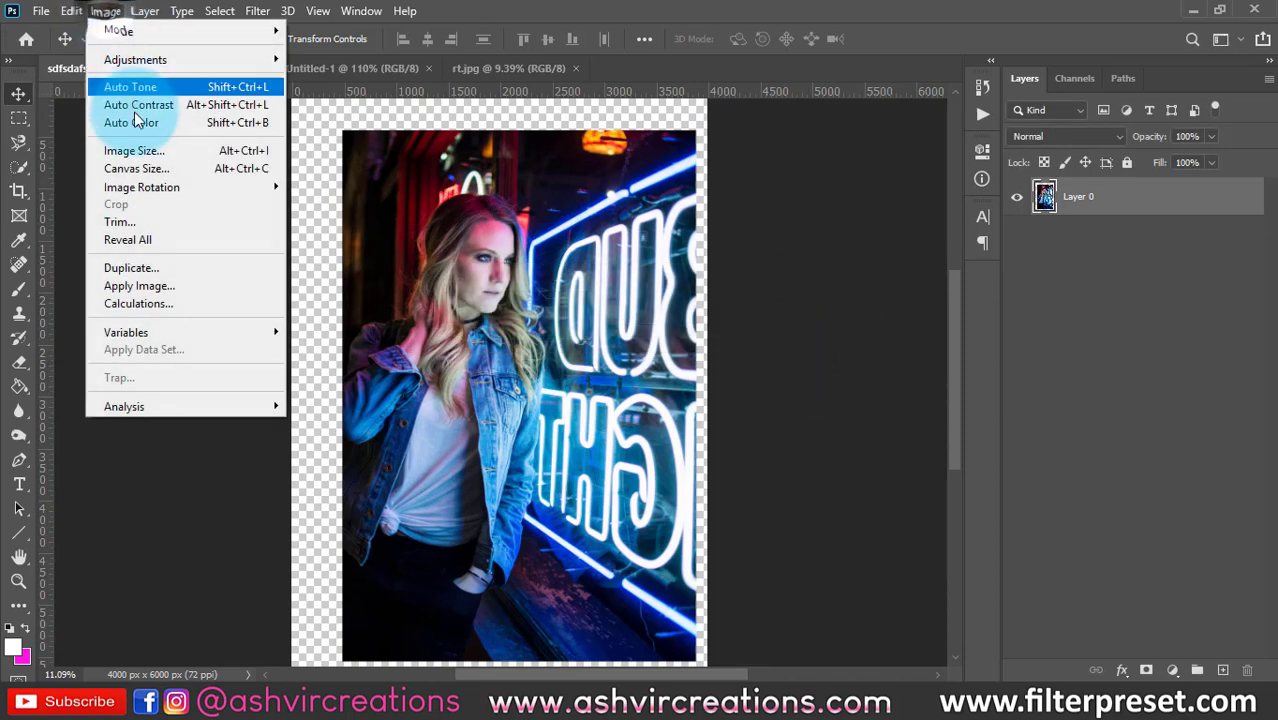
click(136, 147)
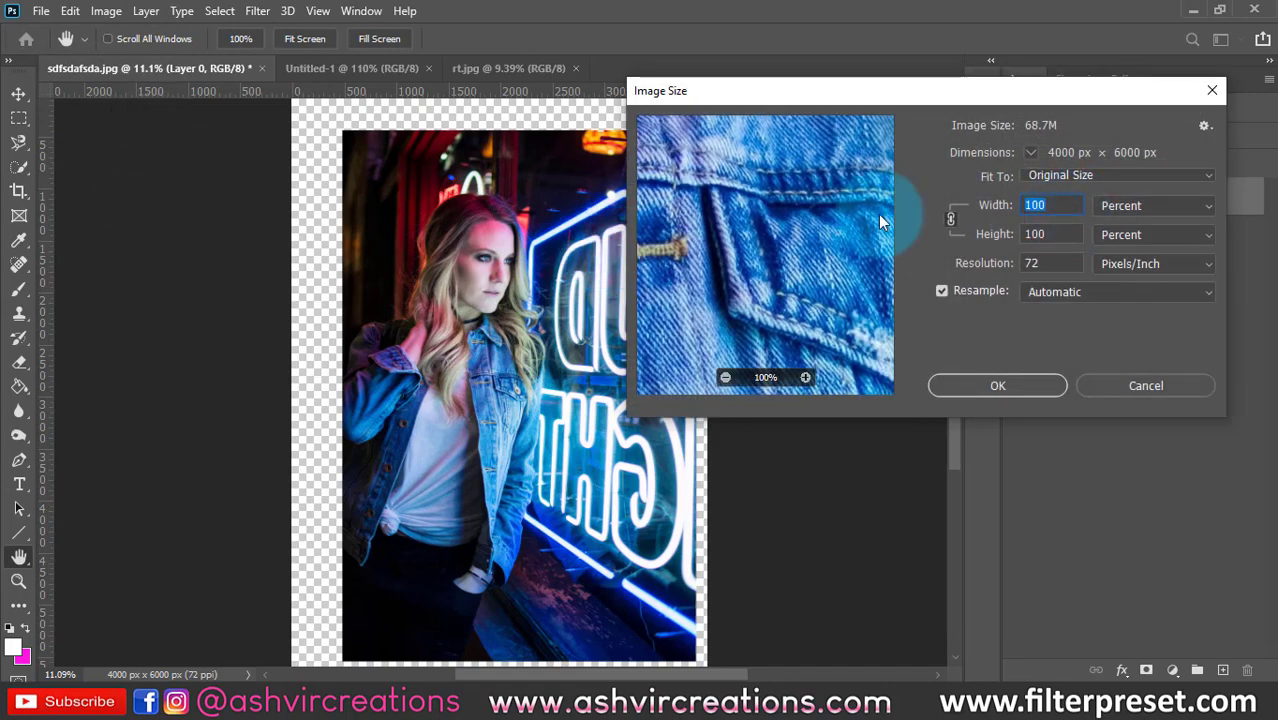
click(1017, 380)
Set the canvas size to 2000 by 3000 pixels with a centre anchor and accept the clipping.
click(106, 11)
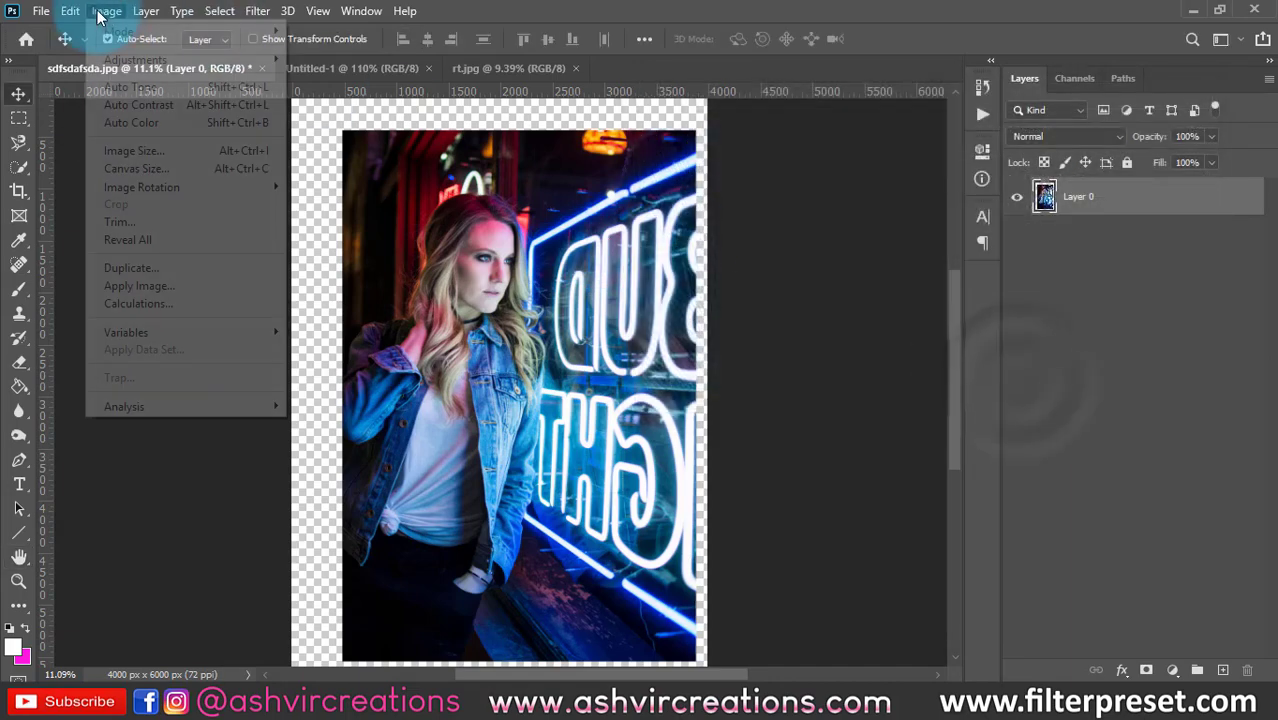
click(149, 170)
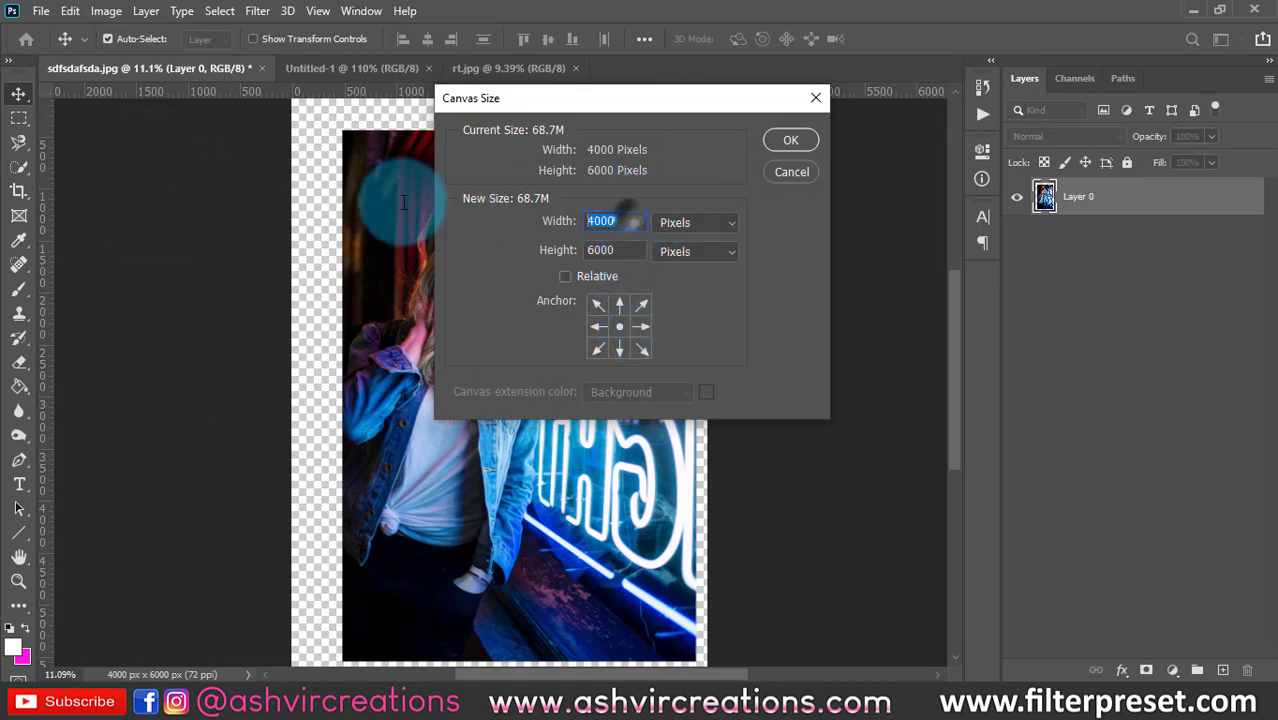
drag(528, 105, 685, 97)
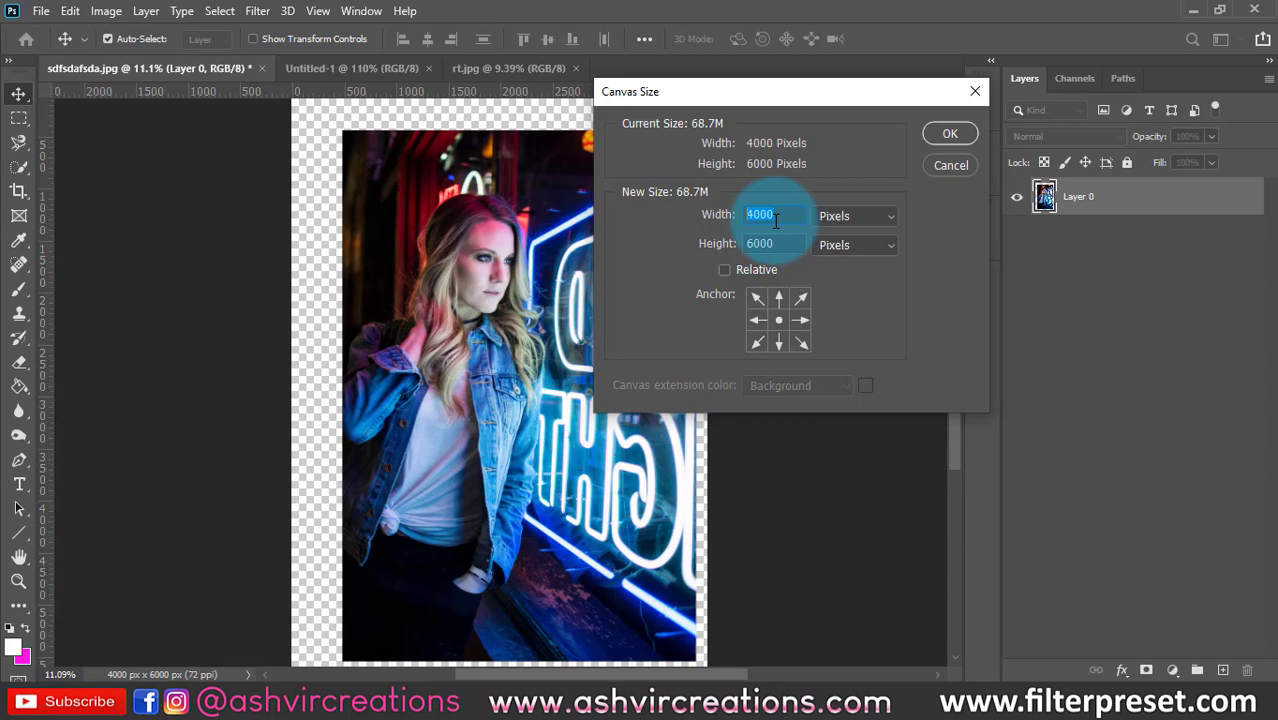
text(2)
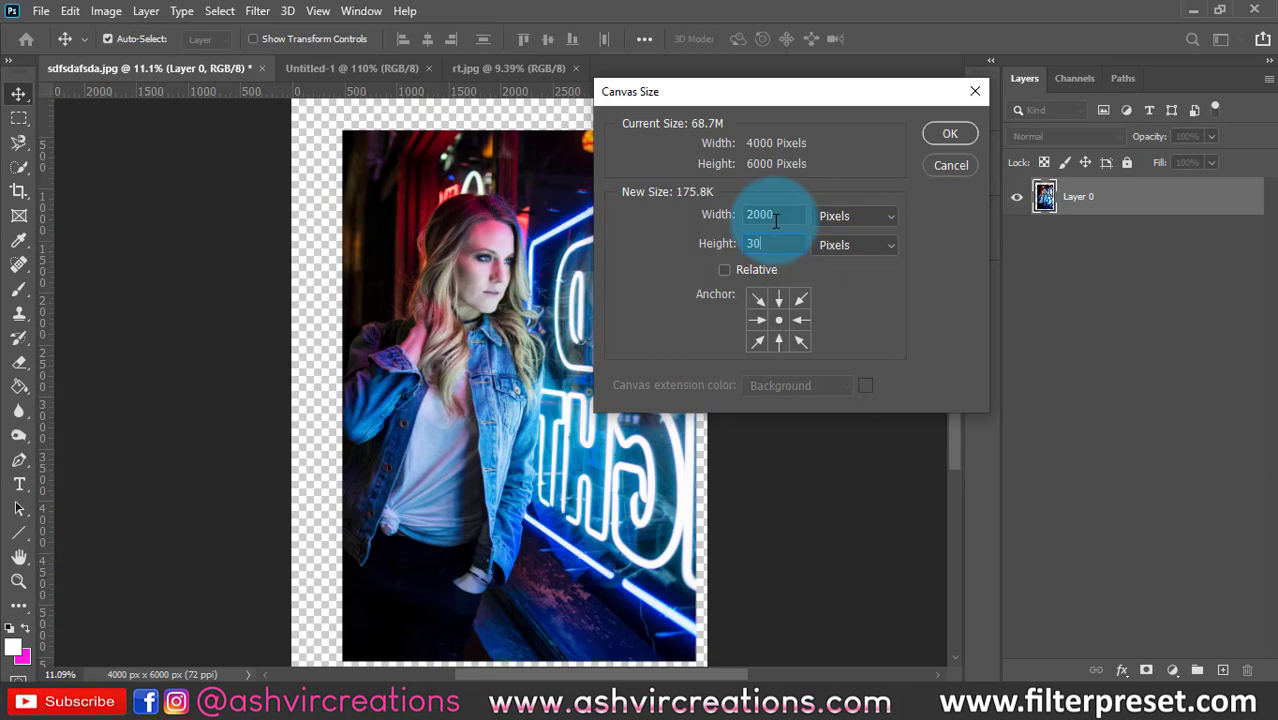
key(Return)
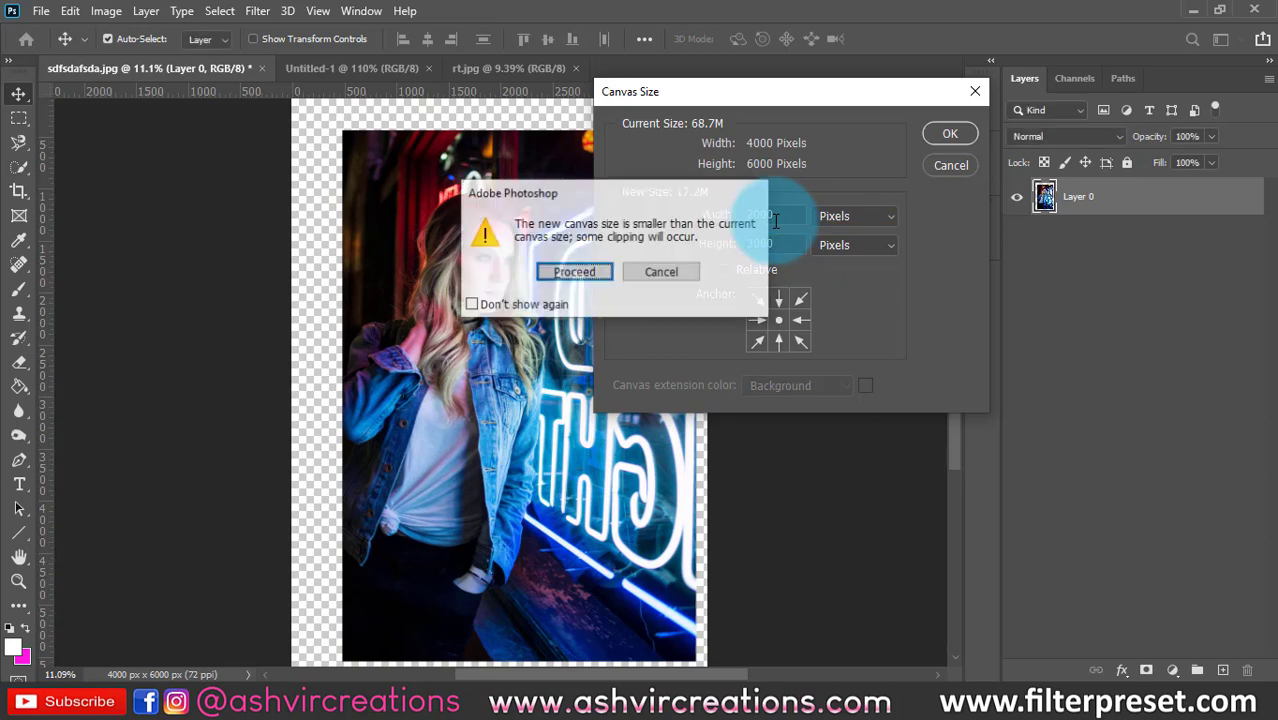
click(563, 273)
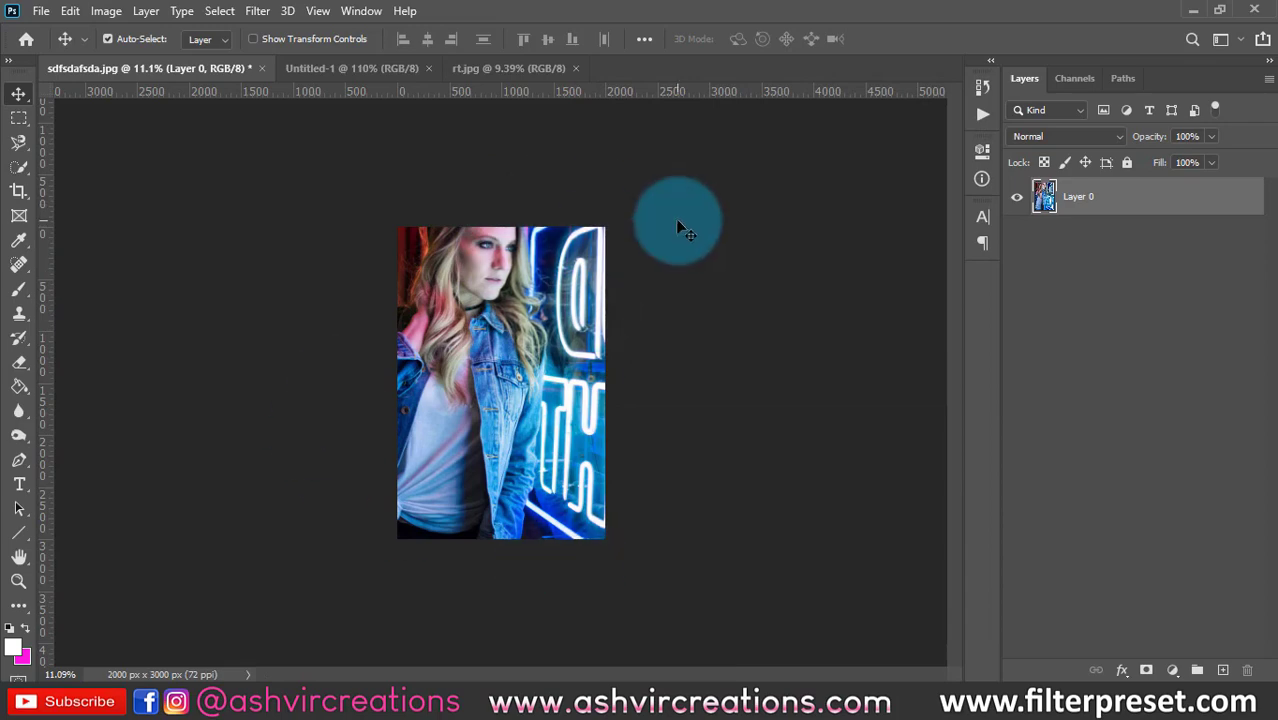
Undo and redo the canvas resize to compare both versions, and finish with it undone.
key(ctrl+z)
scroll(677, 222, down, 5)
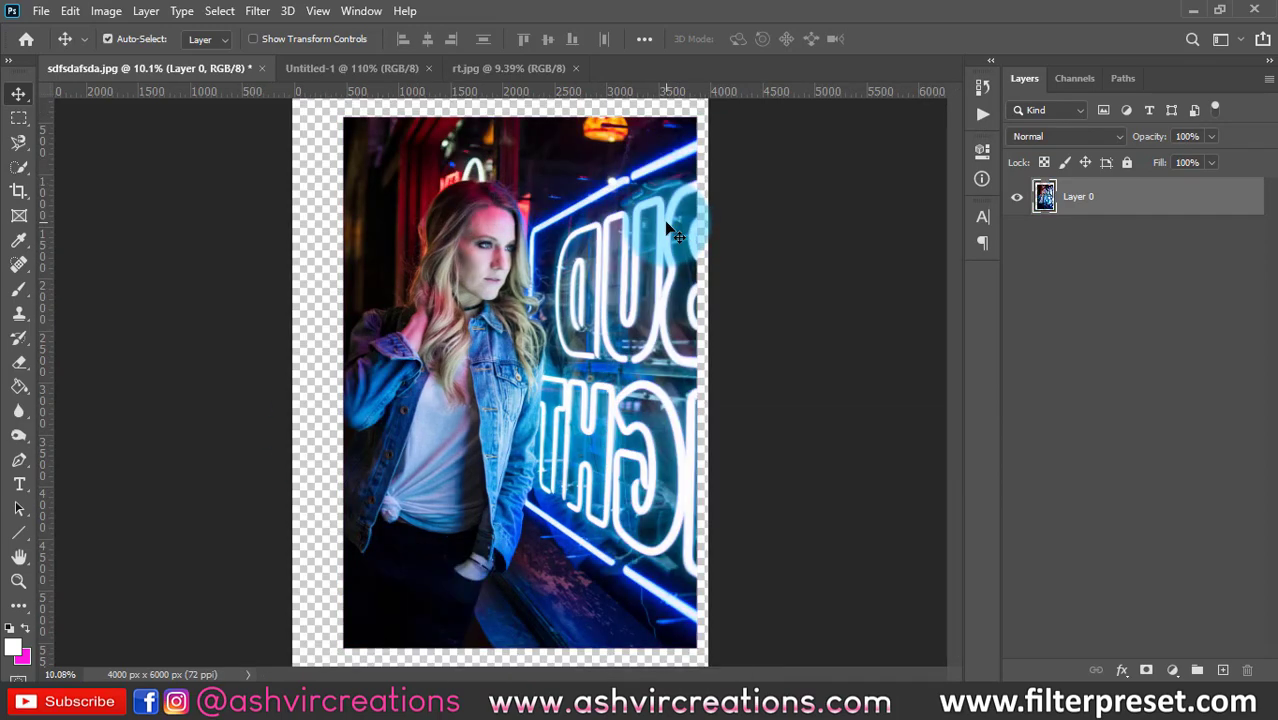
key(ctrl+shift+z)
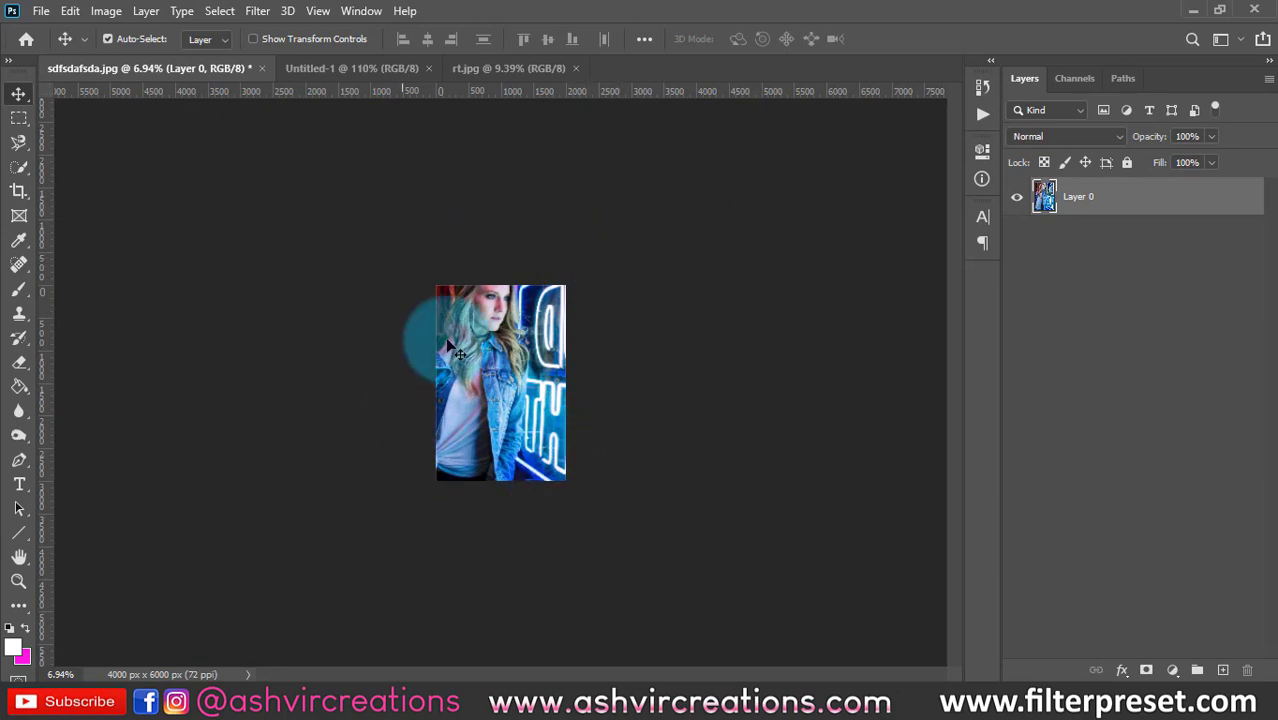
key(ctrl+z)
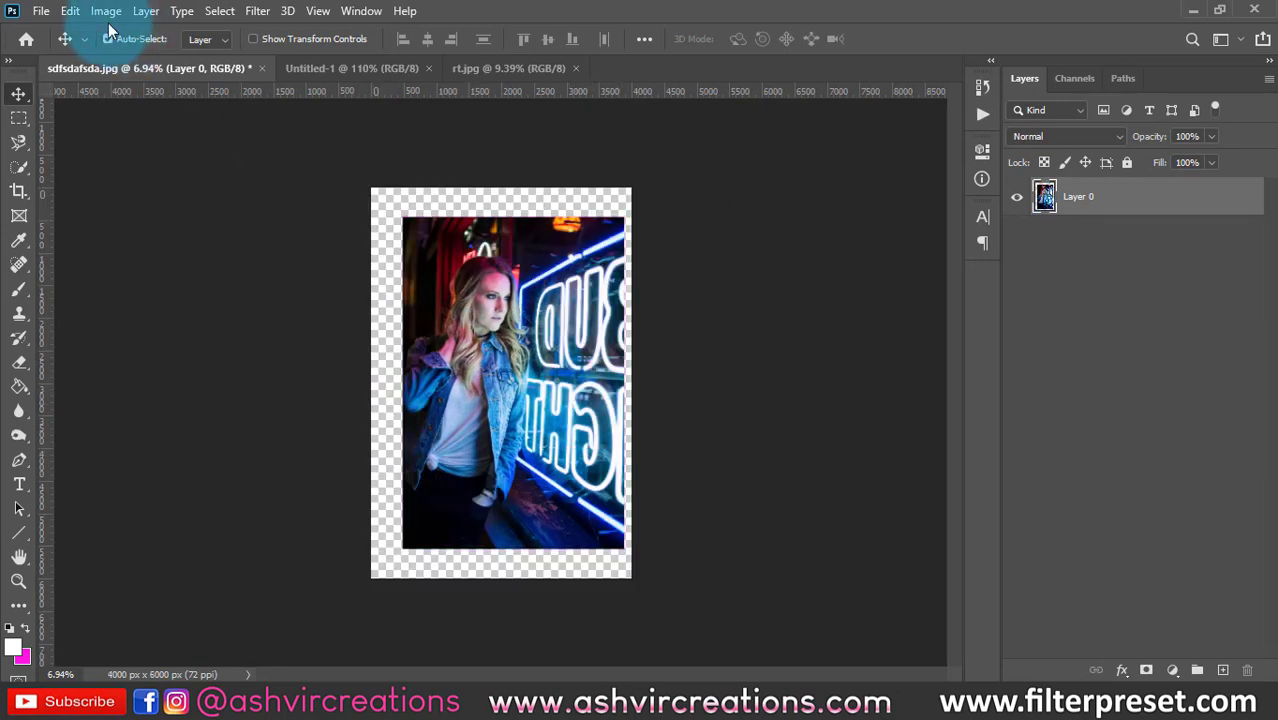
Examine the Trim options for the image and leave without trimming.
click(106, 12)
mouse_move(144, 193)
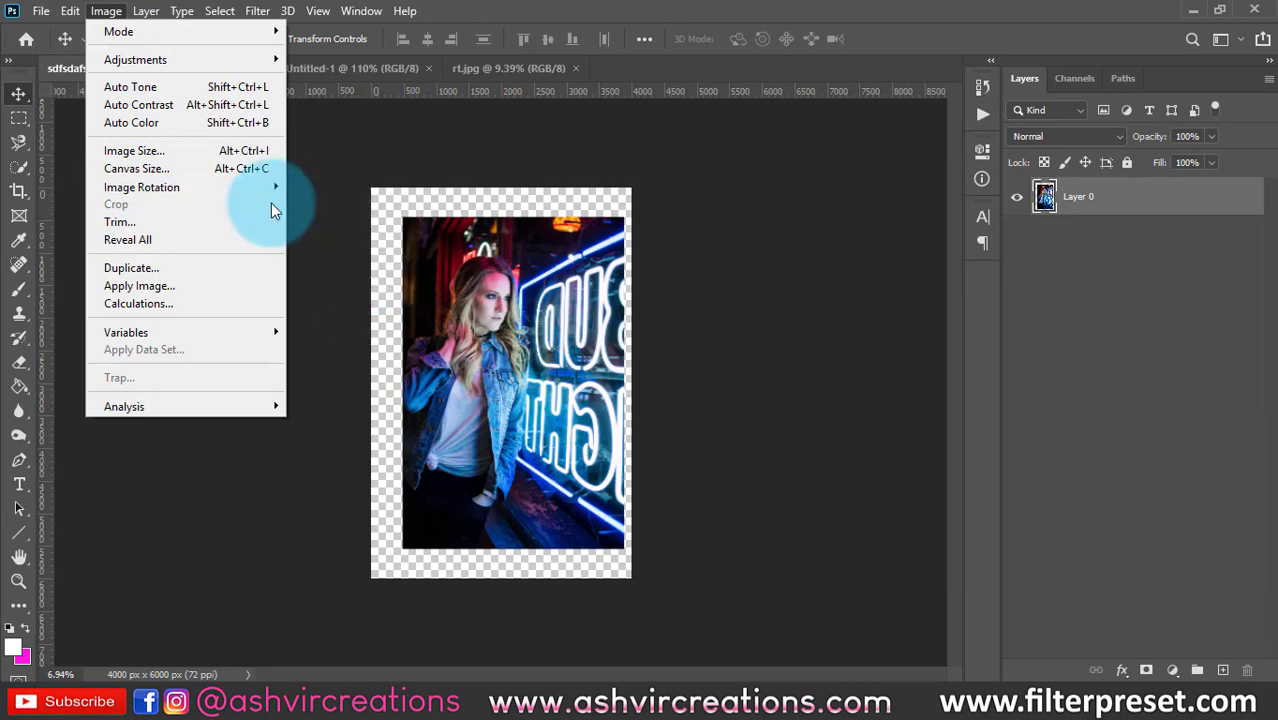
click(140, 219)
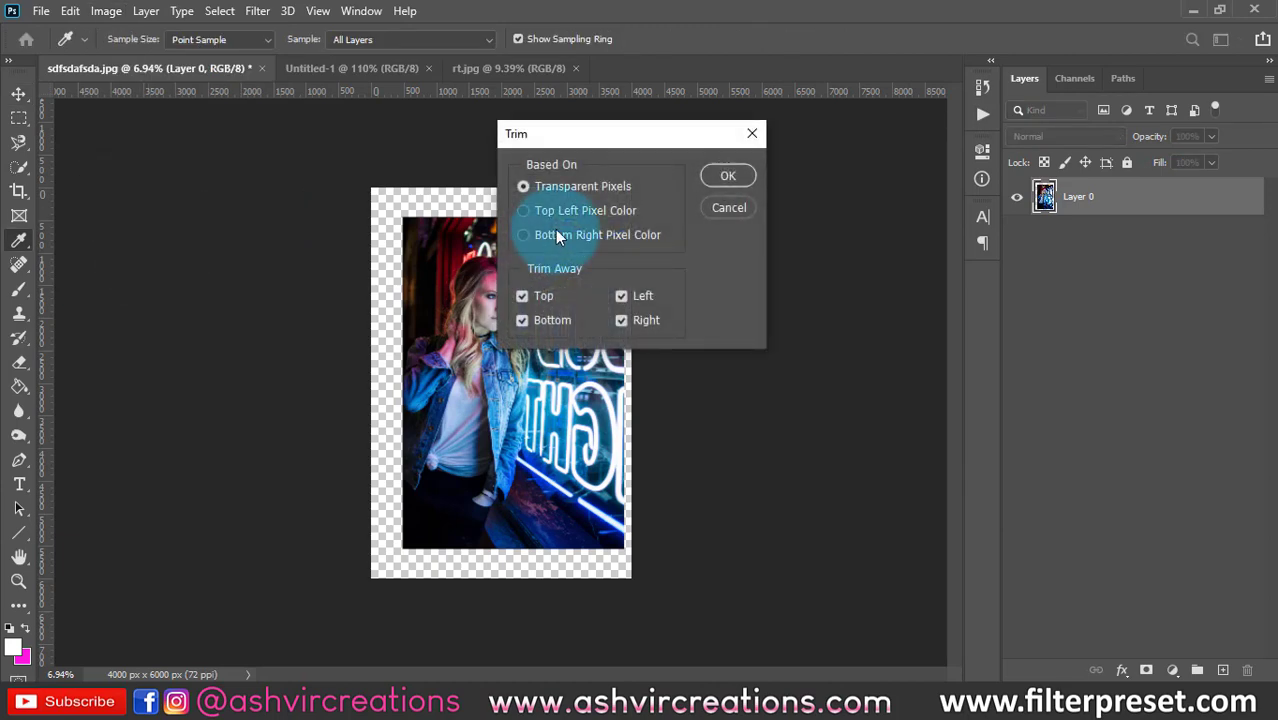
click(728, 207)
key(v)
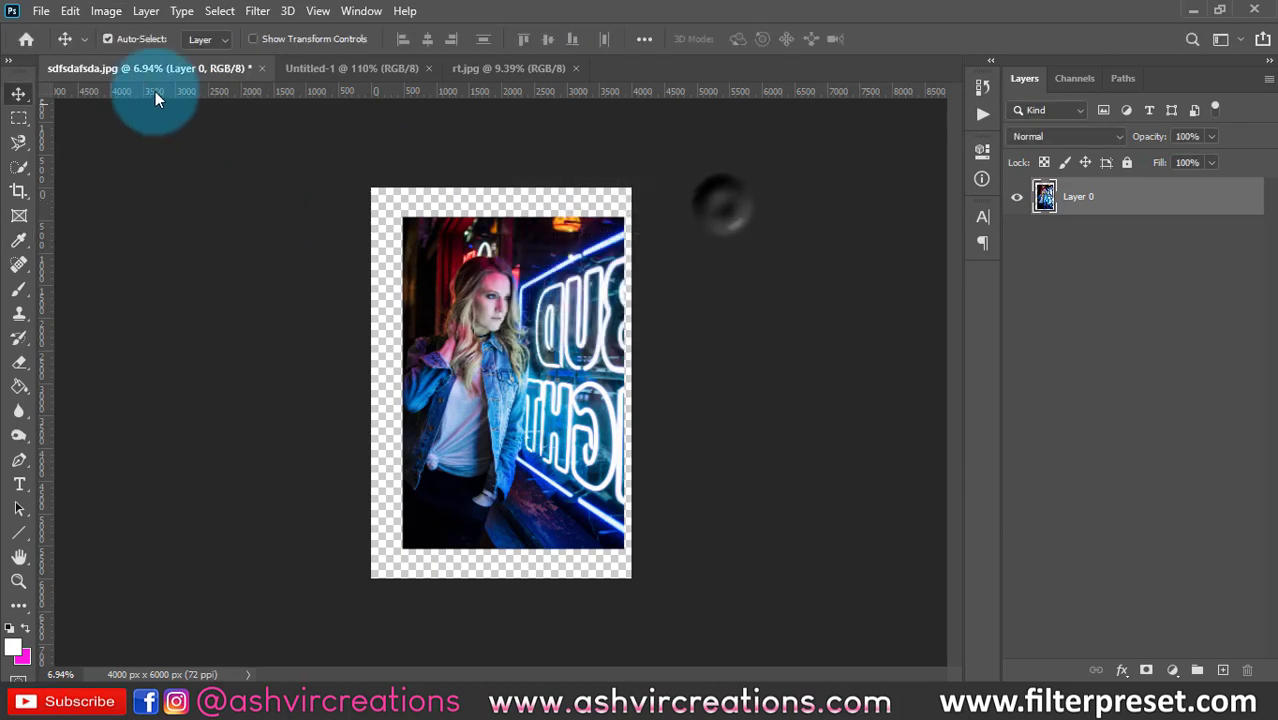
Duplicate the portrait image into a new document, keeping the suggested name.
click(104, 11)
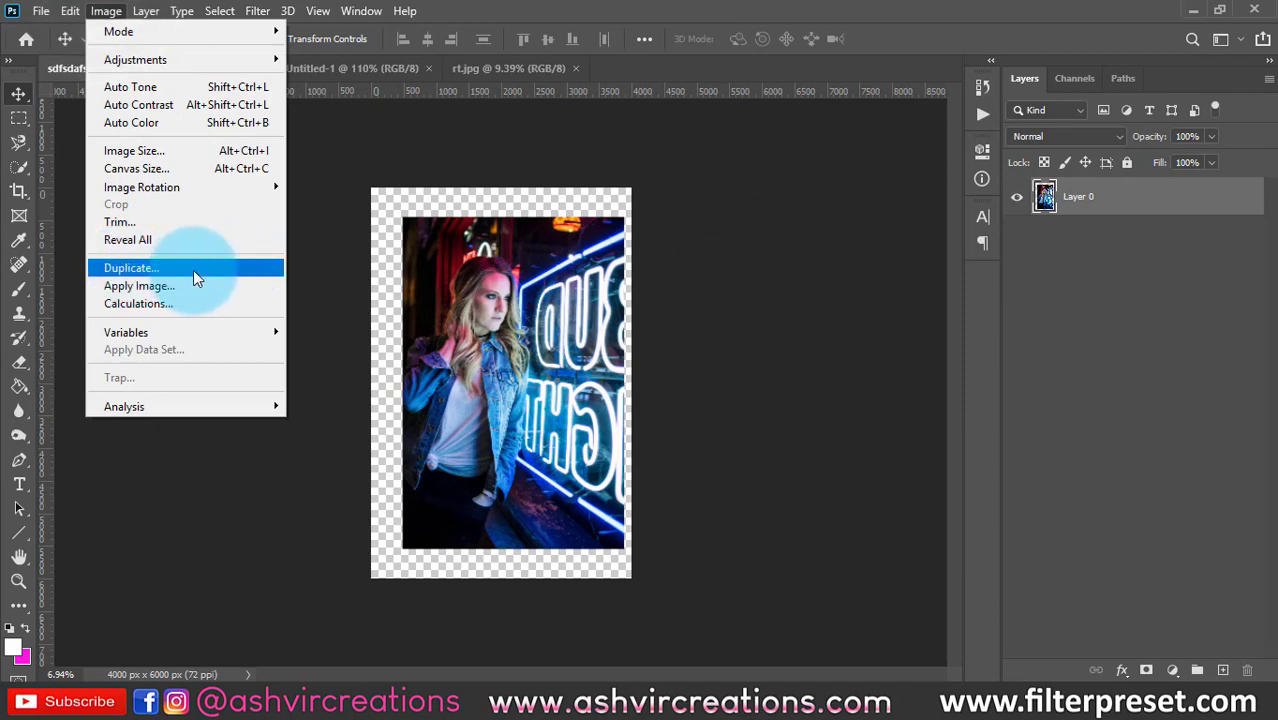
click(444, 312)
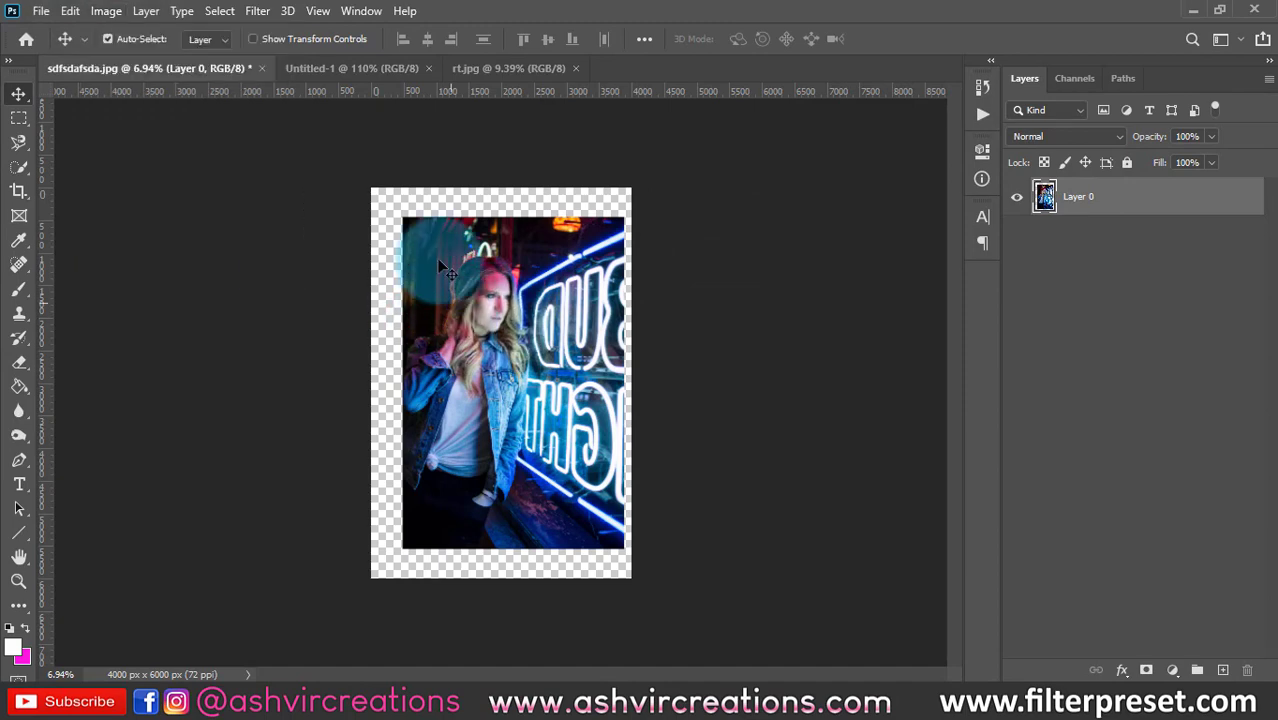
click(106, 12)
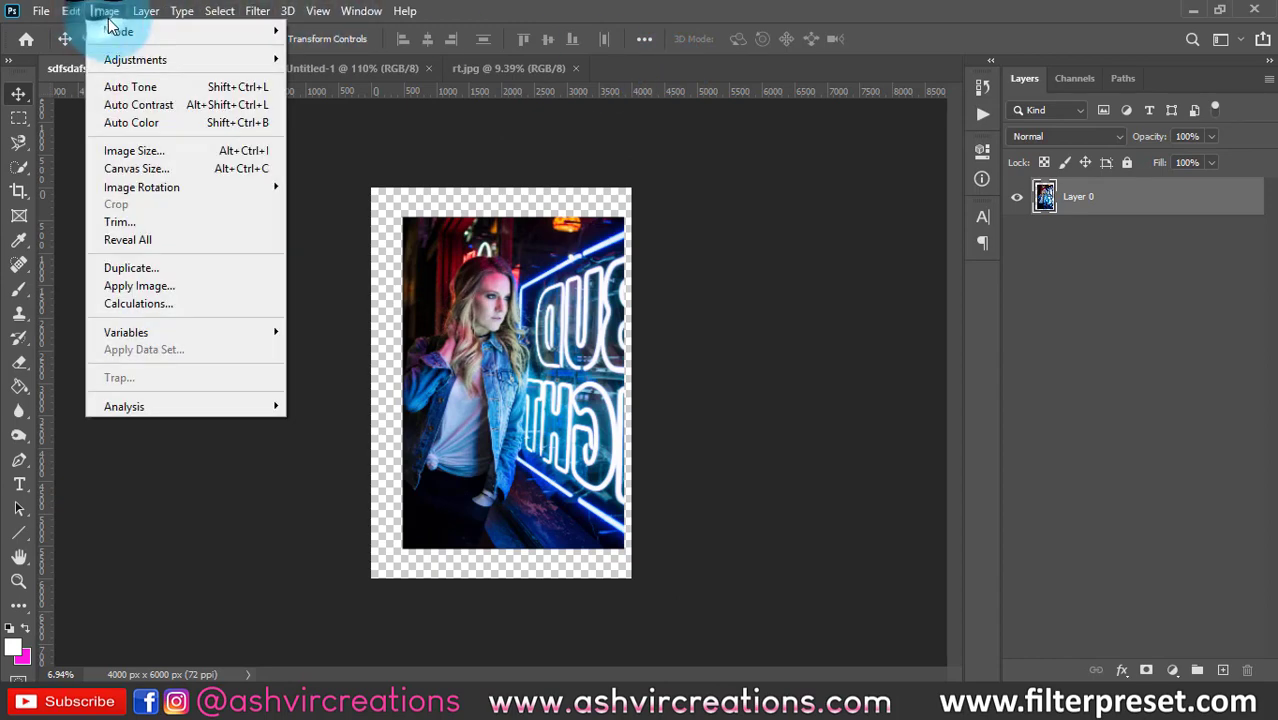
click(131, 268)
click(782, 203)
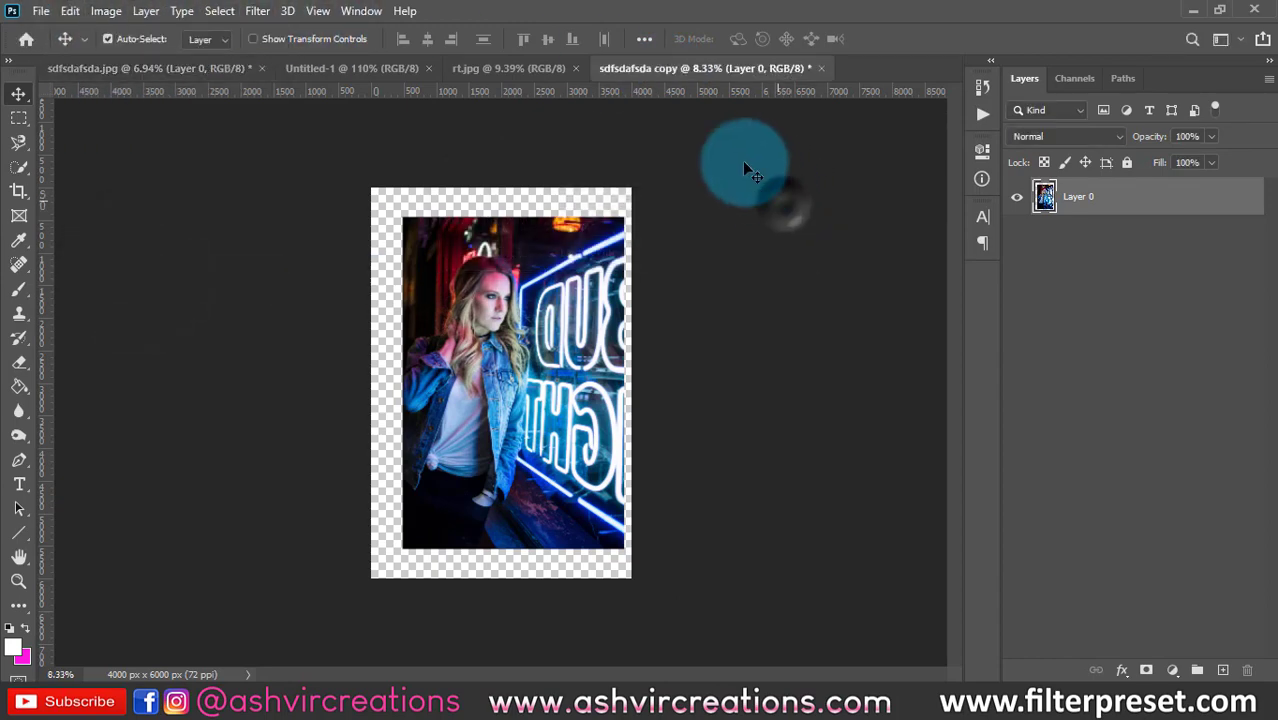
Compare the original portrait document with its duplicate, ending on the duplicate.
click(220, 68)
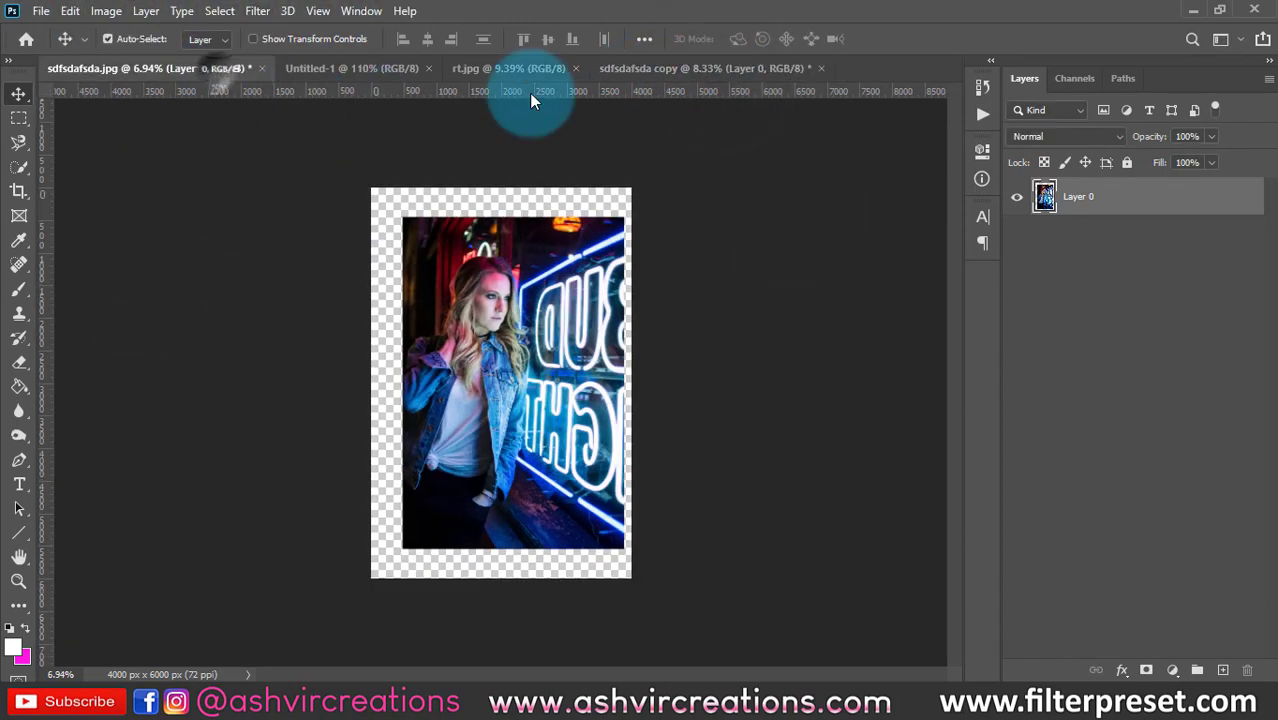
click(688, 67)
click(168, 68)
click(682, 67)
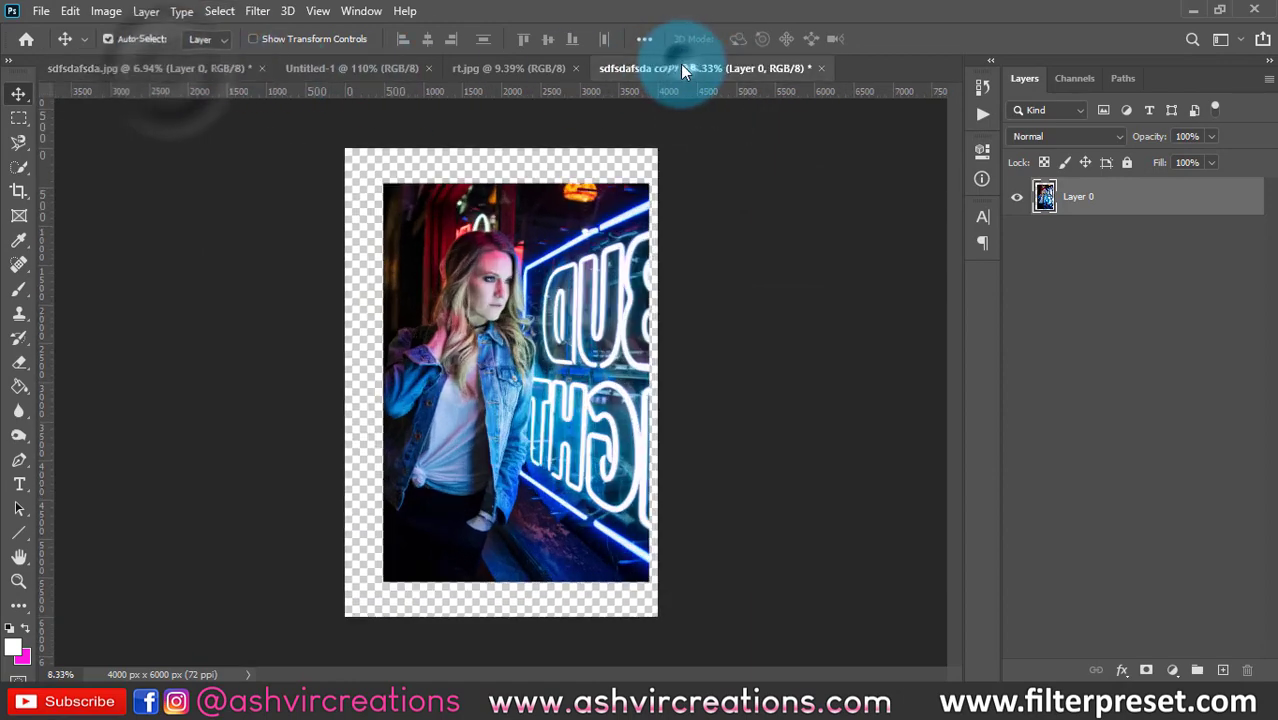
scroll(630, 125, up, 1)
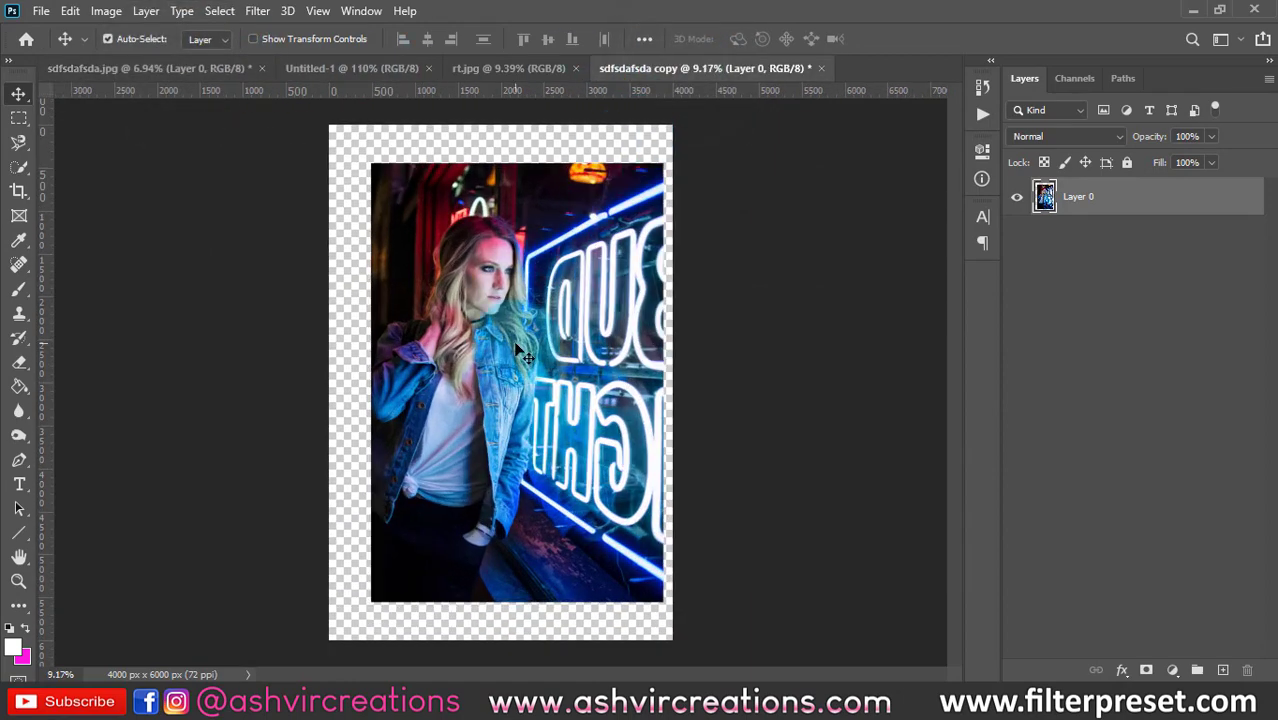
Examine the Variables and Analysis commands available for the duplicated image.
click(199, 144)
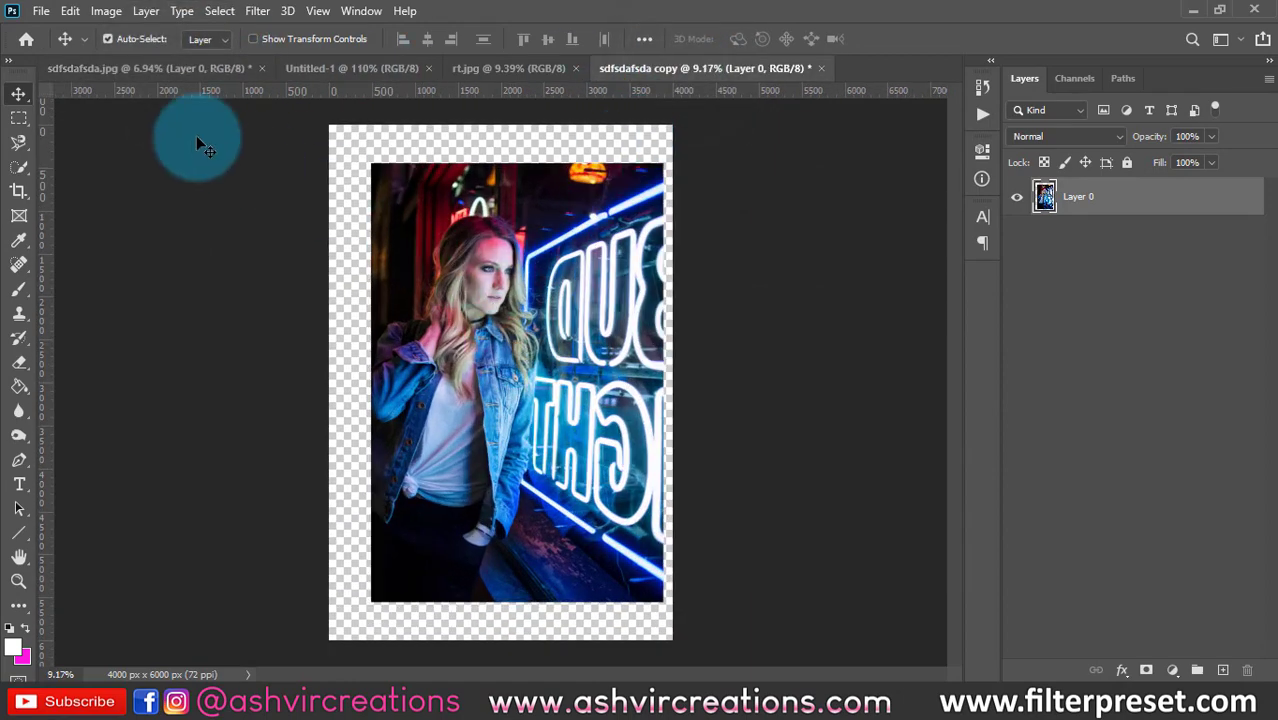
click(104, 12)
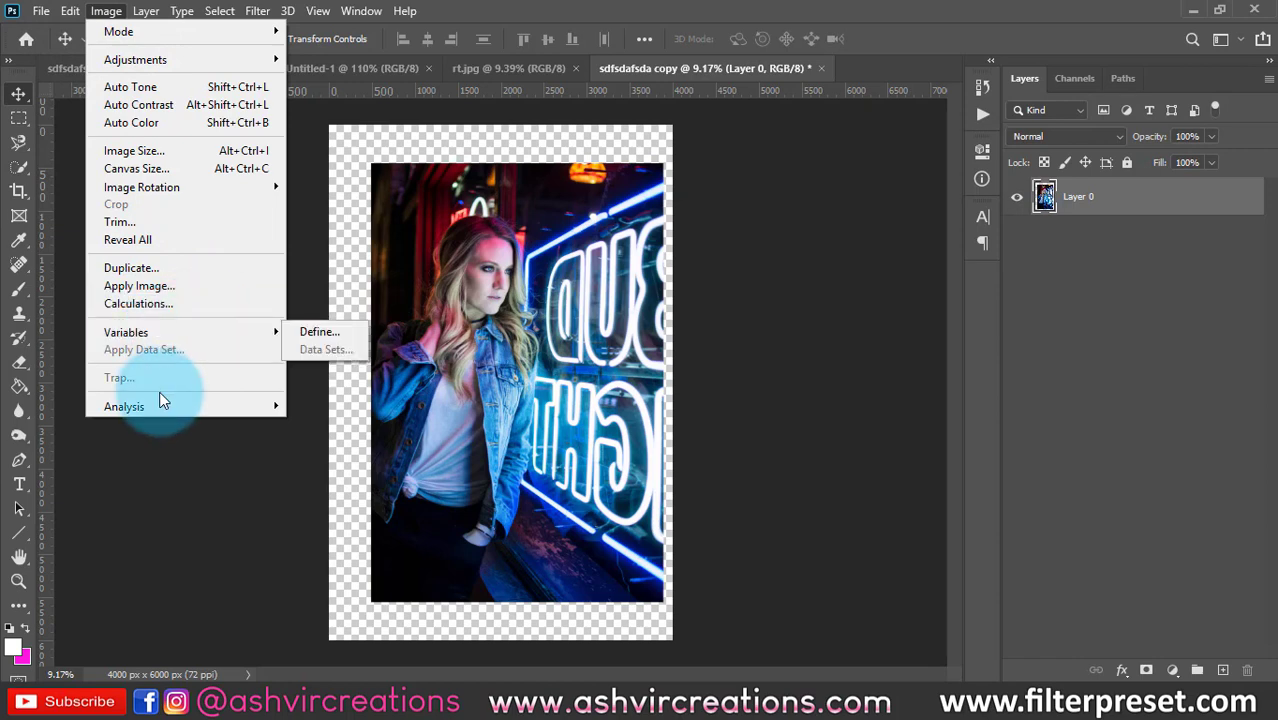
mouse_move(157, 402)
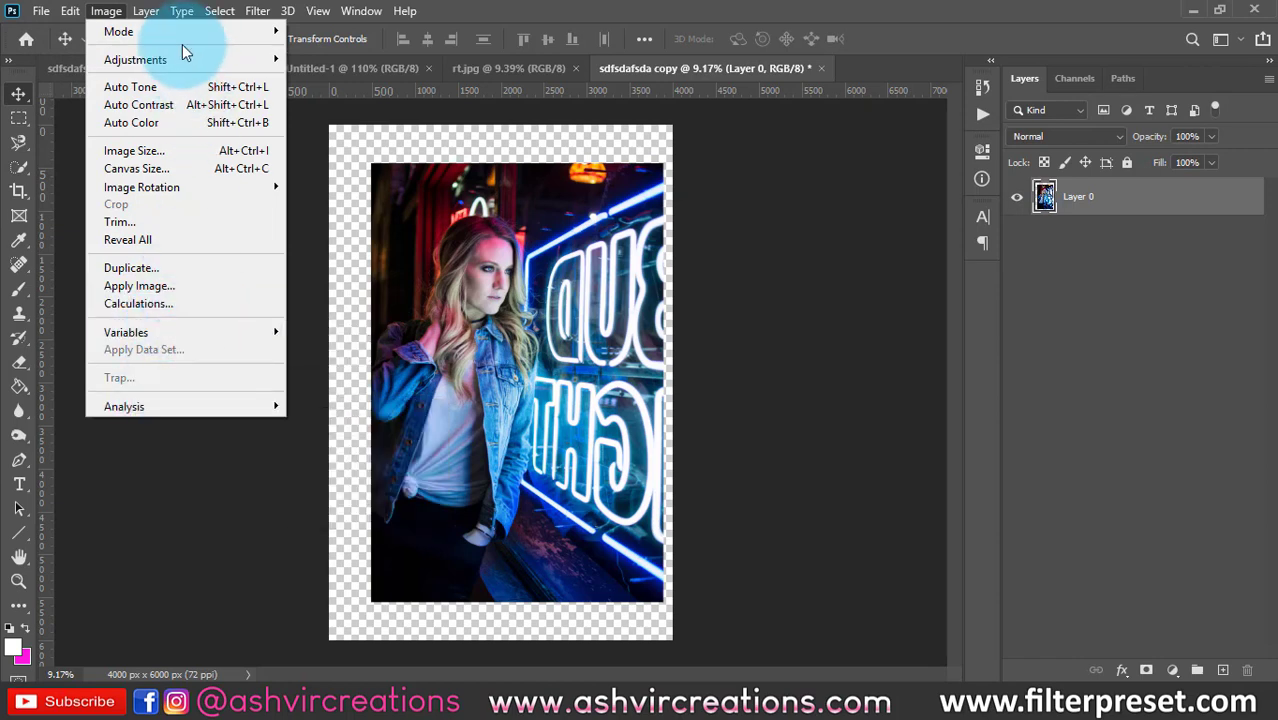
Examine the Layer commands available for the duplicated portrait.
click(143, 12)
click(142, 12)
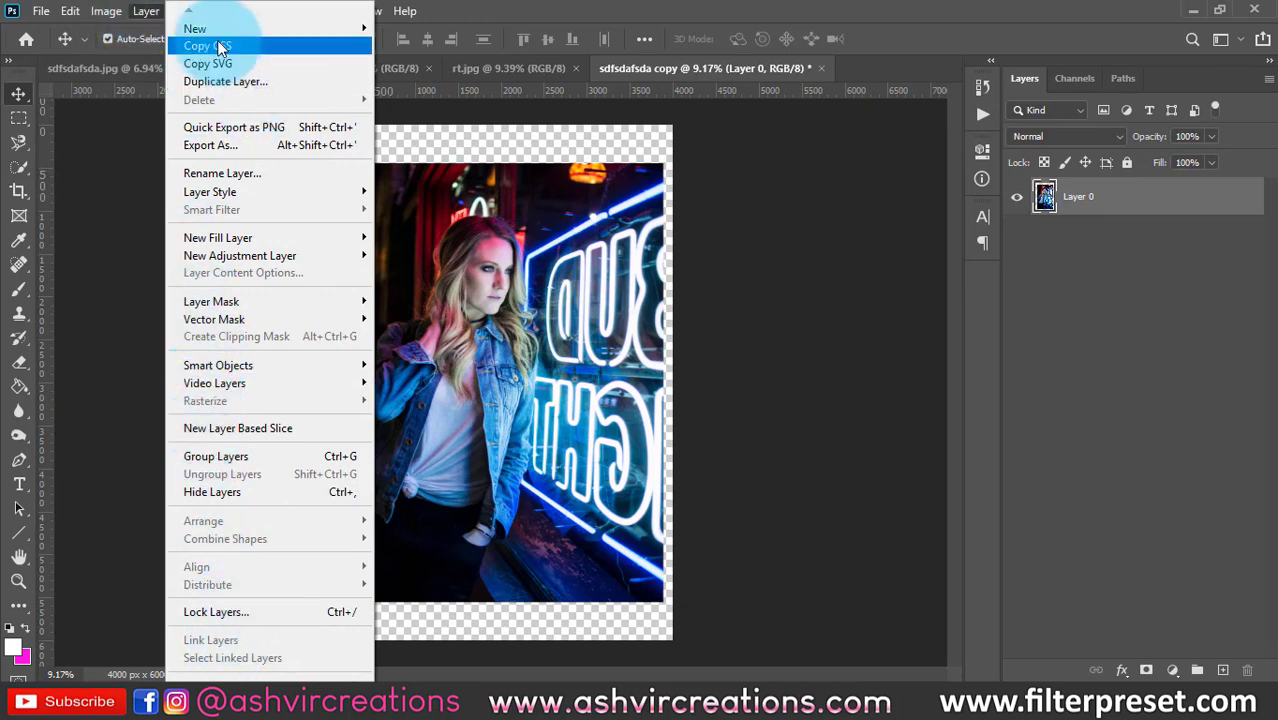
click(148, 13)
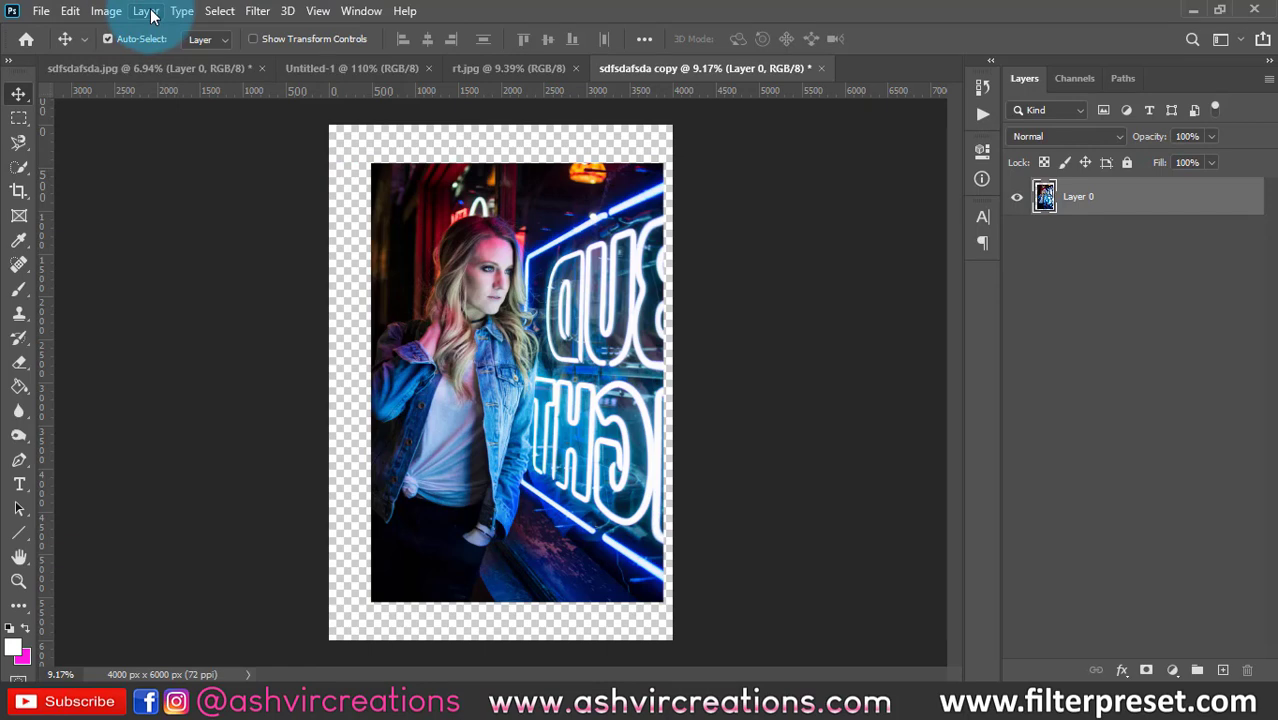
click(148, 13)
click(149, 13)
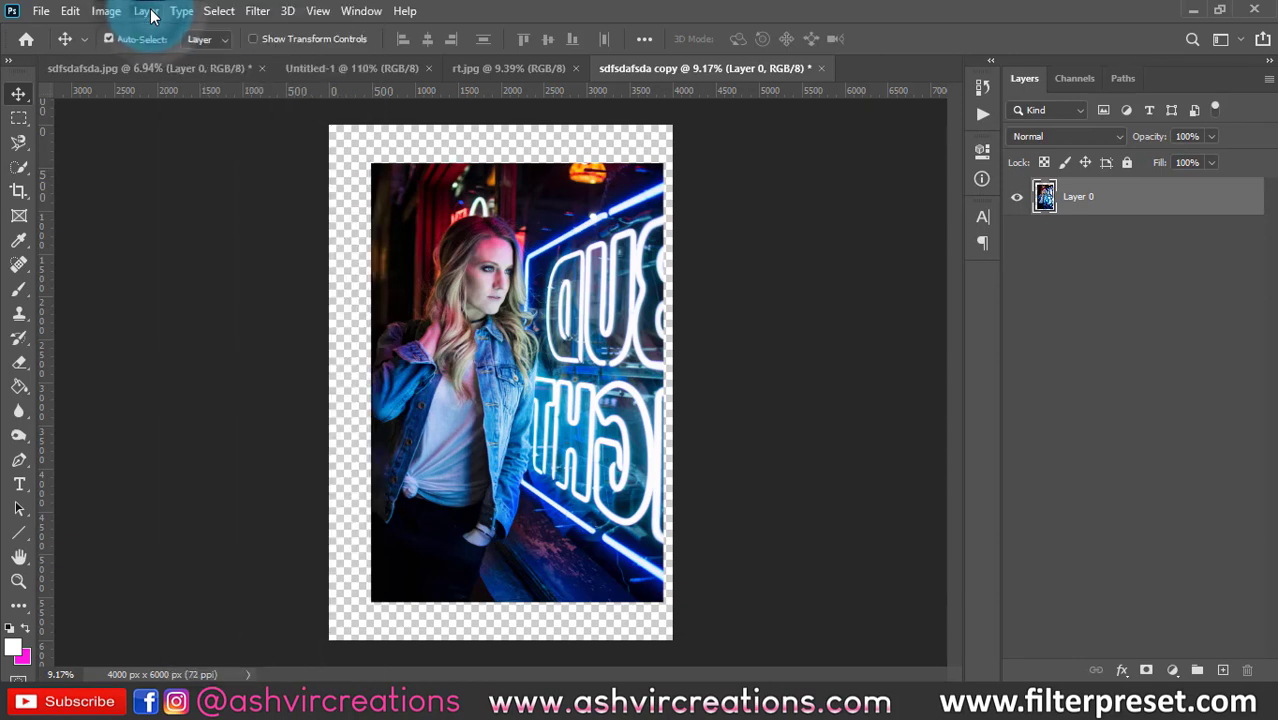
Examine the Type and Layer commands with a trial text layer active over the portrait, and discard that layer.
click(185, 12)
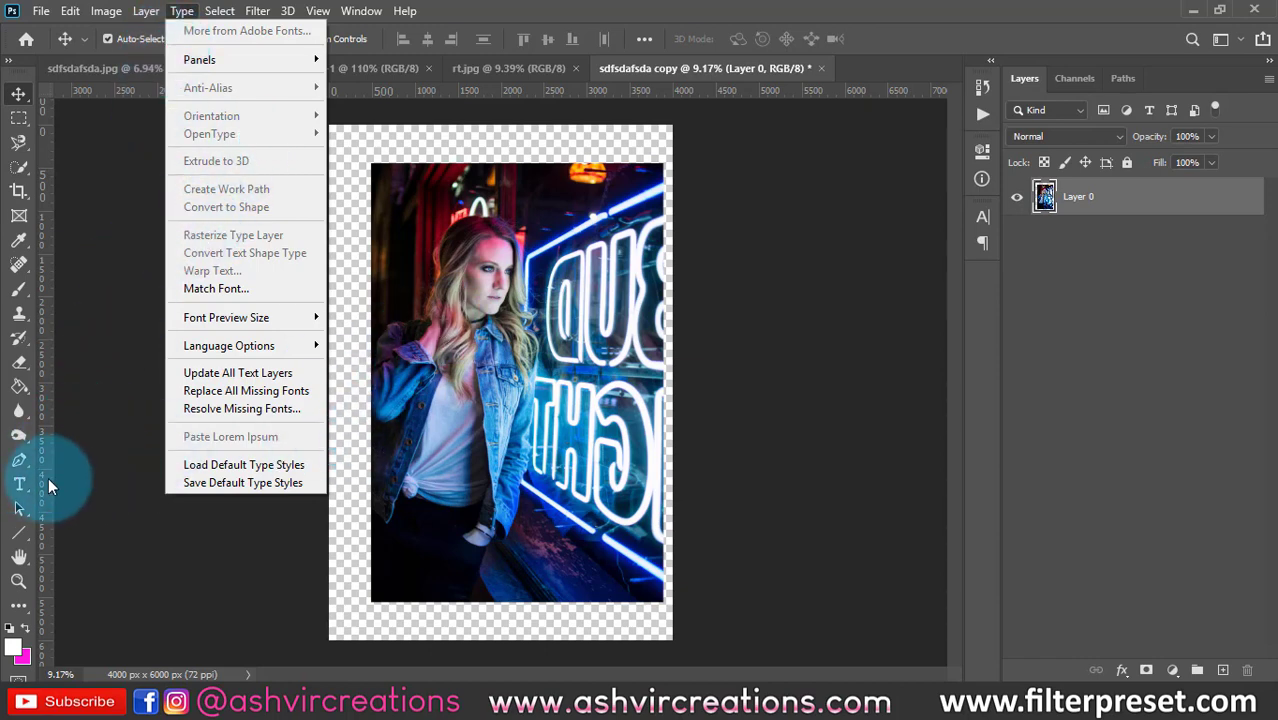
click(19, 484)
click(19, 484)
click(424, 258)
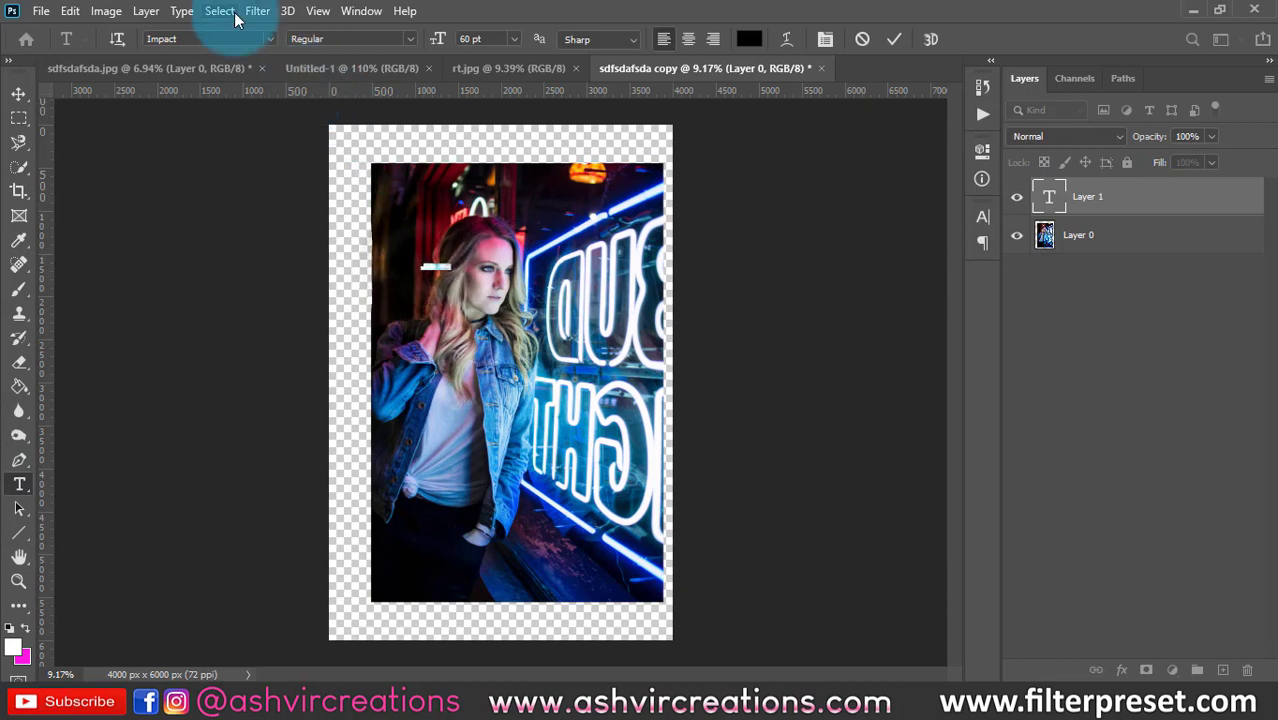
click(181, 11)
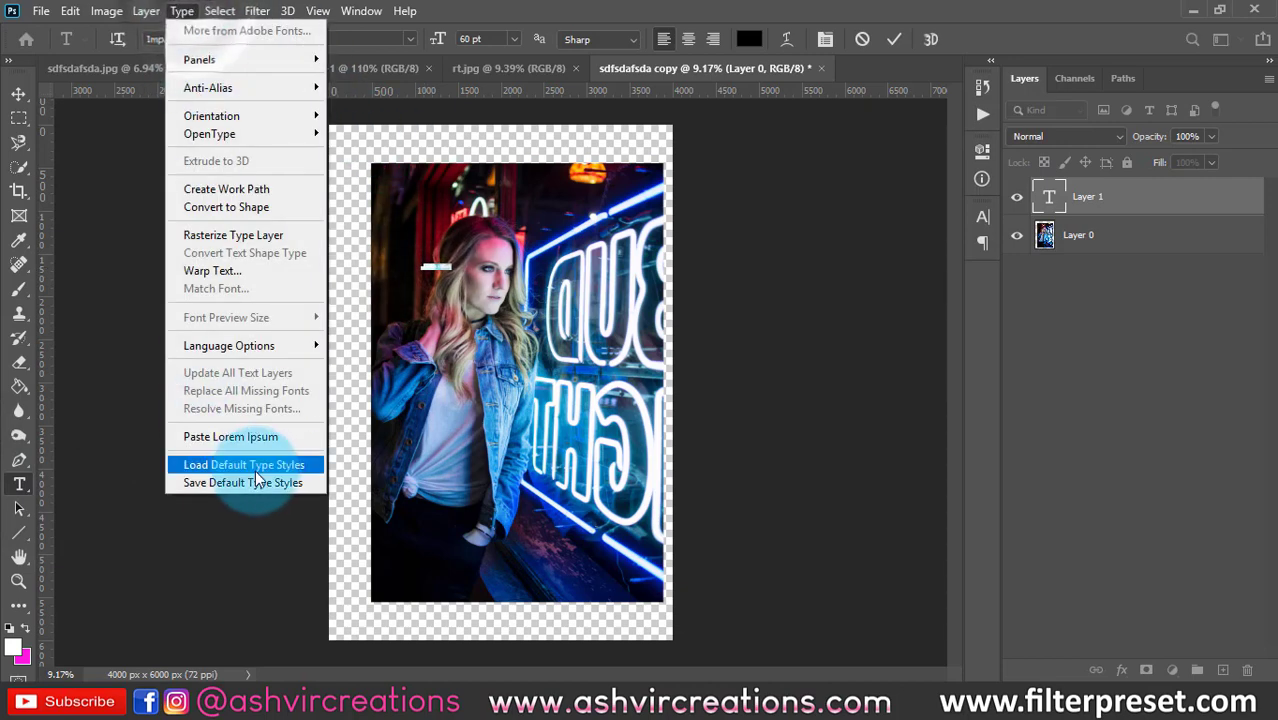
mouse_move(157, 14)
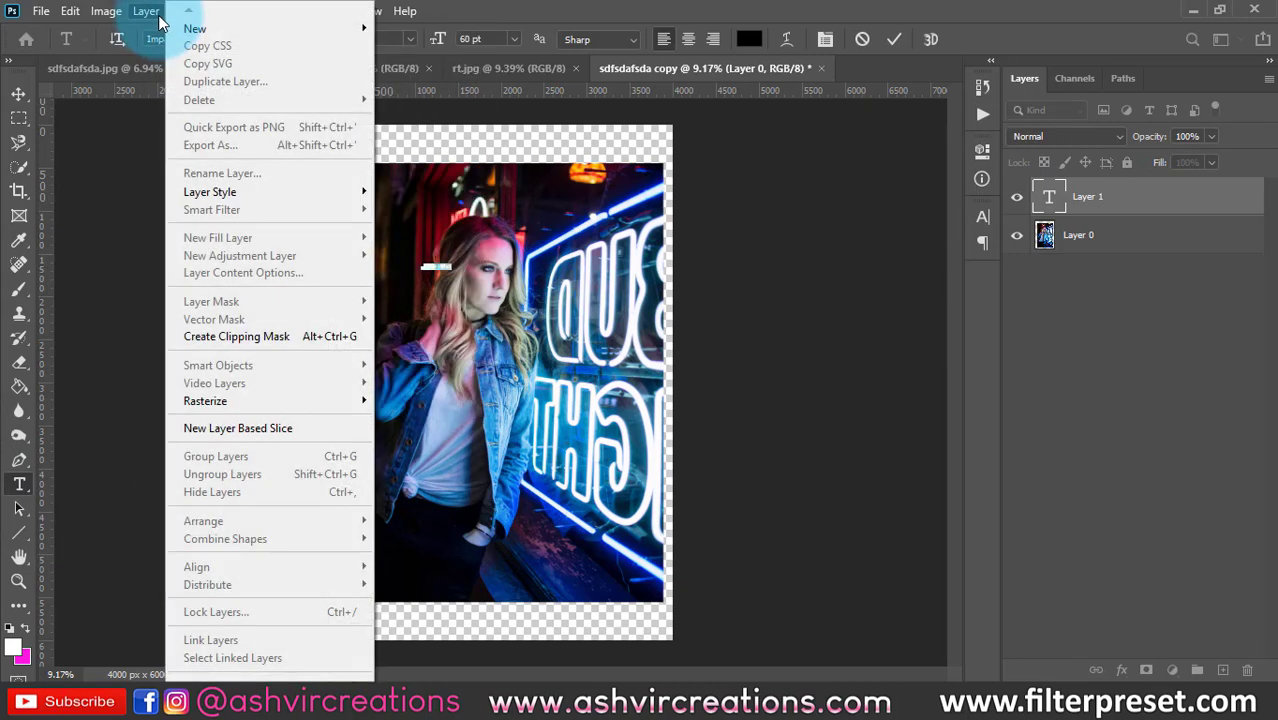
click(157, 14)
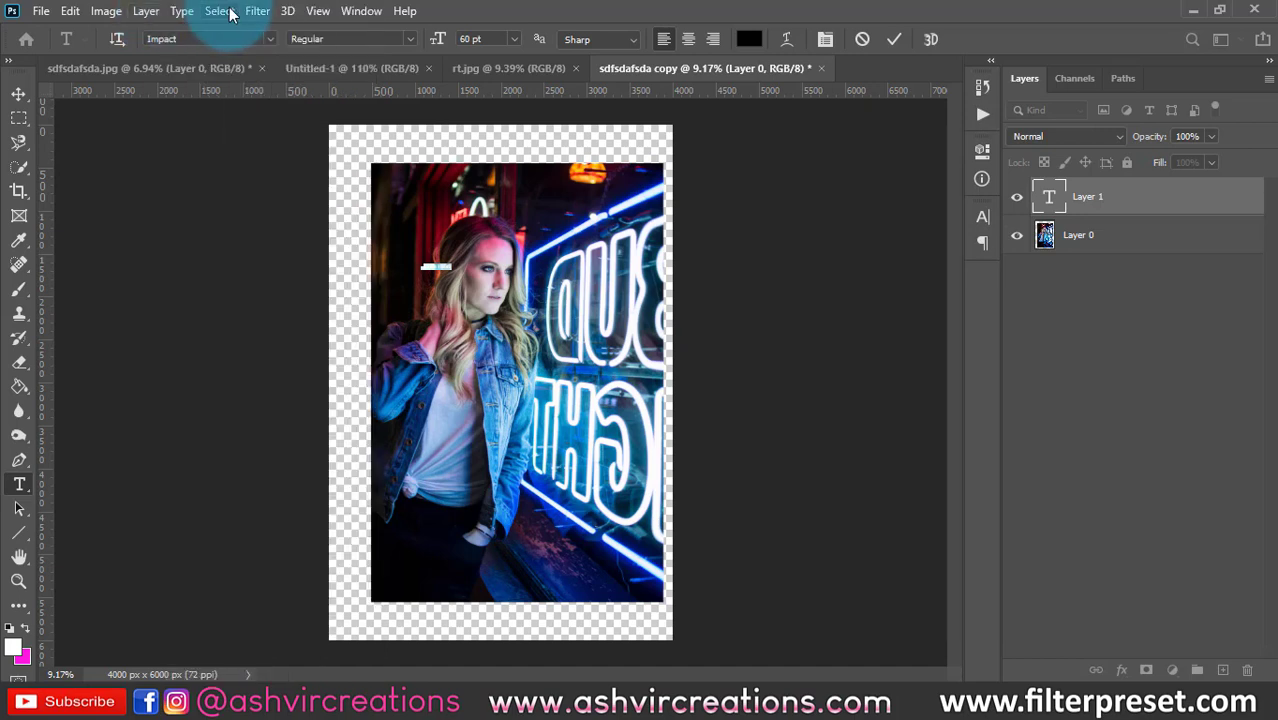
click(862, 39)
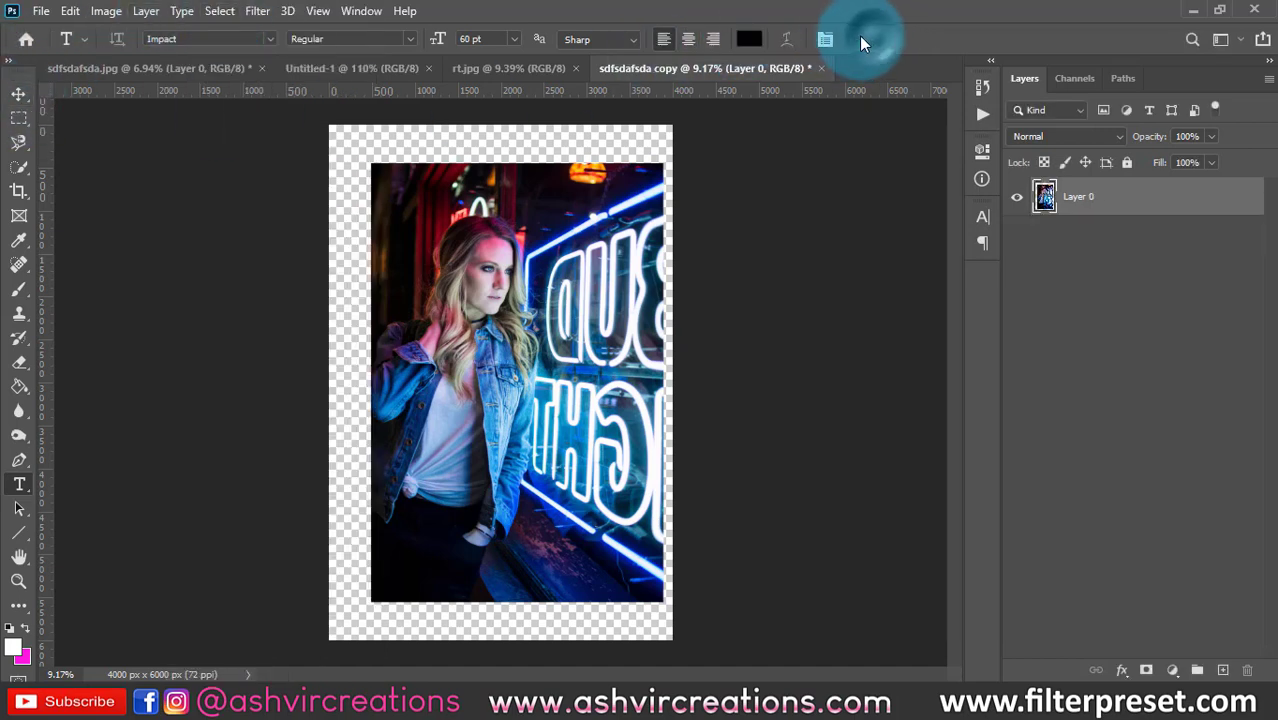
Look over the Select commands and duplicate Layer 0 twice.
click(226, 13)
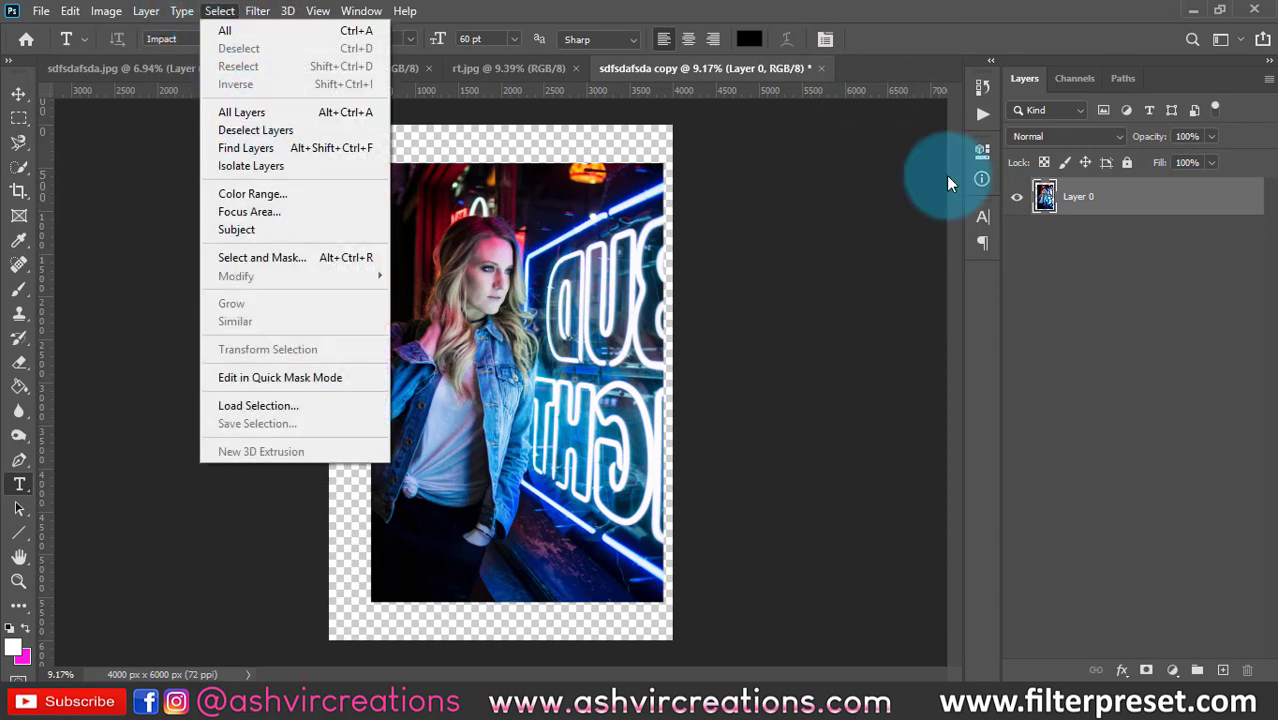
key(Escape)
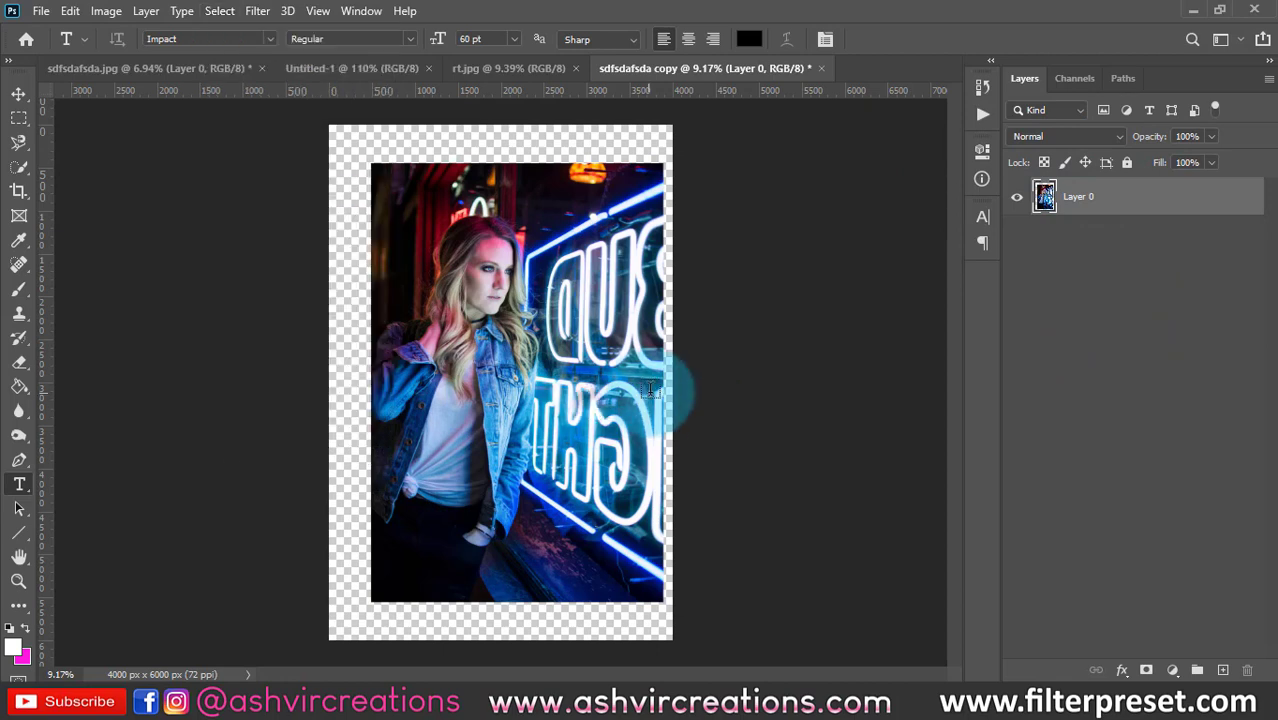
key(ctrl+j)
key(ctrl+j)
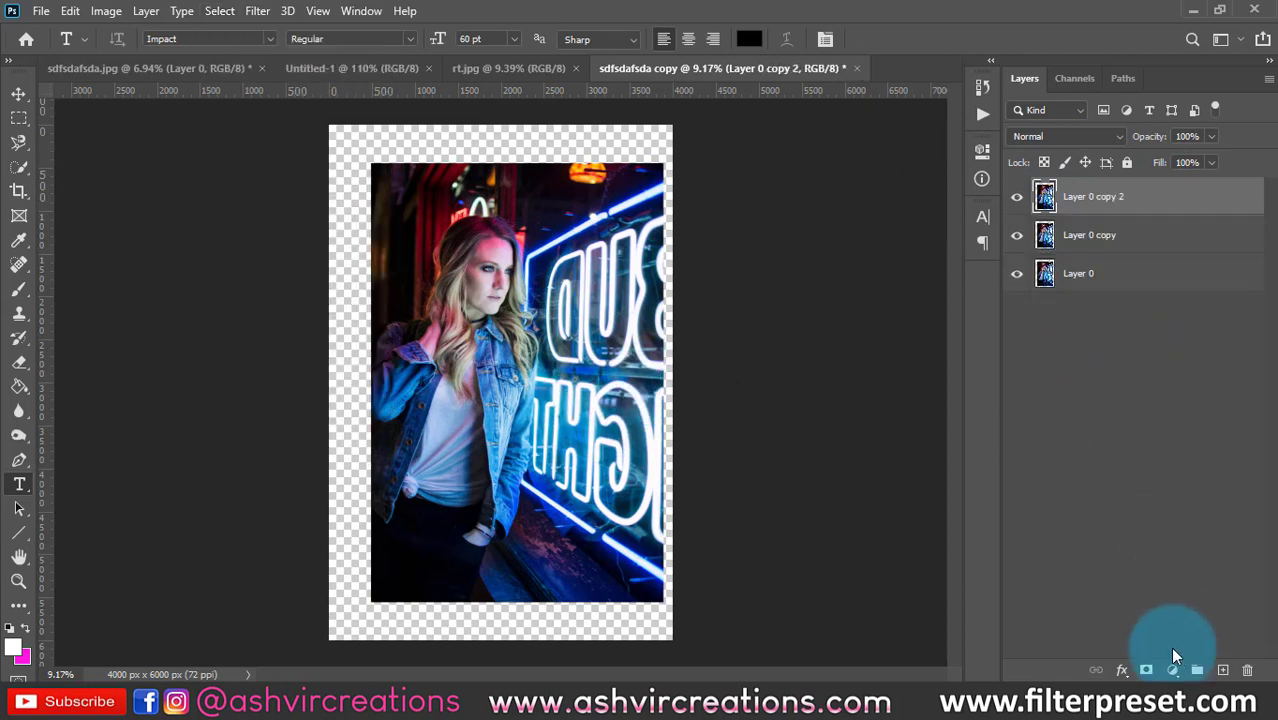
Add an Exposure adjustment layer above the layer copies and delete it.
click(1173, 666)
click(1167, 442)
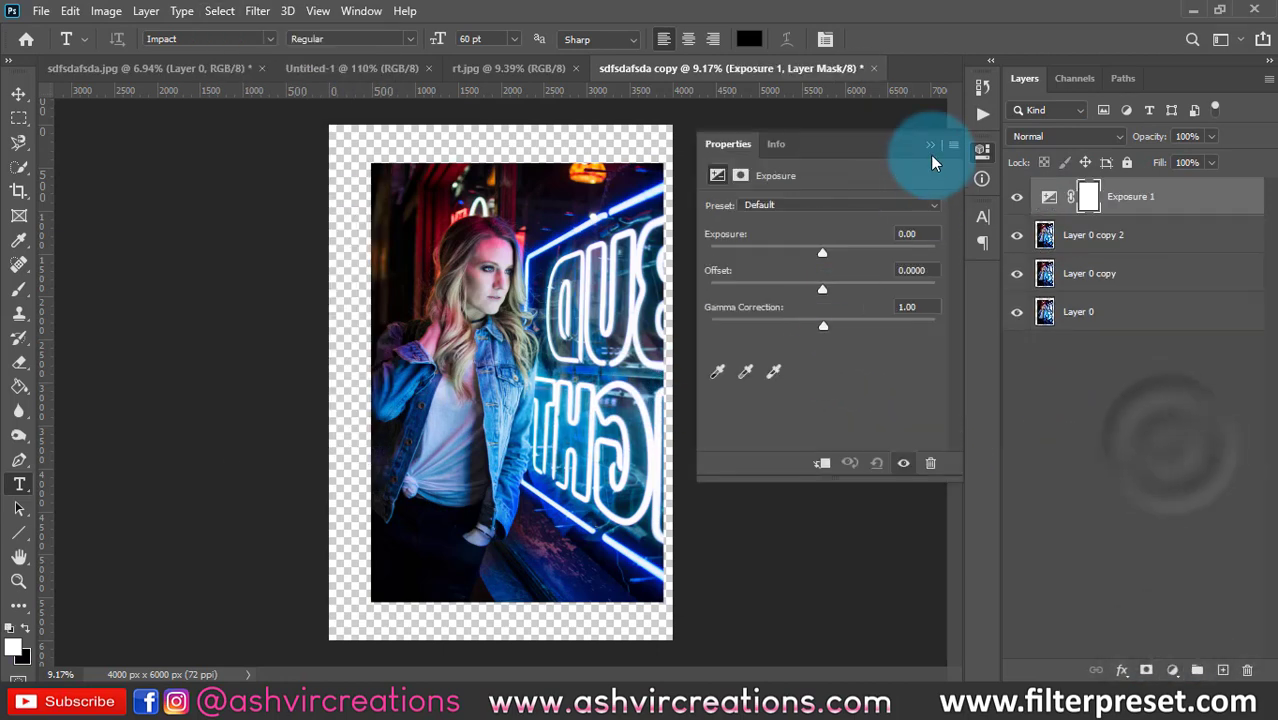
click(930, 146)
key(Delete)
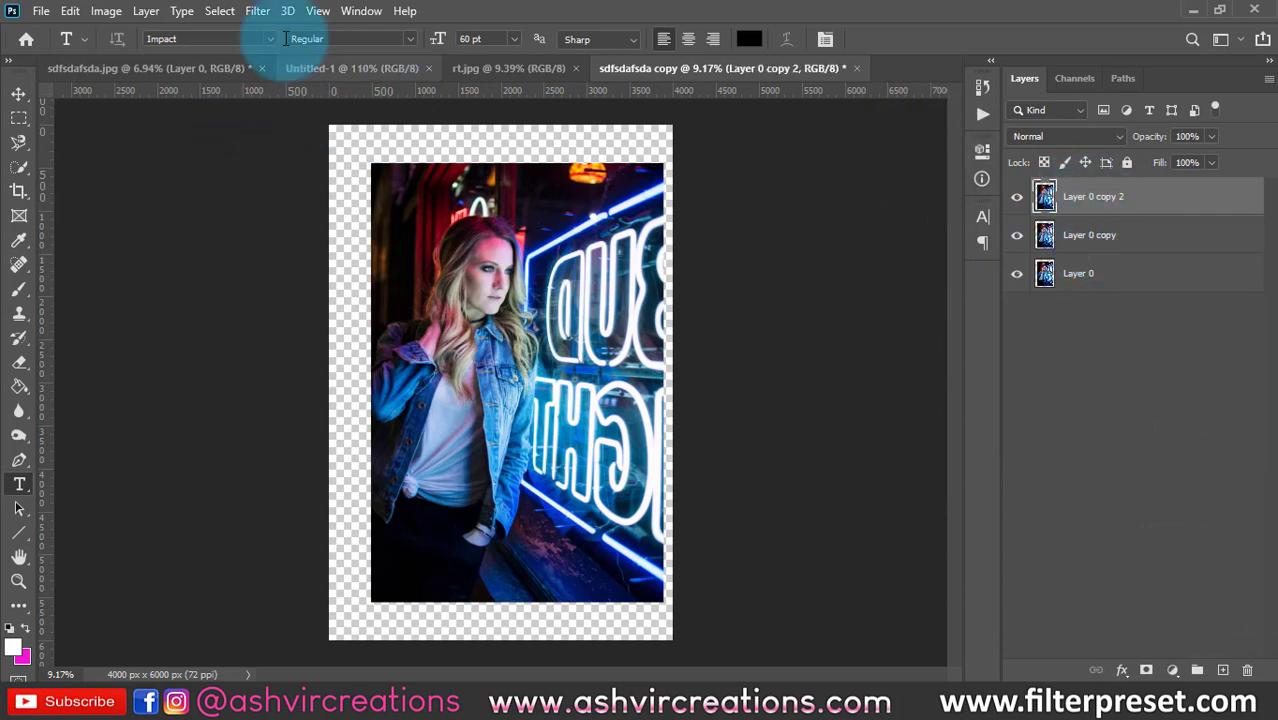
Select the entire canvas and shift the topmost portrait copy slightly down and to the left.
click(219, 10)
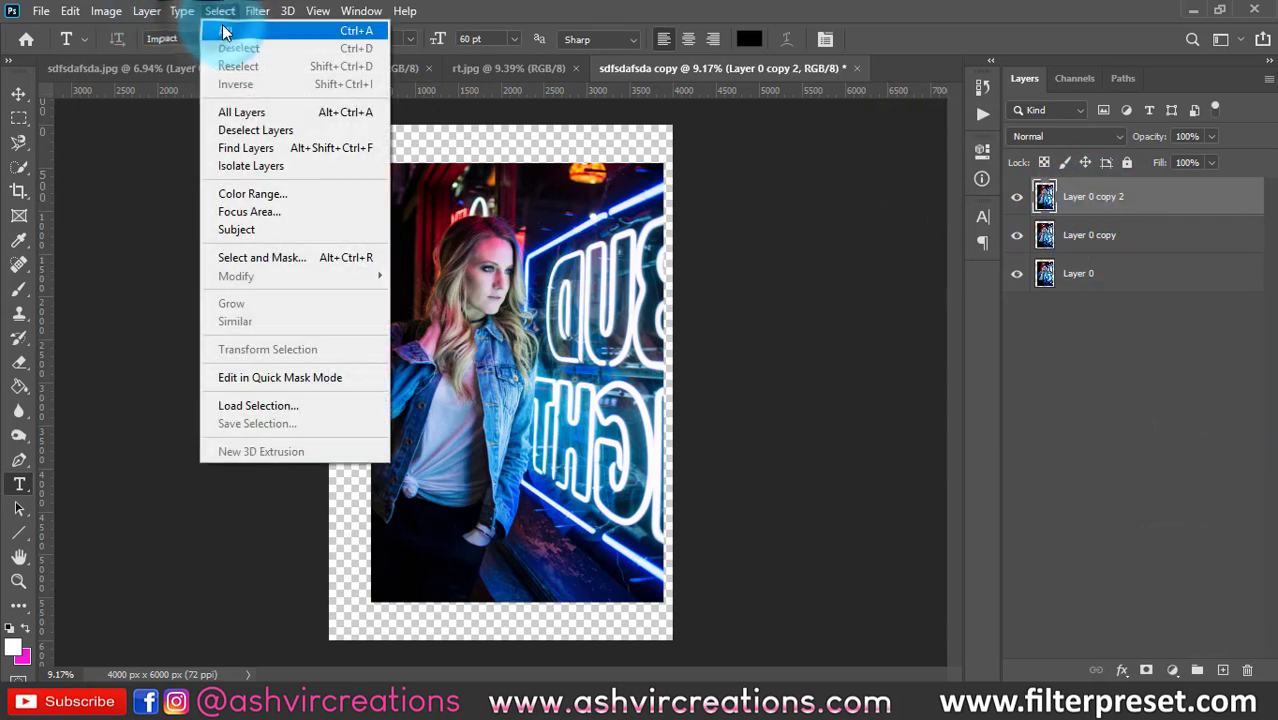
click(224, 31)
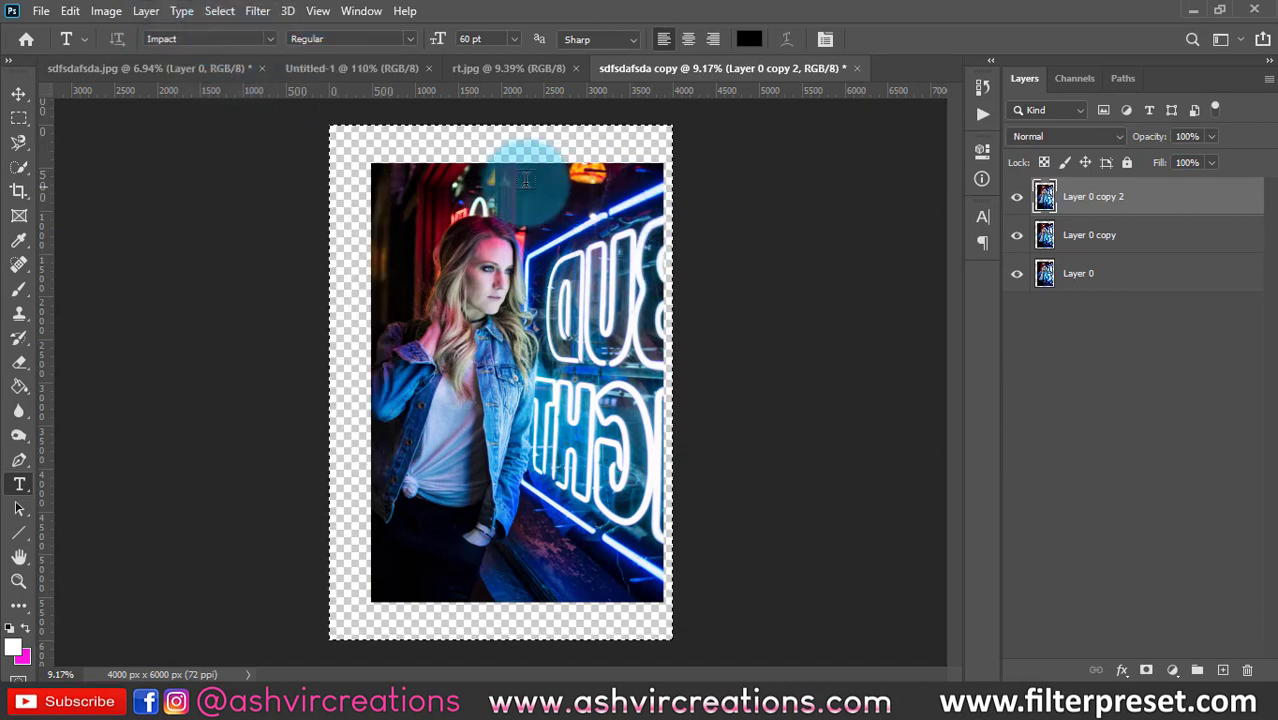
key(v)
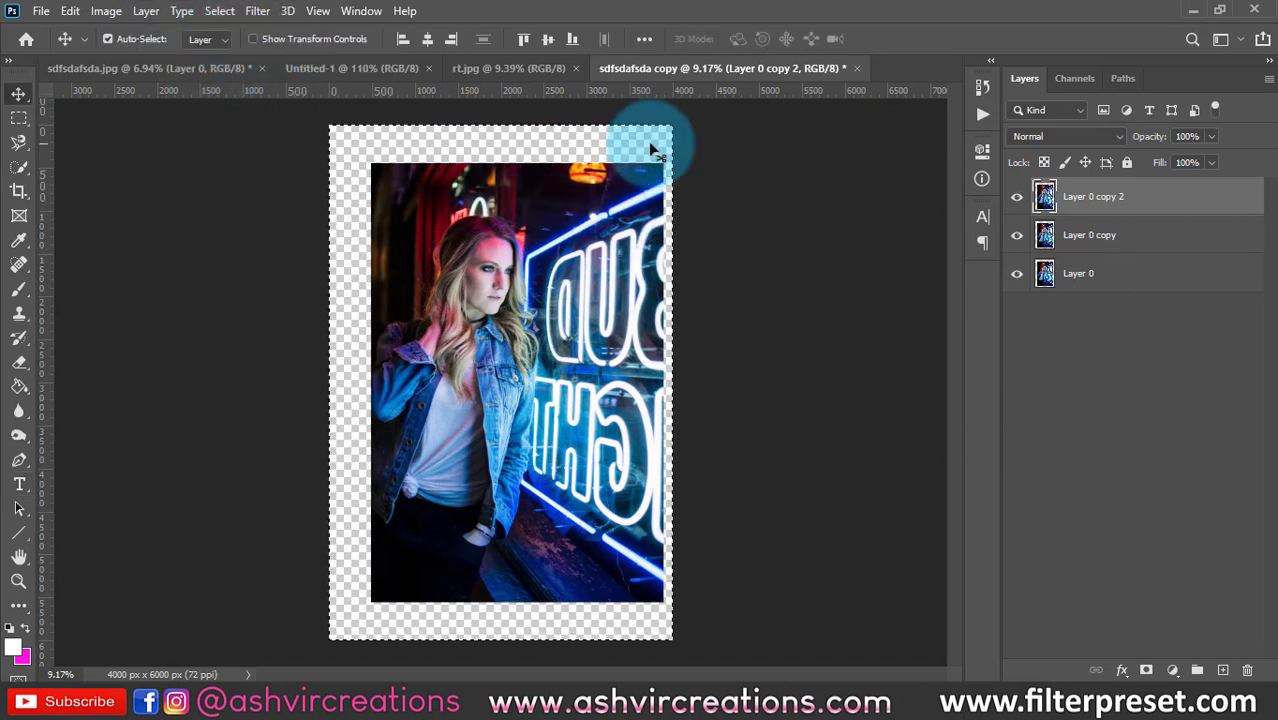
mouse_move(506, 380)
mouse_down()
mouse_move(548, 545)
mouse_move(548, 325)
mouse_move(518, 416)
mouse_move(487, 394)
mouse_up()
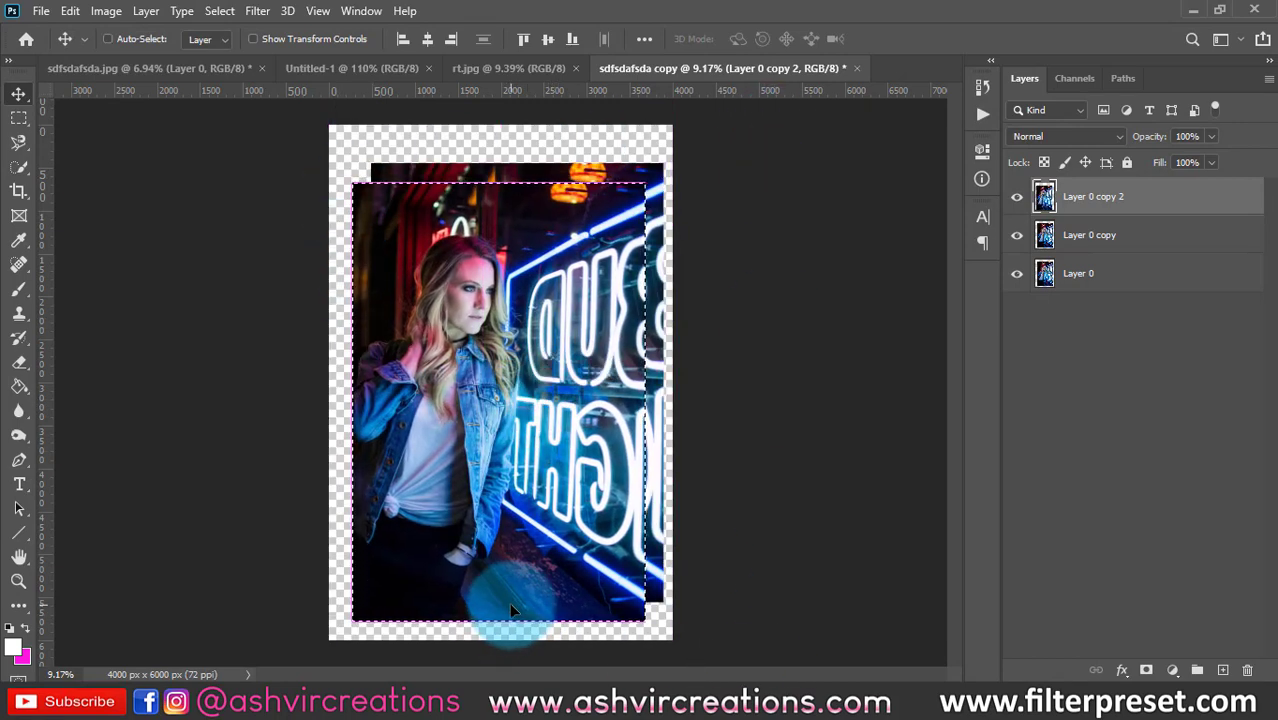
Deselect the whole-canvas selection with the Deselect command.
key(ctrl+d)
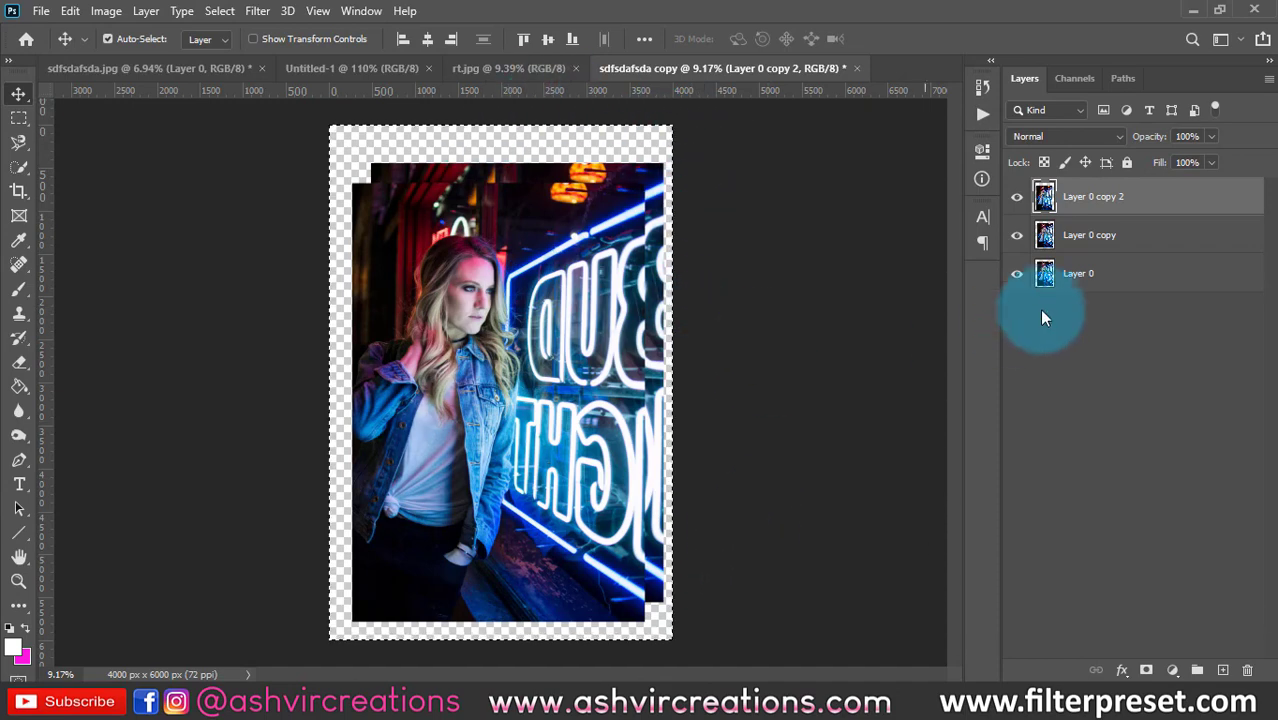
click(228, 14)
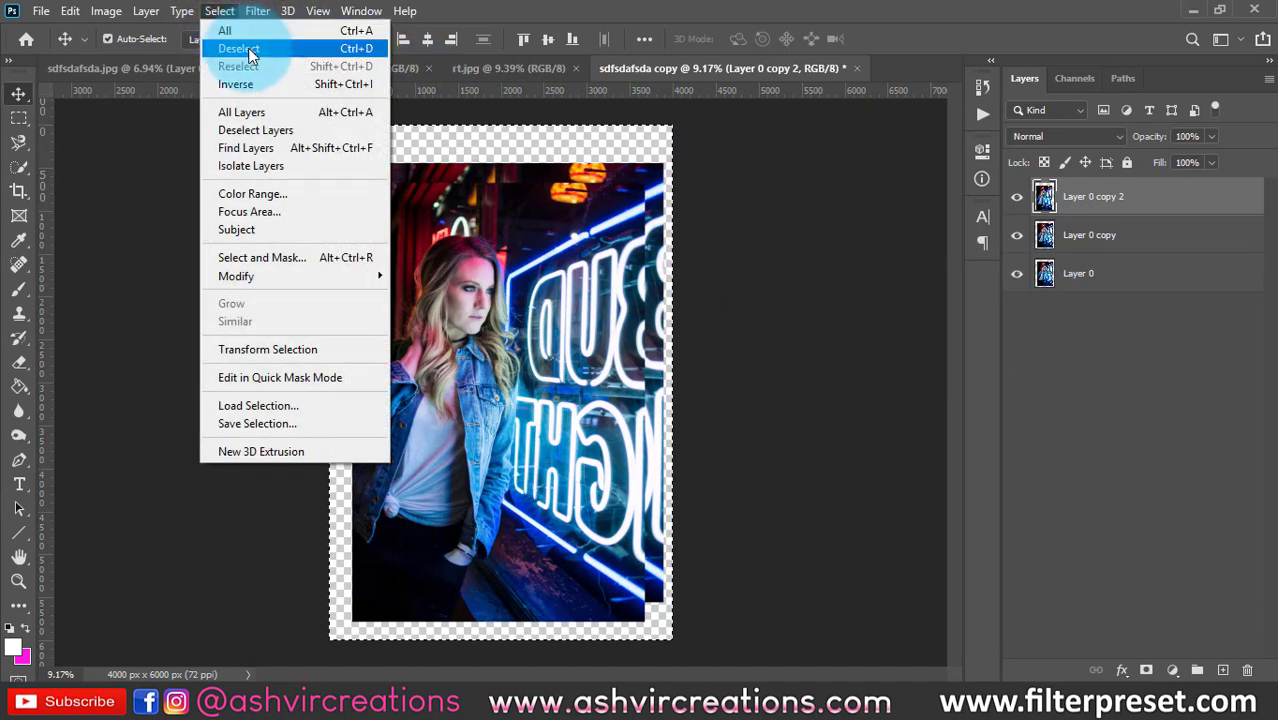
click(249, 48)
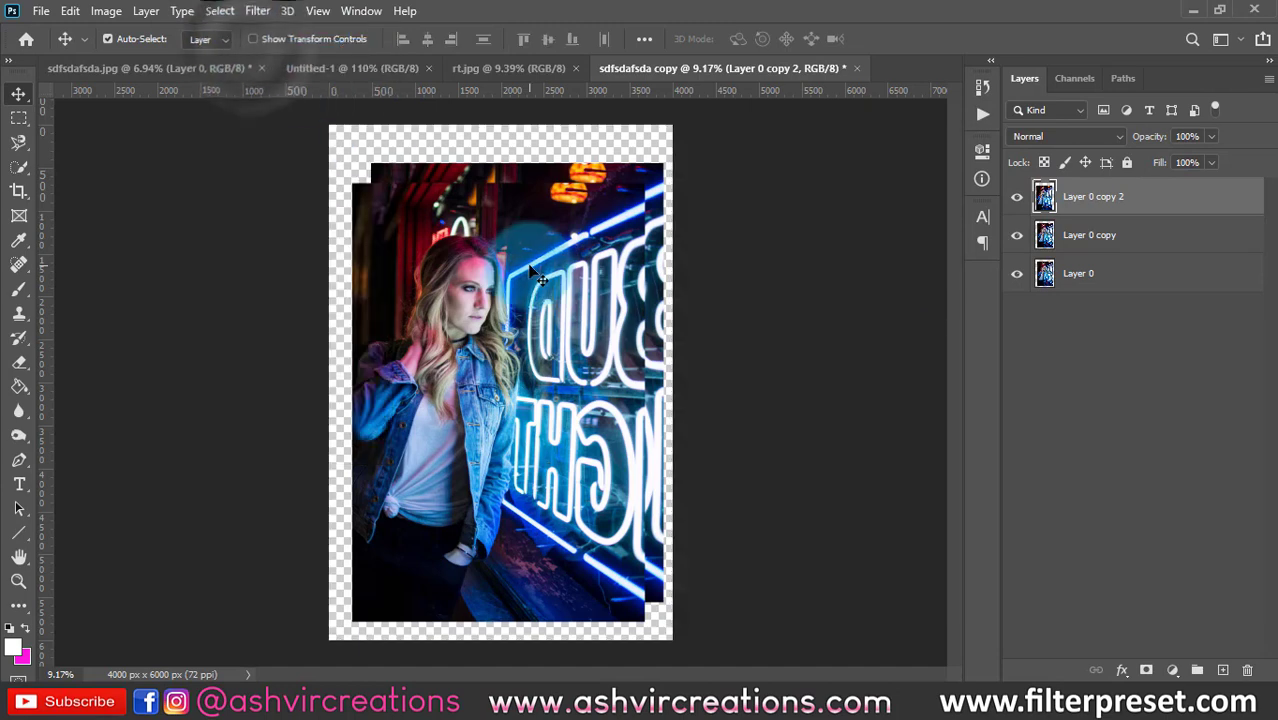
Switch to the sdfsdafsda.jpg document and search its layers by the name "fgs" with Find Layers.
click(226, 66)
click(220, 11)
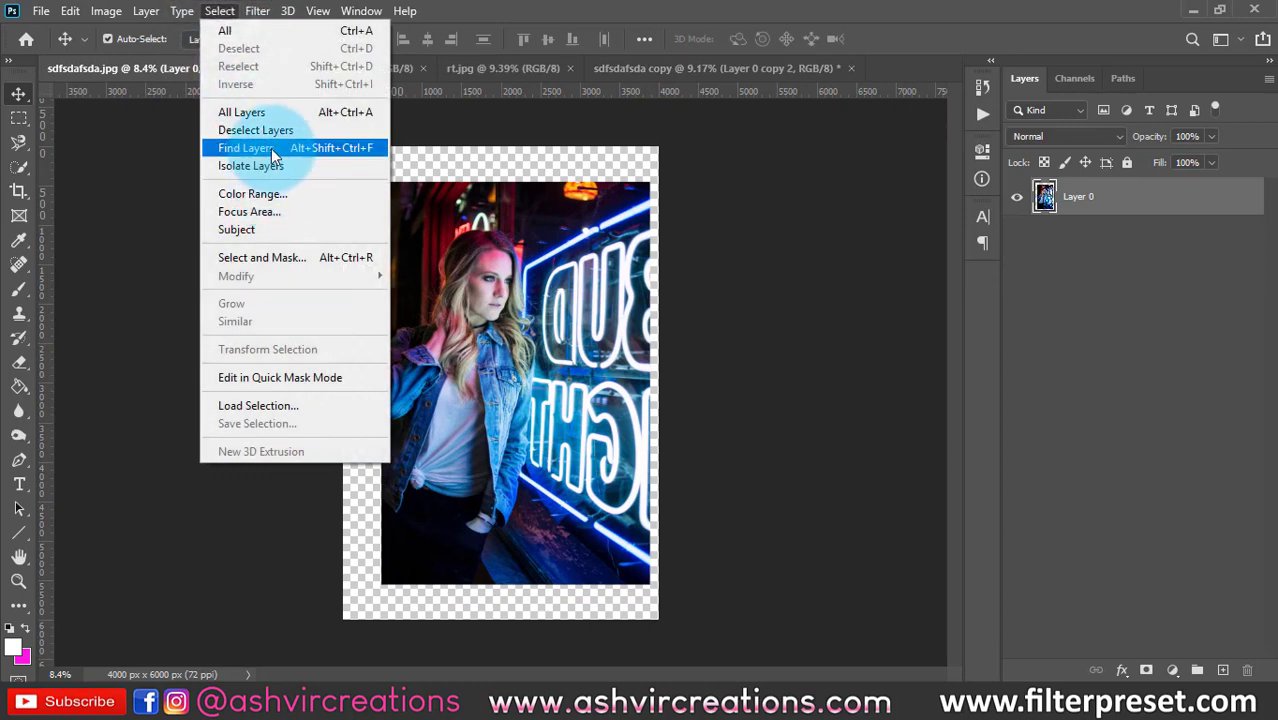
click(271, 148)
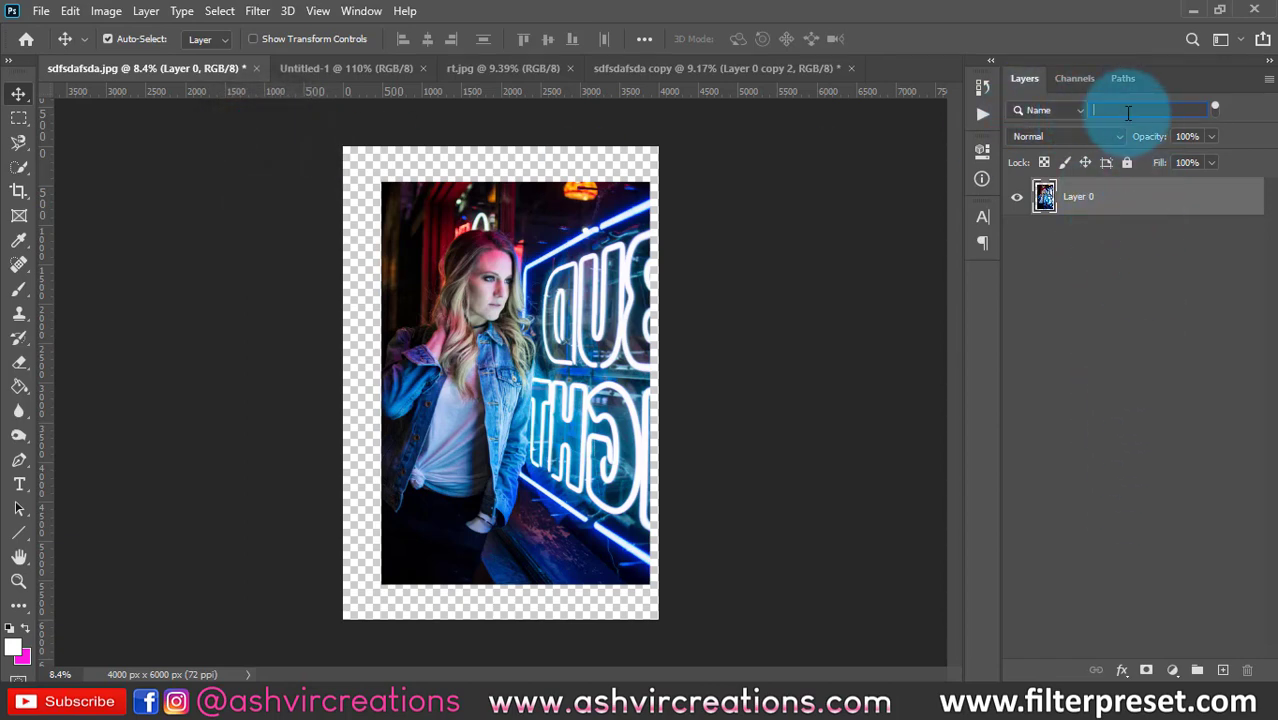
text(fgs)
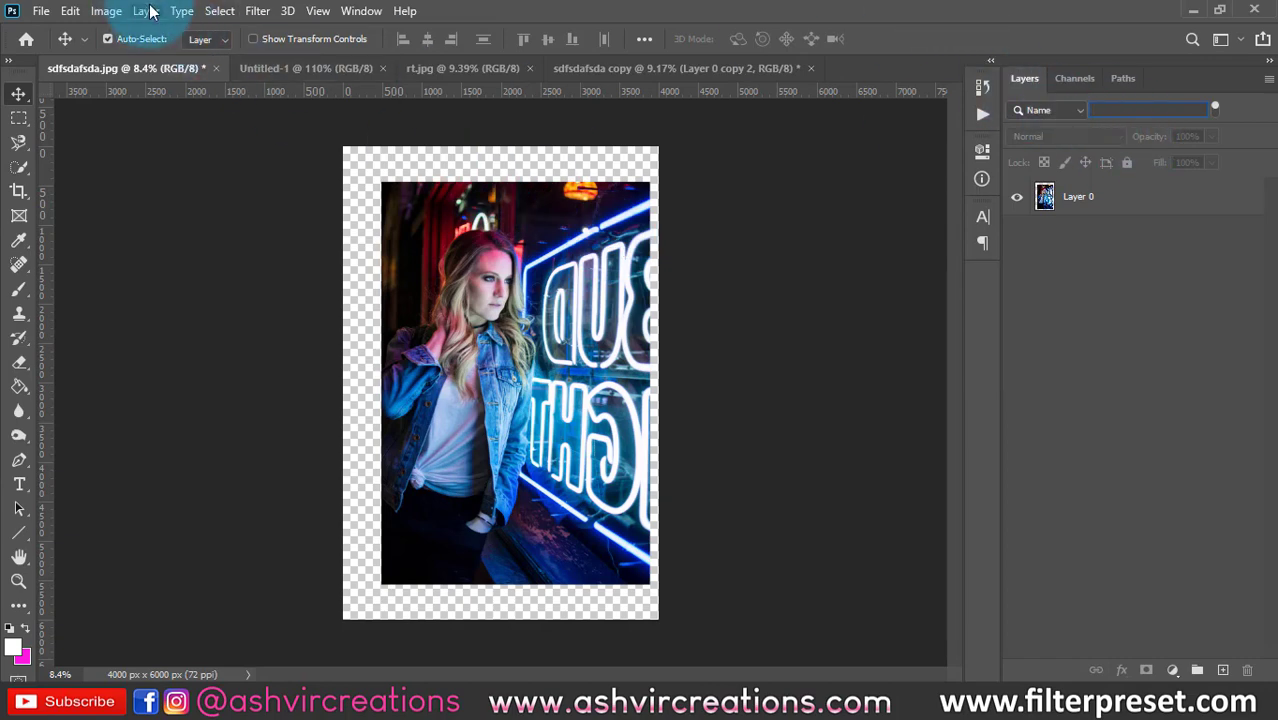
Examine the Select commands without an active layer and again with Layer 0 selected.
click(219, 11)
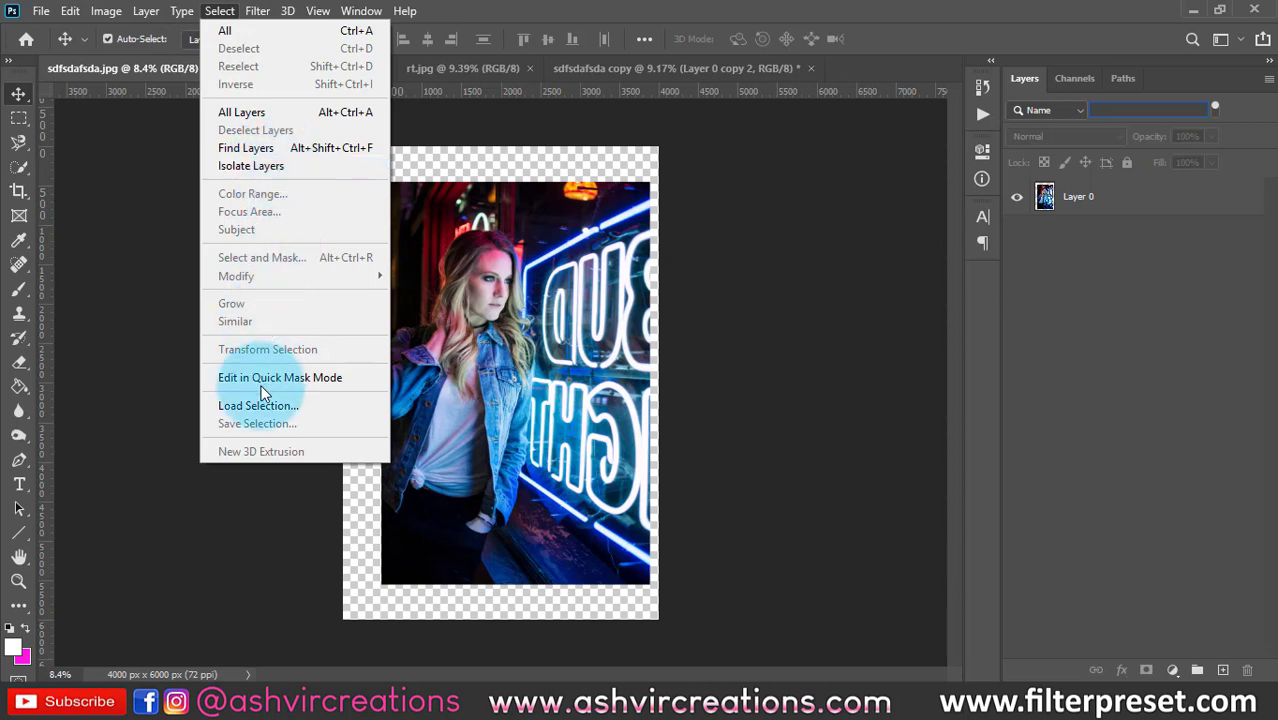
click(1075, 197)
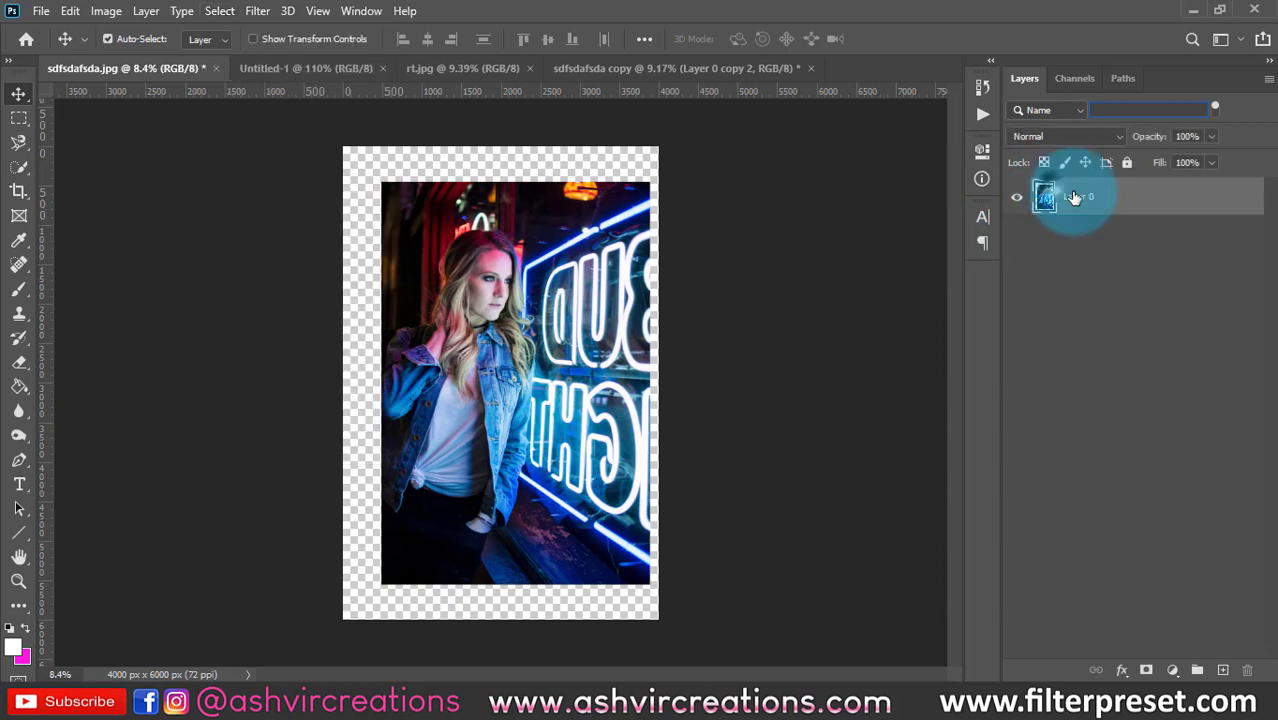
click(221, 12)
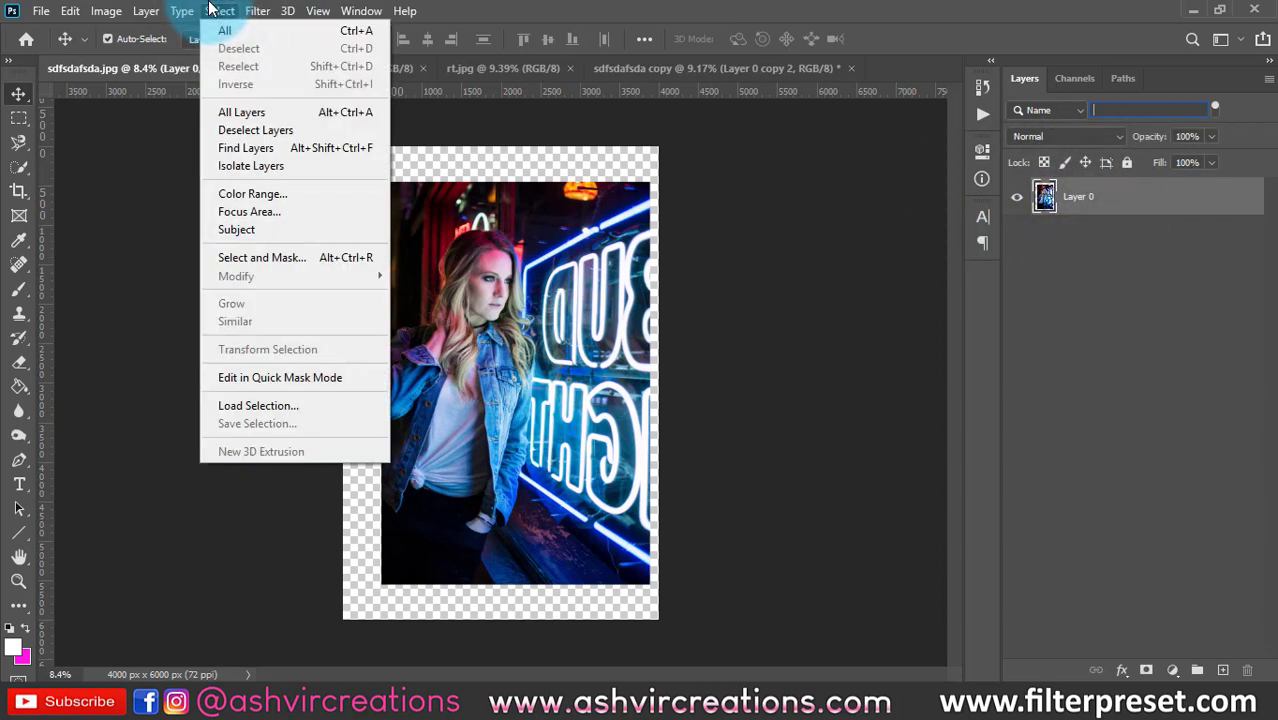
Examine the Filter, 3D and View commands available for the portrait layer.
click(258, 11)
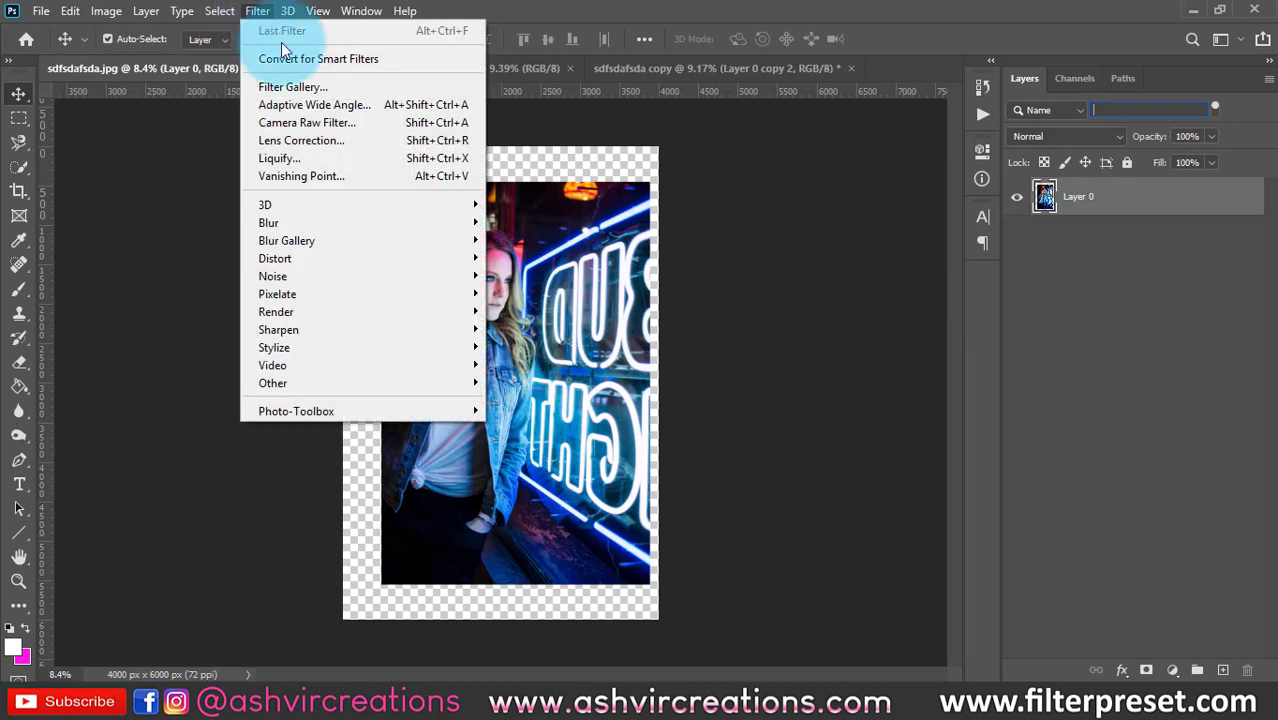
mouse_move(304, 200)
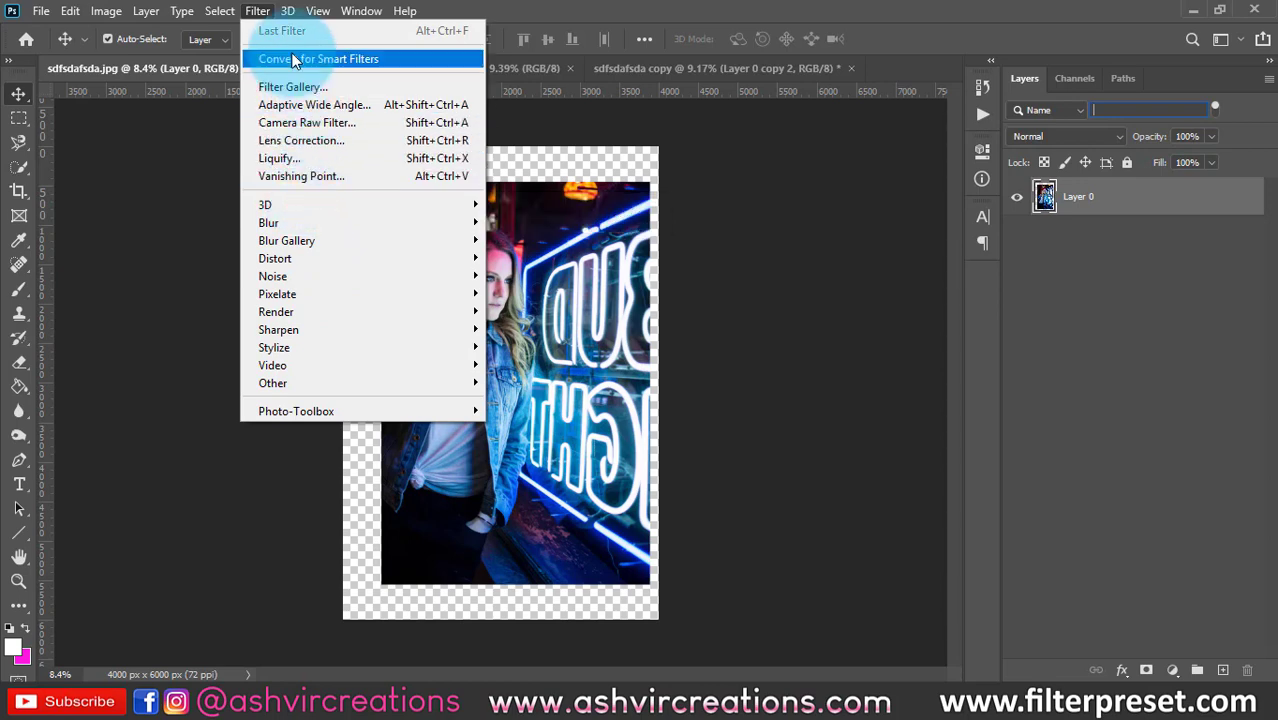
mouse_move(288, 10)
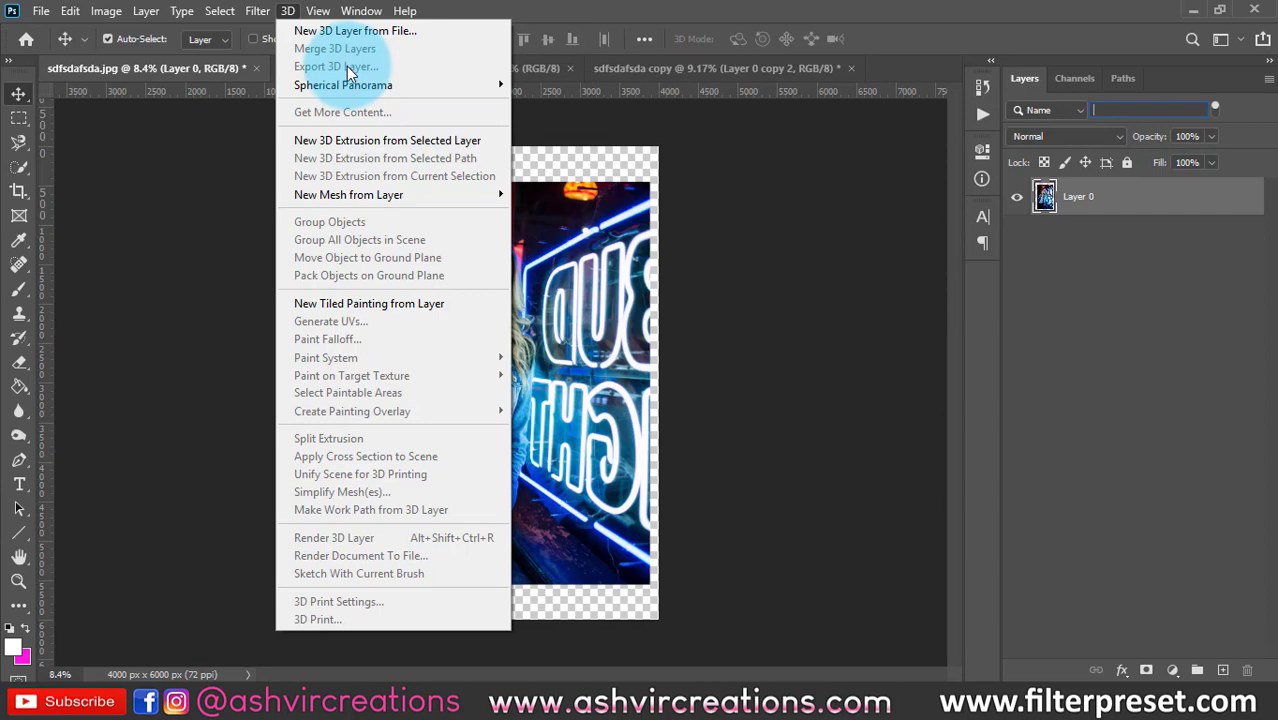
mouse_move(344, 82)
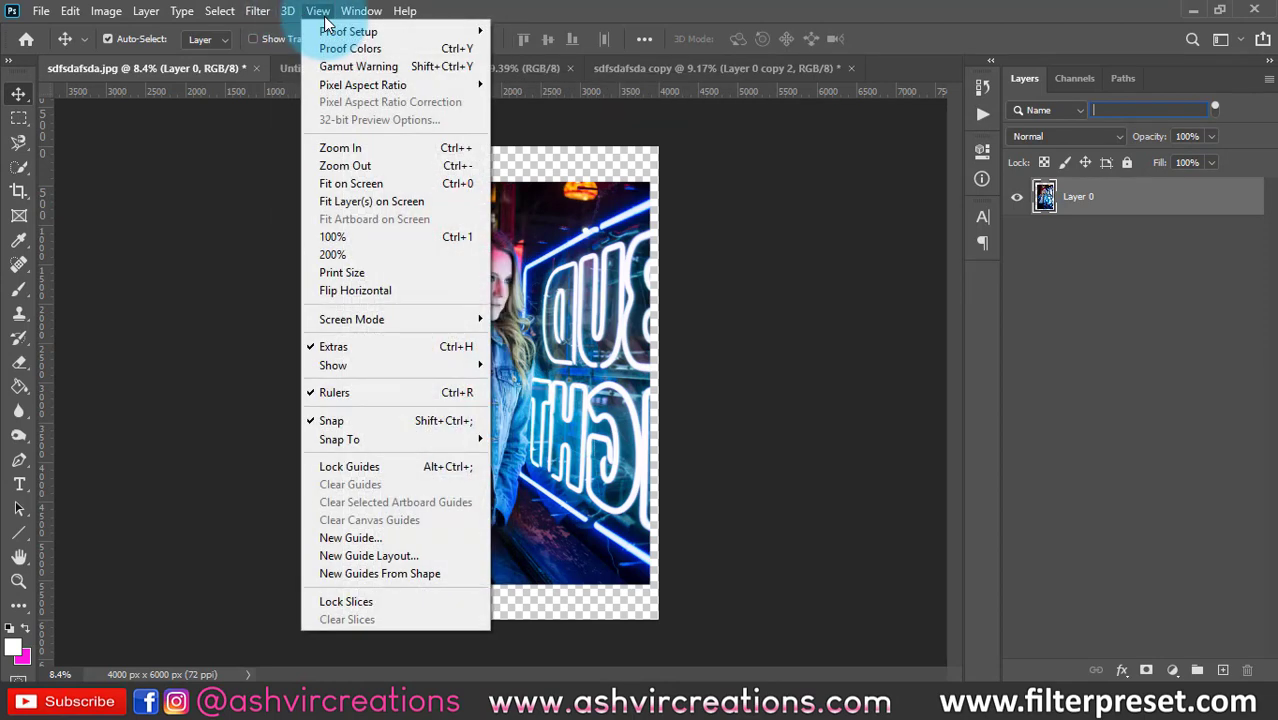
click(670, 141)
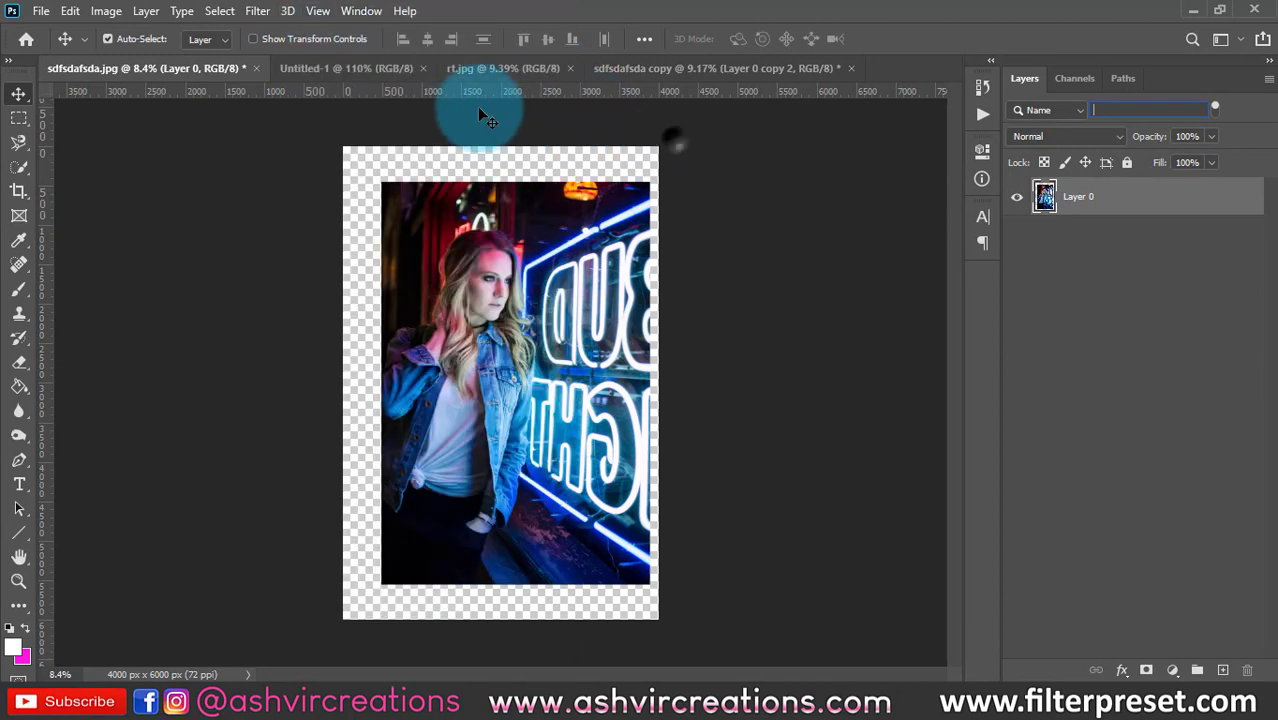
Switch to the rt.jpg bridge photo and zoom in on the underside of the bridge to about 35.7%.
click(381, 67)
click(522, 80)
key(ctrl+plus)
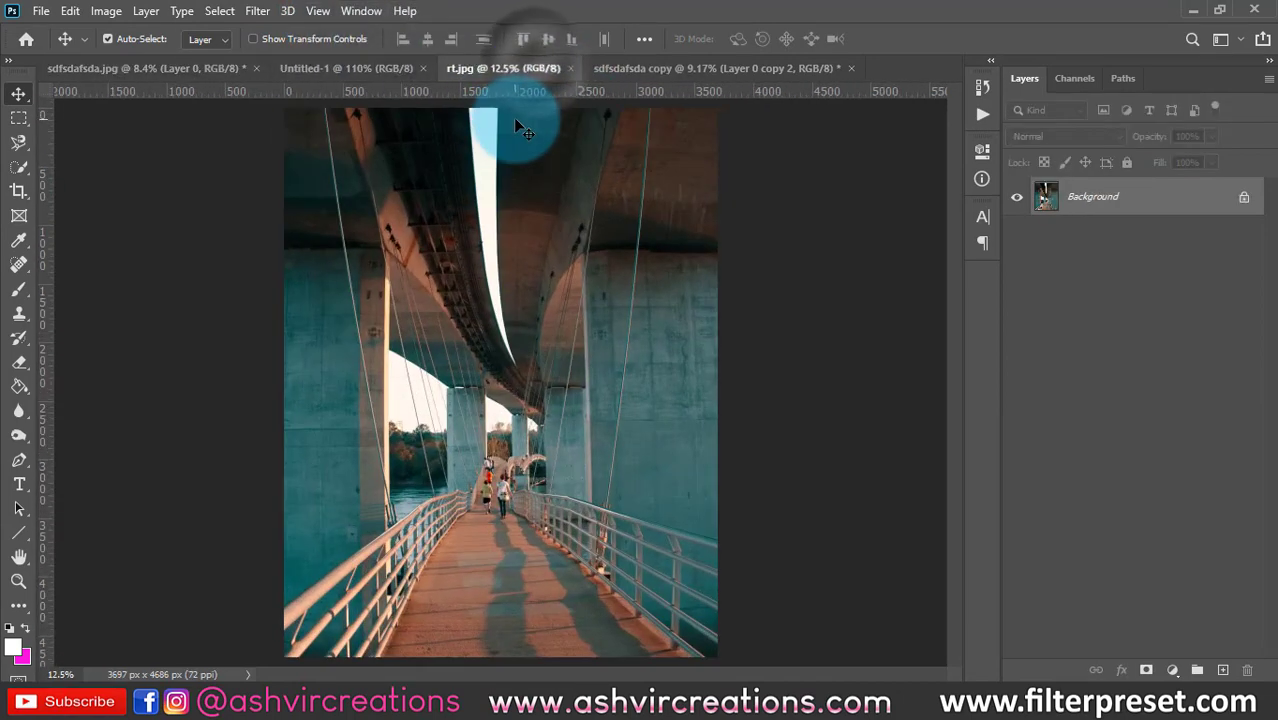
click(320, 14)
mouse_move(372, 33)
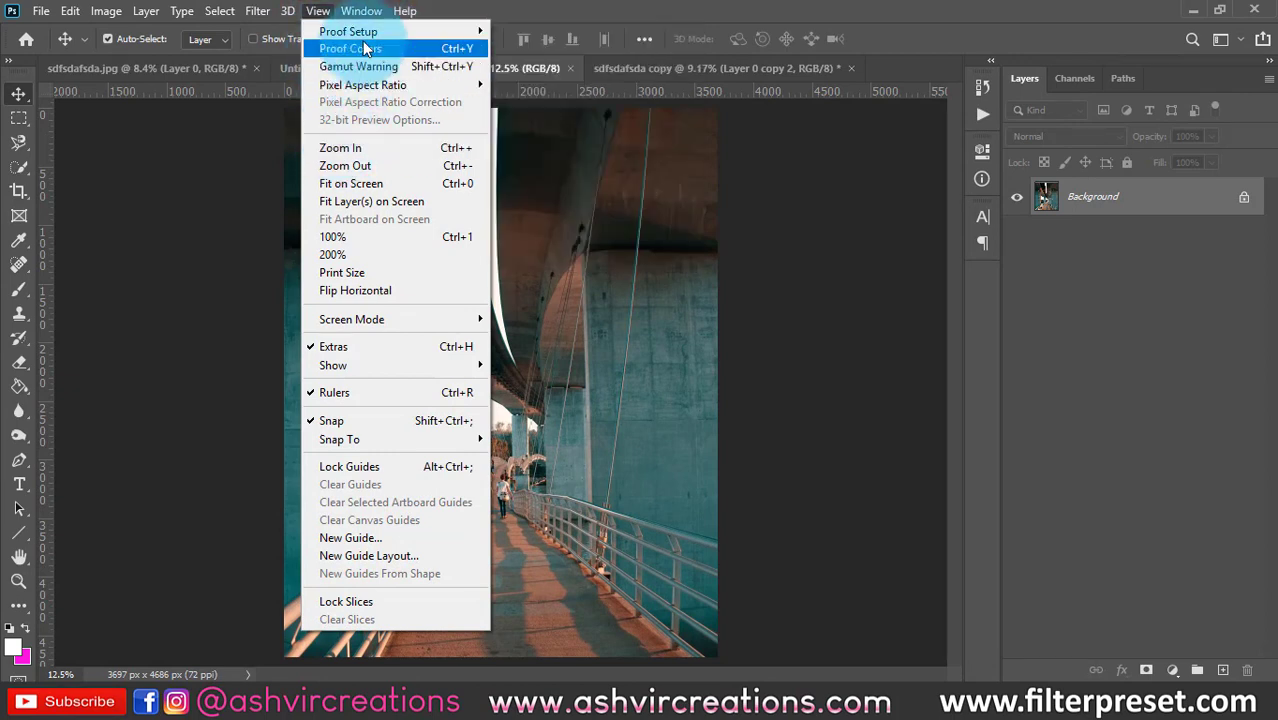
click(376, 153)
scroll(375, 151, up, 4)
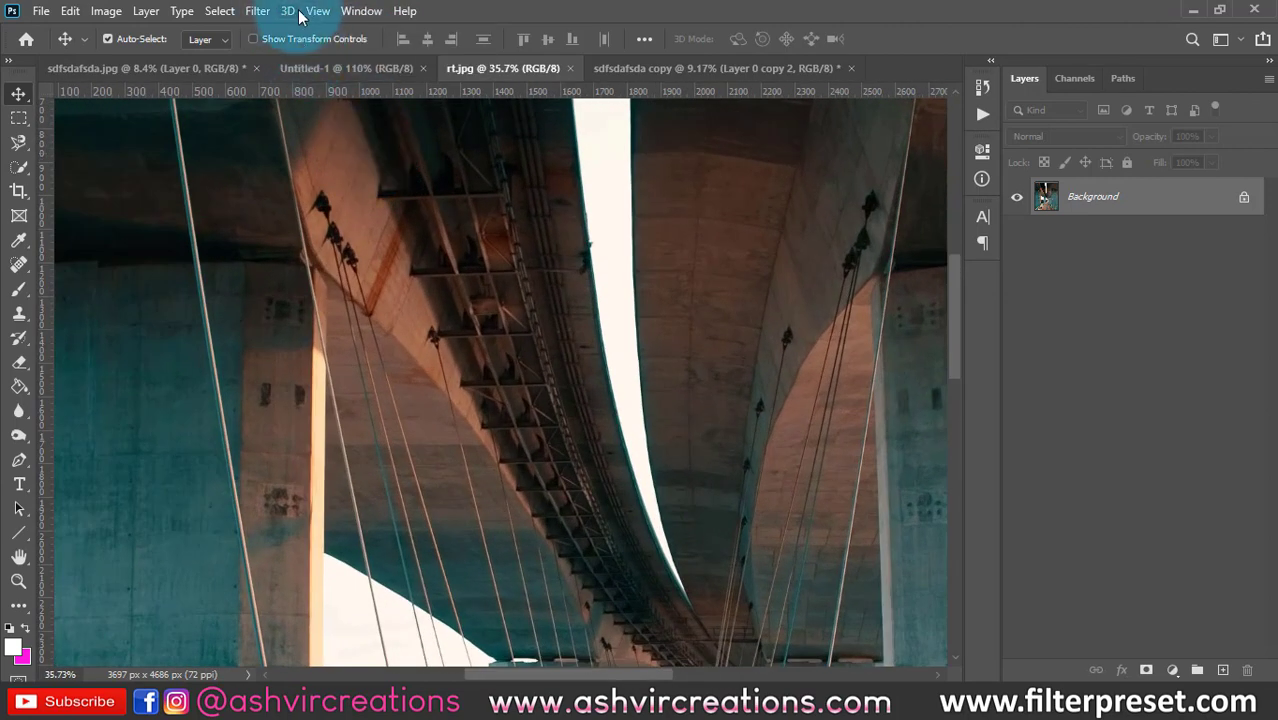
Zoom the bridge photo out one preset to 33.3% and view it at 100% around the bright gap in the deck.
click(316, 11)
click(364, 164)
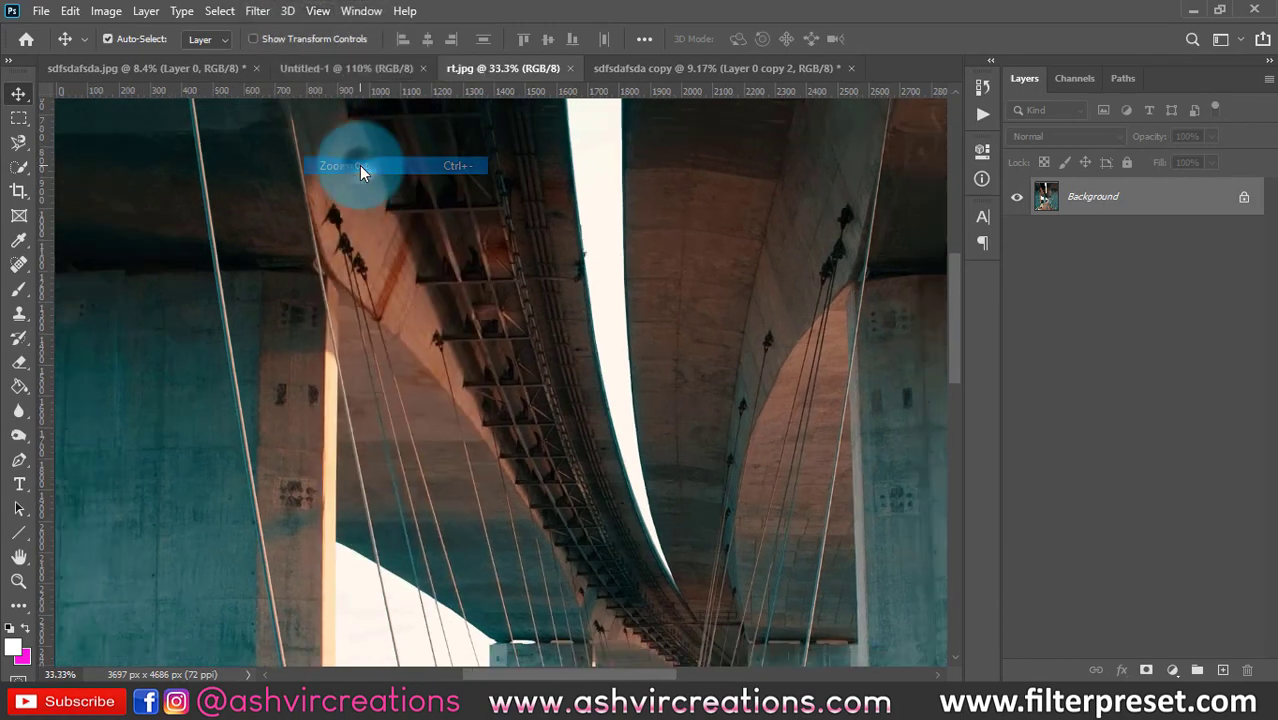
click(316, 11)
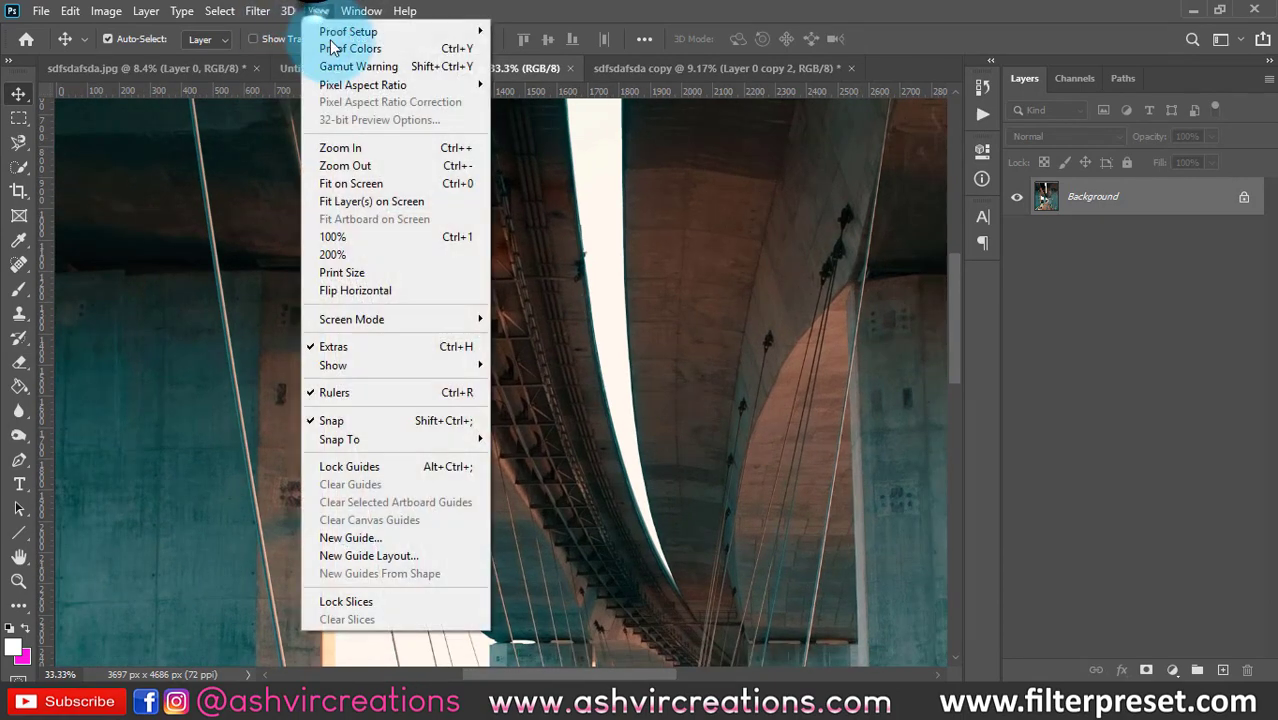
click(354, 240)
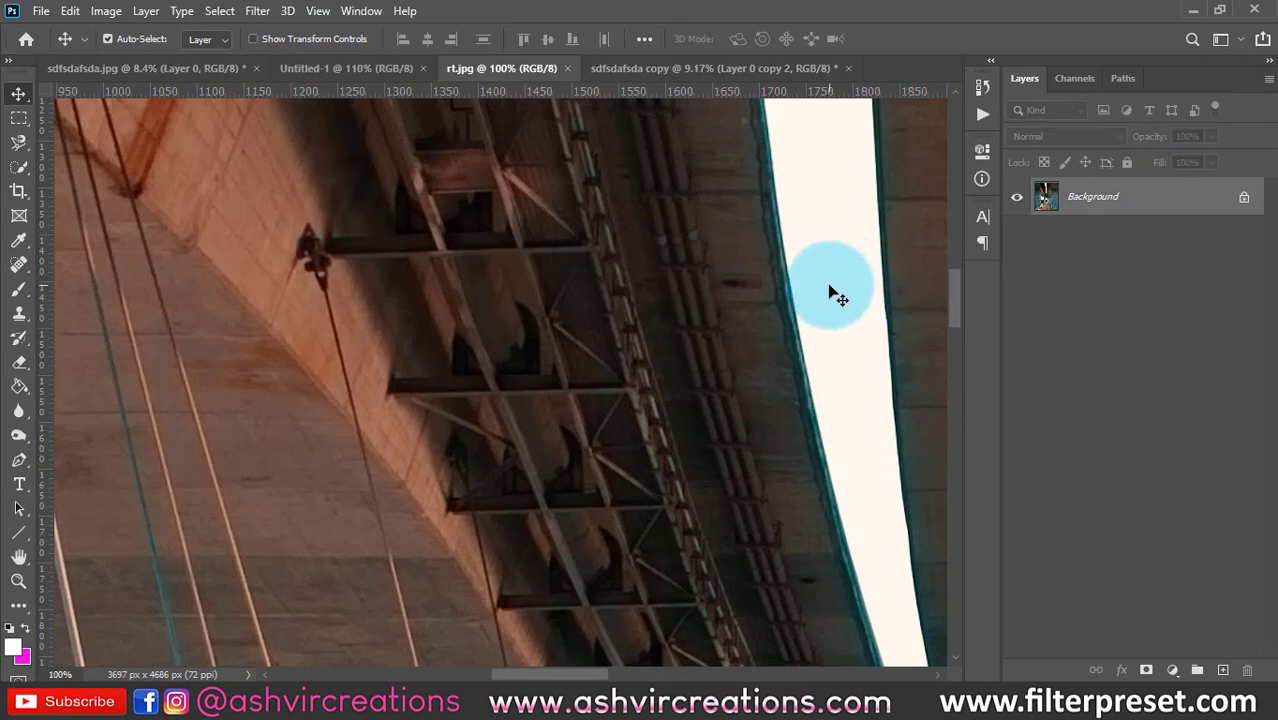
drag(779, 291, 499, 194)
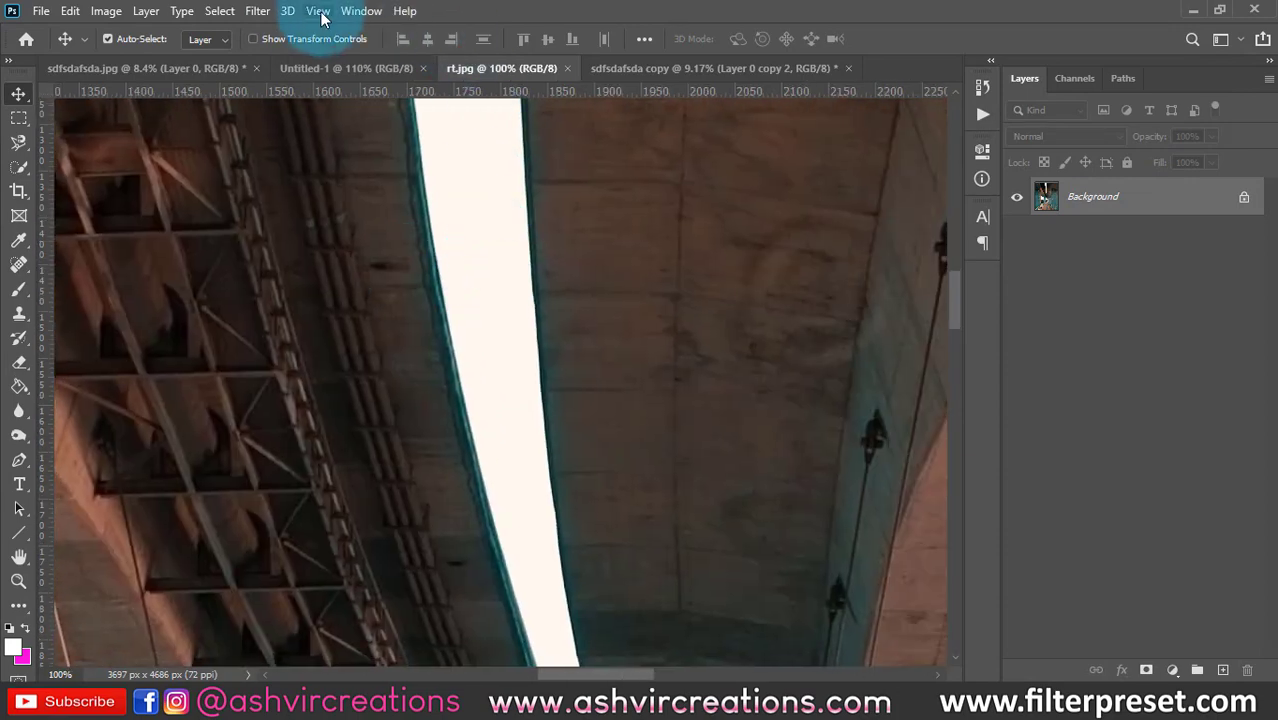
Flip the canvas view of the bridge photo horizontally.
click(318, 11)
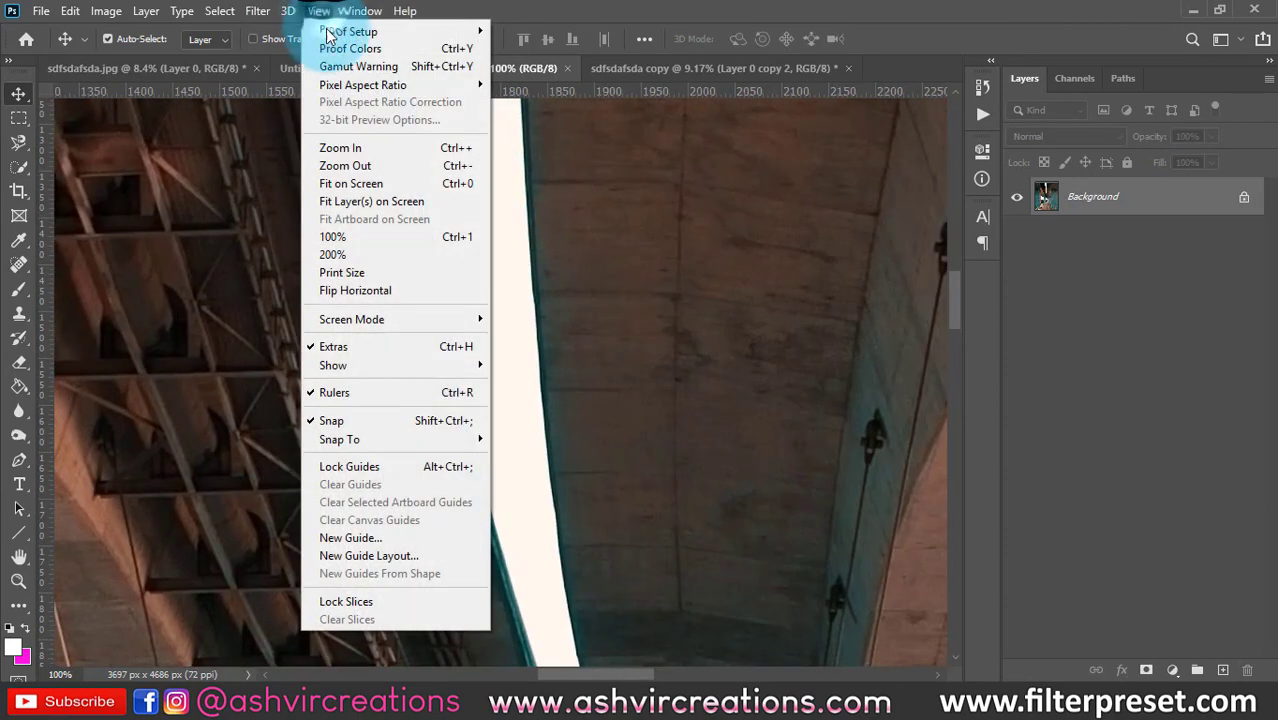
click(351, 287)
scroll(350, 284, down, 5)
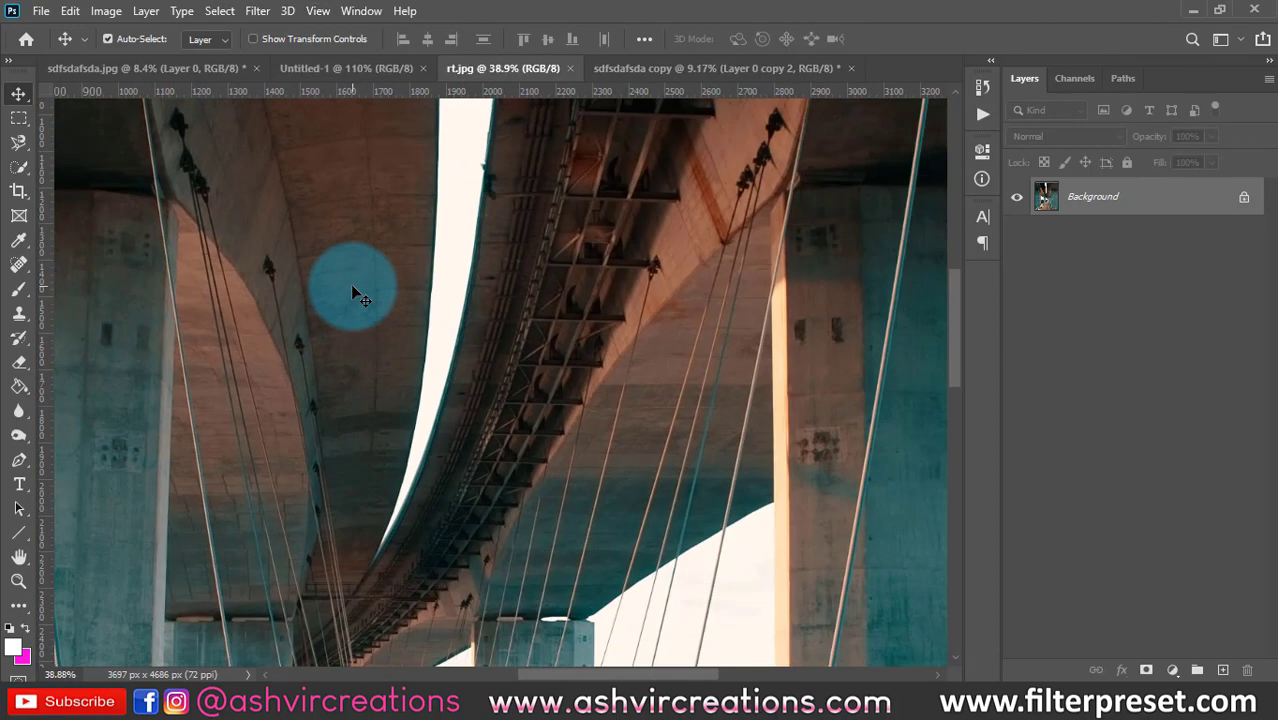
Examine the View commands for screen mode, extras, snapping and guides against the whole flipped bridge photo.
click(318, 13)
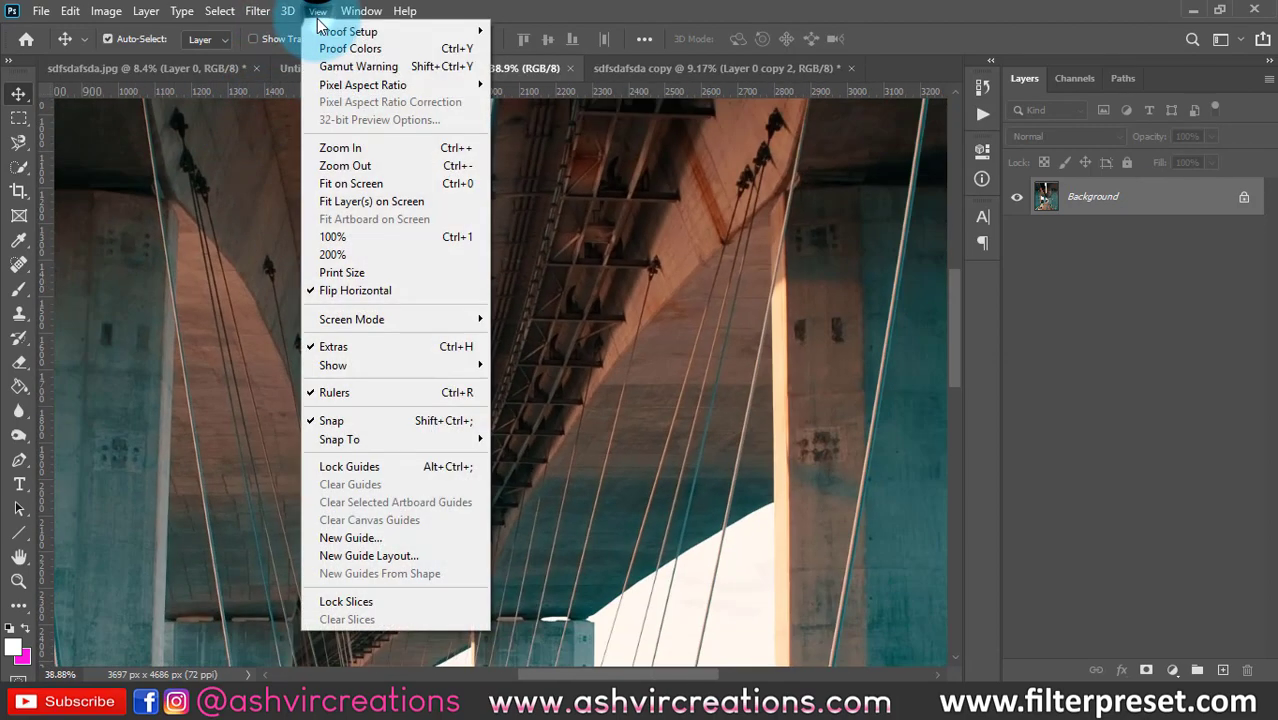
mouse_move(346, 319)
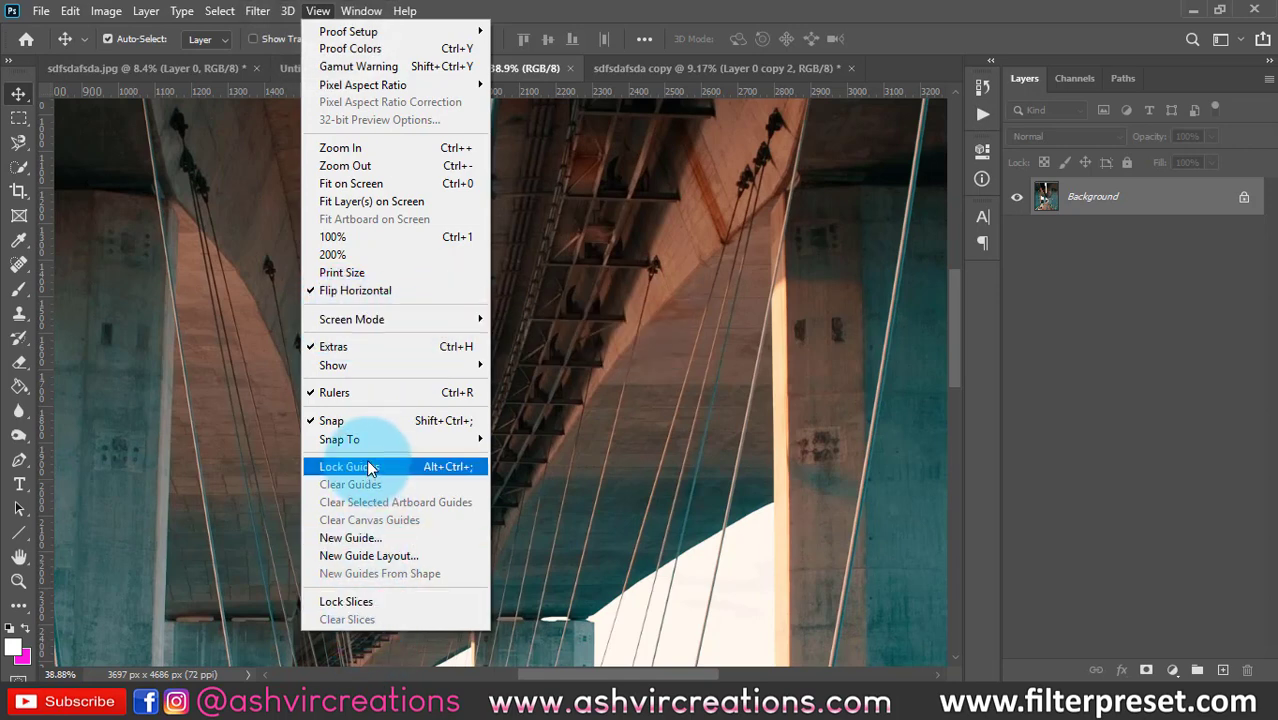
click(744, 278)
scroll(419, 183, down, 10)
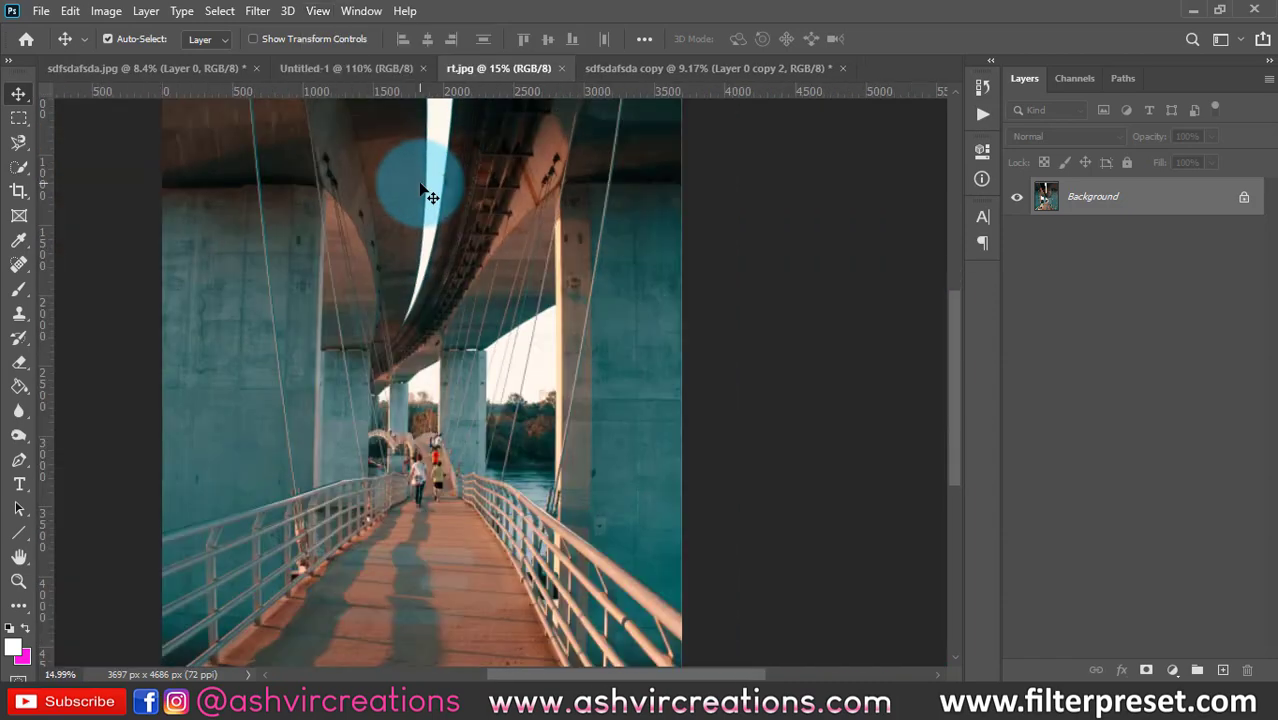
scroll(418, 180, down, 2)
scroll(418, 178, up, 1)
click(316, 11)
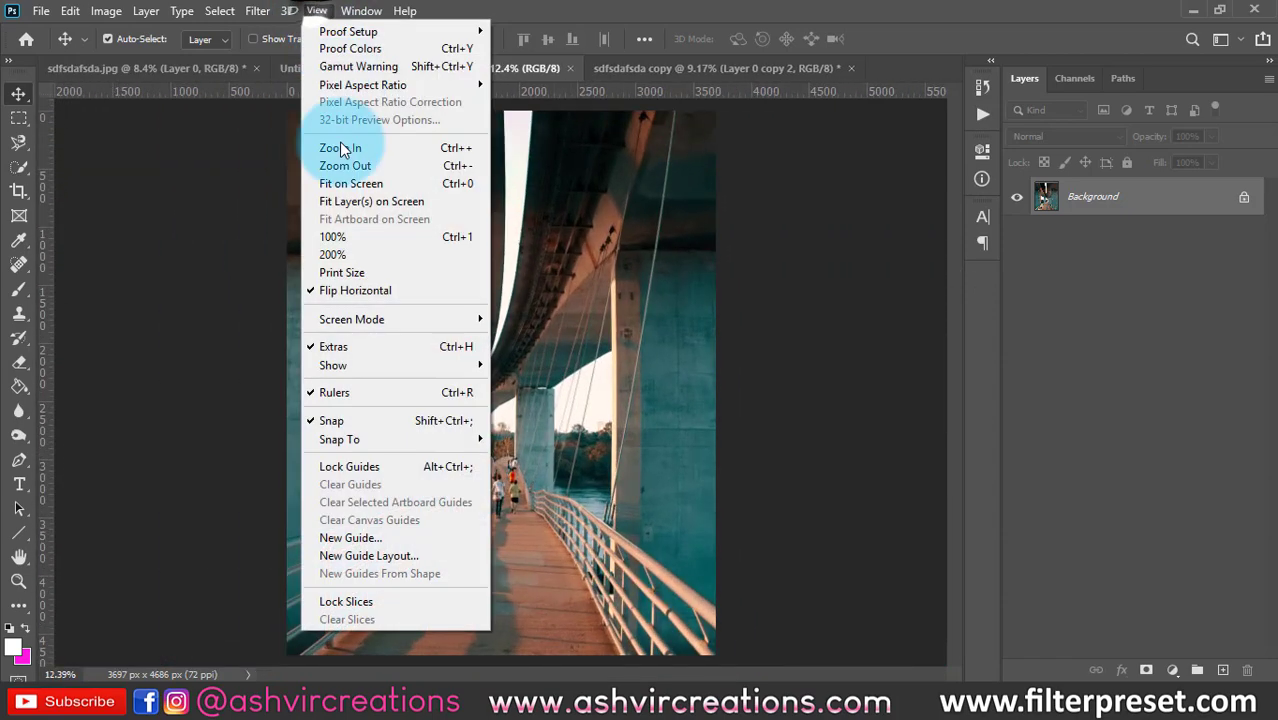
click(577, 421)
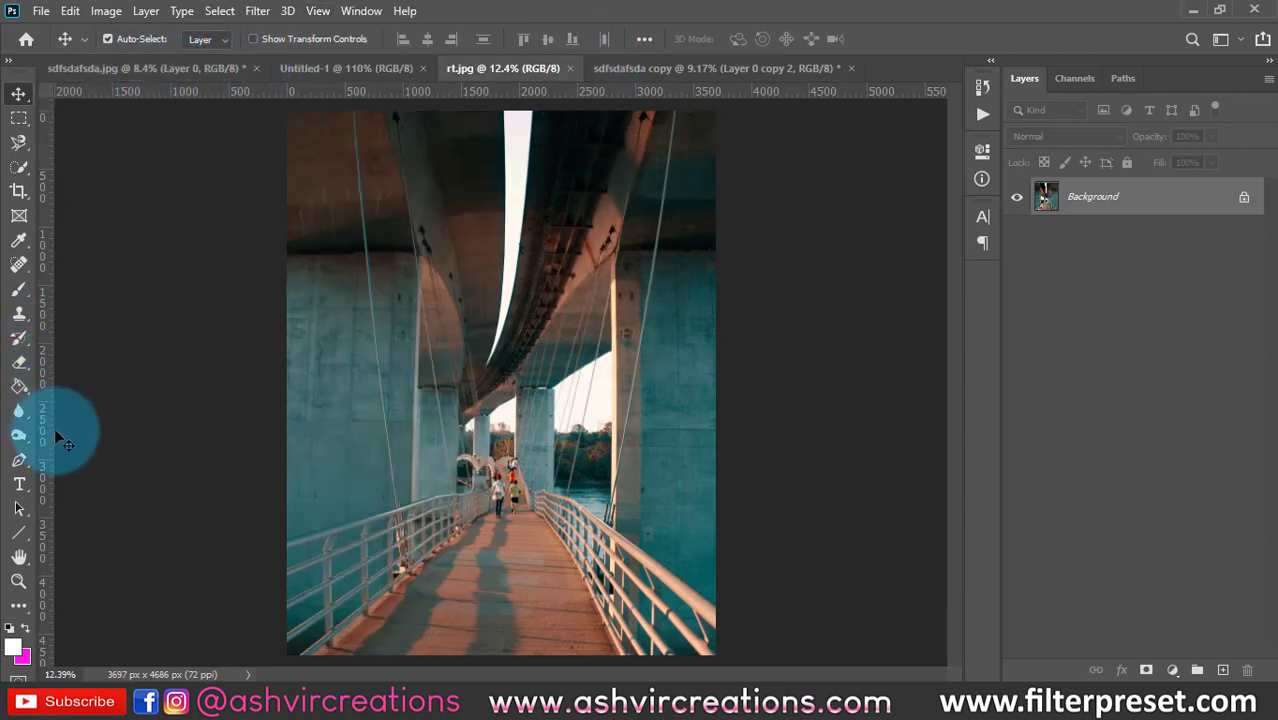
Toggle the rulers off and on several times, leaving them shown around the bridge photo.
key(ctrl)
drag(825, 252, 816, 252)
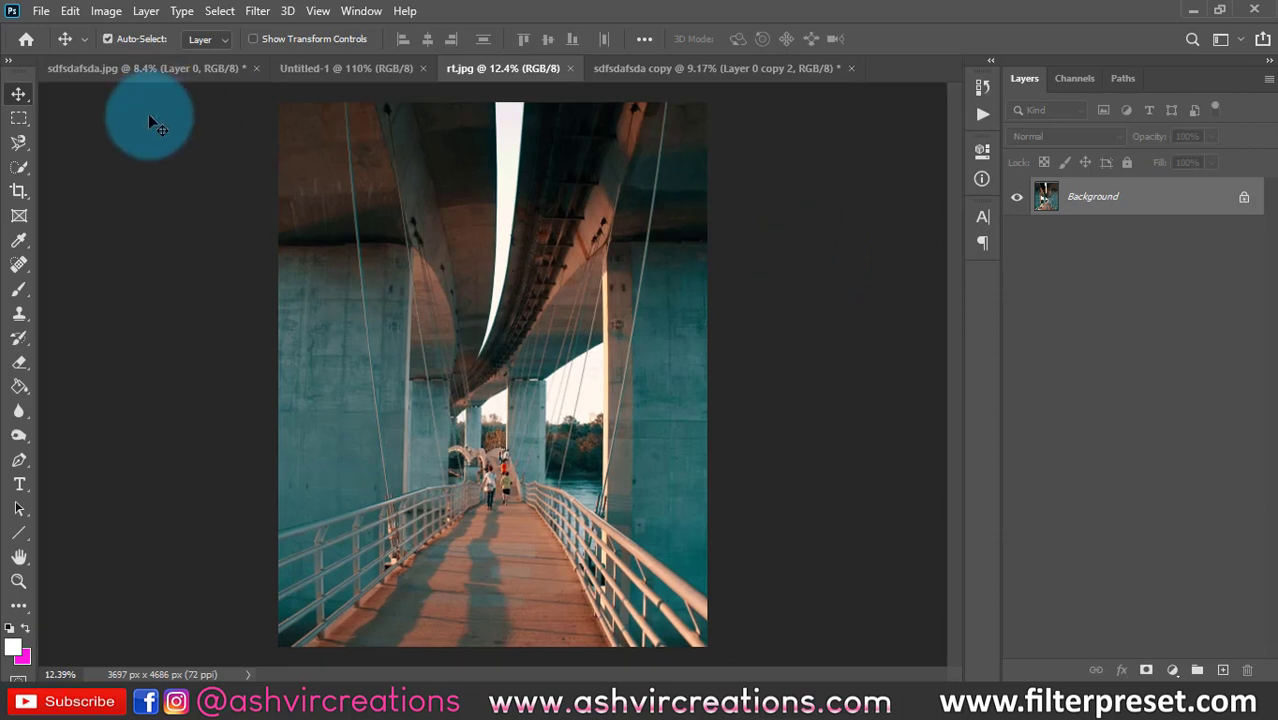
scroll(150, 118, down, 2)
key(ctrl+r)
key(ctrl+r)
key(ctrl+r)
key(ctrl+r)
key(ctrl+r)
key(ctrl+r)
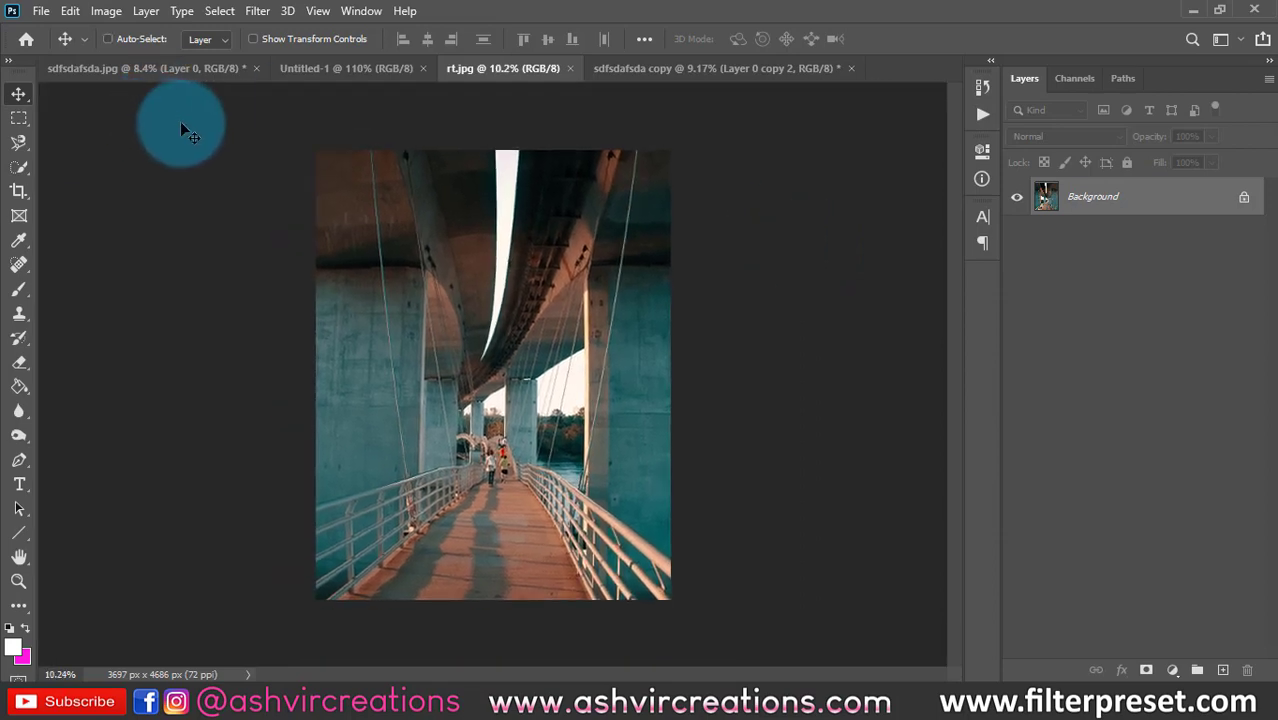
key(ctrl+r)
key(ctrl+r)
key(ctrl+r)
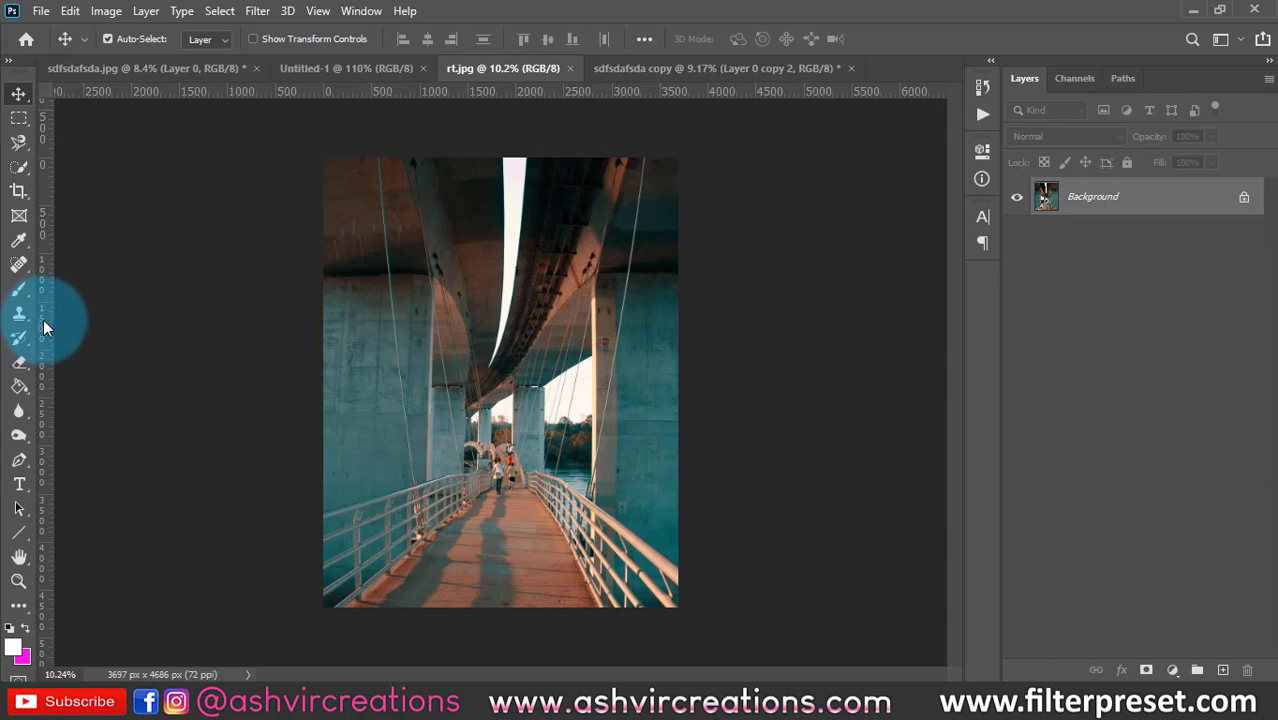
Place a vertical guide on the photo's left edge and a horizontal guide on its top edge.
drag(46, 315, 323, 312)
scroll(334, 130, down, 3)
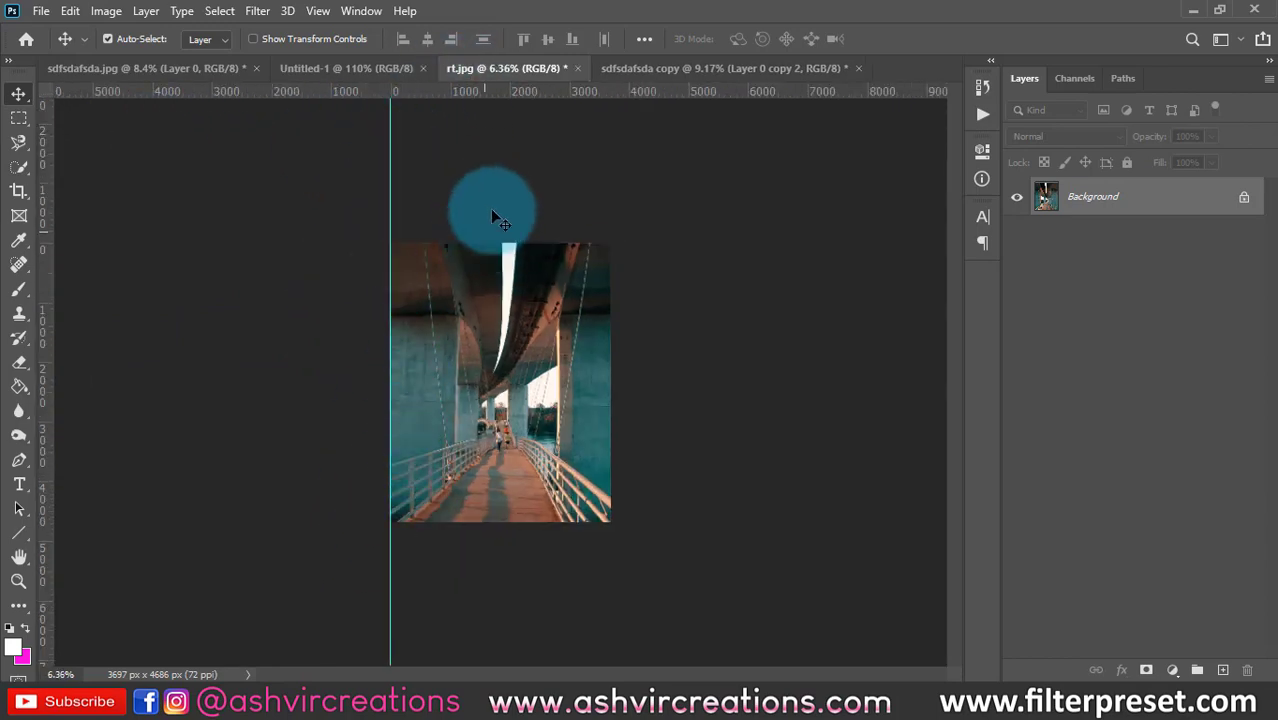
drag(516, 95, 537, 245)
scroll(535, 237, up, 3)
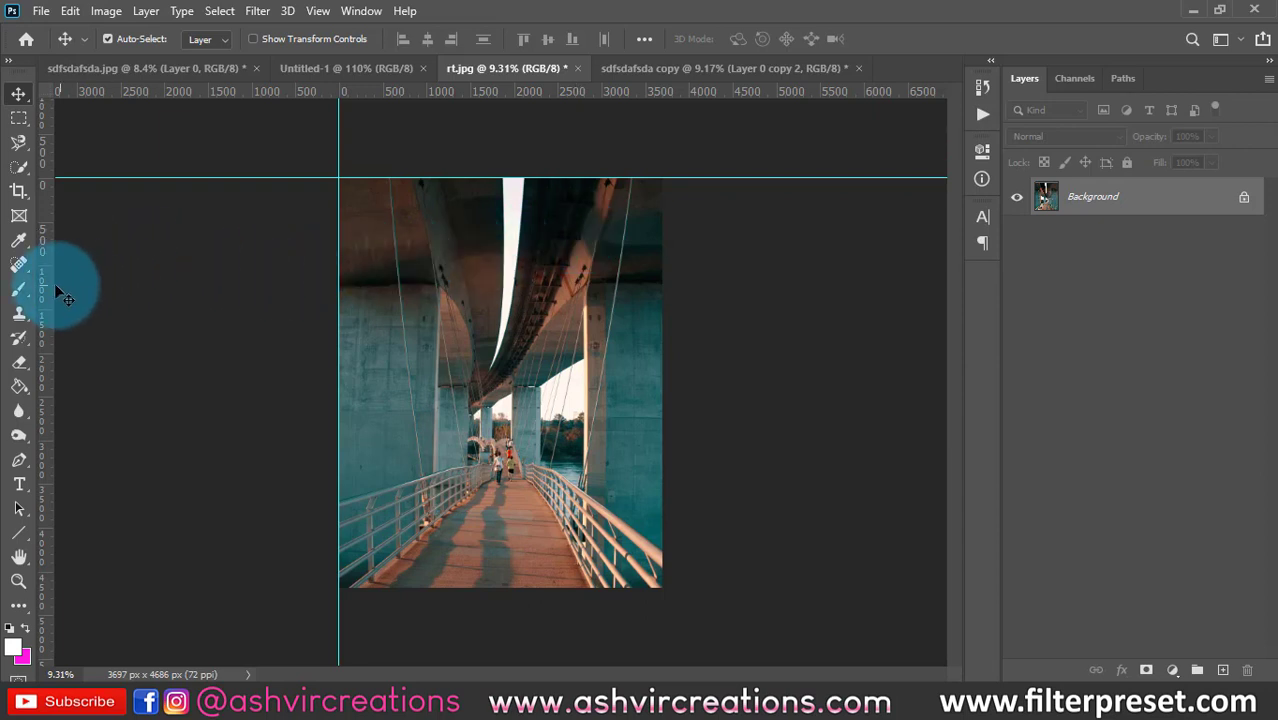
Add vertical guides at the photo's centre and right edge, and horizontal guides at its bottom edge and middle.
drag(45, 285, 502, 285)
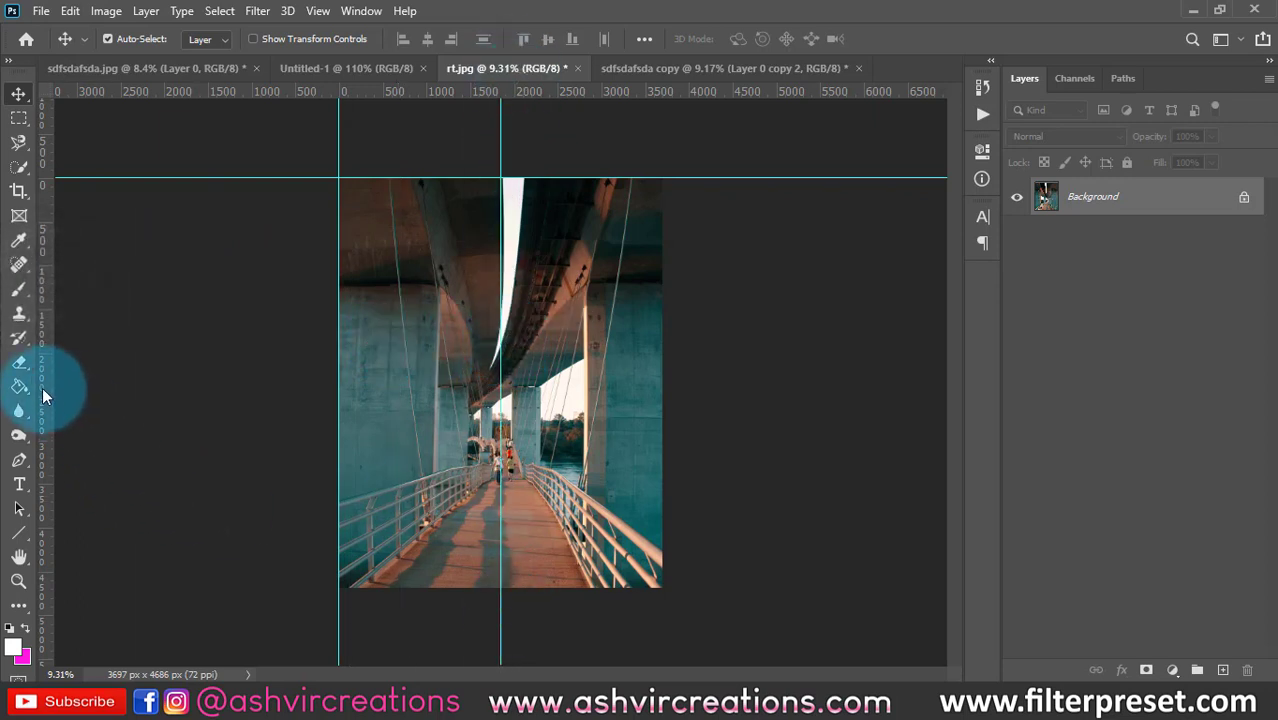
drag(43, 390, 668, 365)
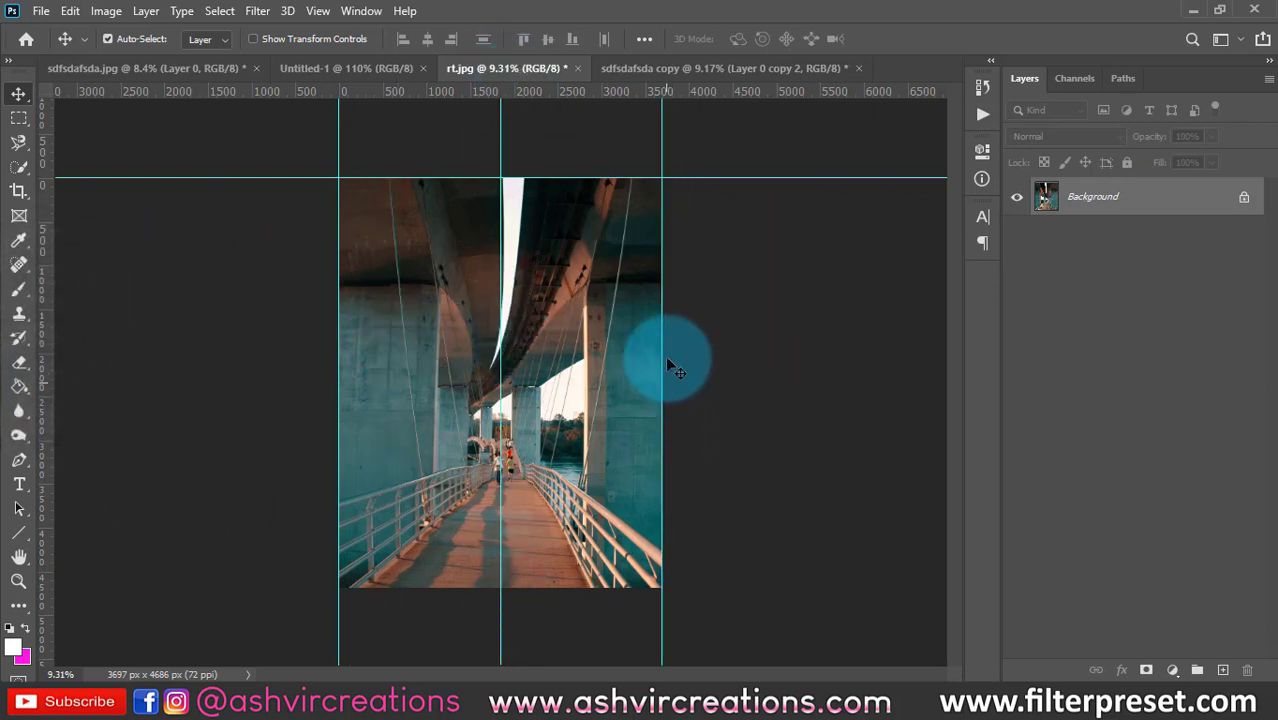
drag(656, 92, 656, 588)
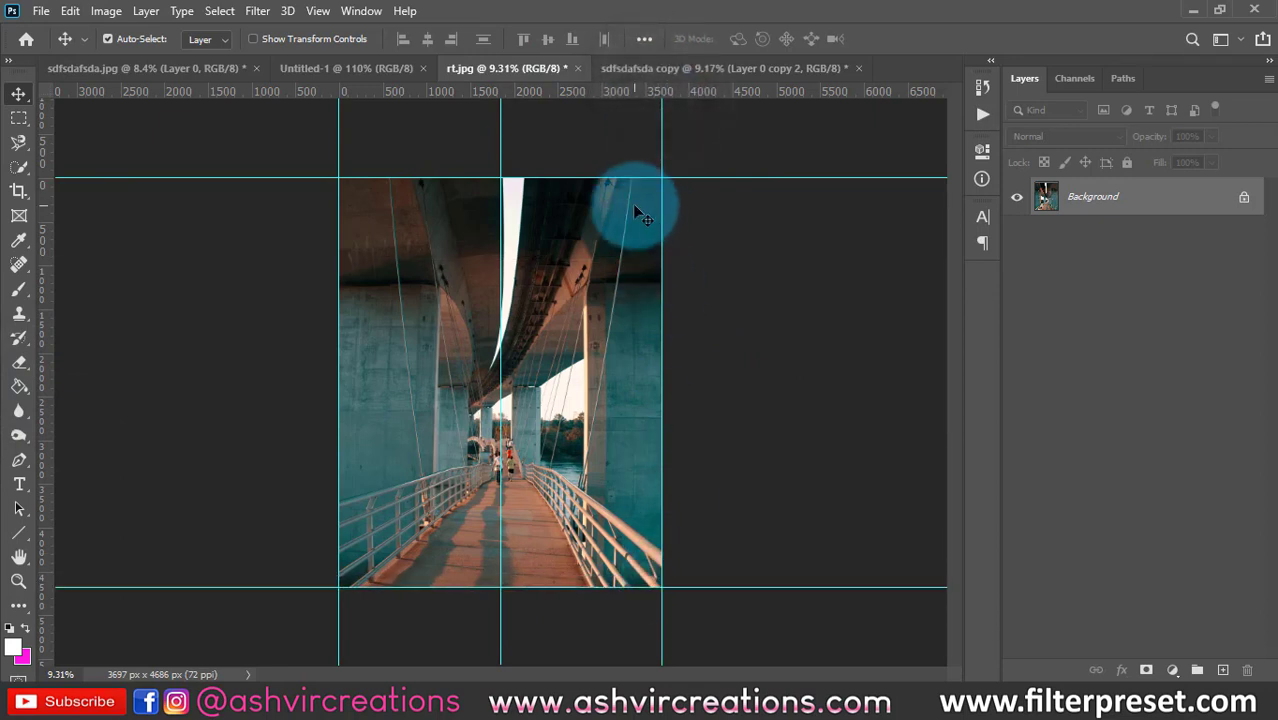
drag(621, 95, 633, 382)
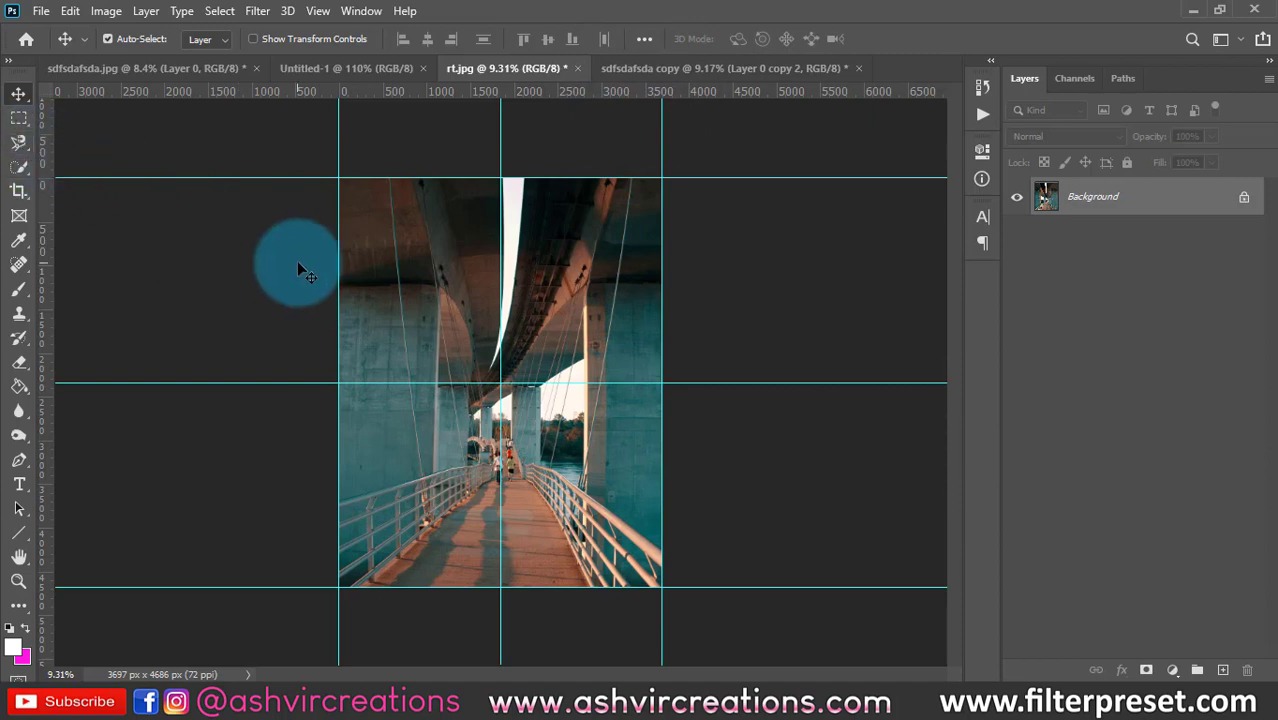
Select the photo's upper-left quadrant along the guides and paint white inside it with a soft 2520 px brush.
key(m)
drag(338, 176, 501, 383)
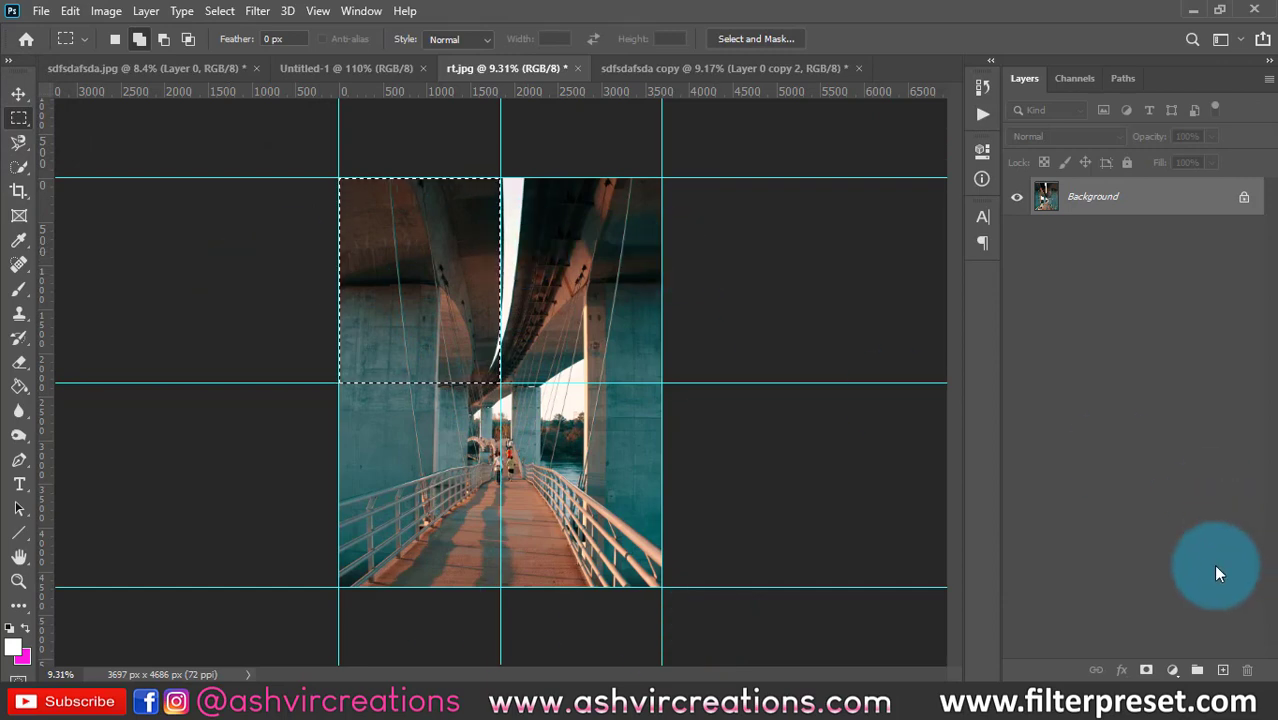
click(18, 289)
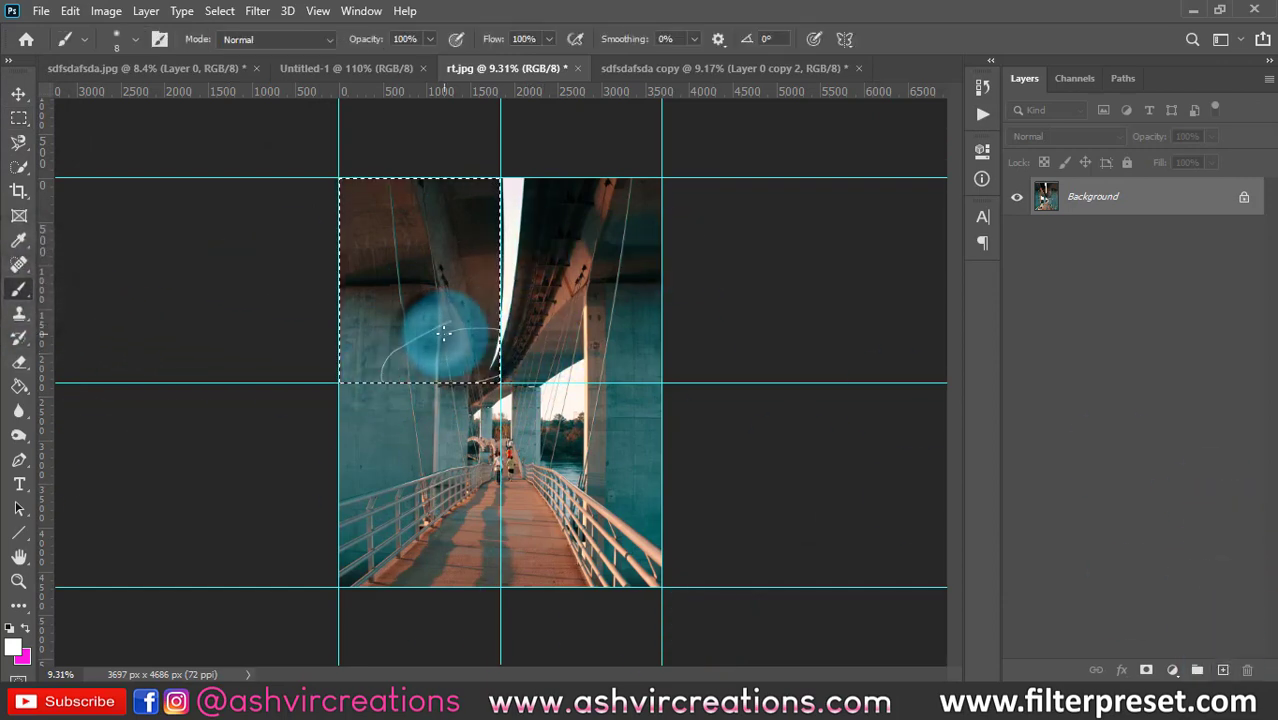
right_click(405, 287)
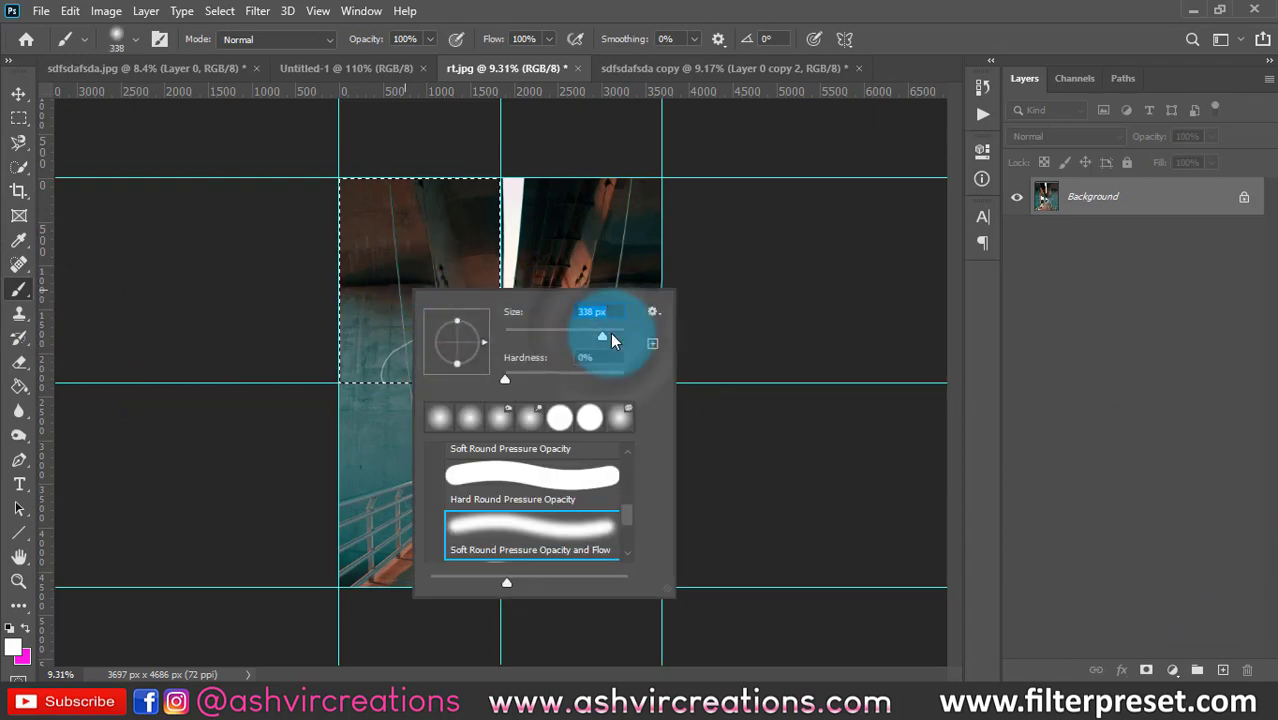
click(614, 333)
drag(372, 419, 582, 285)
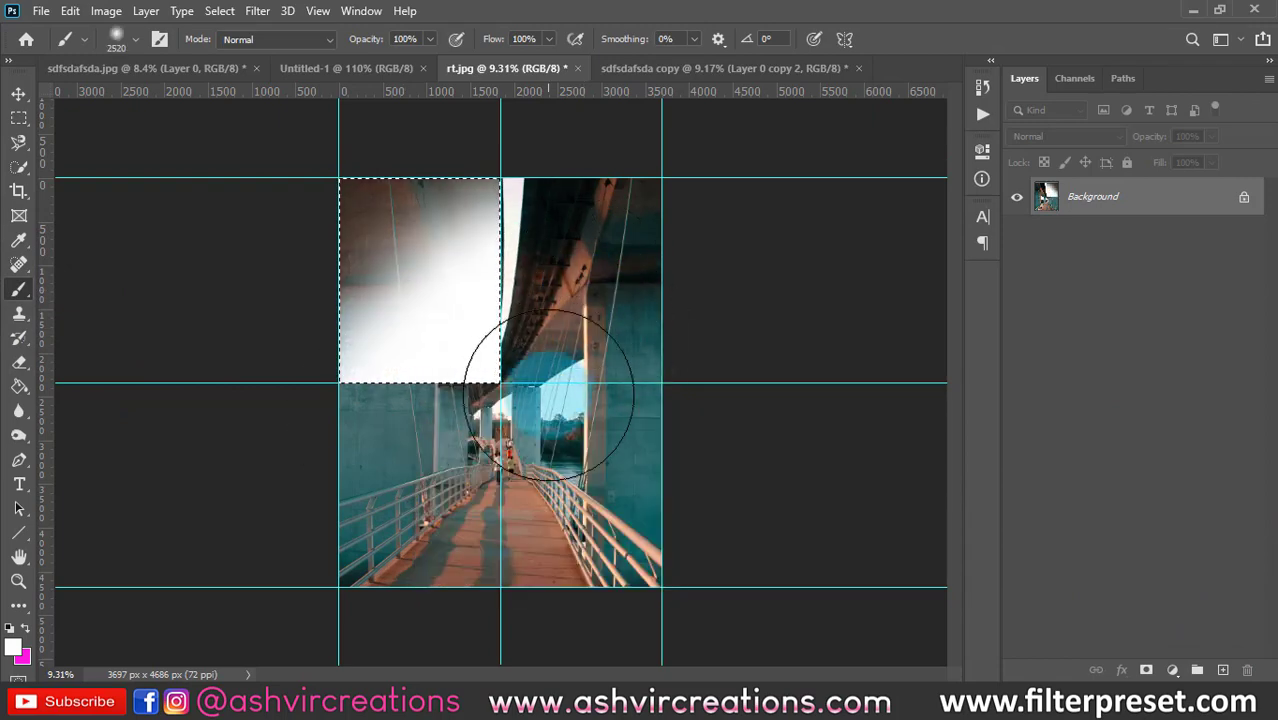
Replace the selection with the photo's lower-right quadrant along the guides and brush soft white into it.
click(18, 117)
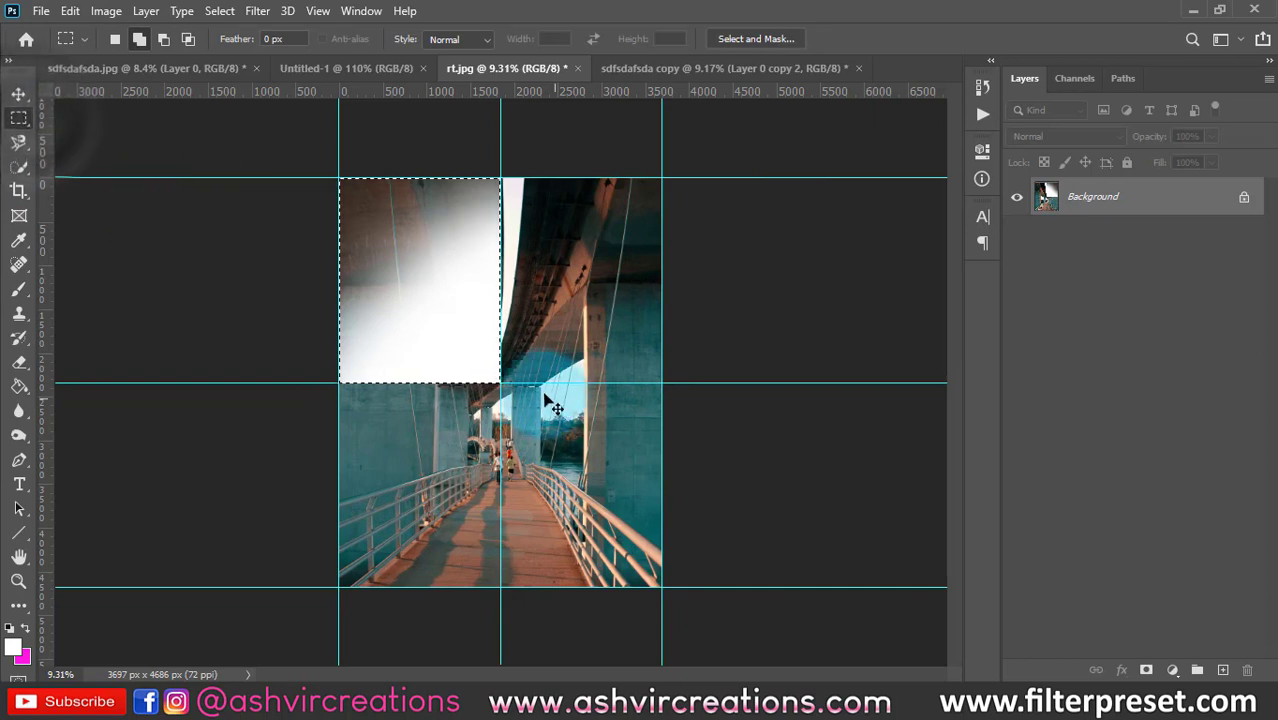
key(ctrl+d)
drag(505, 382, 690, 560)
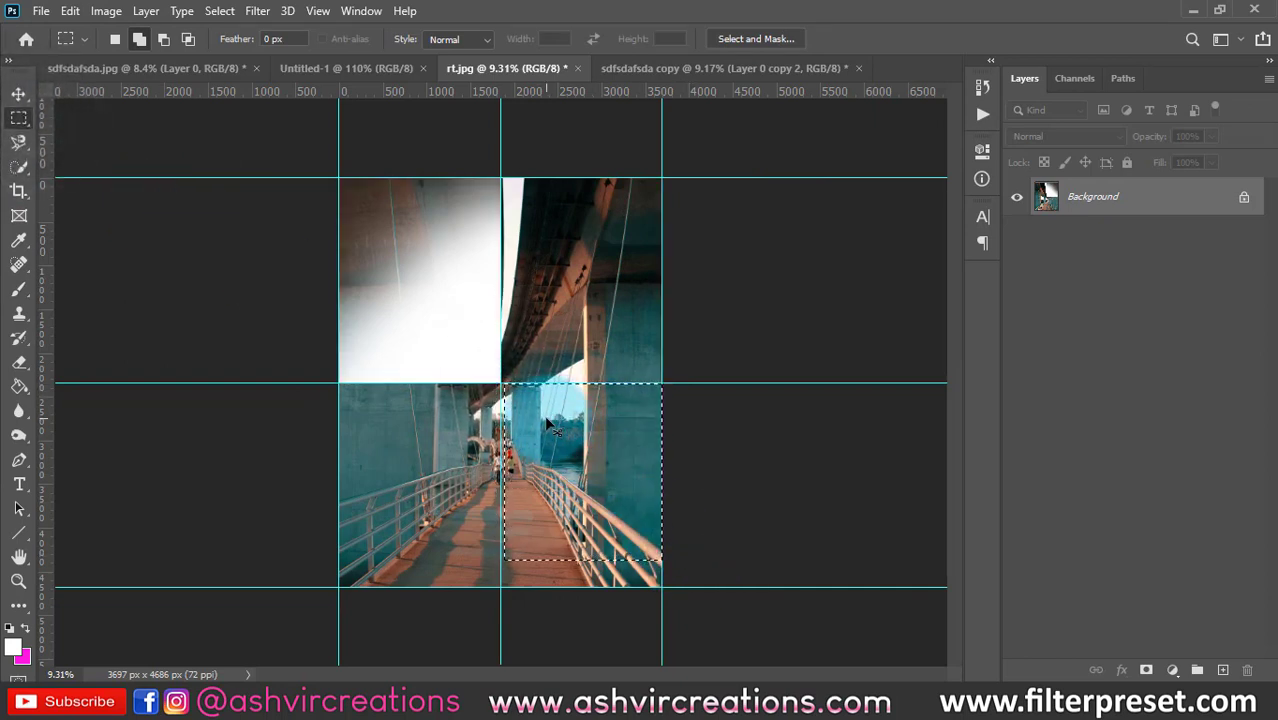
drag(660, 383, 500, 600)
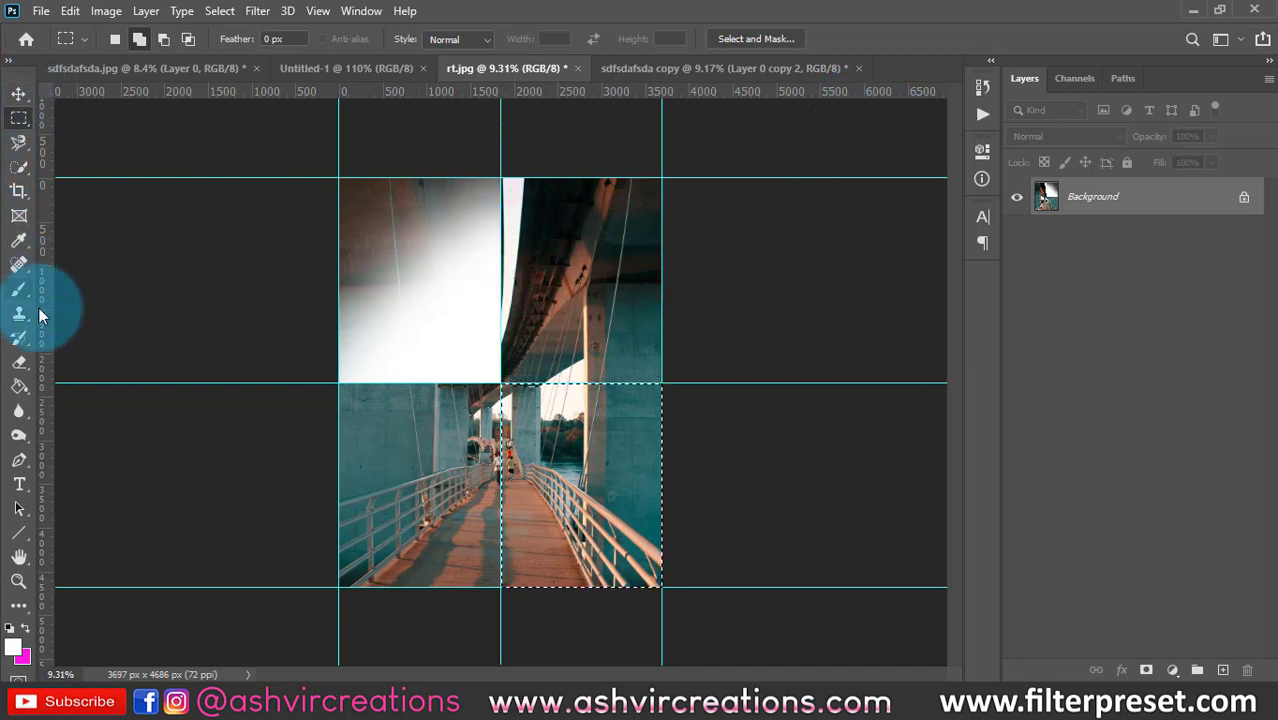
click(19, 289)
mouse_move(557, 463)
mouse_down()
mouse_move(486, 443)
mouse_move(465, 522)
mouse_up()
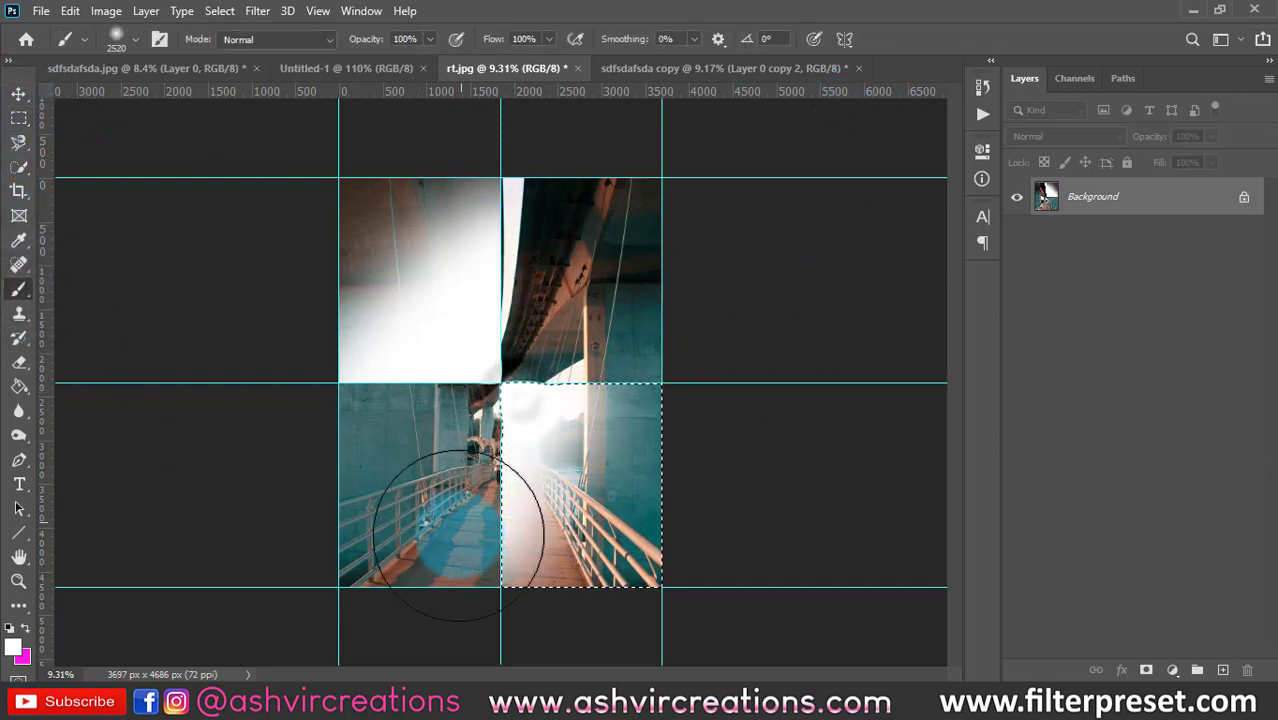
Deselect the lower-right quadrant and hide the guides to inspect the painted photo.
key(ctrl+d)
key(v)
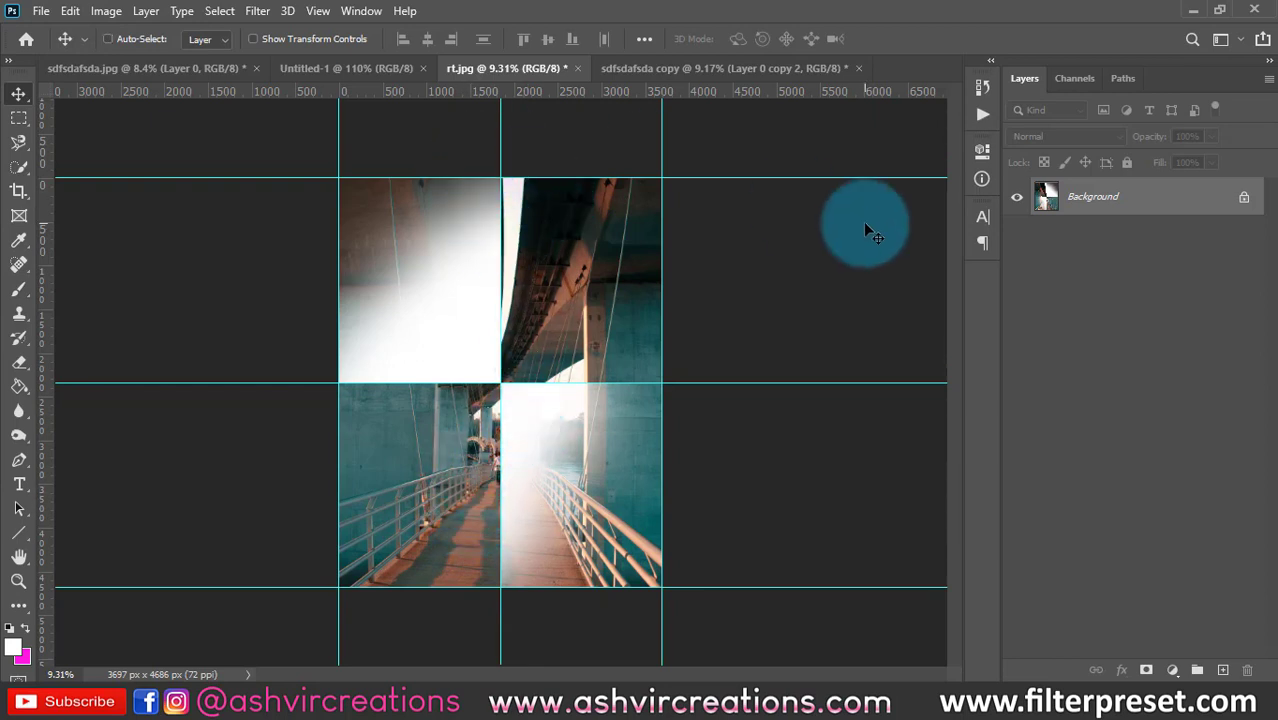
key(ctrl+0)
key(ctrl+semicolon)
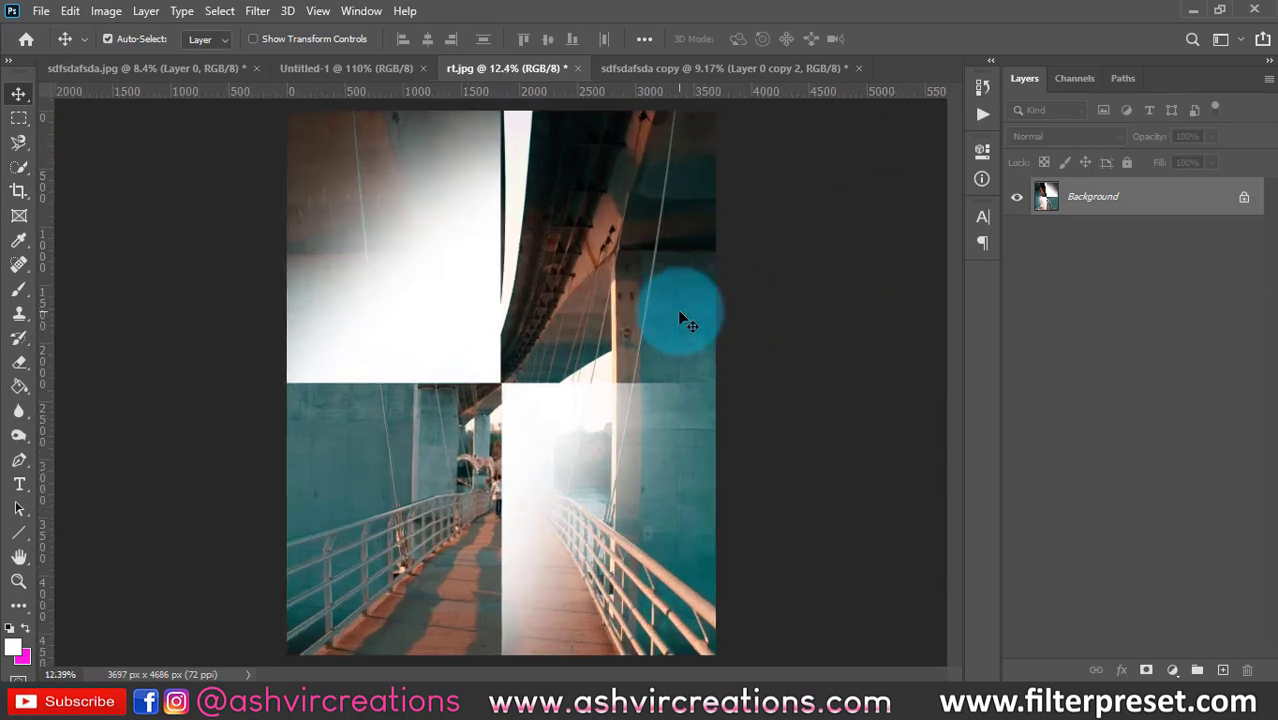
scroll(680, 316, down, 4)
scroll(680, 316, up, 5)
scroll(680, 316, down, 2)
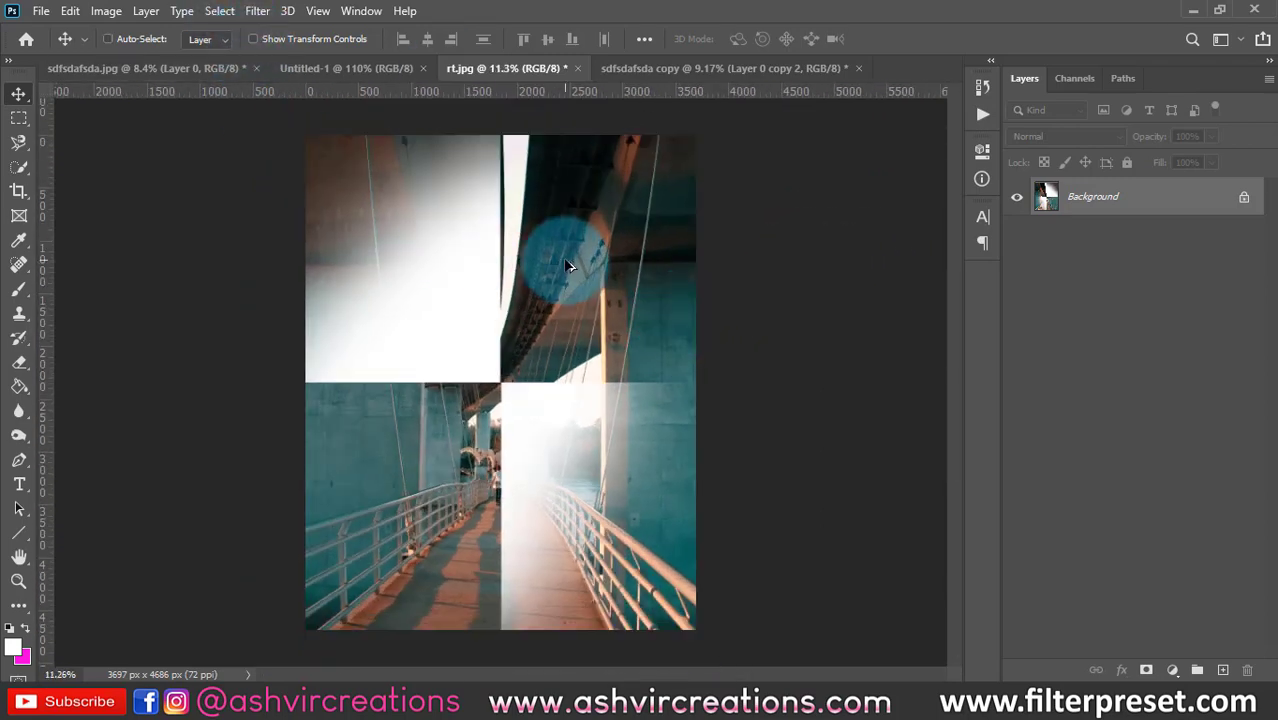
Undo the white painting in both quadrants and show the guides again.
key(ctrl+z)
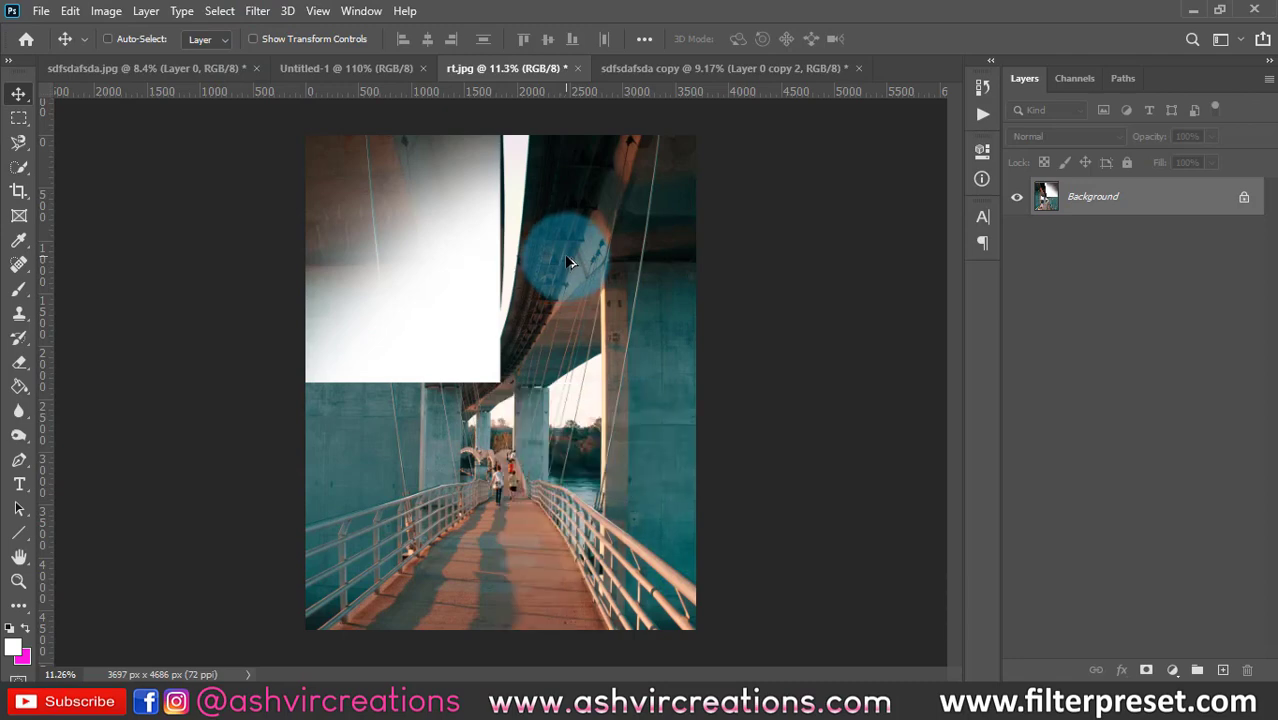
key(ctrl+z)
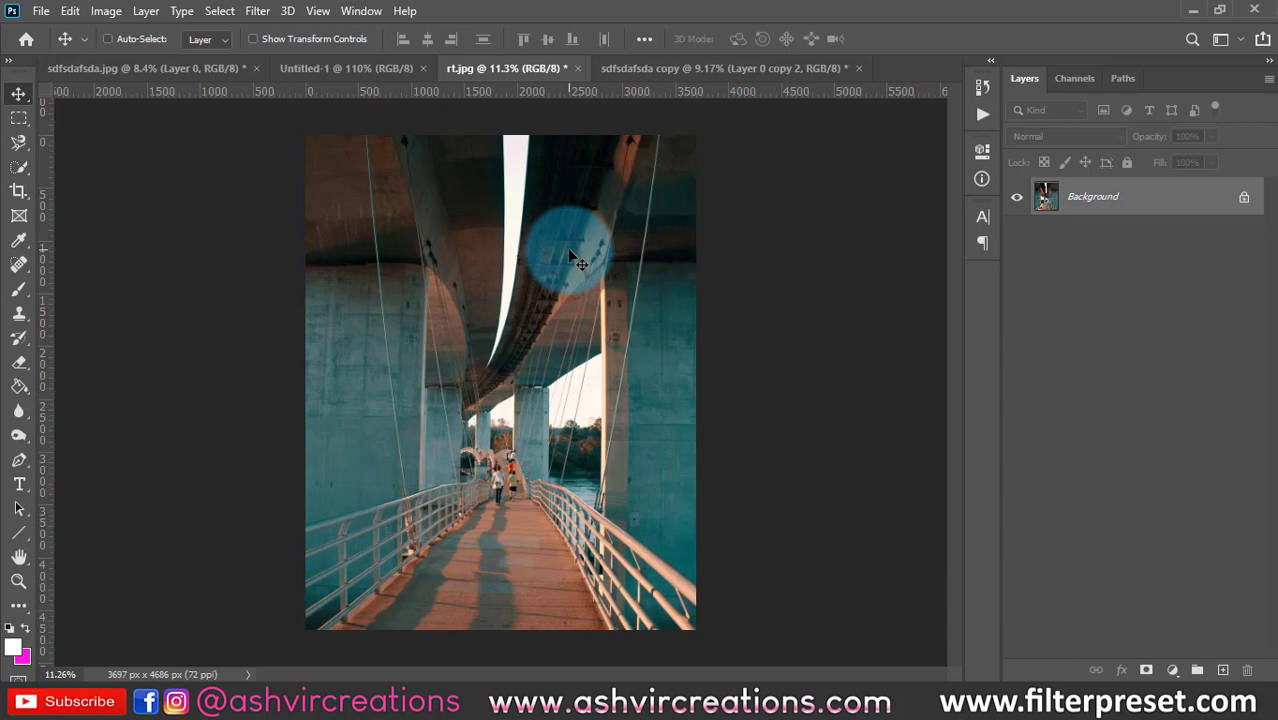
key(ctrl+h)
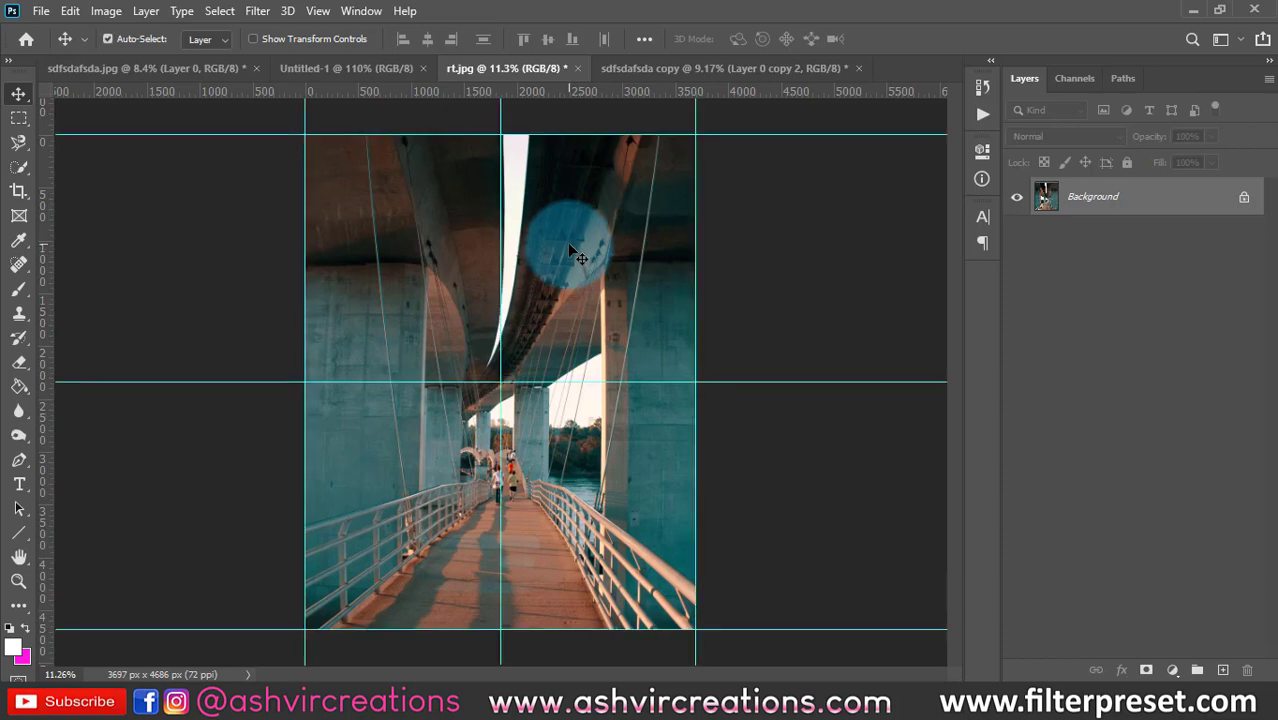
Open the Histogram panel, check the Navigator grouped with it, and collapse the group.
click(319, 12)
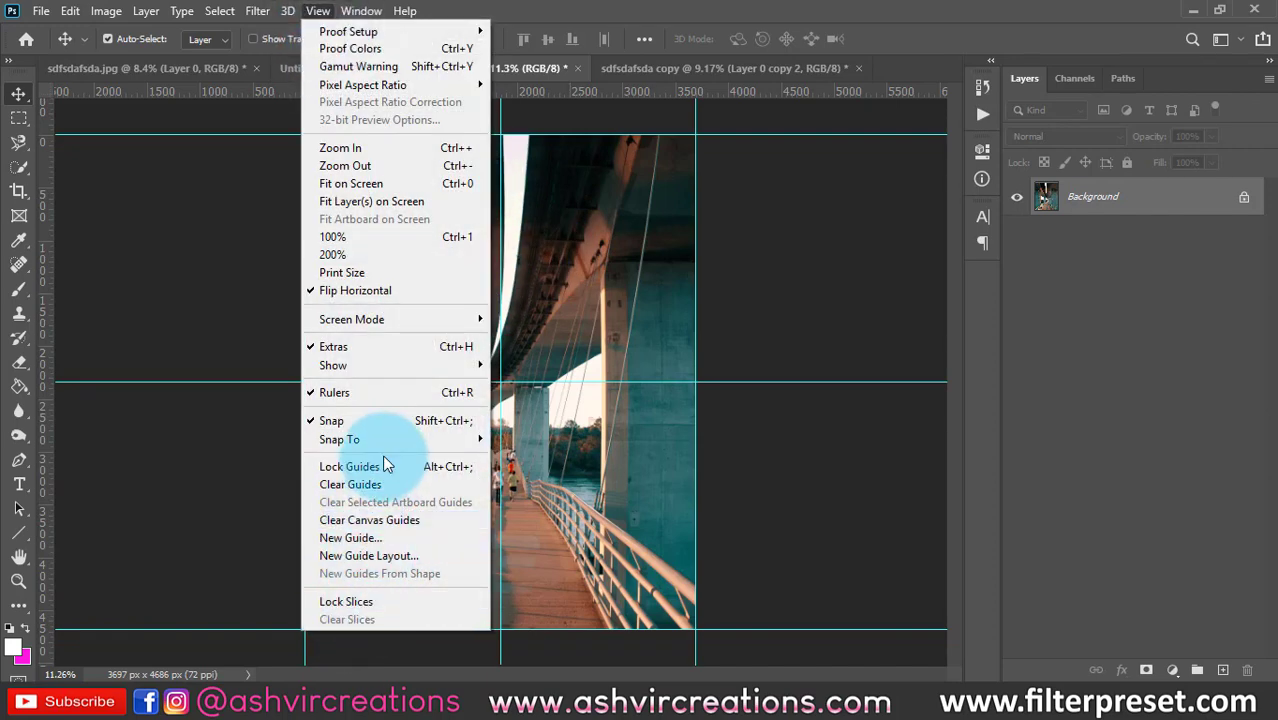
mouse_move(350, 12)
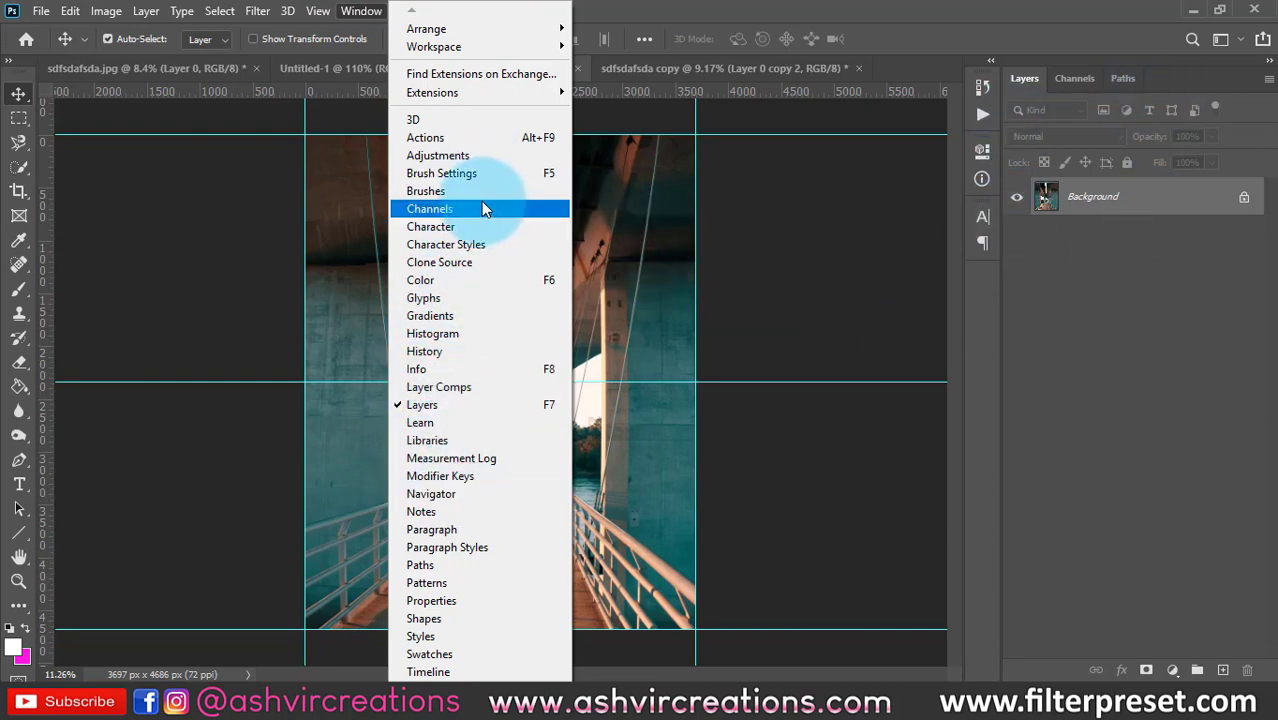
click(451, 336)
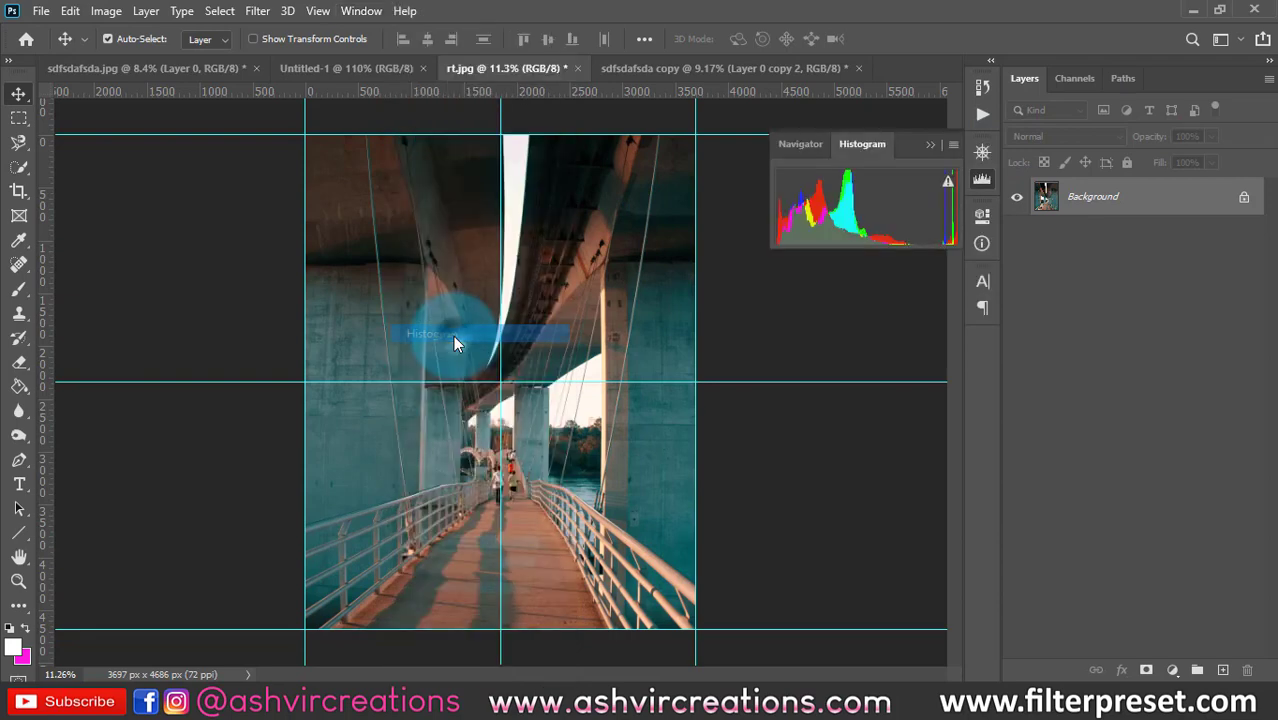
click(805, 150)
click(868, 144)
click(926, 144)
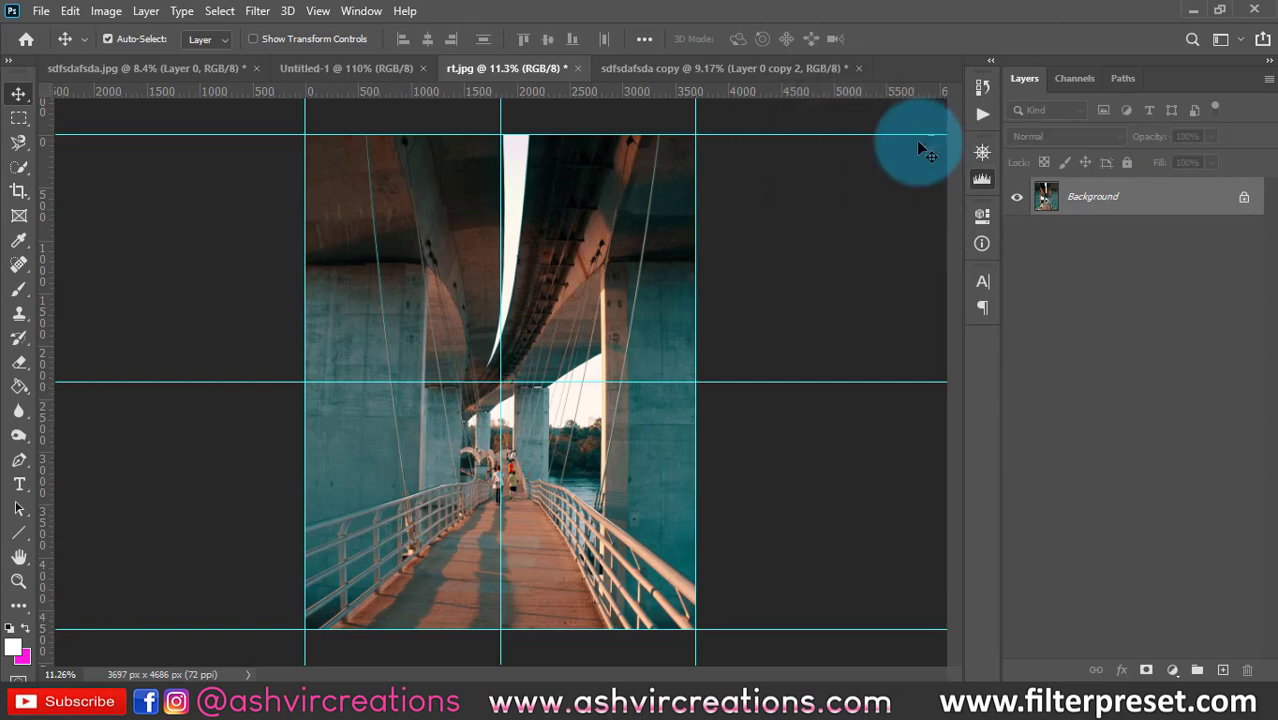
Open the Actions panel, lengthen it to view more of the default actions, and collapse it.
click(361, 11)
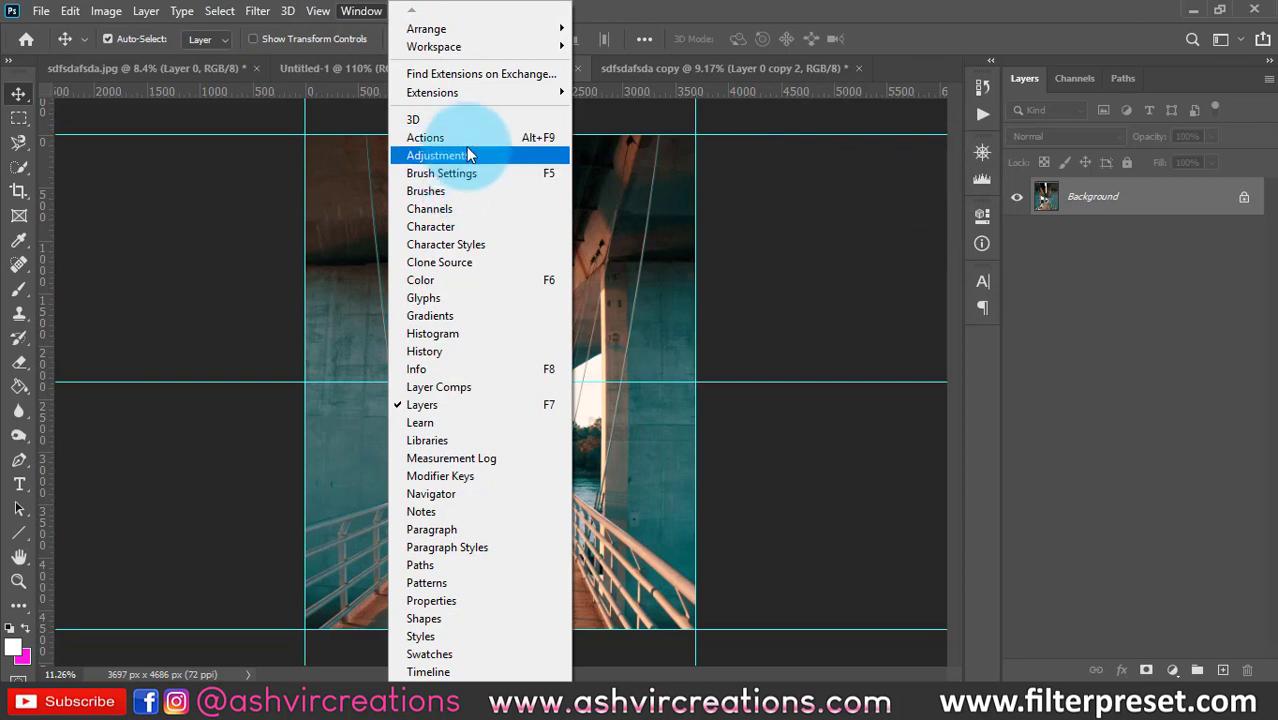
click(466, 139)
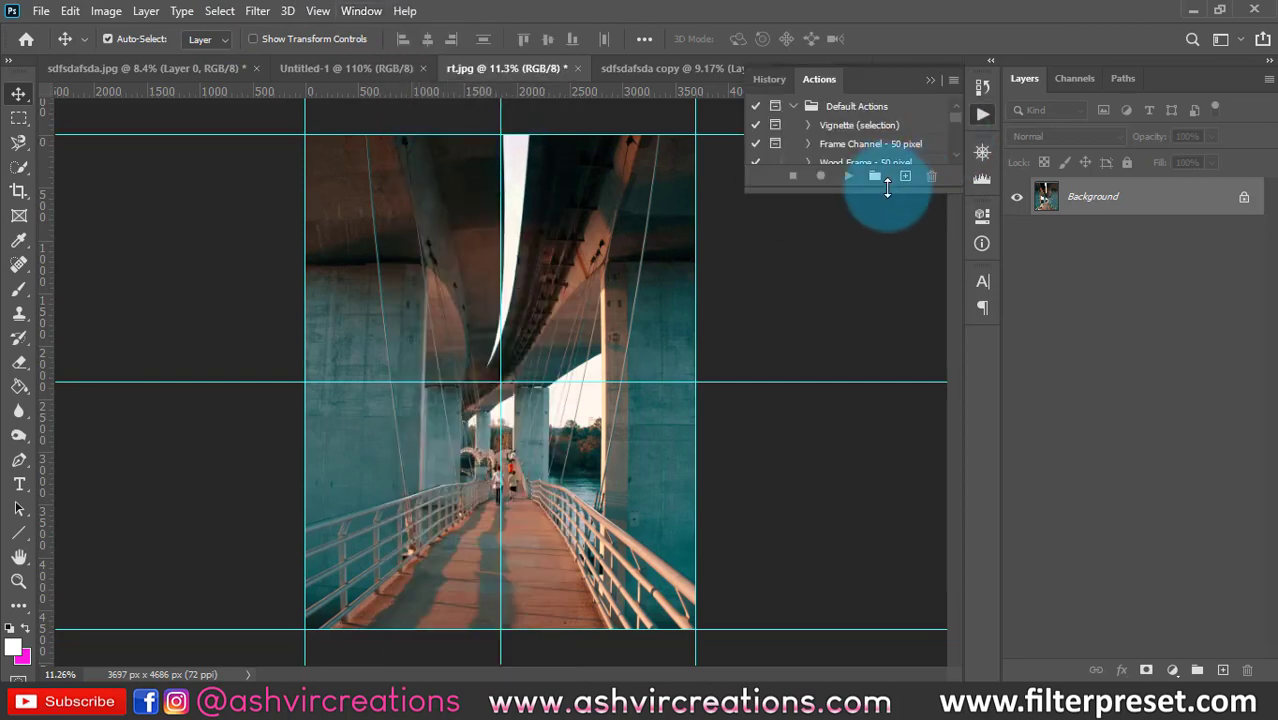
drag(887, 189, 873, 408)
click(931, 79)
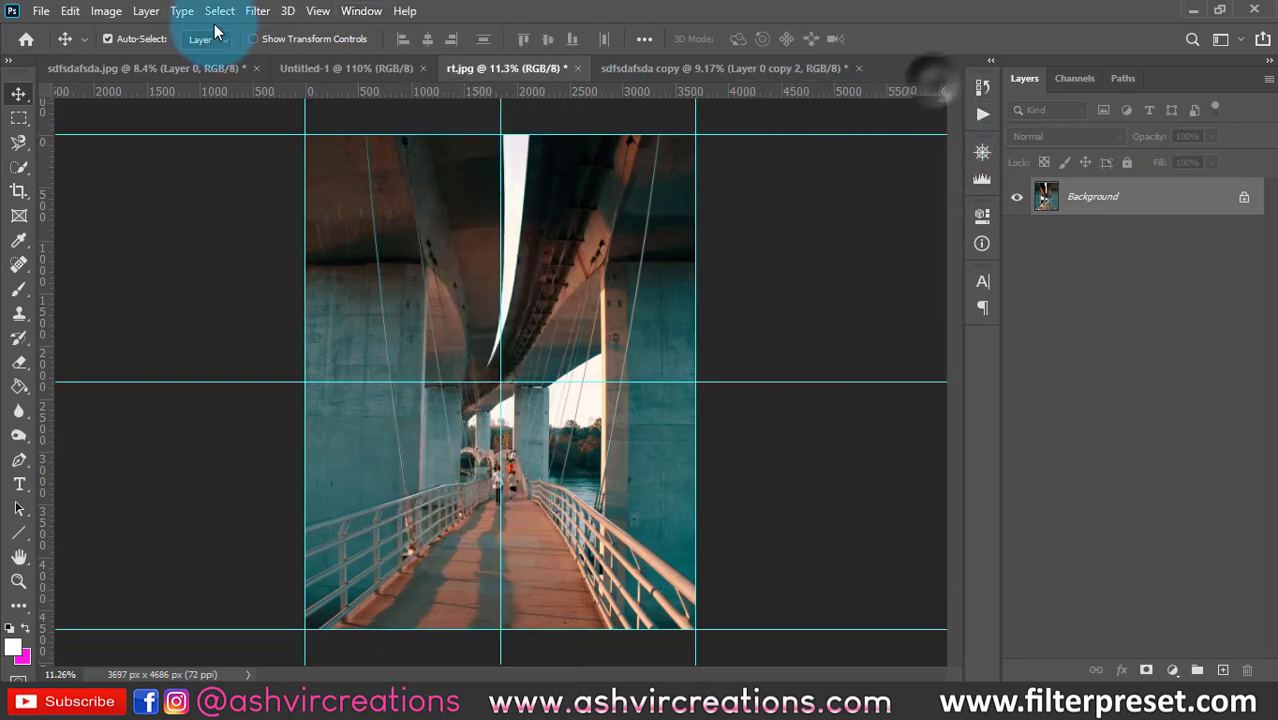
Show the Swatches panel and switch its group to the Color panel.
click(361, 11)
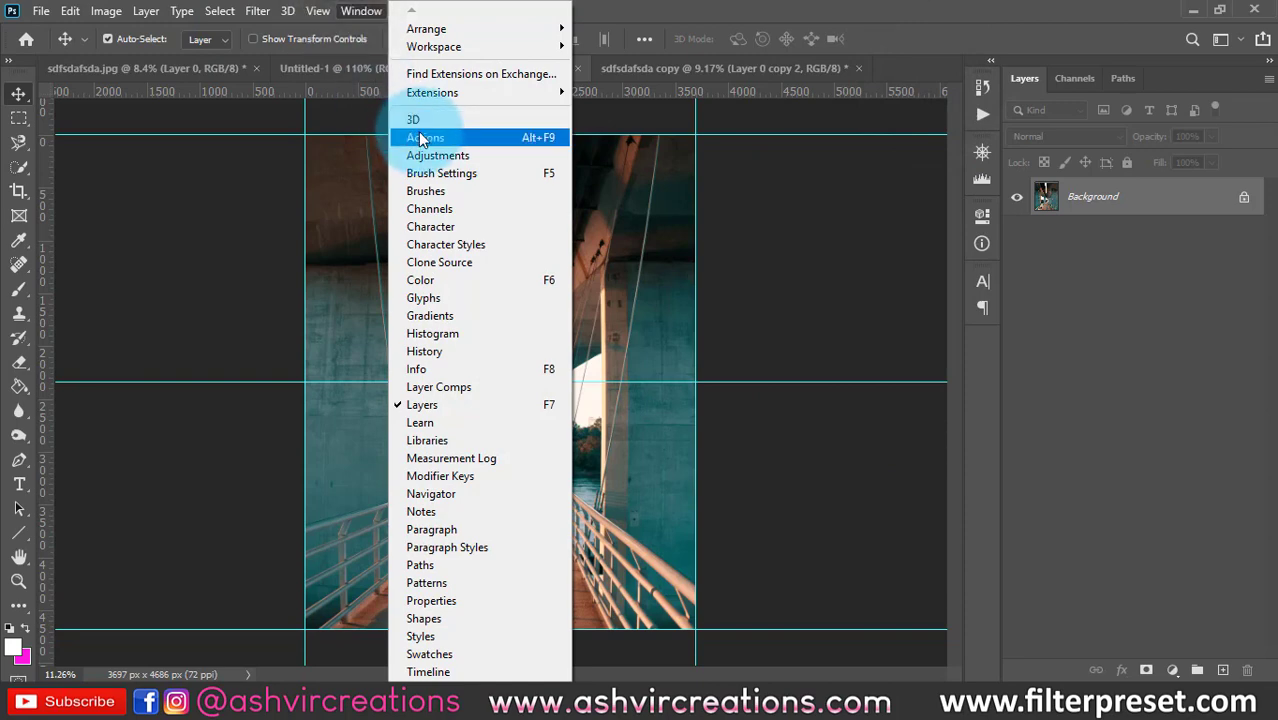
click(428, 653)
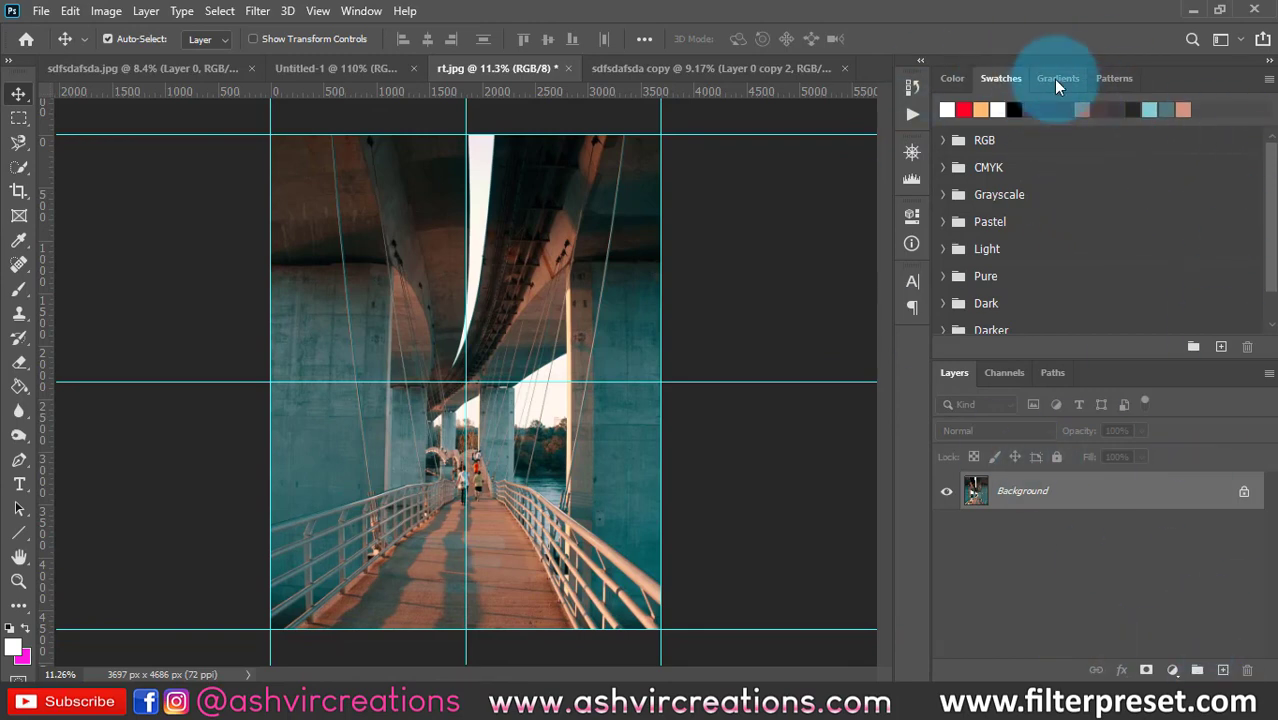
click(953, 79)
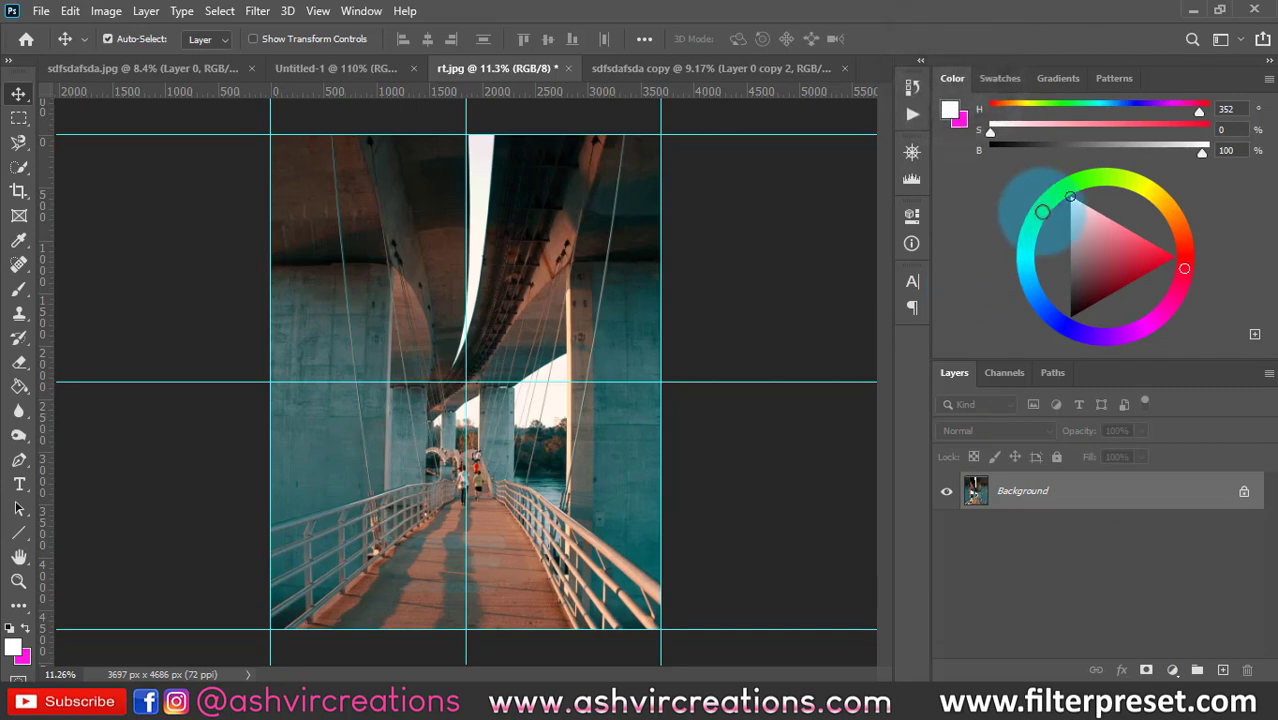
Pick a dark teal foreground colour (H 176, S 38, B 37) on the colour wheel and check it in the Color Picker.
click(1030, 250)
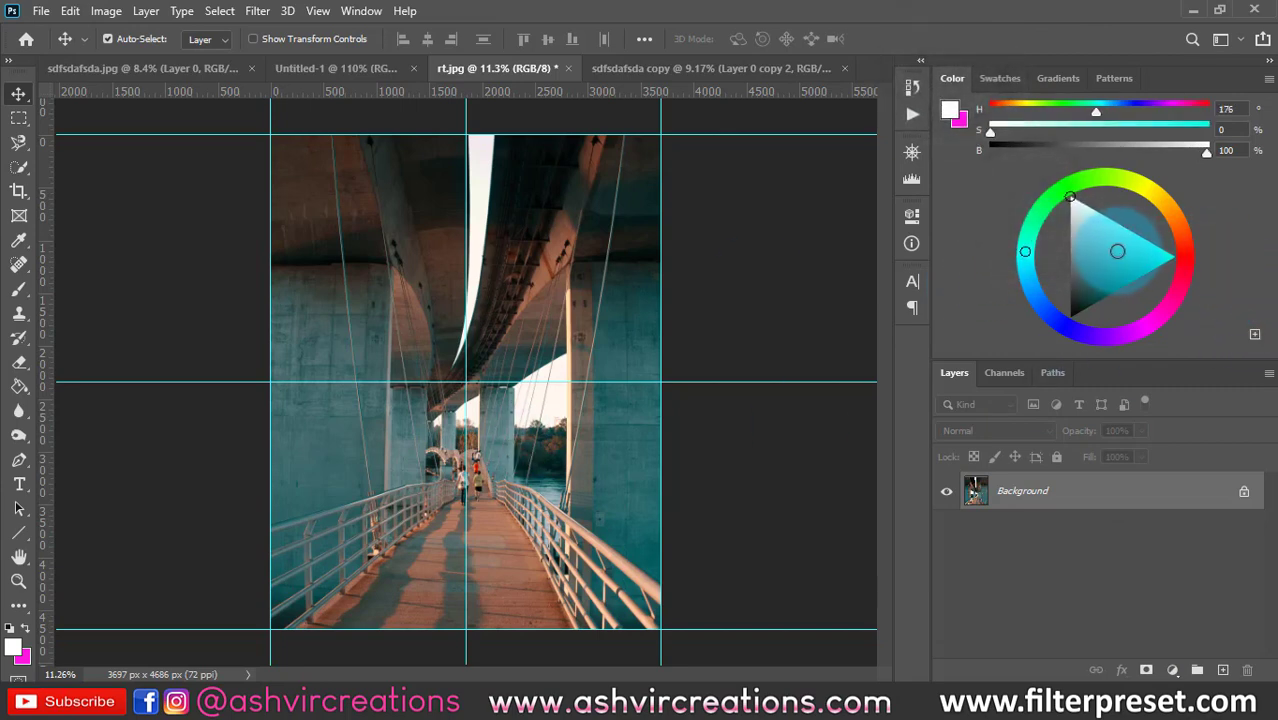
drag(1116, 252, 1085, 280)
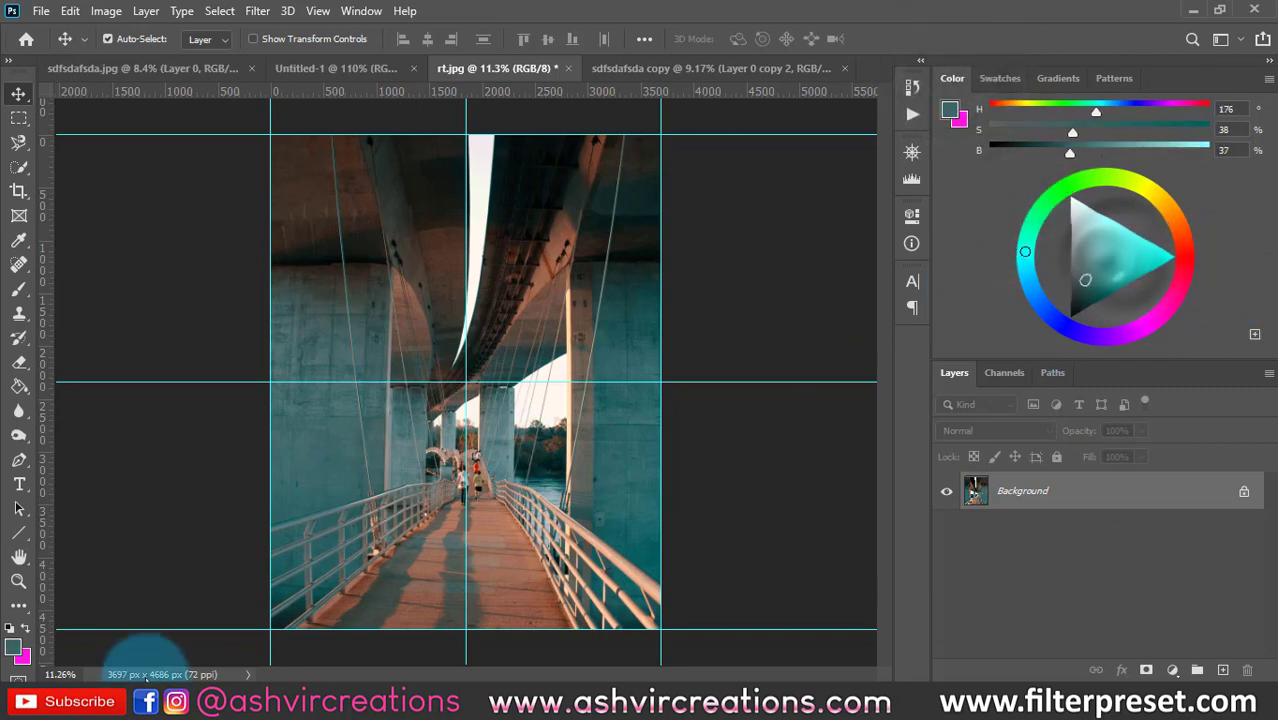
click(14, 650)
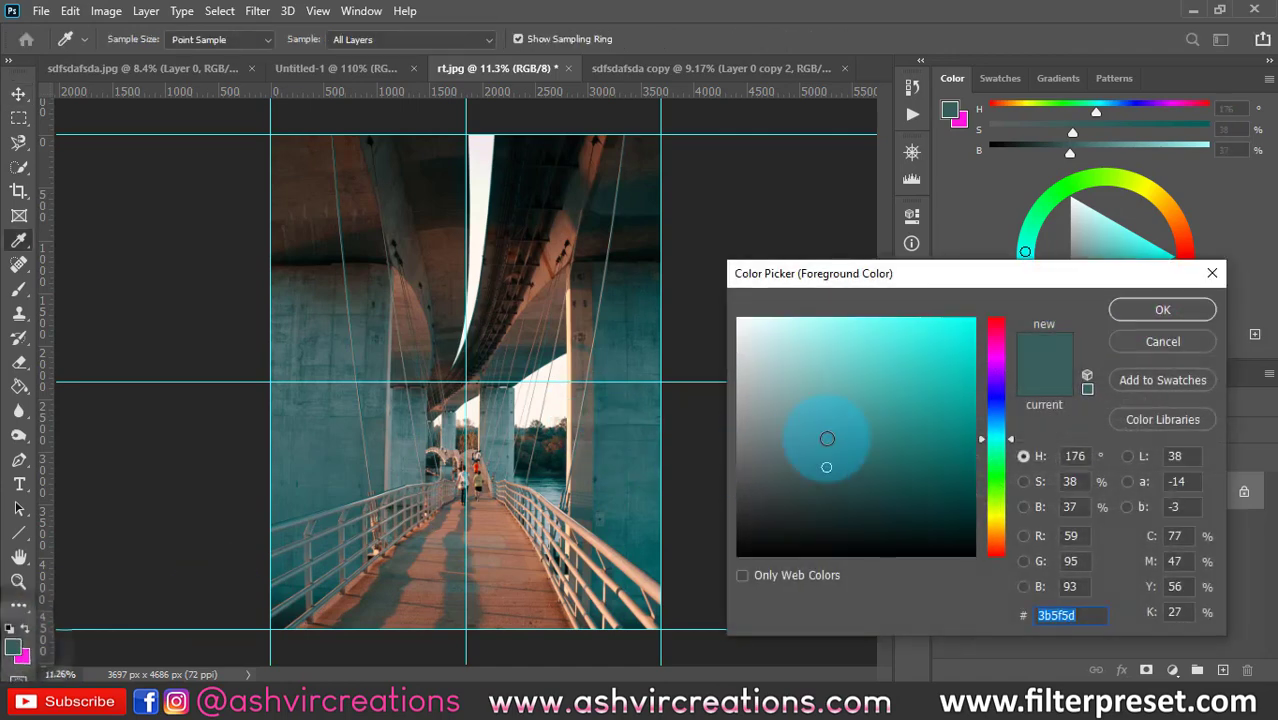
click(1161, 343)
Change the foreground colour to orange-red (H 11, S 83, B 93) using the colour wheel.
drag(1096, 262, 1151, 251)
click(1136, 182)
click(1183, 241)
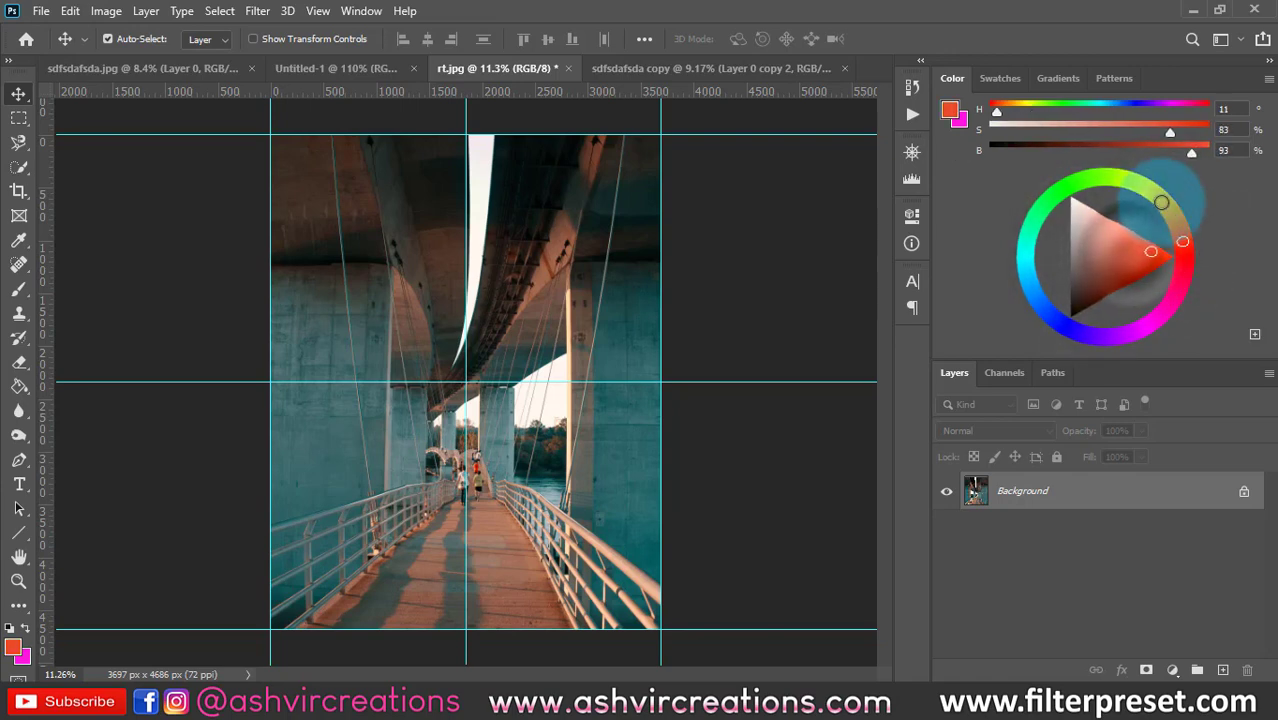
Try green 559021 as the foreground colour in the Color Picker, then cancel the change.
click(15, 652)
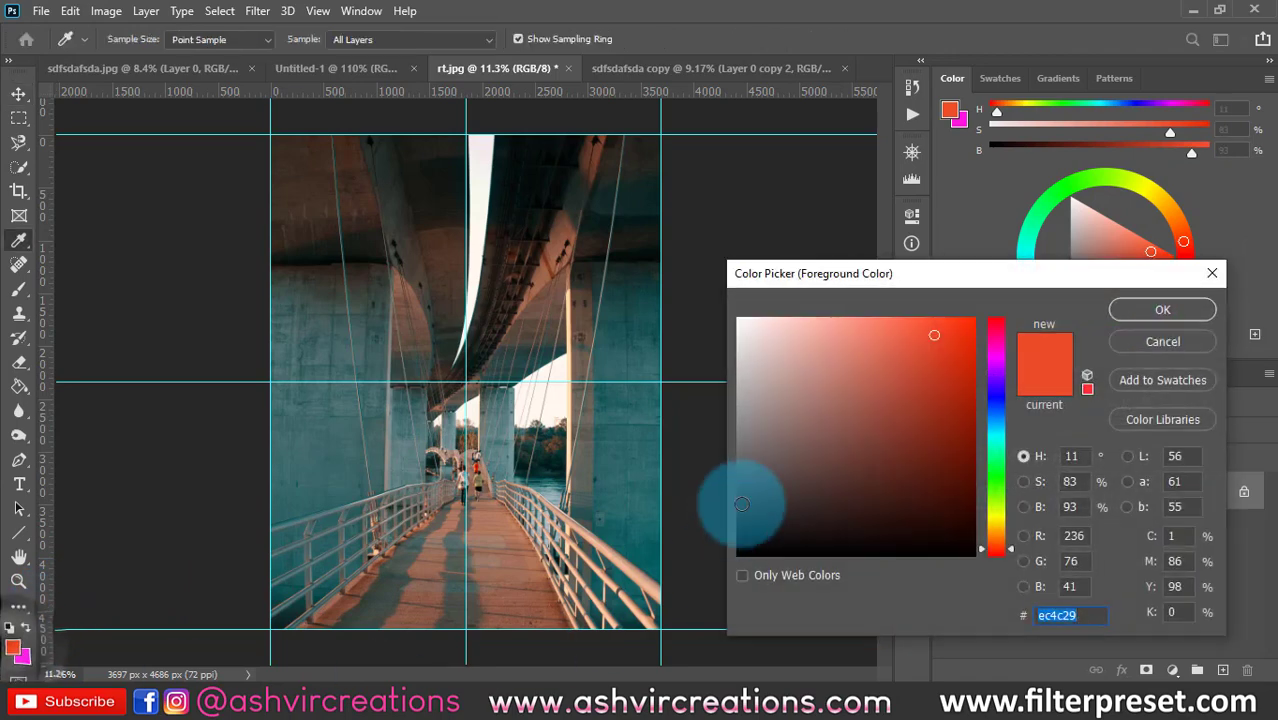
drag(882, 414, 921, 421)
drag(1007, 459, 1012, 505)
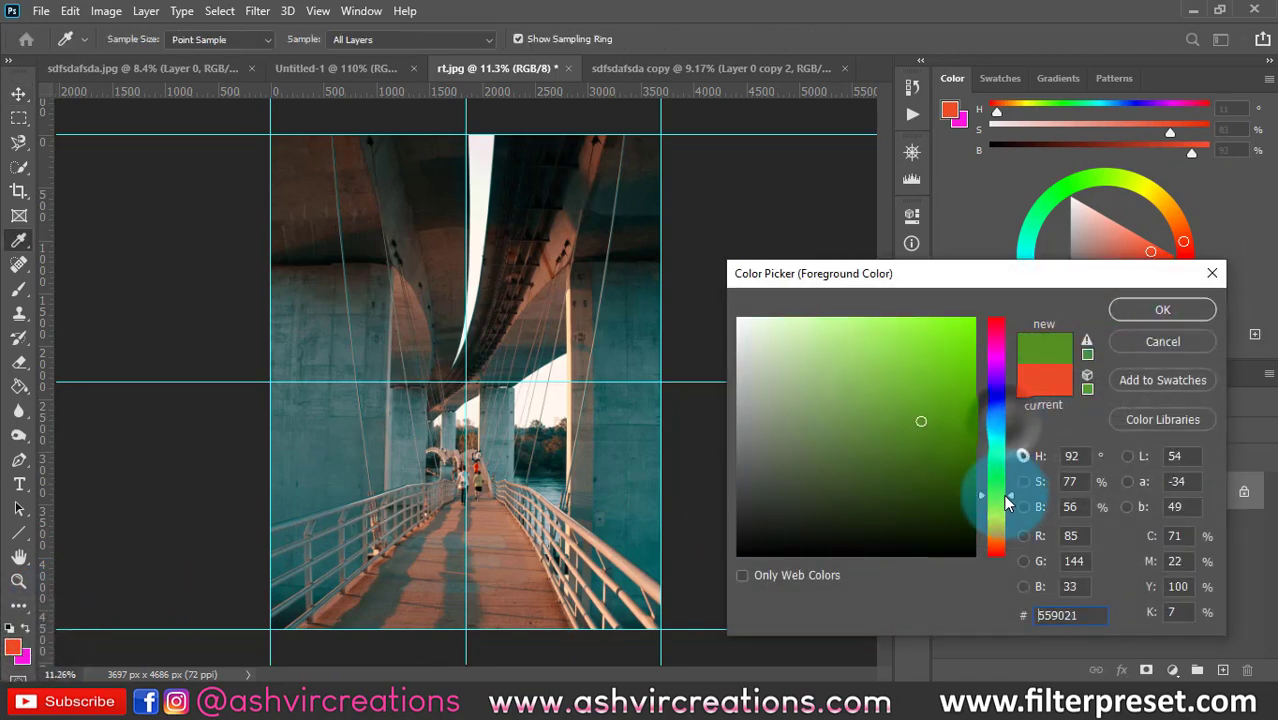
click(1127, 337)
key(v)
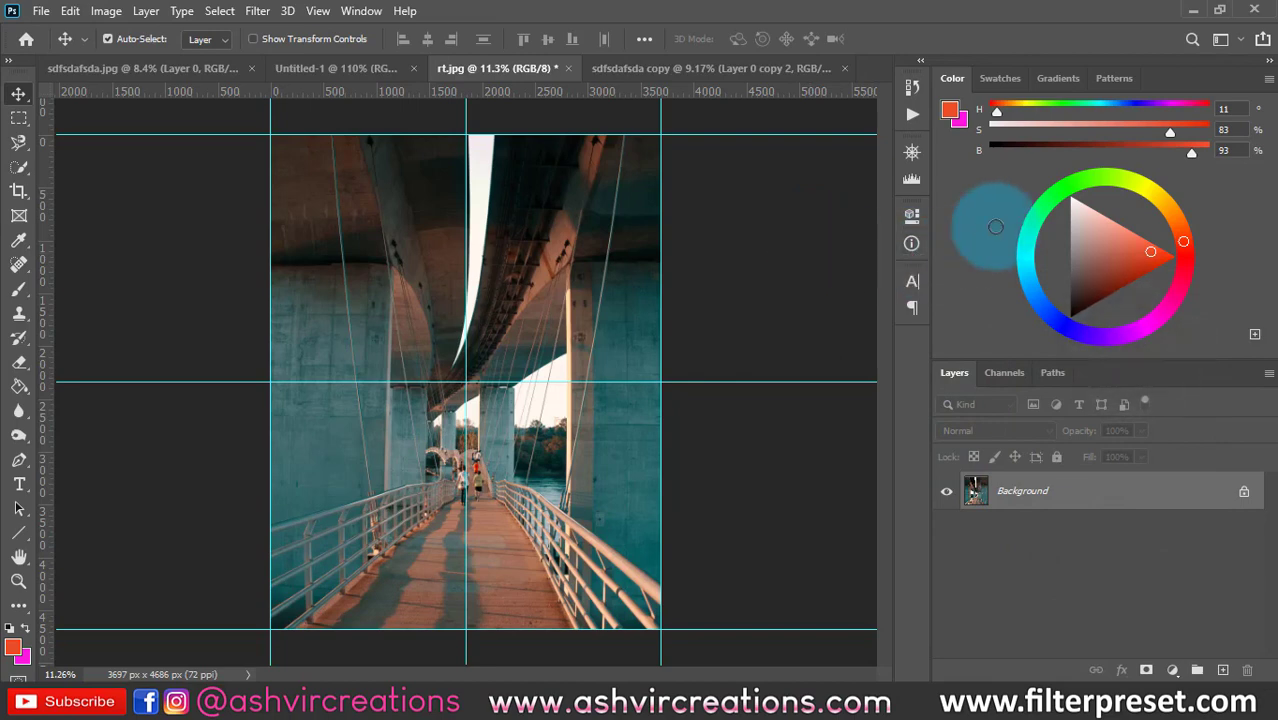
Set the foreground colour to green (H 132, S 69, B 77) on the colour wheel.
drag(1091, 180, 1052, 198)
mouse_move(1093, 255)
mouse_down()
mouse_move(1070, 268)
mouse_move(1126, 257)
mouse_up()
click(361, 11)
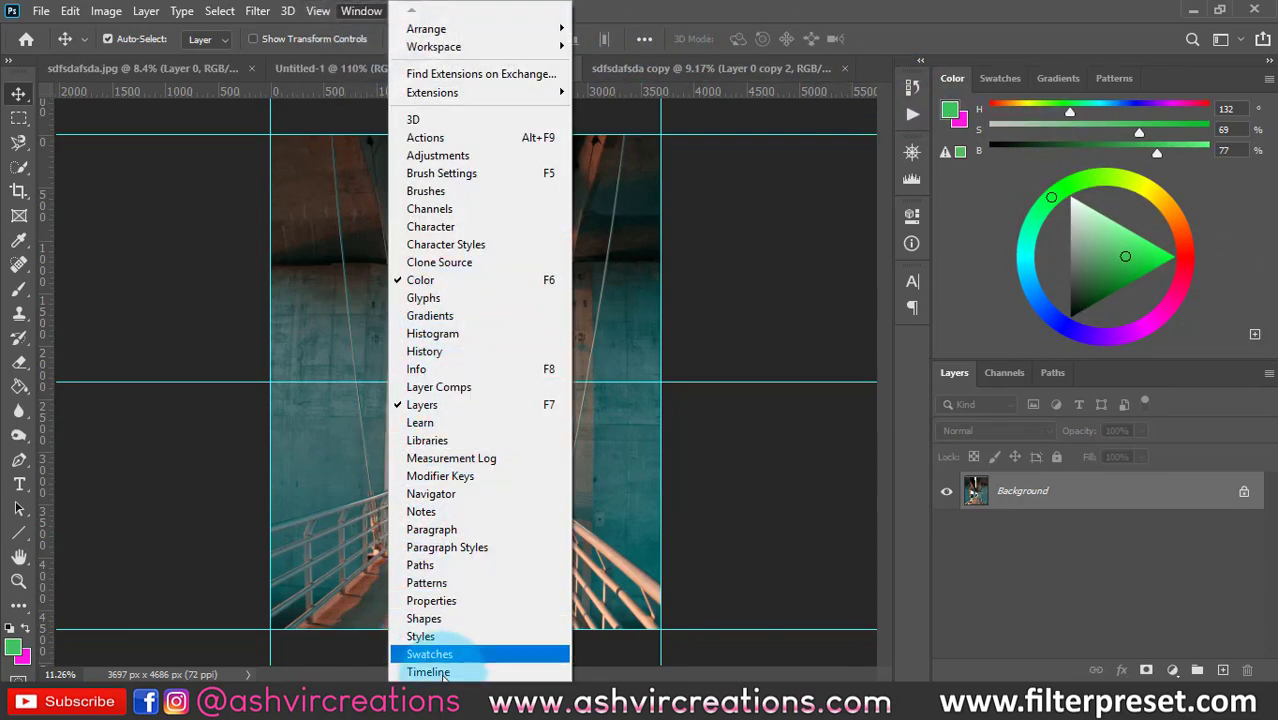
click(1215, 71)
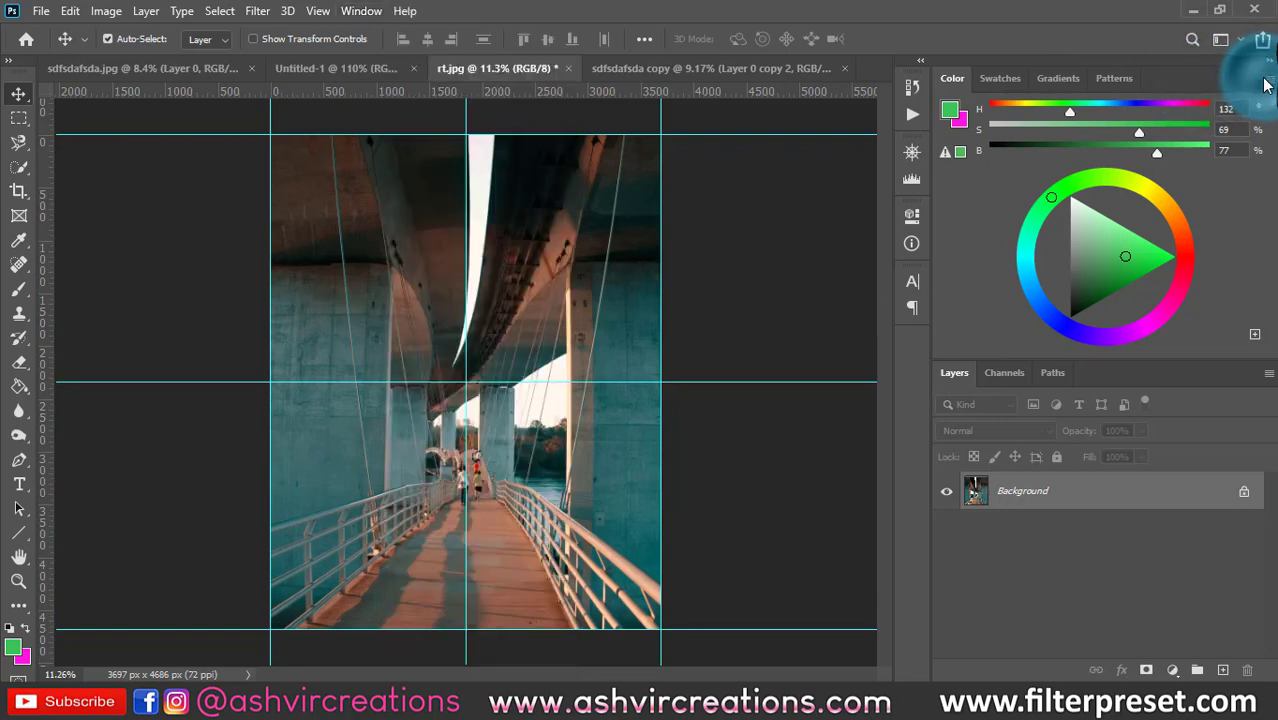
Close the whole tab group containing Color, Swatches, Gradients and Patterns.
click(1071, 80)
click(956, 78)
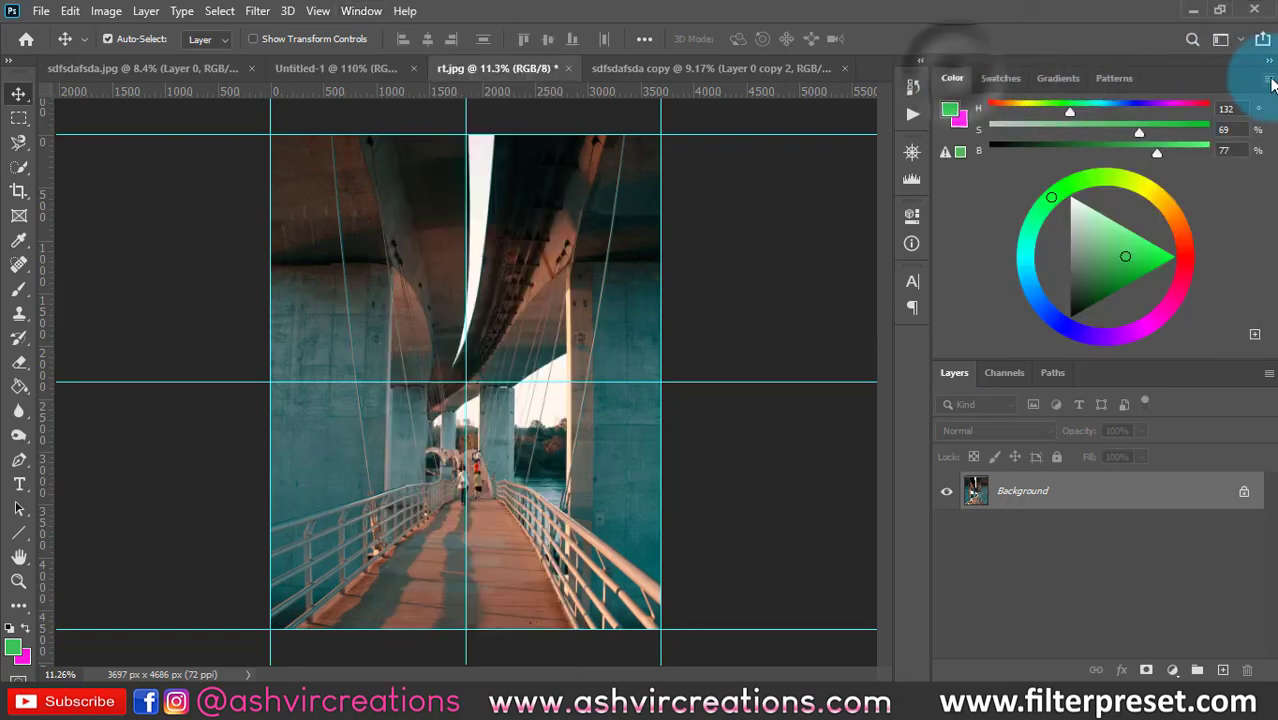
click(1270, 82)
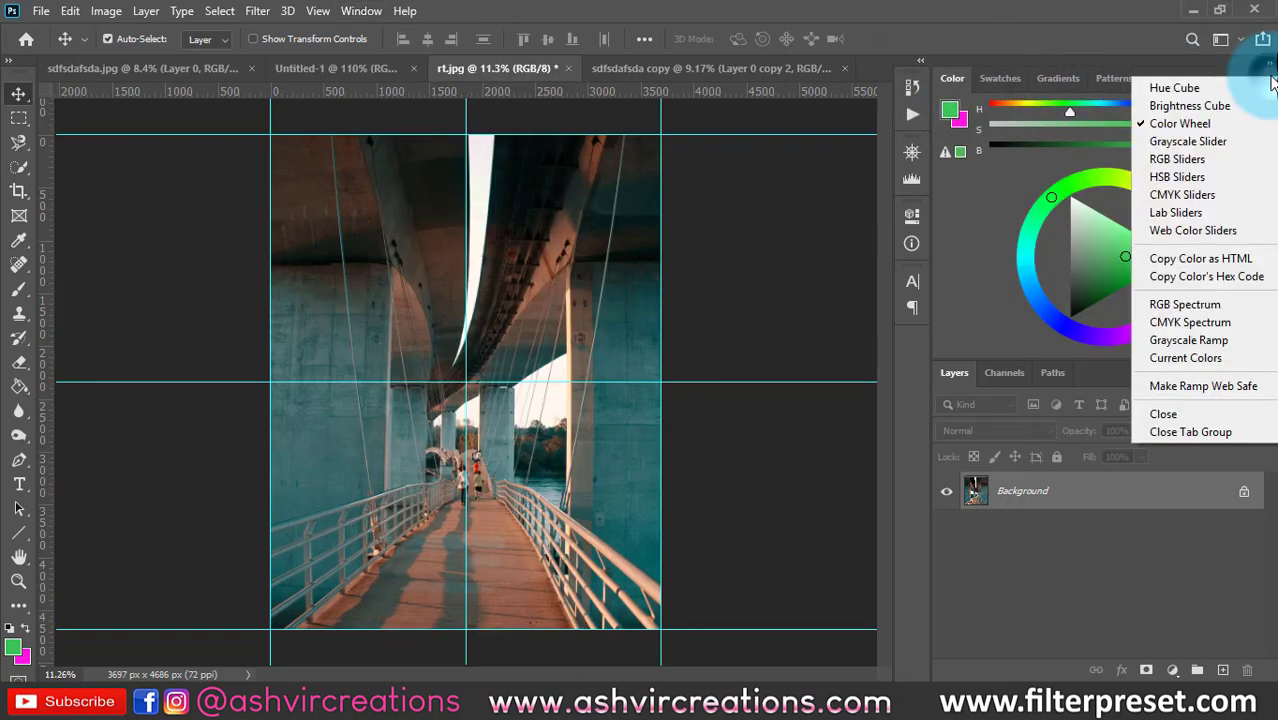
click(1186, 433)
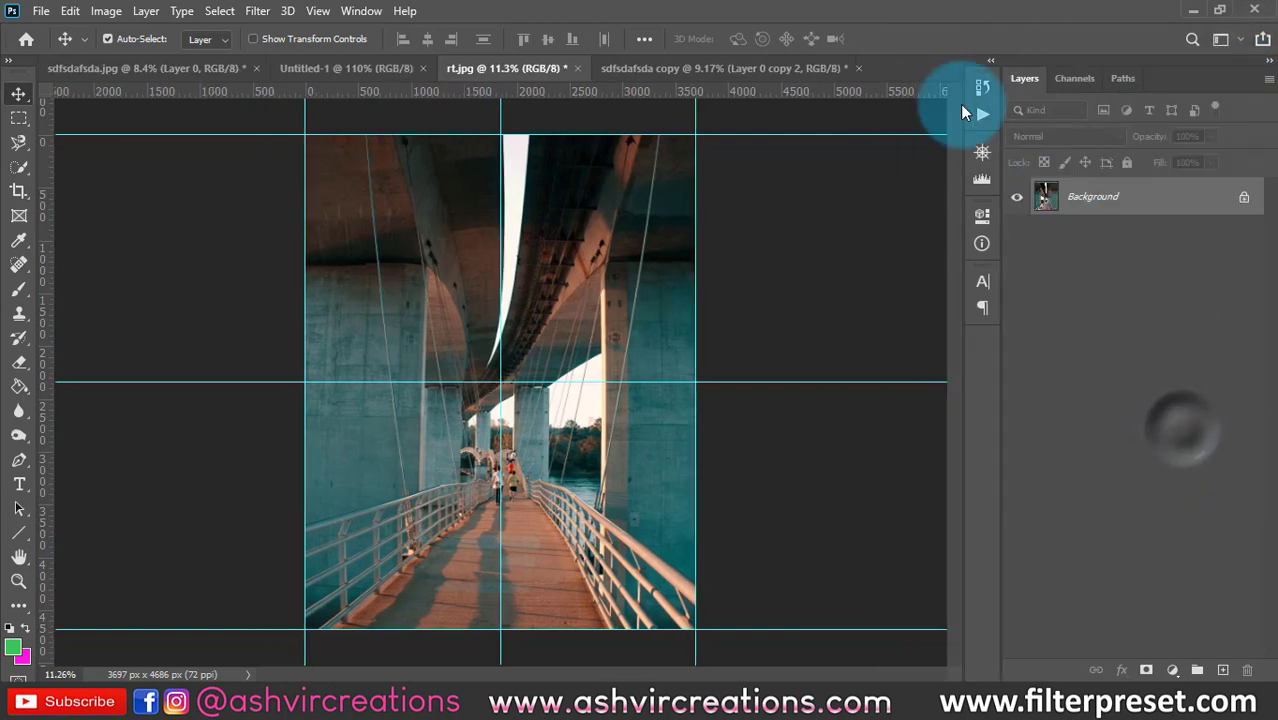
Arrange the open documents in a 2-up Vertical layout and hide the guides on rt.jpg.
click(369, 14)
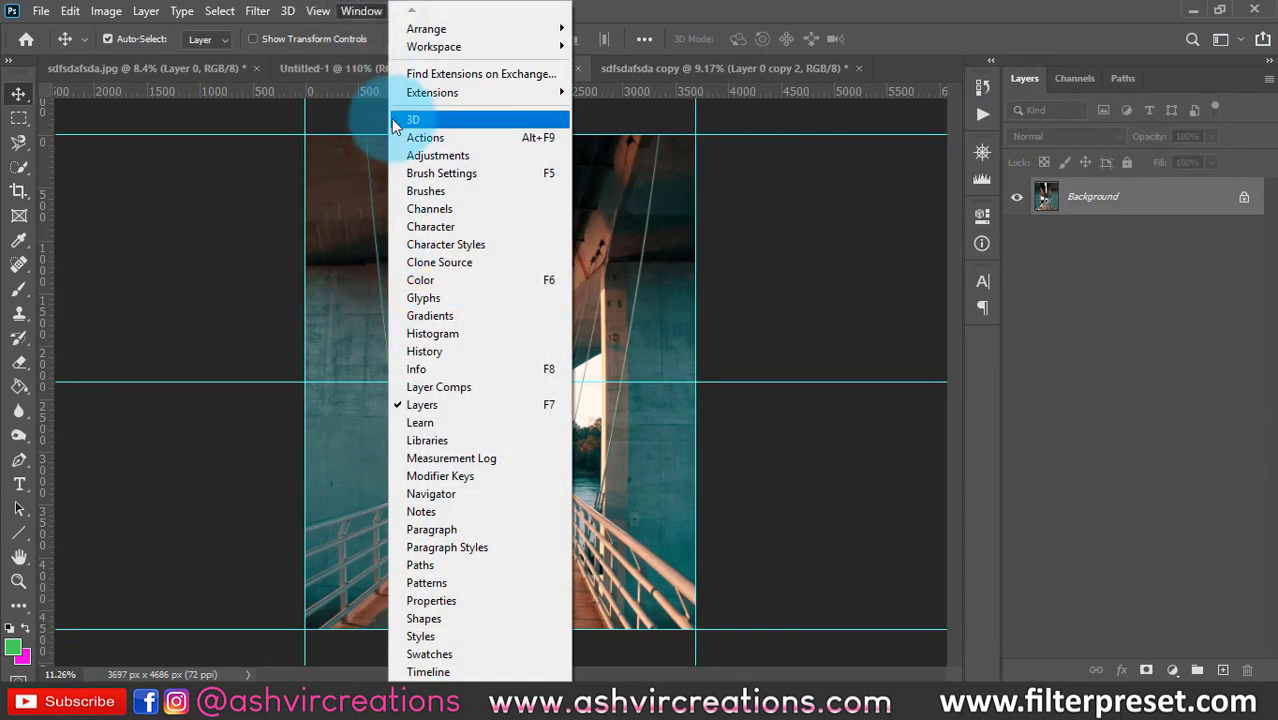
mouse_move(428, 32)
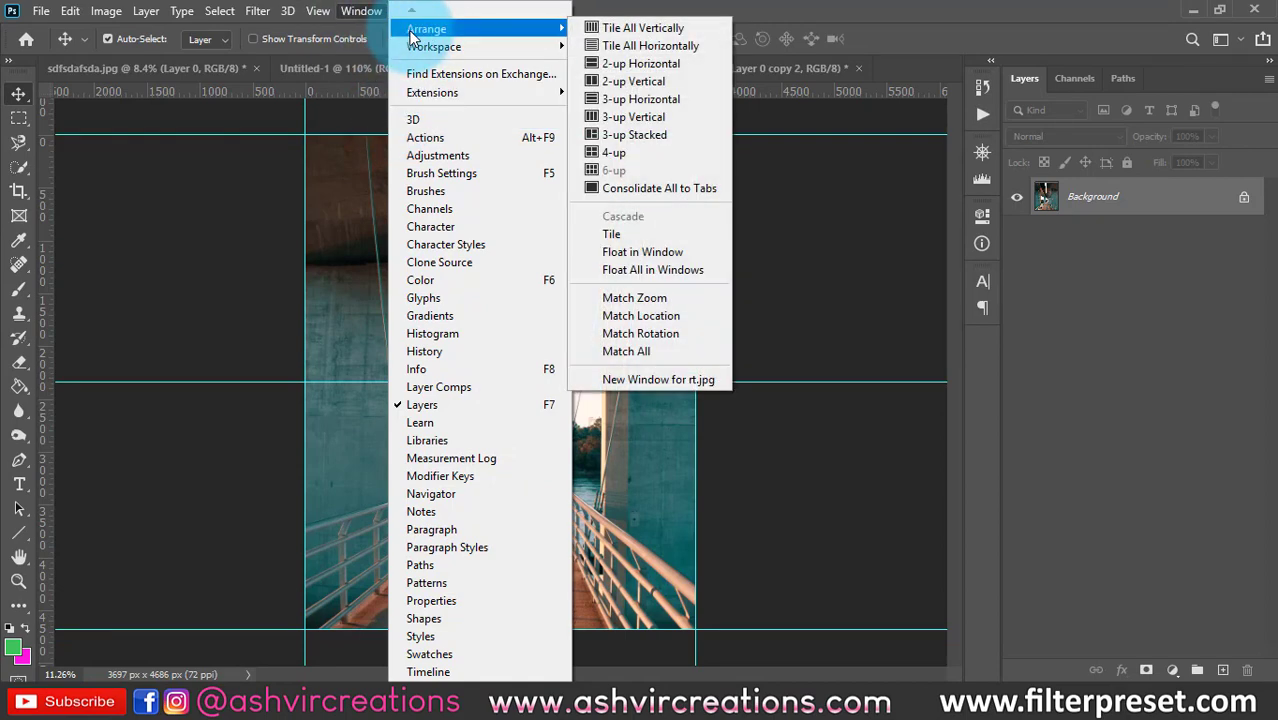
click(620, 82)
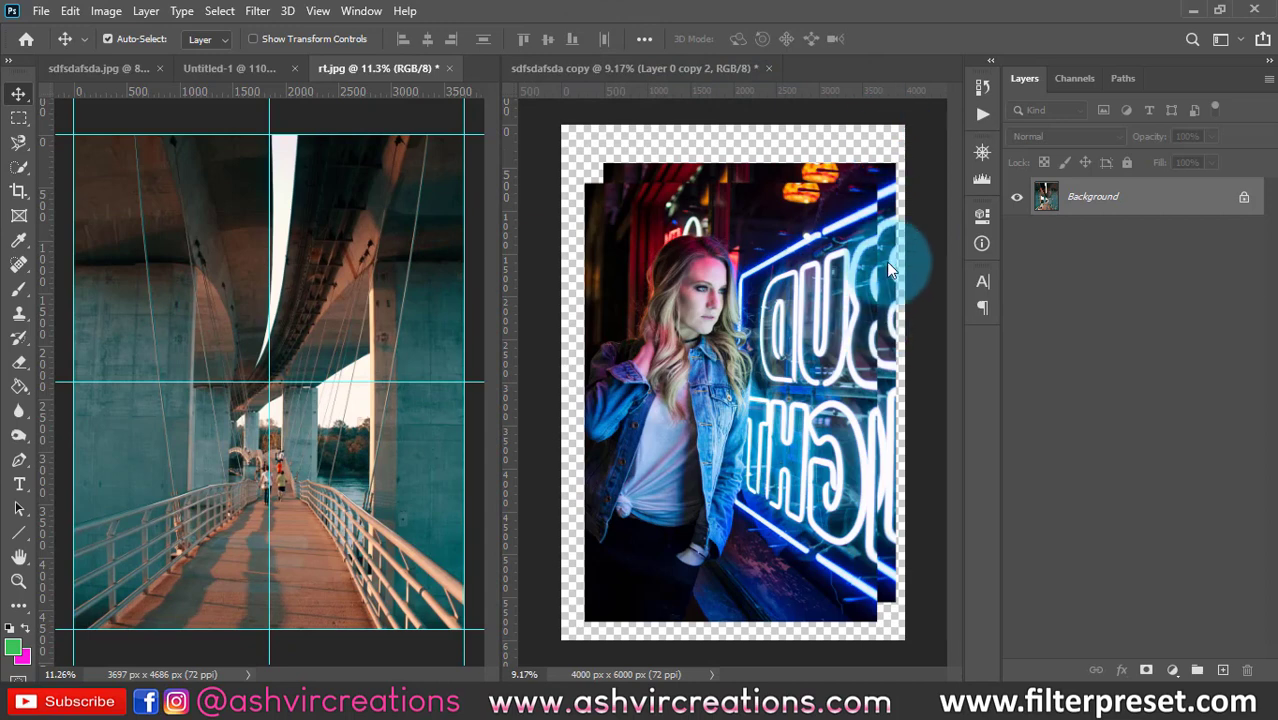
scroll(347, 309, down, 1)
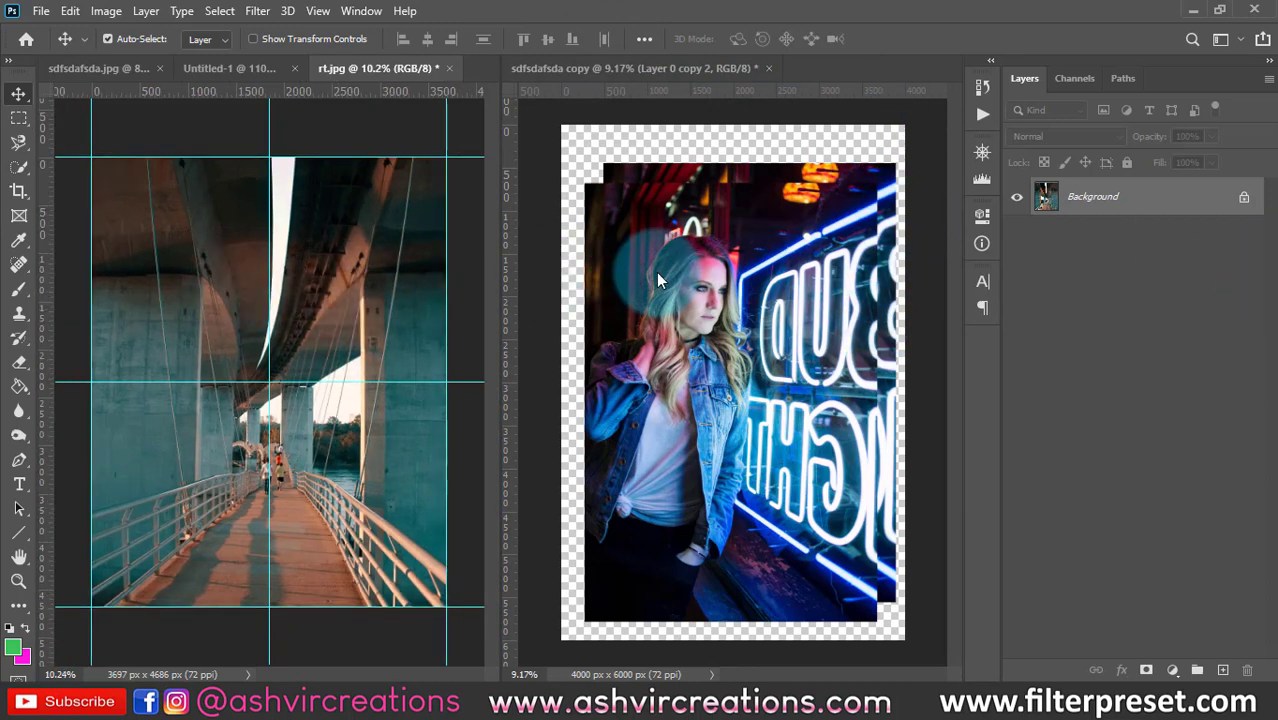
key(ctrl+semicolon)
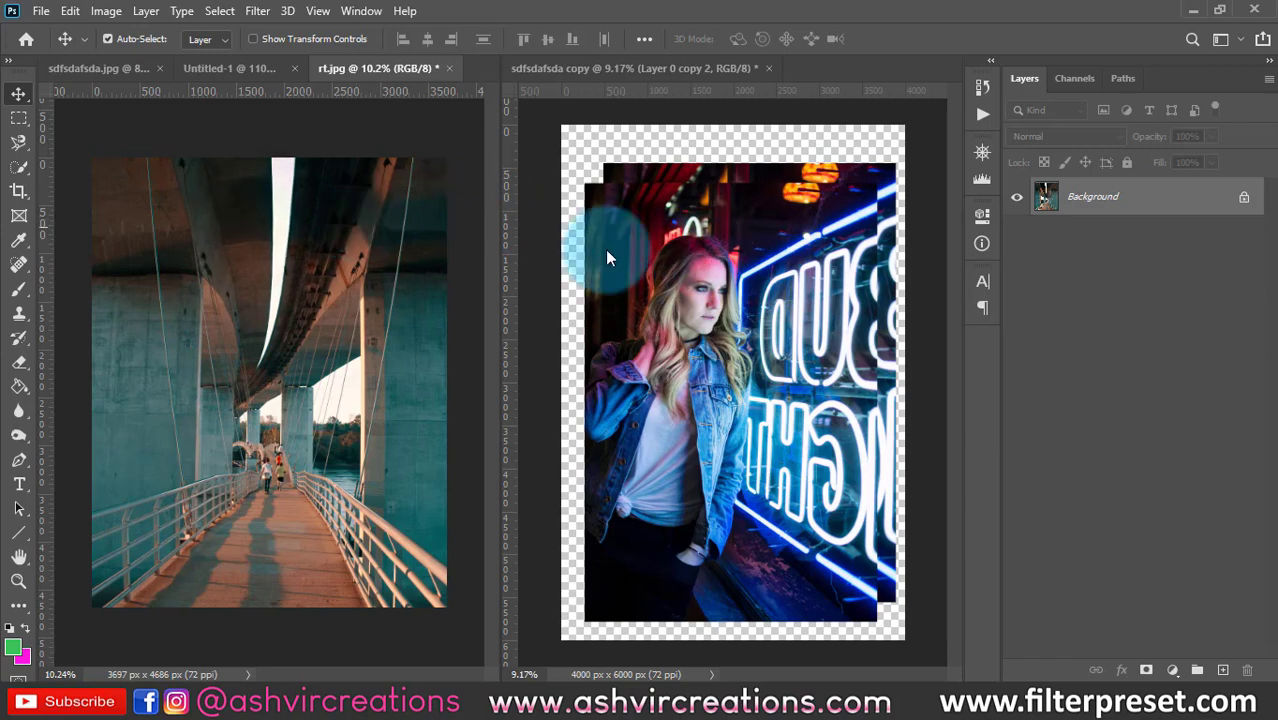
Arrange the four open documents in a 4-up layout and zoom rt.jpg out to 7.69%.
click(359, 11)
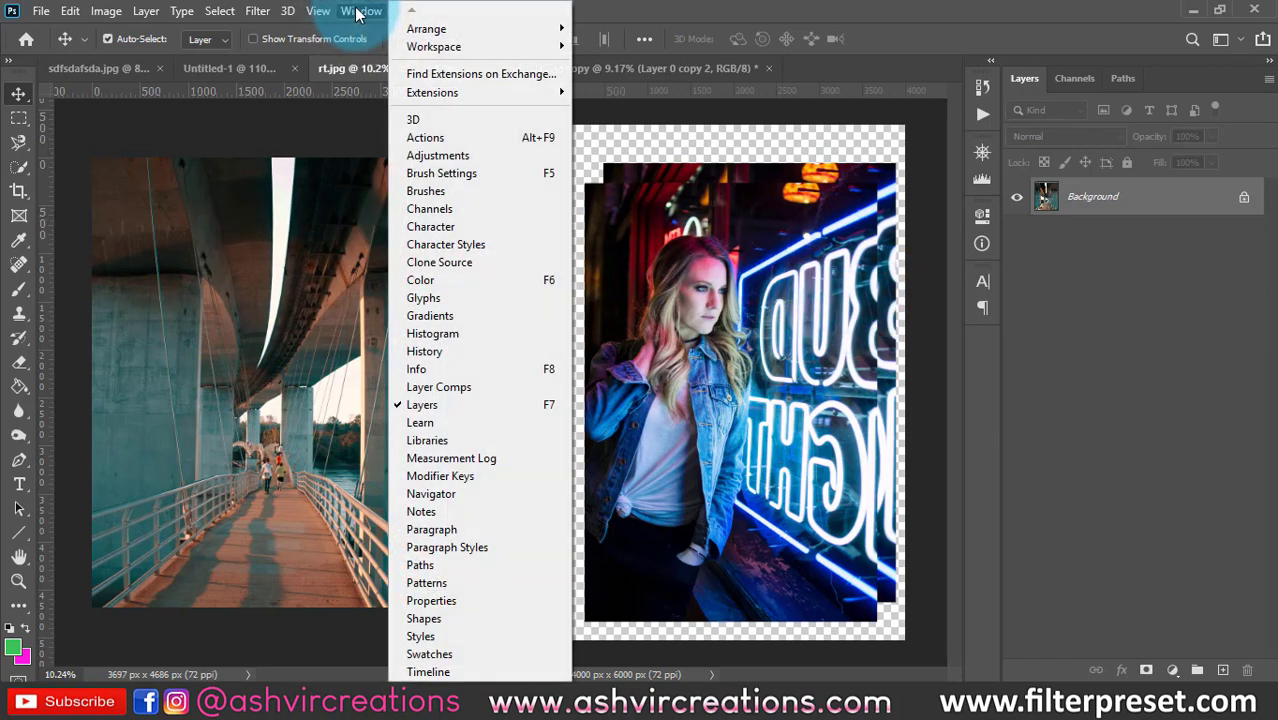
mouse_move(480, 28)
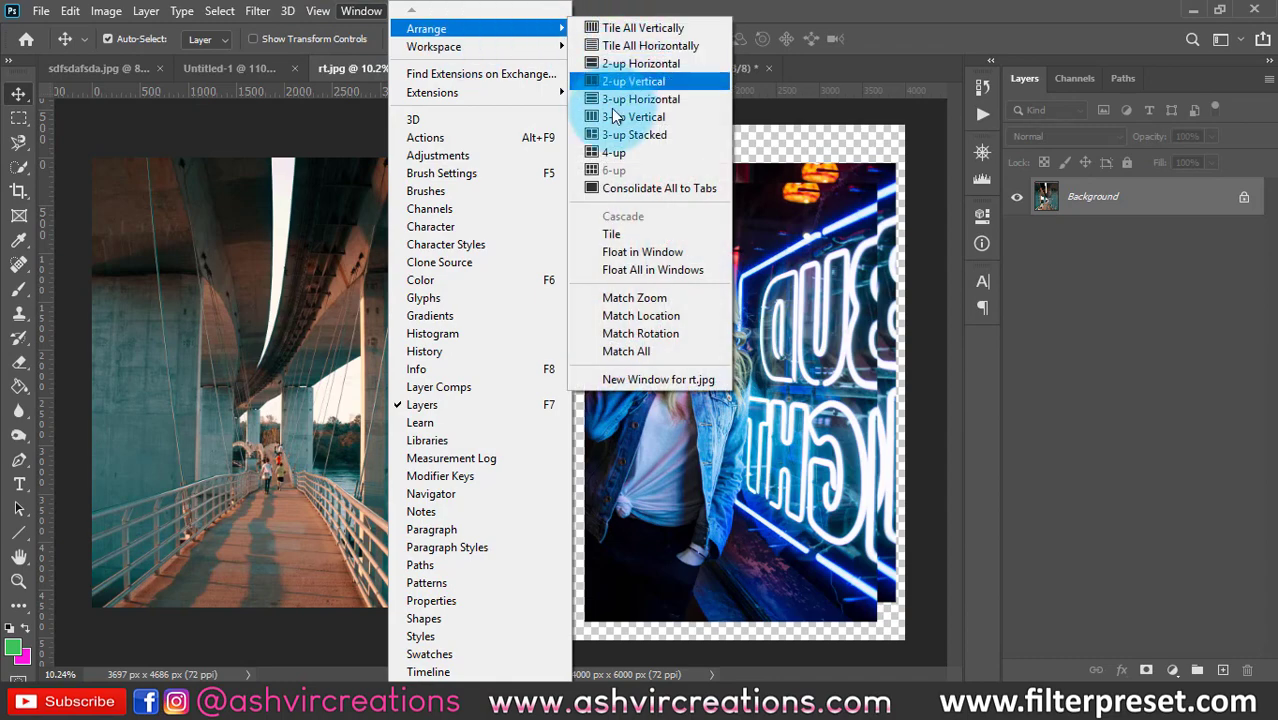
click(608, 152)
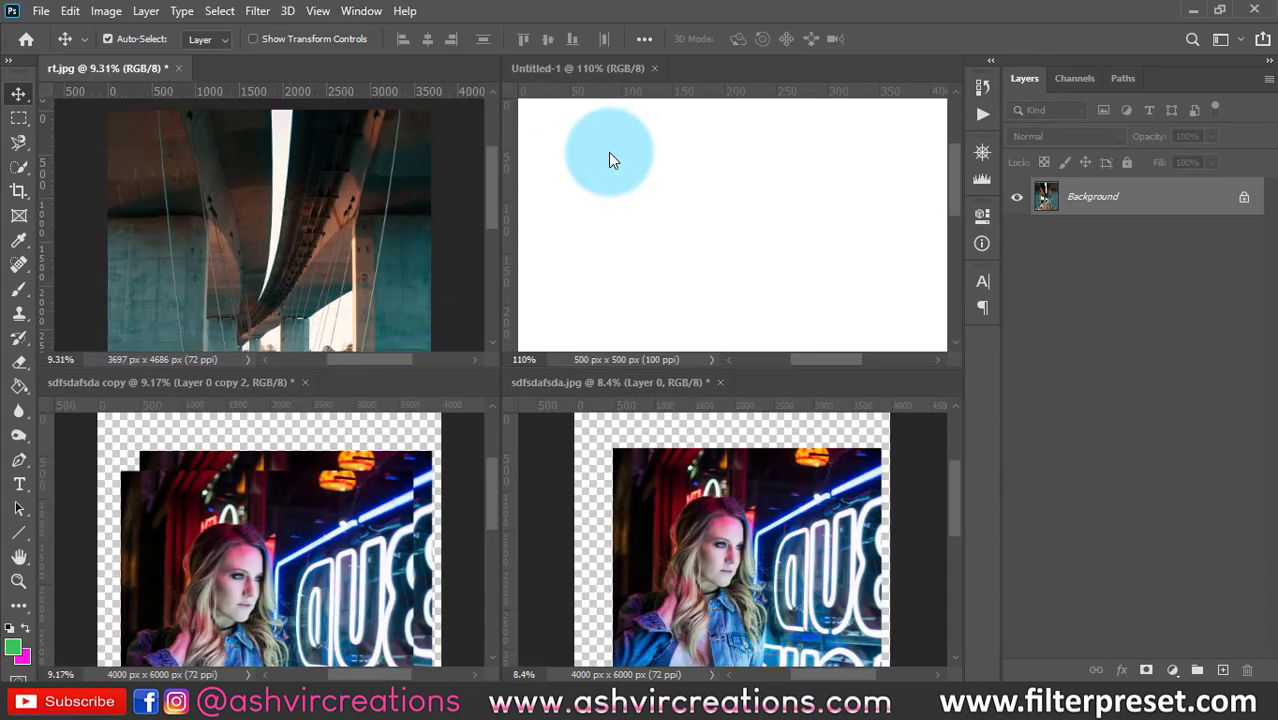
scroll(408, 197, down, 2)
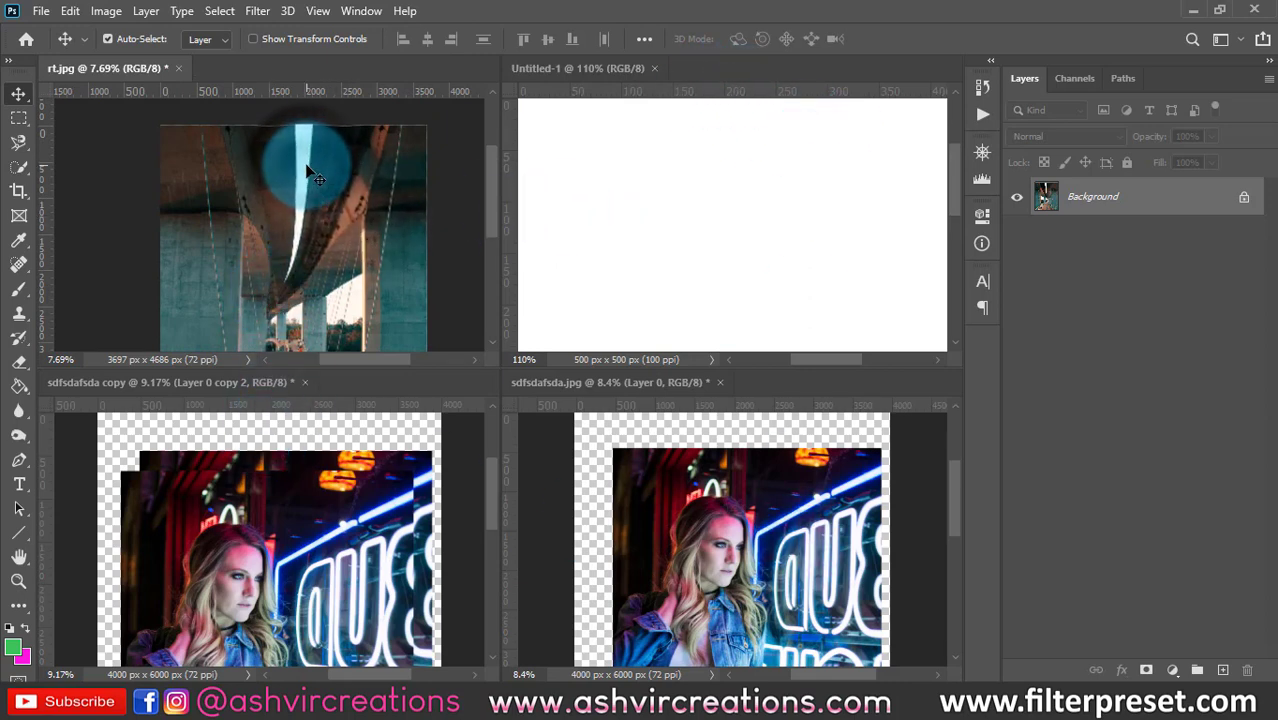
Switch between the four tiled document windows to view each one's layers.
click(795, 155)
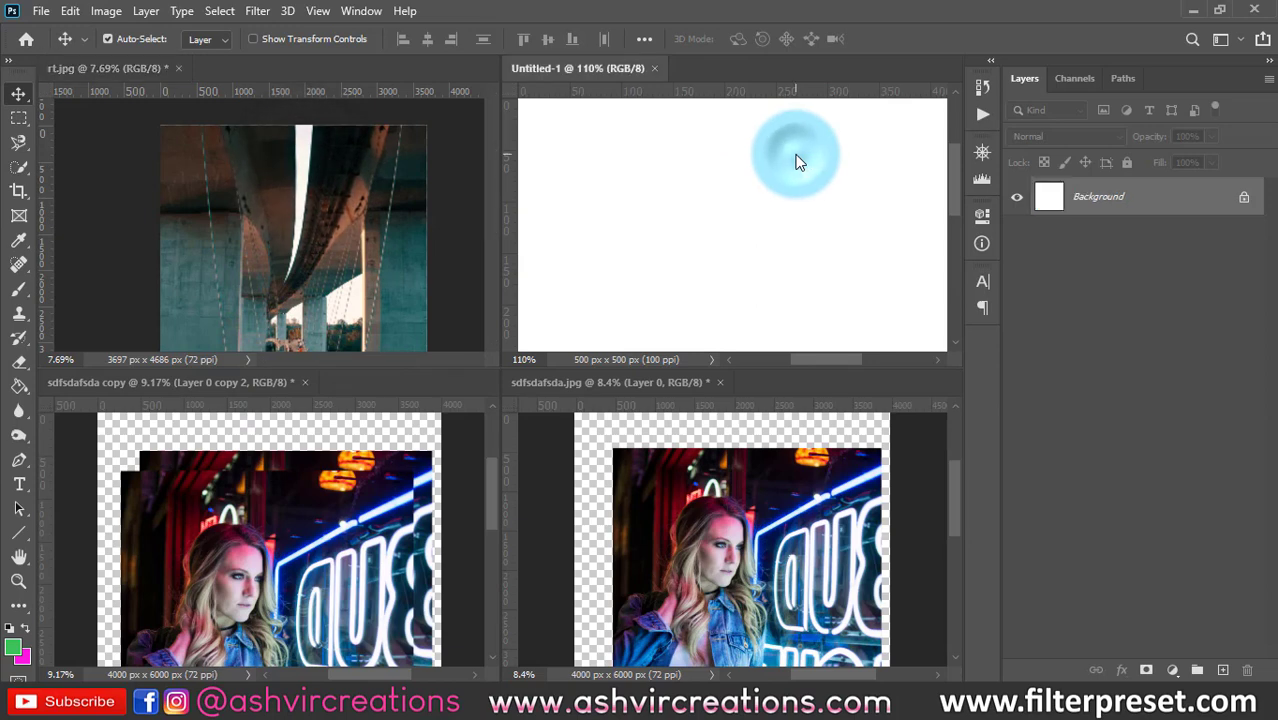
click(696, 491)
click(339, 500)
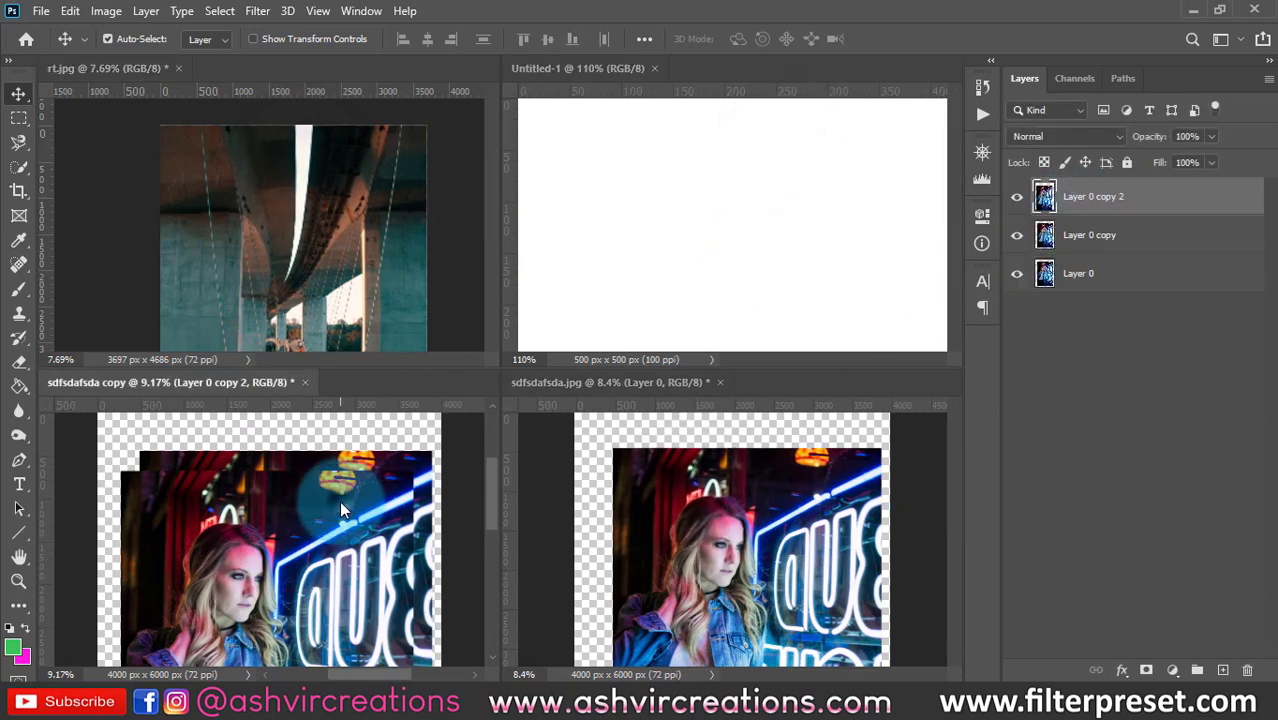
click(690, 200)
click(695, 541)
click(593, 237)
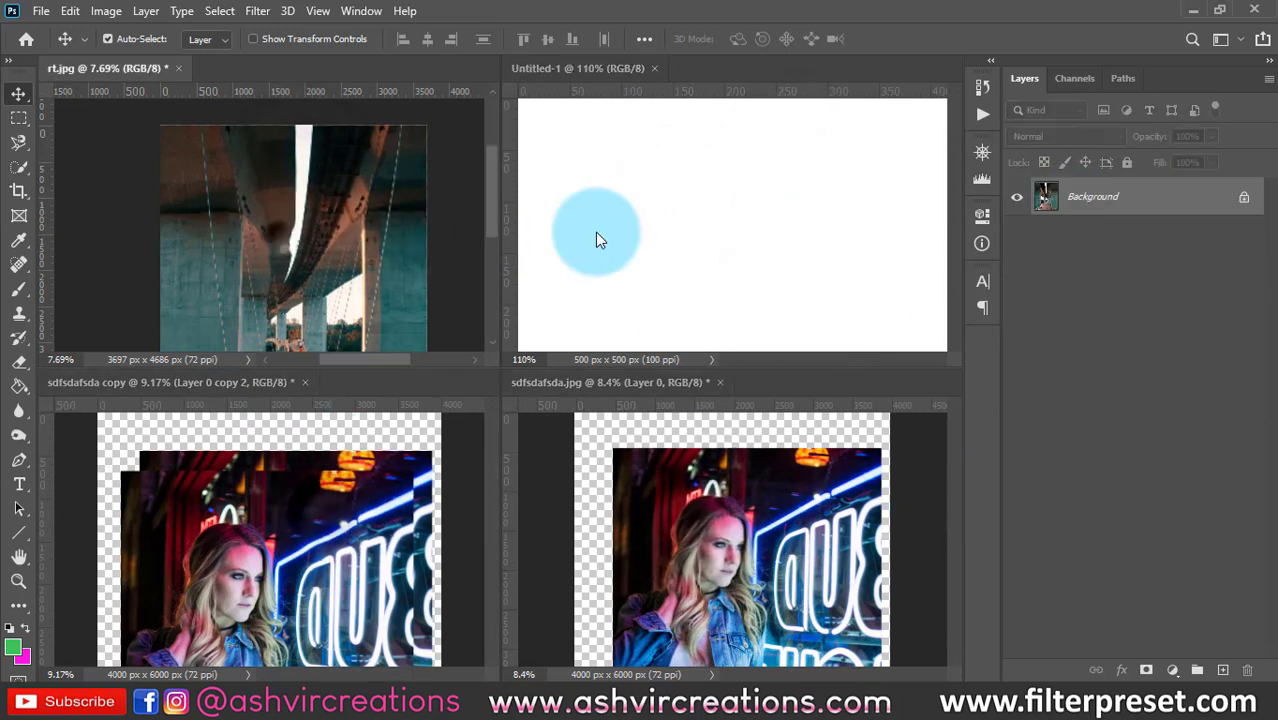
click(502, 510)
click(420, 430)
click(606, 245)
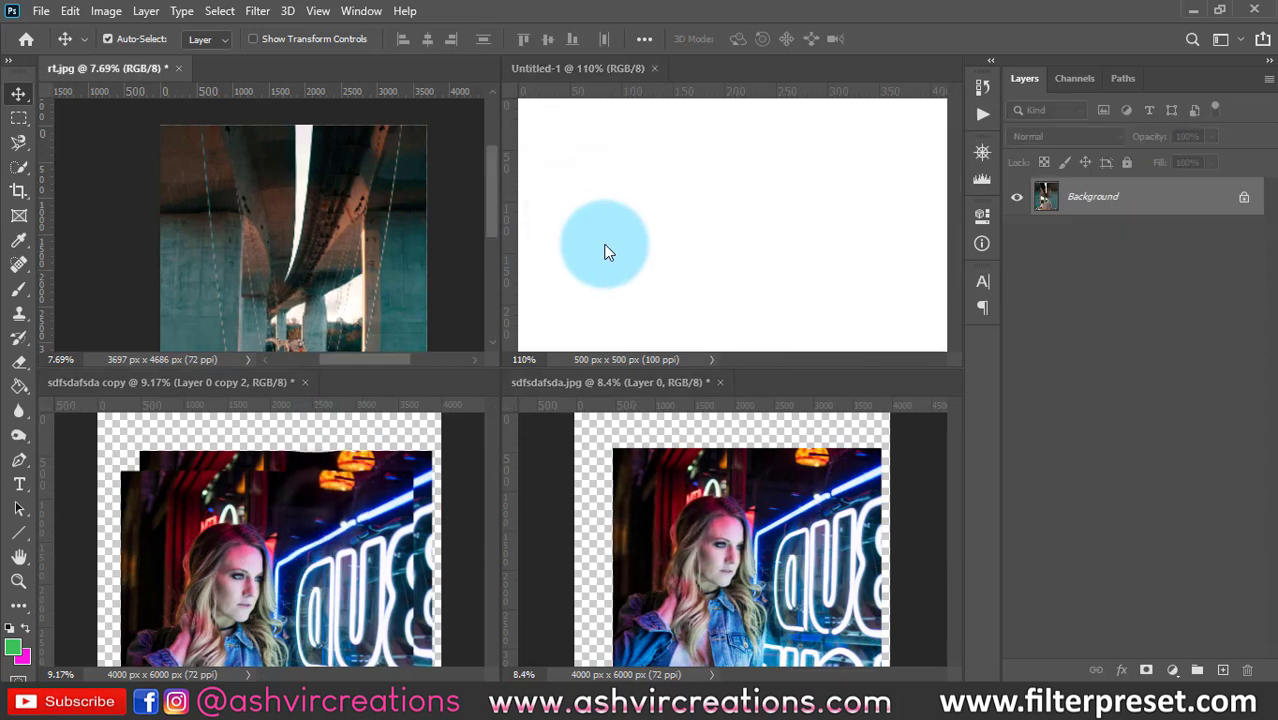
Zoom rt.jpg in to 37.65% and match the zoom of the other three tiled documents to it.
click(665, 478)
click(367, 259)
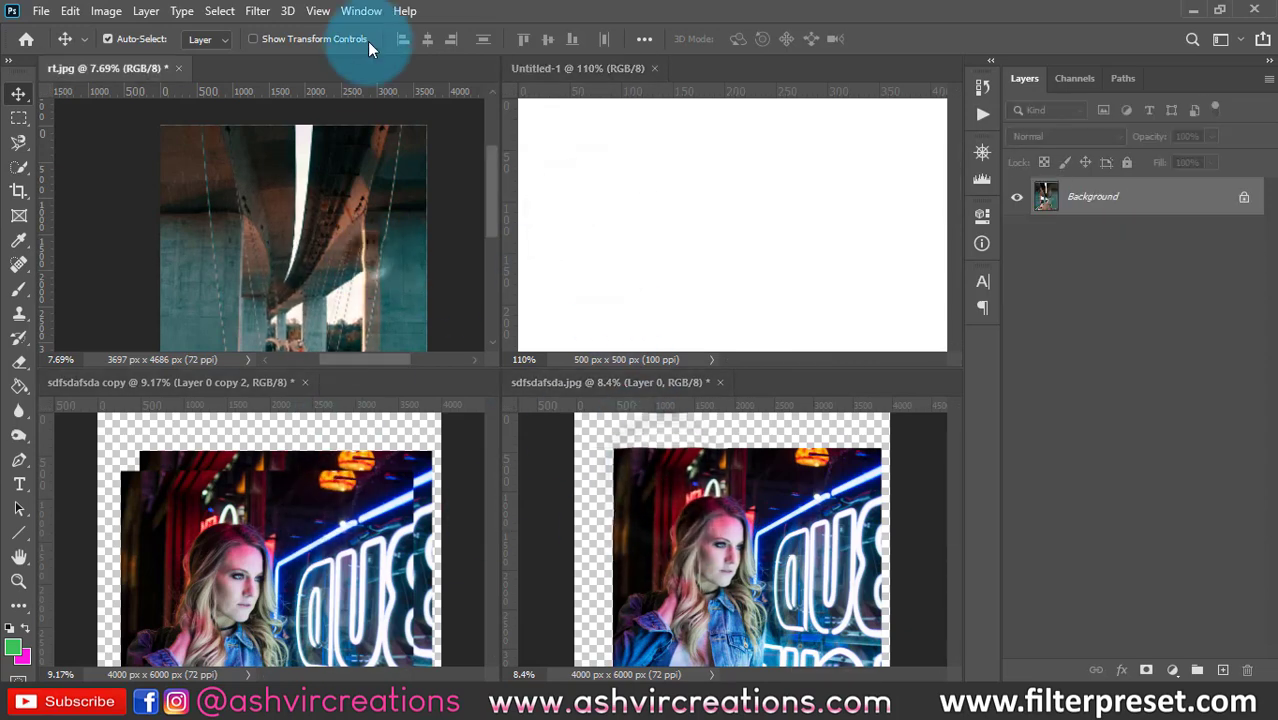
click(361, 11)
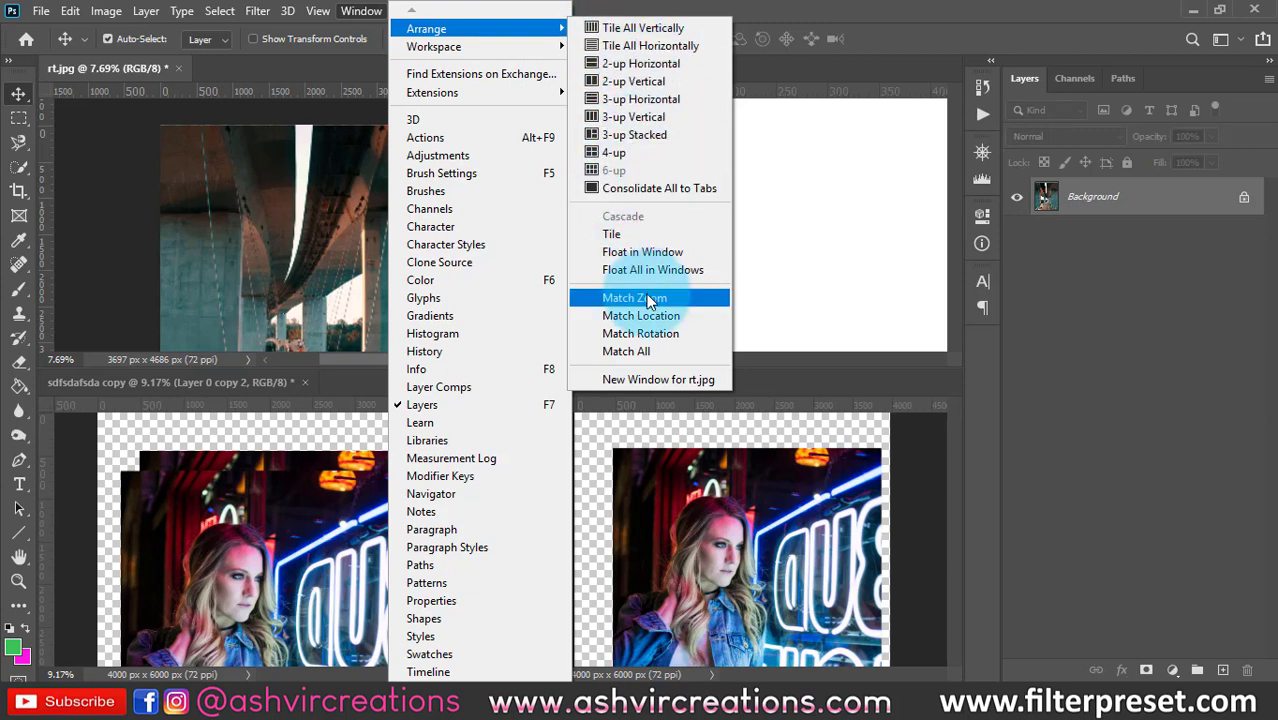
click(210, 237)
scroll(268, 250, up, 10)
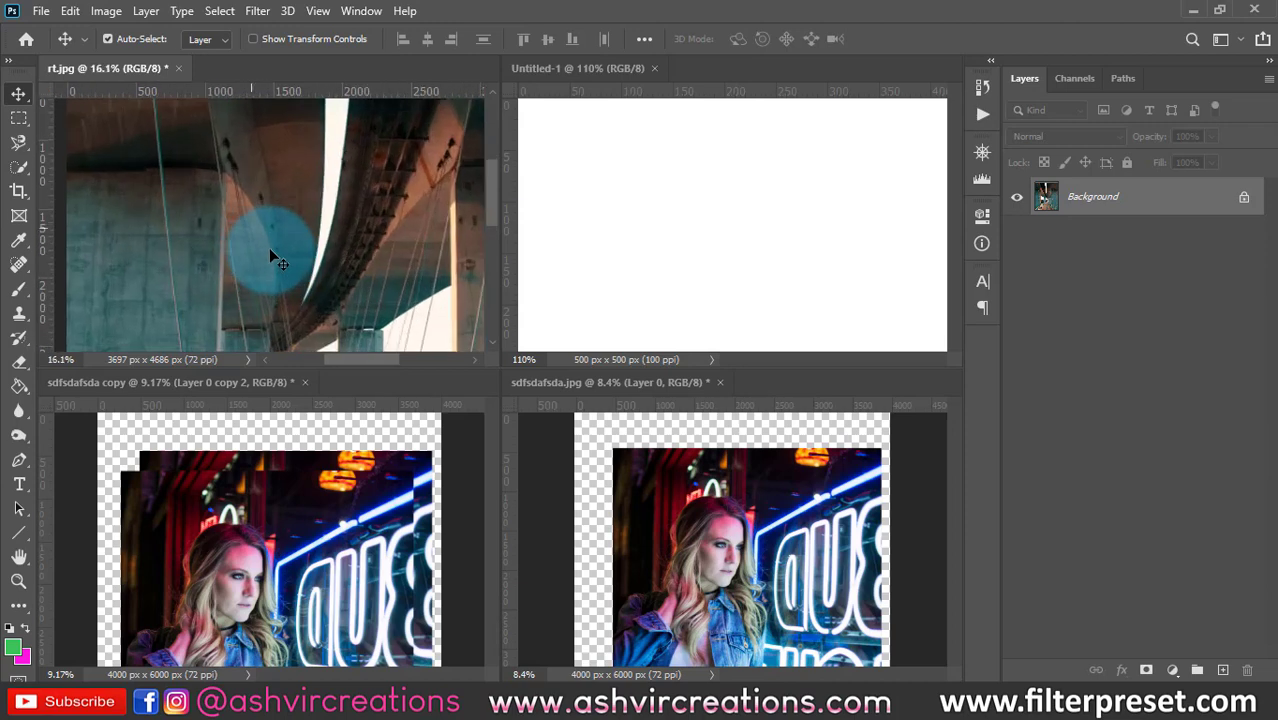
click(361, 12)
mouse_move(425, 28)
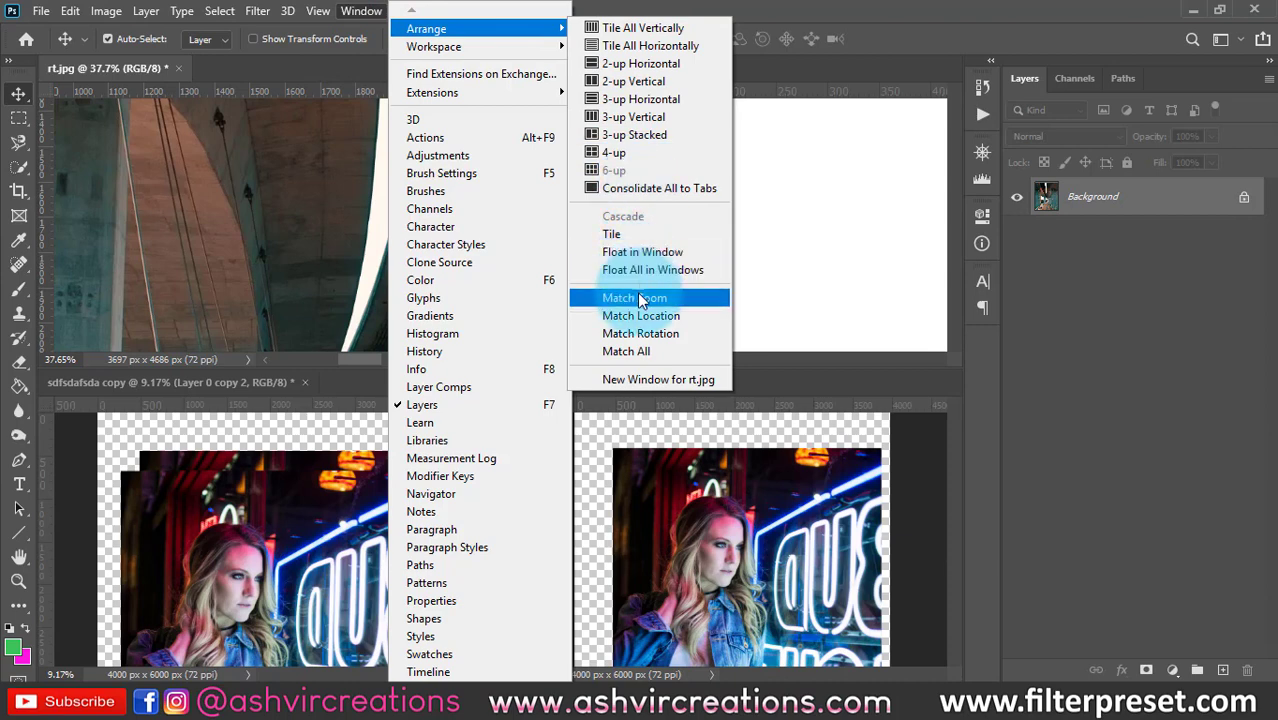
click(640, 298)
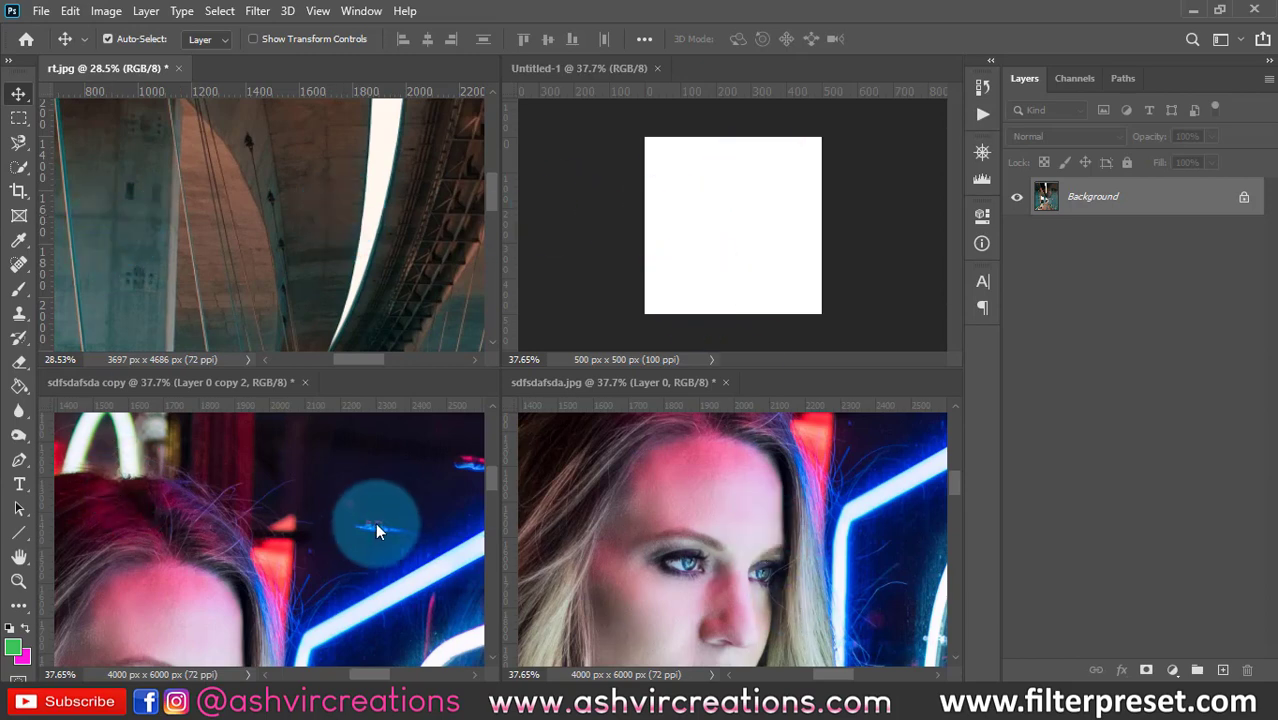
Apply Match All so the other tiled documents take on rt.jpg's zoom, location and rotation together.
click(362, 12)
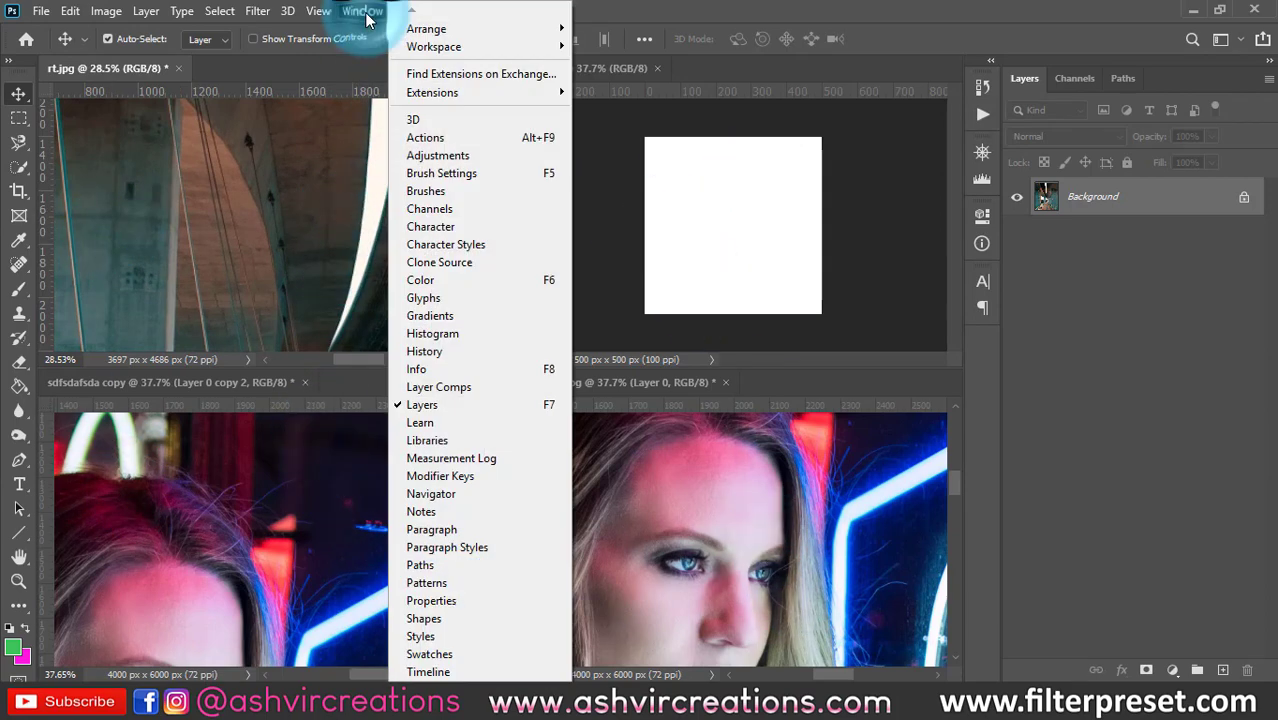
mouse_move(418, 30)
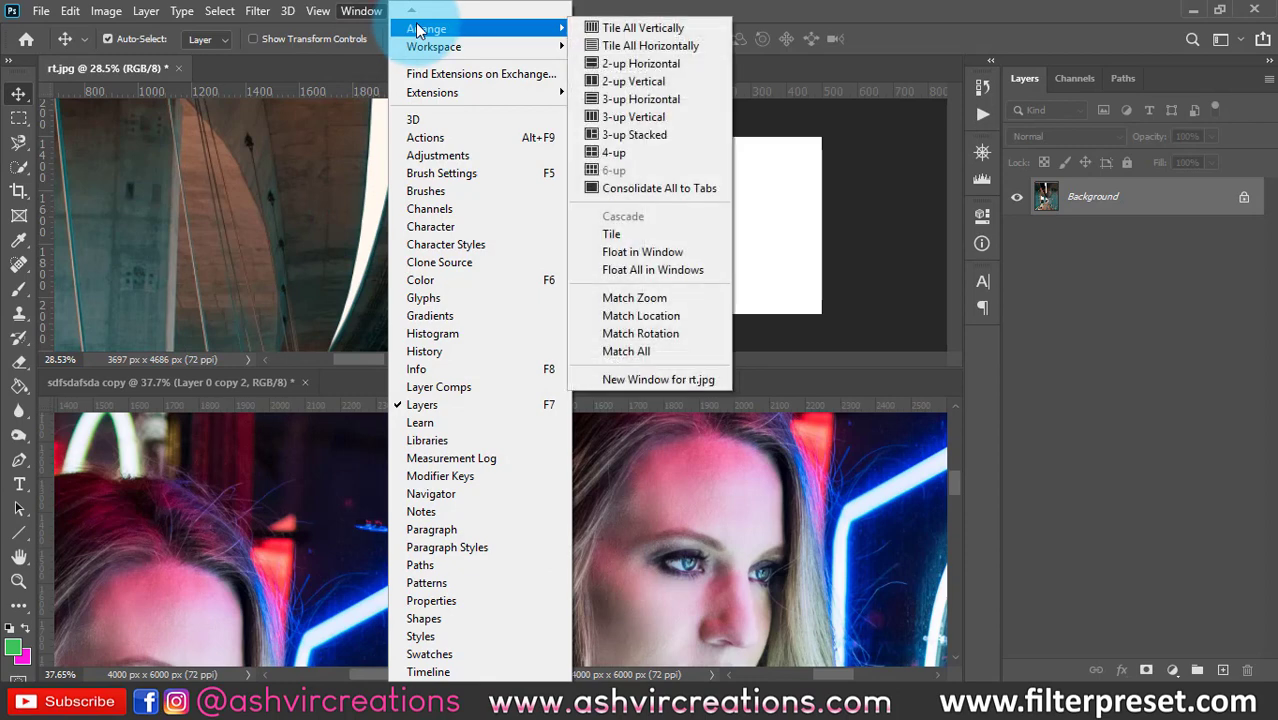
click(646, 351)
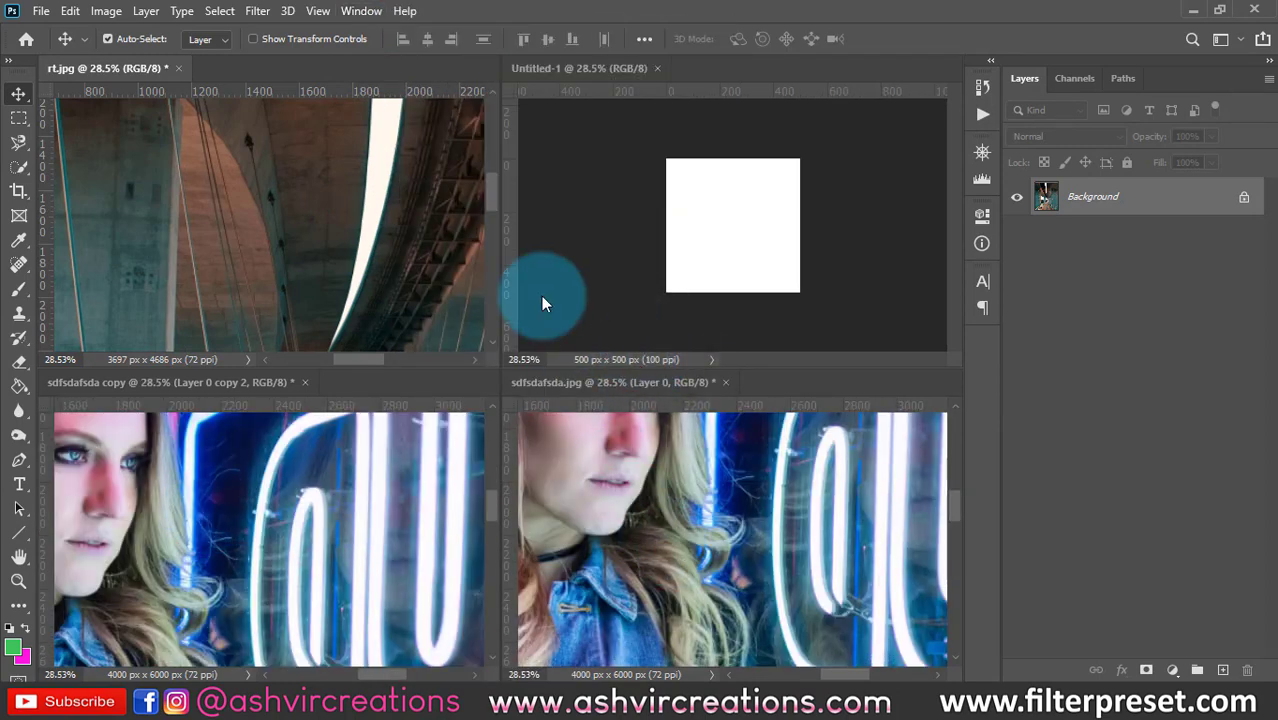
click(368, 11)
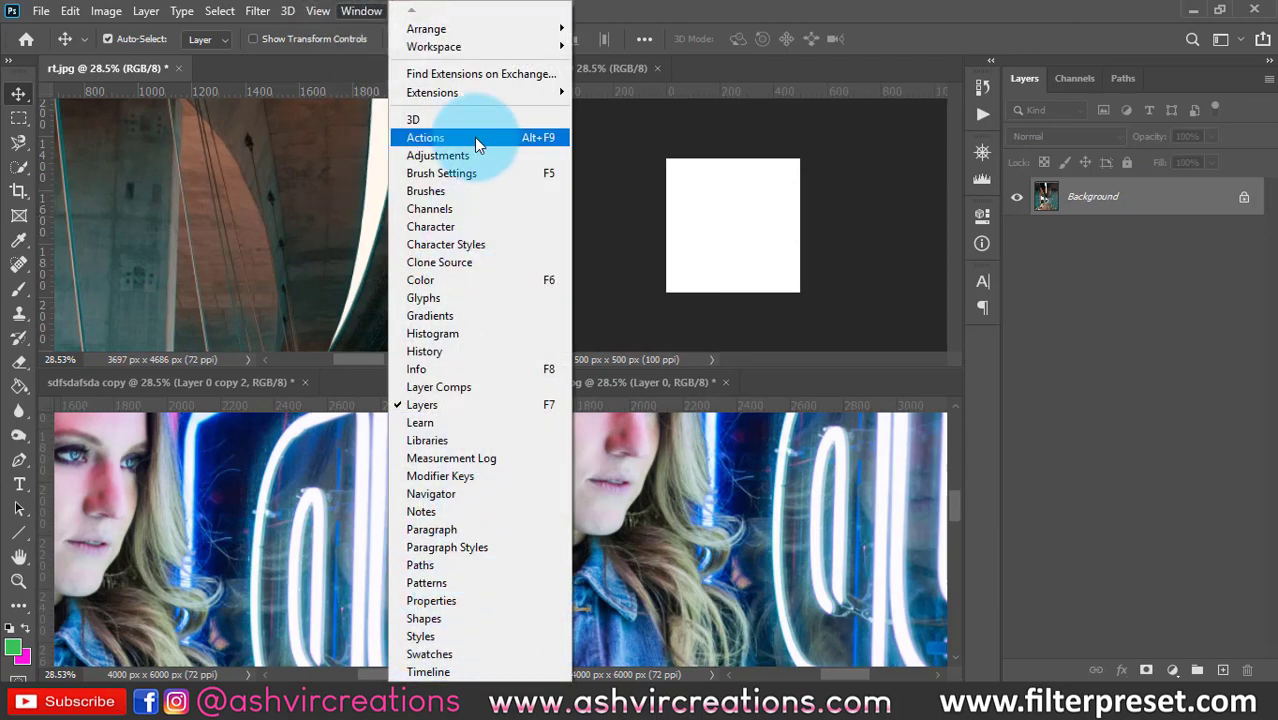
click(370, 10)
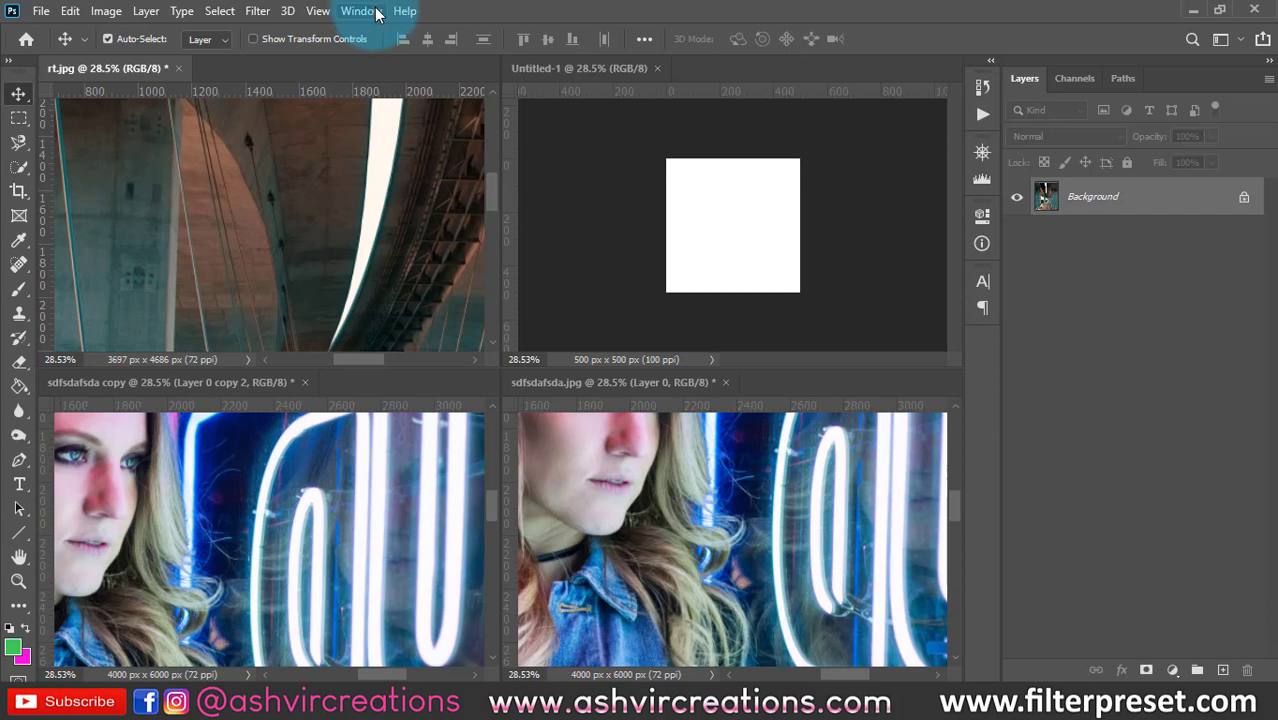
click(398, 12)
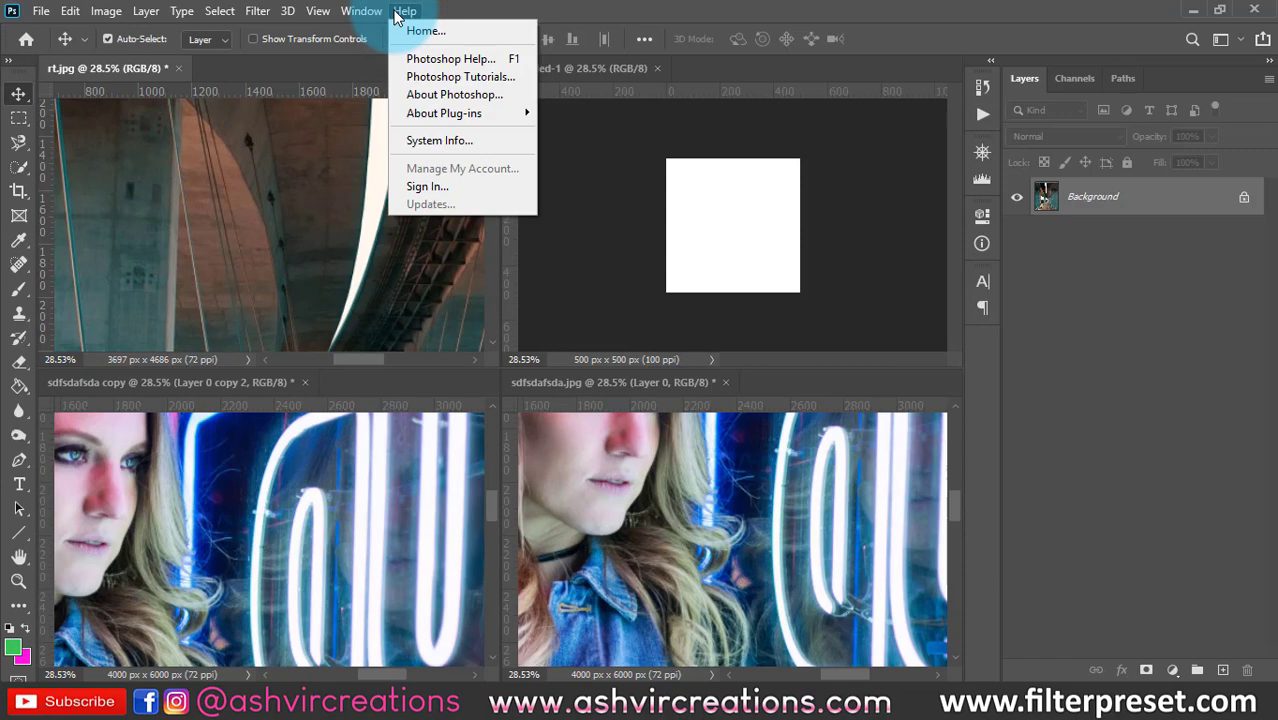
mouse_move(361, 11)
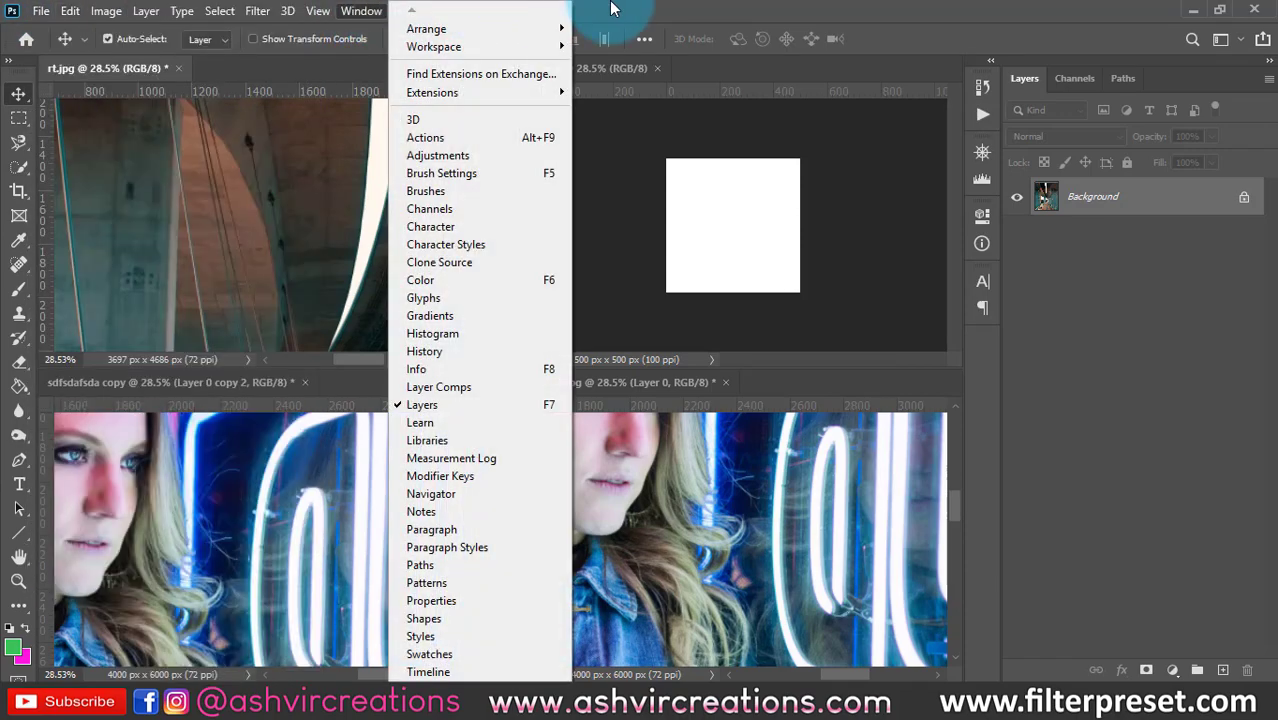